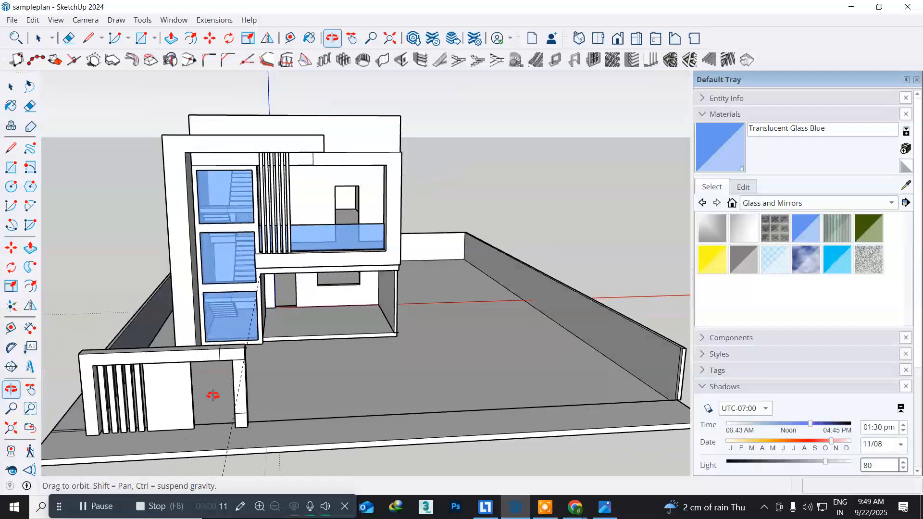
Step: Copy the front boundary wall panel beside the vertical slats about 3' 5 3/16" into the gate opening next to the end post
key("space")
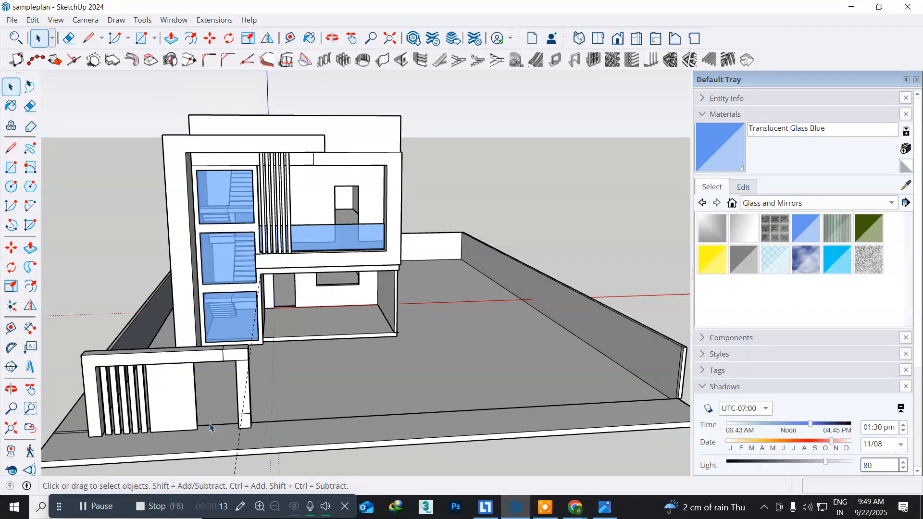
scroll(210, 427, "up", 4)
scroll(210, 427, "up", 2)
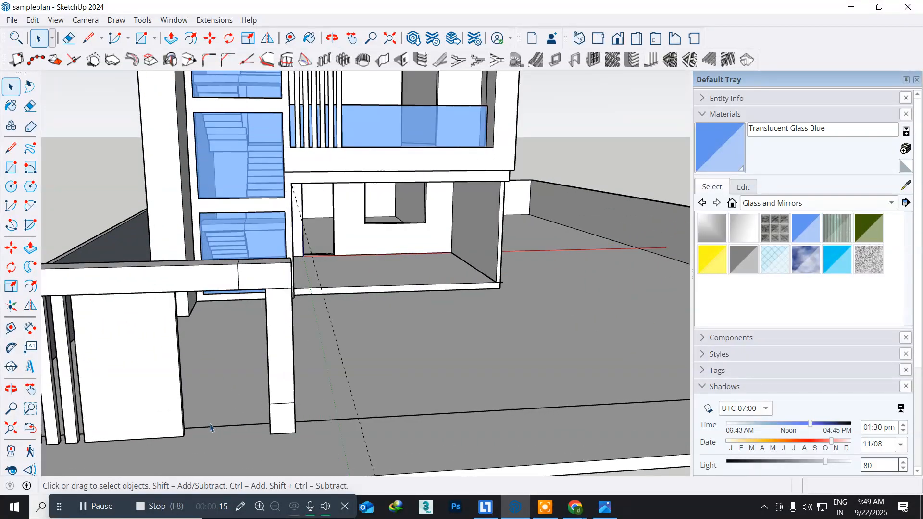
key("o")
left_click_drag(207, 423, 248, 443)
key("space")
middle_click_drag(248, 443, 219, 373)
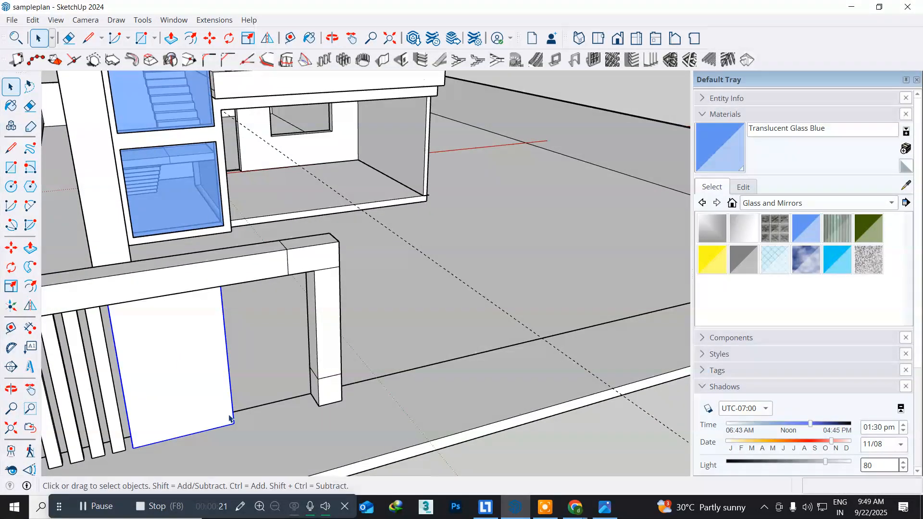
scroll(225, 451, "up", 3)
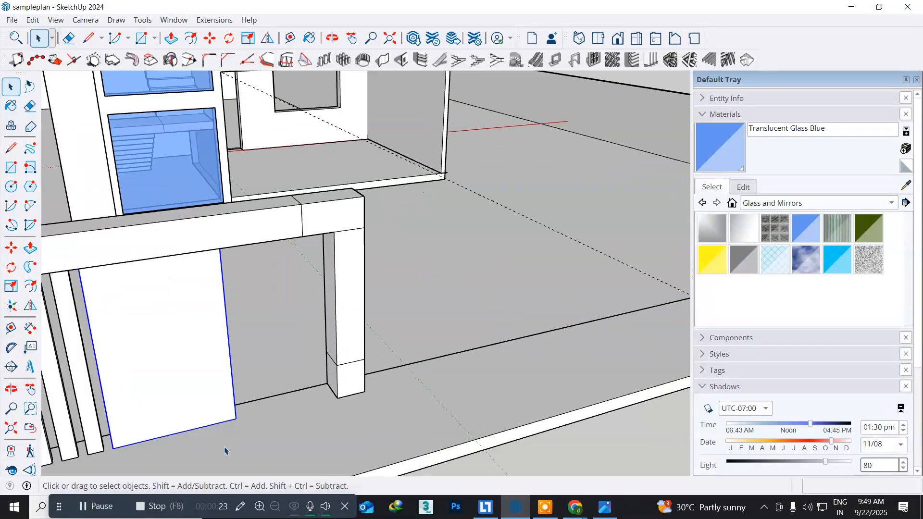
left_click(12, 249)
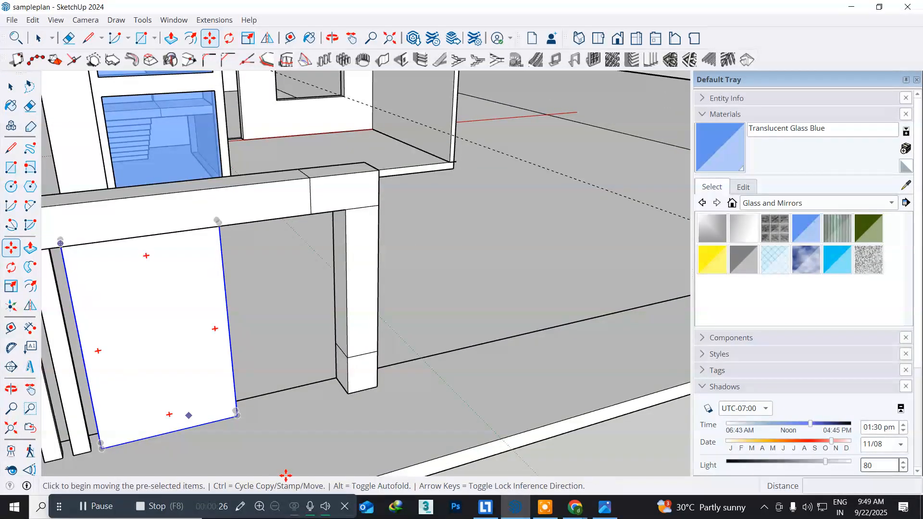
left_click(237, 417)
key("ctrl")
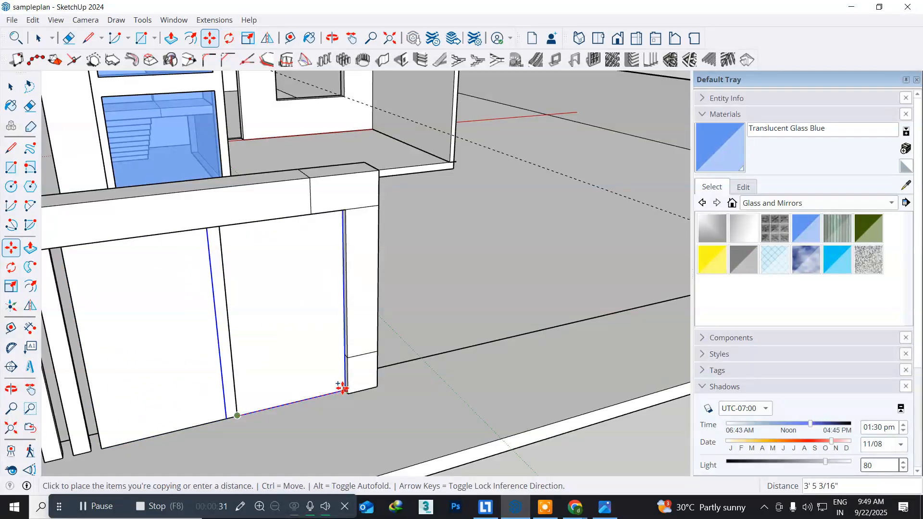
left_click(343, 388)
Step: Try to scale the copied panel's width to fit the gate opening, then undo the scaling
left_click(10, 329)
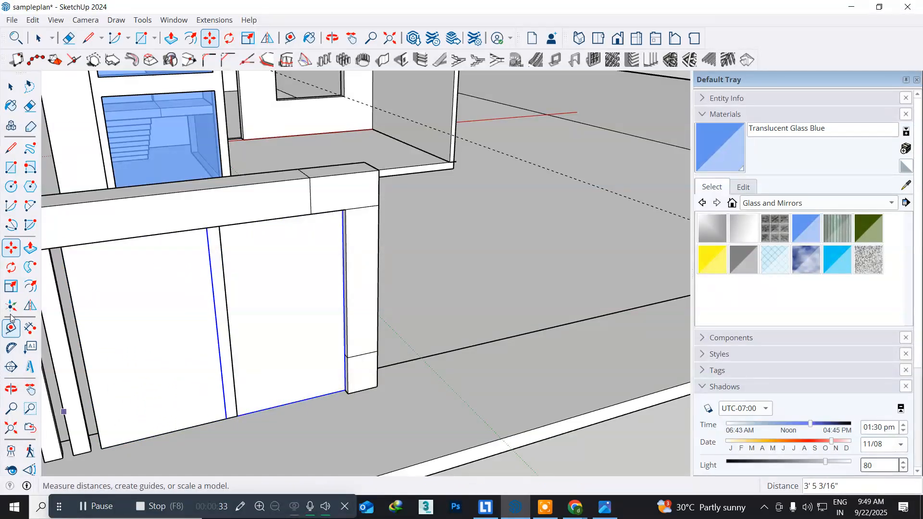
left_click(10, 287)
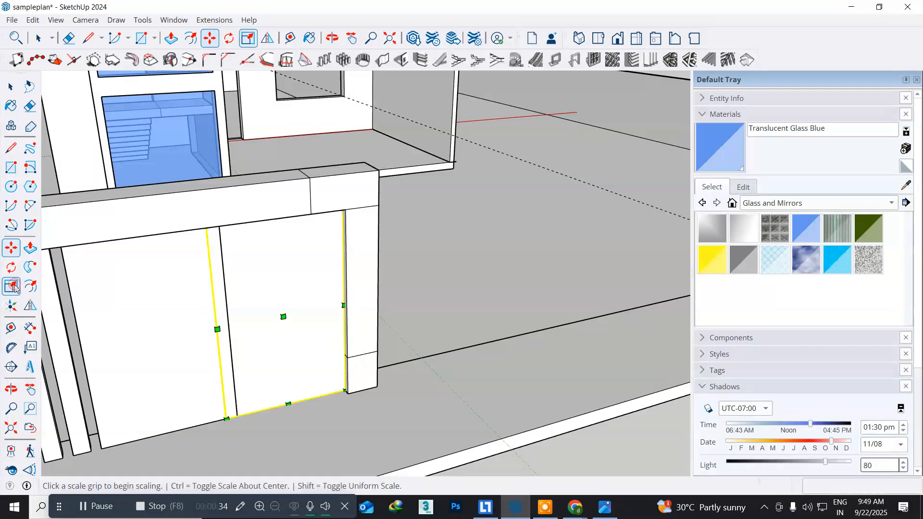
left_click(216, 329)
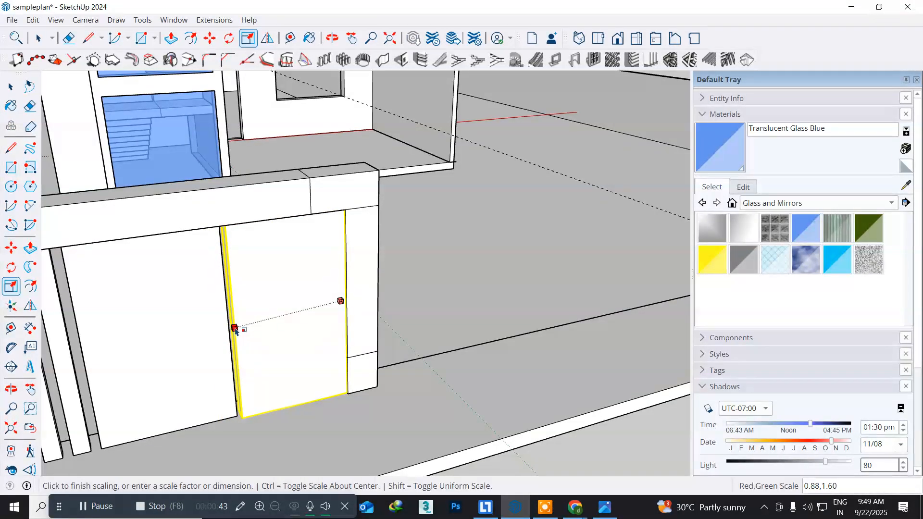
left_click(235, 328)
key("ctrl+z")
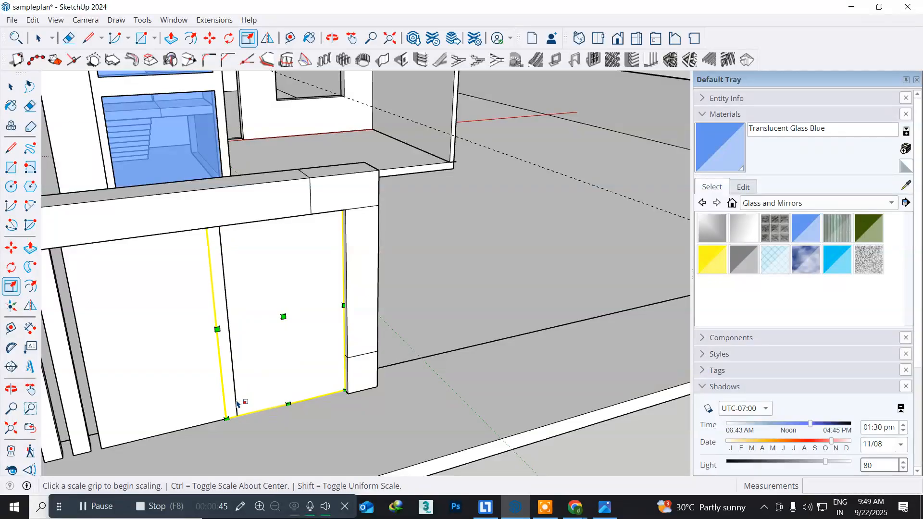
Step: Scale the copied panel by about 0.88 red and 1.84 green to fit the gate opening, and check the reference house photo
middle_click_drag(233, 404, 53, 383)
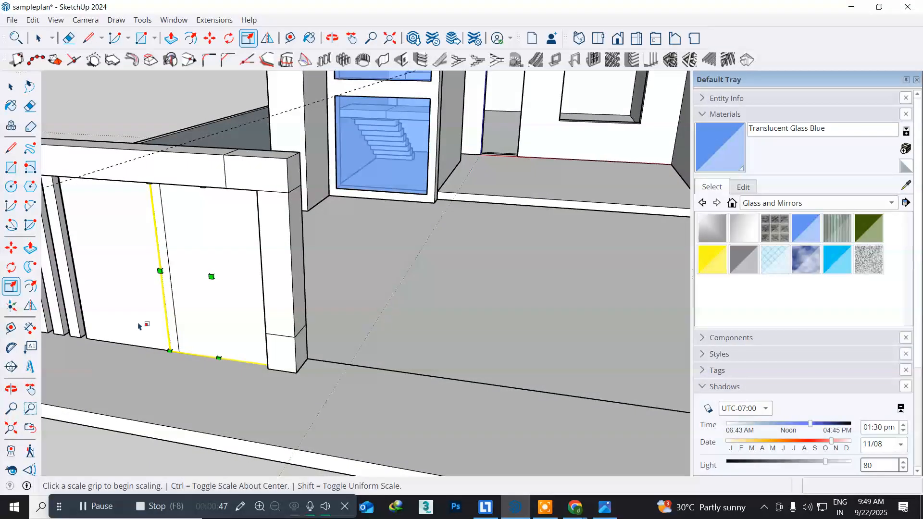
left_click(159, 271)
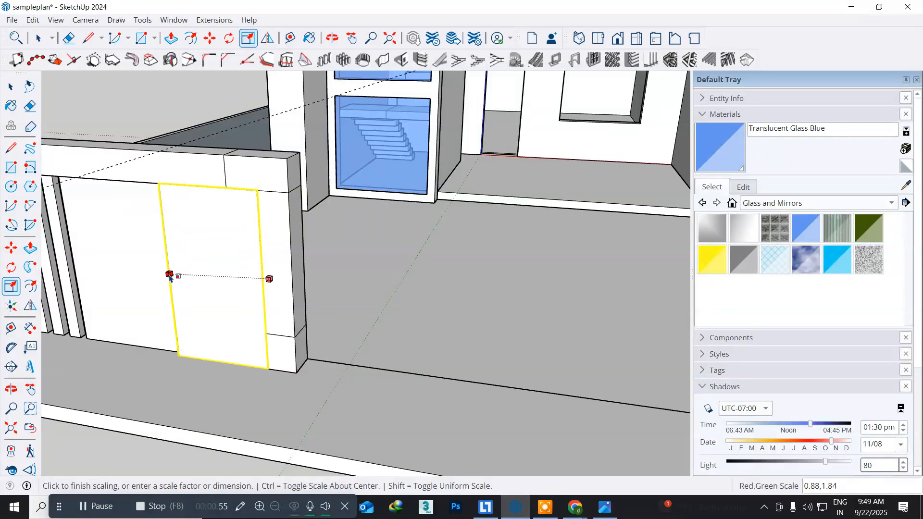
left_click(169, 273)
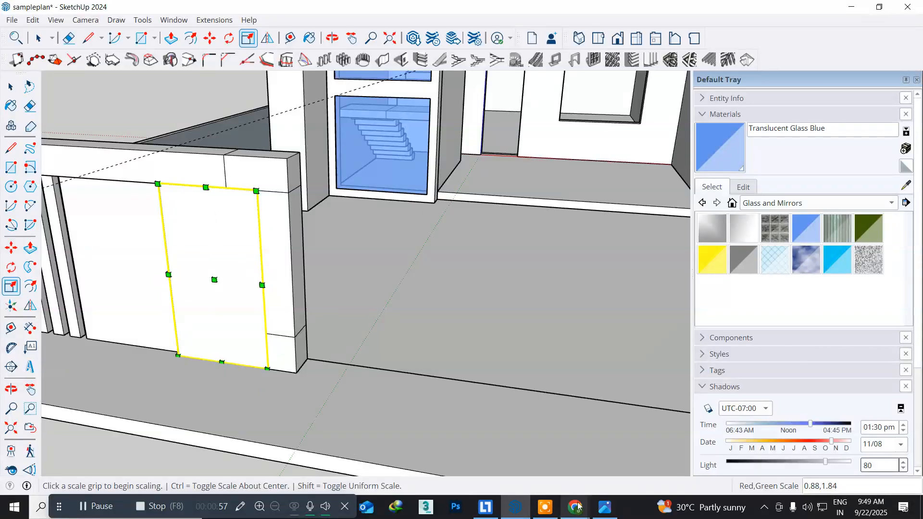
left_click(594, 511)
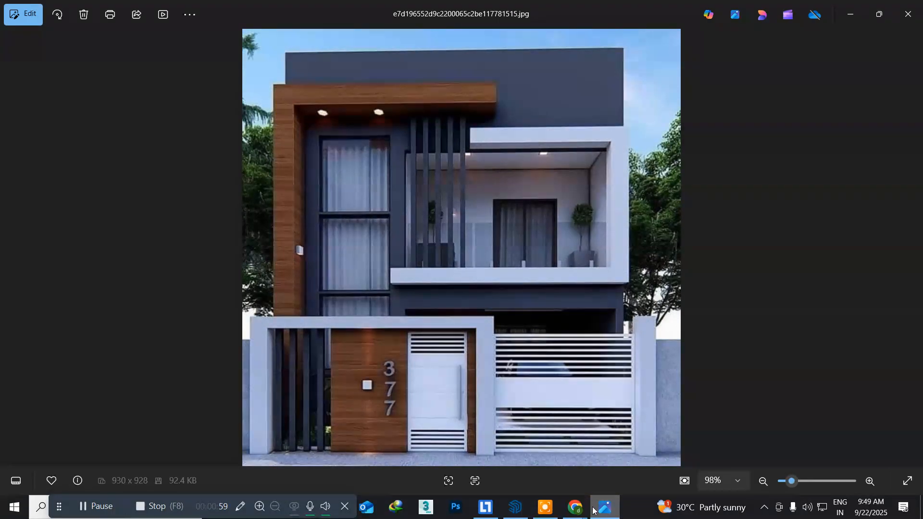
left_click(594, 510)
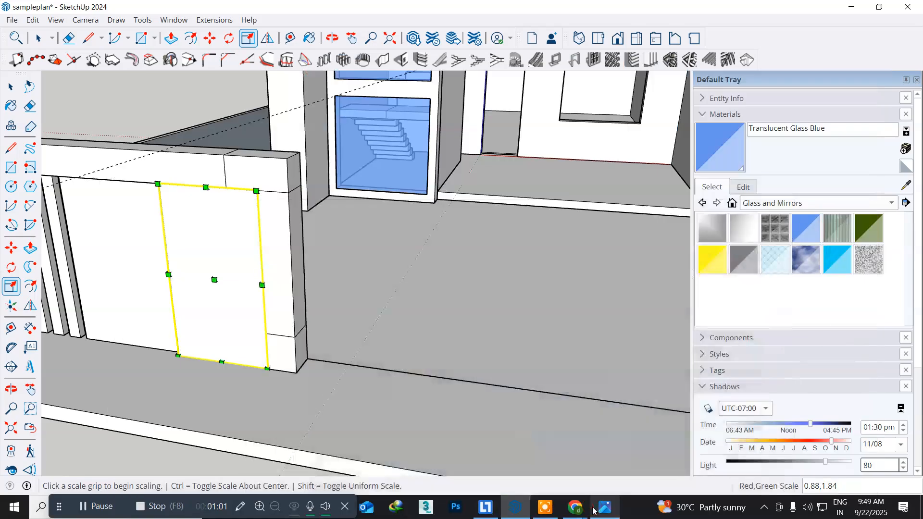
Step: Thin the gate panel by scaling its depth to about 0.55 along the green axis
left_click(3, 85)
key("o")
left_click_drag(151, 328, 341, 357)
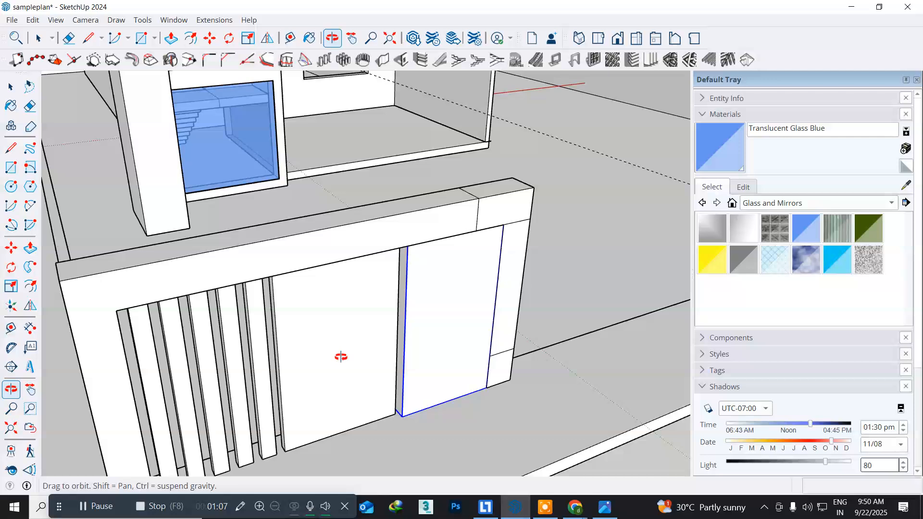
middle_click_drag(413, 414, 394, 391)
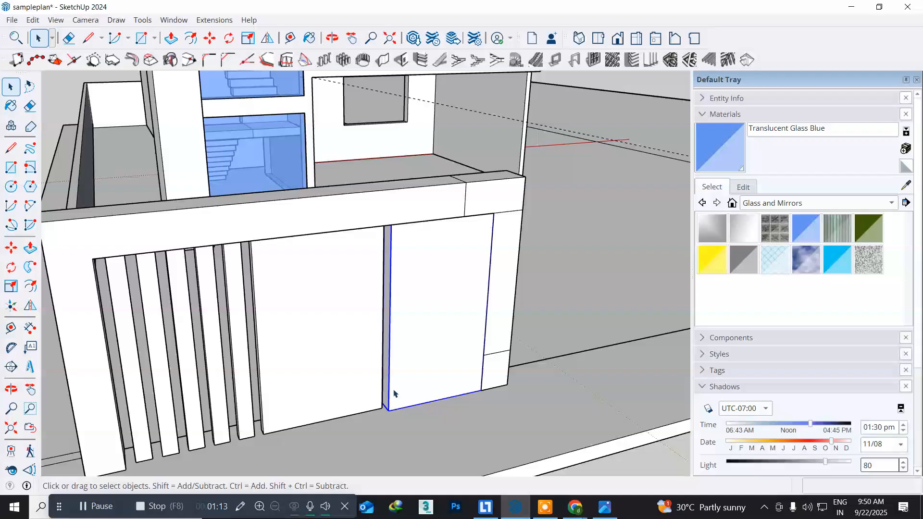
scroll(394, 395, "up", 3)
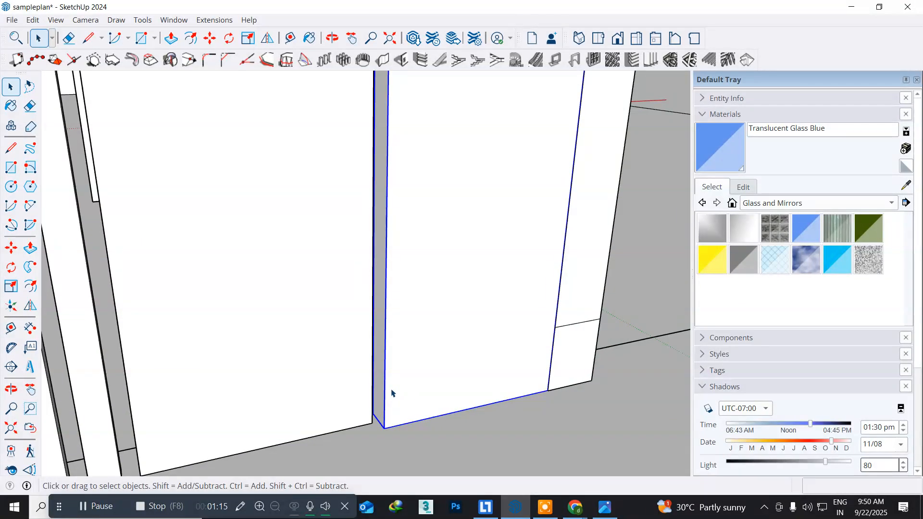
scroll(392, 394, "down", 3)
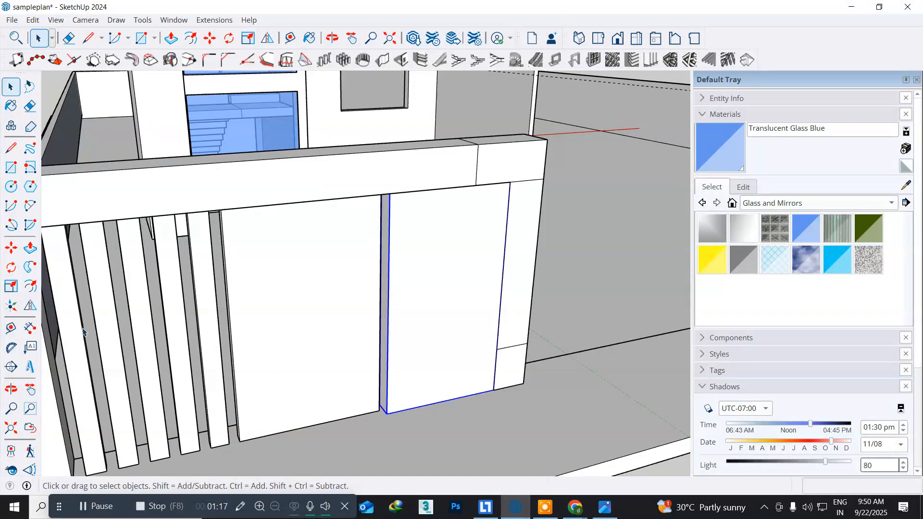
left_click(14, 291)
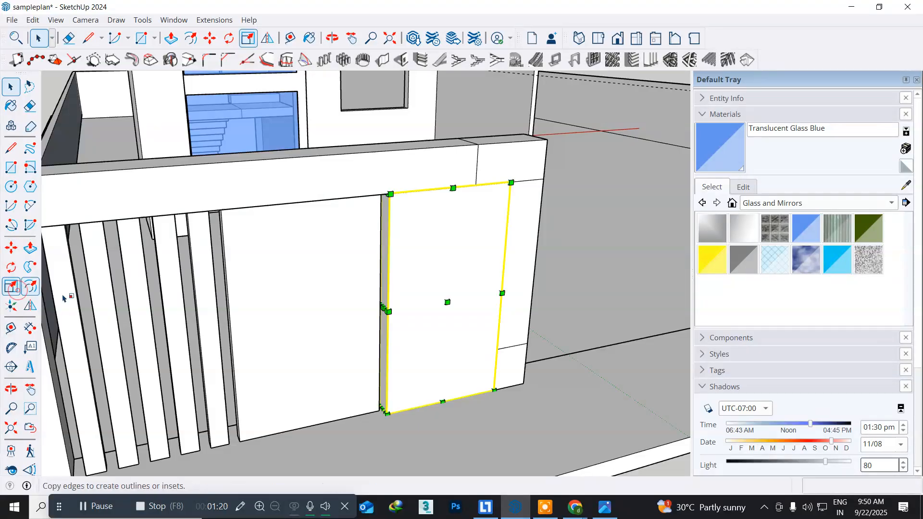
left_click(446, 302)
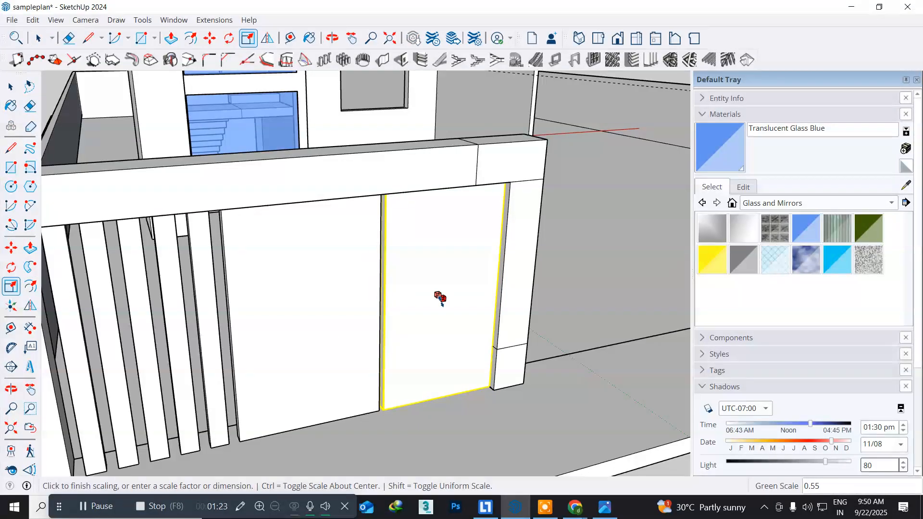
left_click(440, 298)
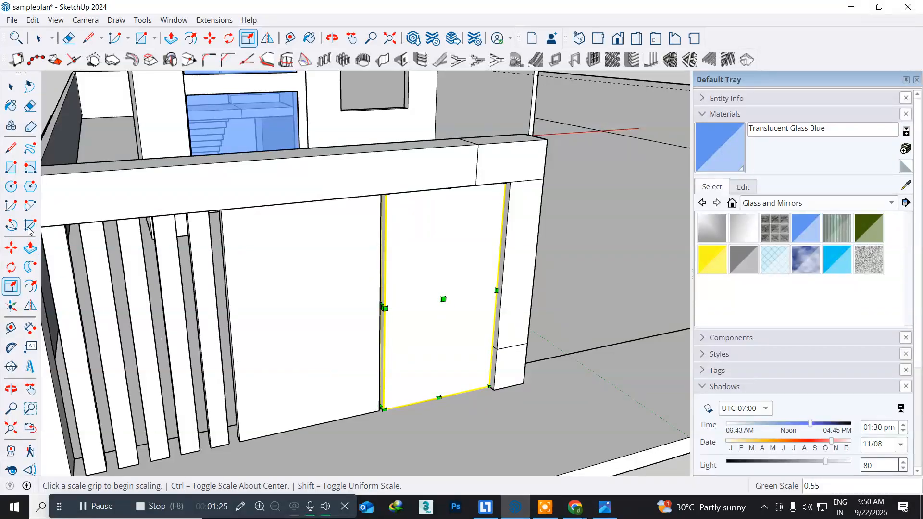
left_click(10, 86)
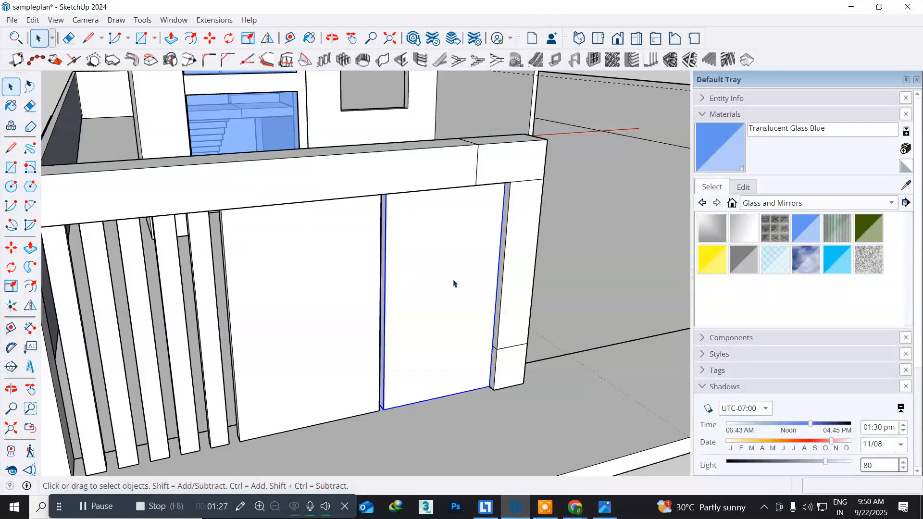
Step: Open the gate panel for editing and draw a horizontal slot rectangle about 2' 8 1/4" by 2 3/8" near the top of its face
middle_click_drag(468, 344, 388, 377)
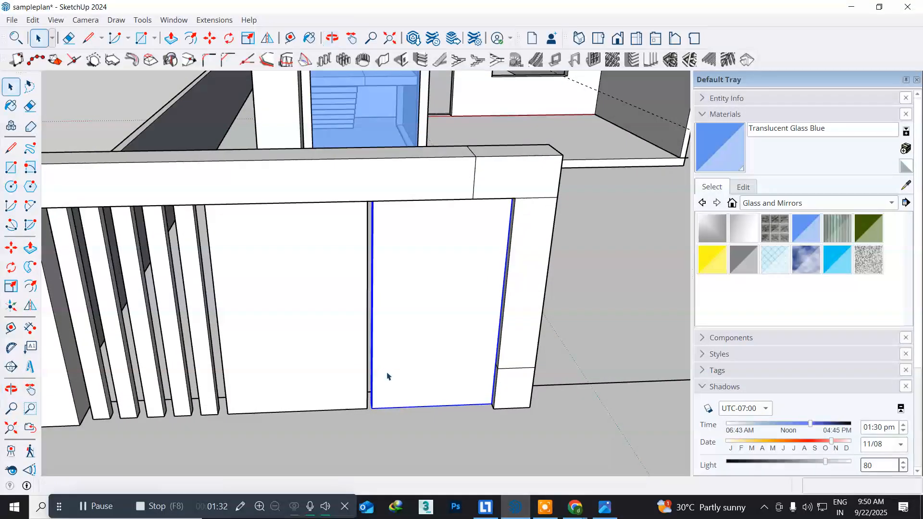
left_click(414, 260)
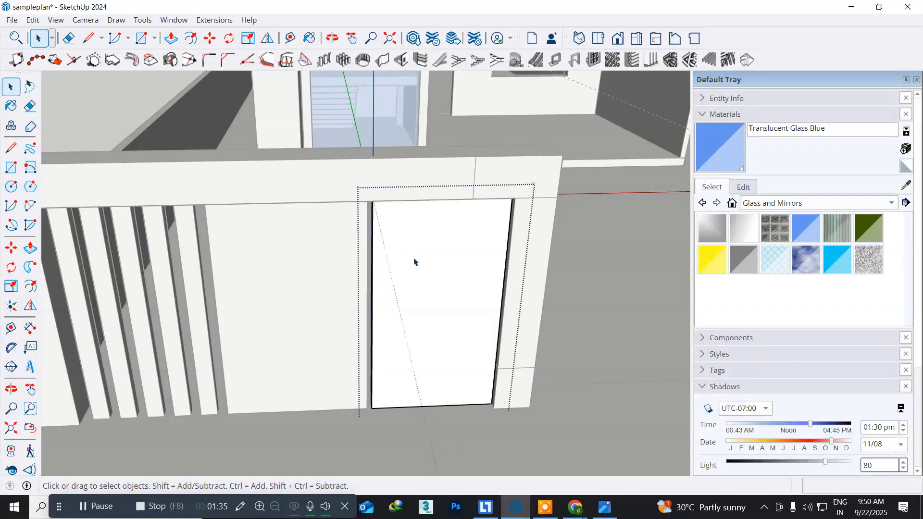
scroll(431, 242, "up", 3)
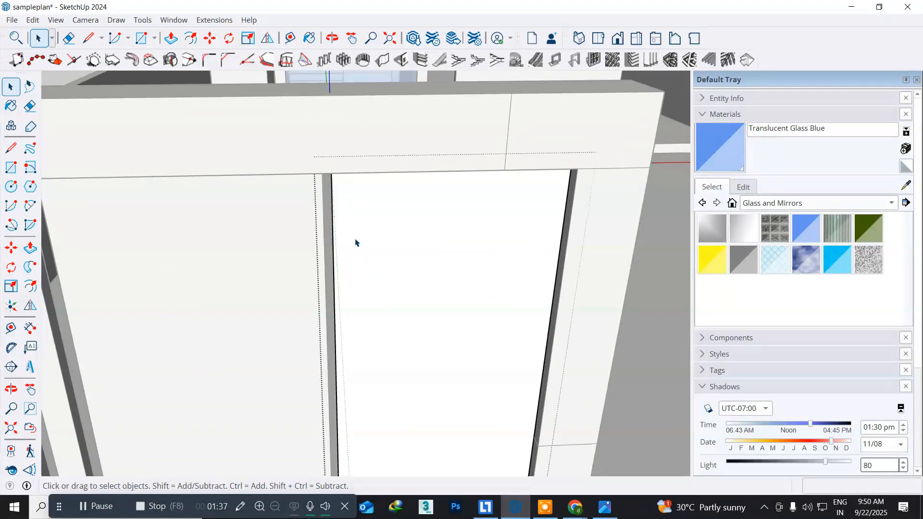
left_click(9, 166)
middle_click_drag(388, 239, 388, 187)
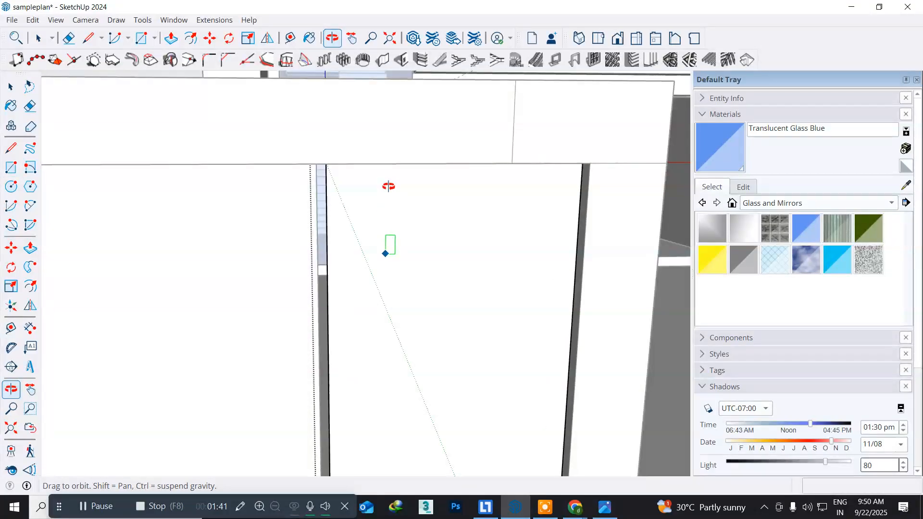
left_click(348, 181)
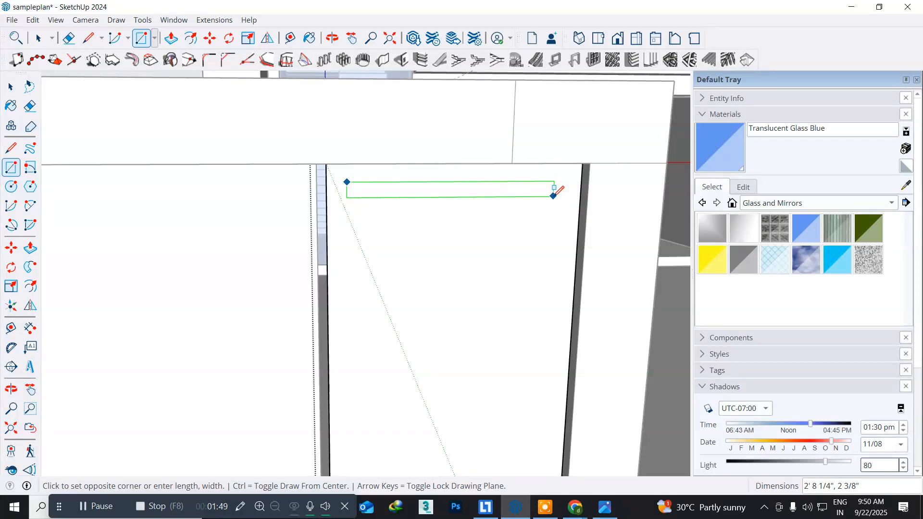
left_click(554, 196)
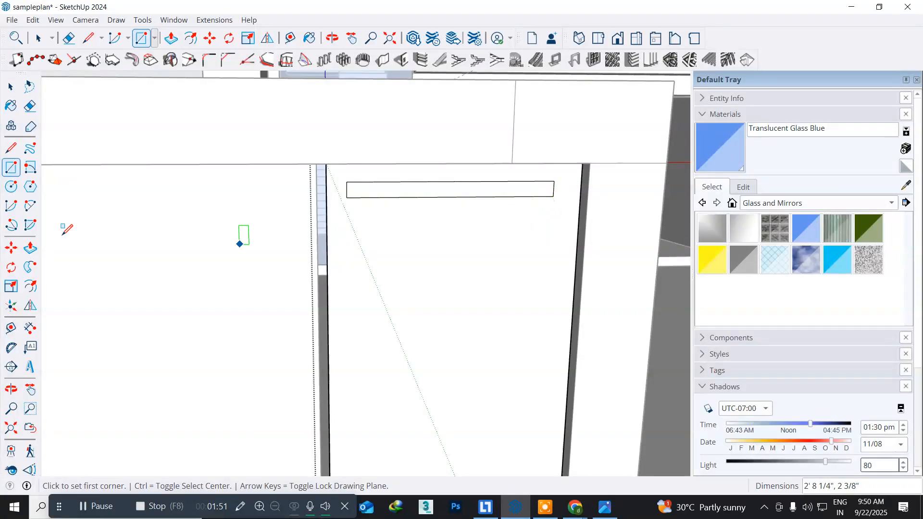
Step: Copy the slot rectangle straight down by about 3 7/8" and multiply it with *2 to make two evenly spaced copies
left_click(8, 94)
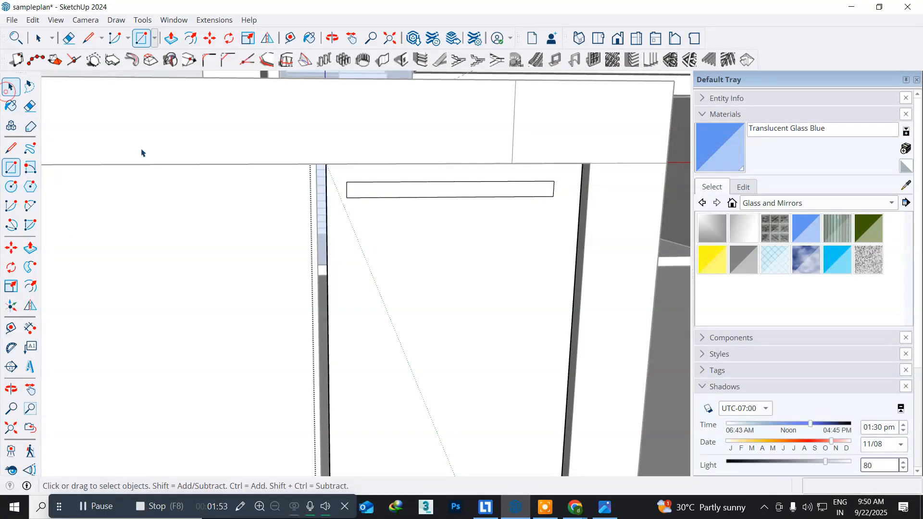
double_click(415, 194)
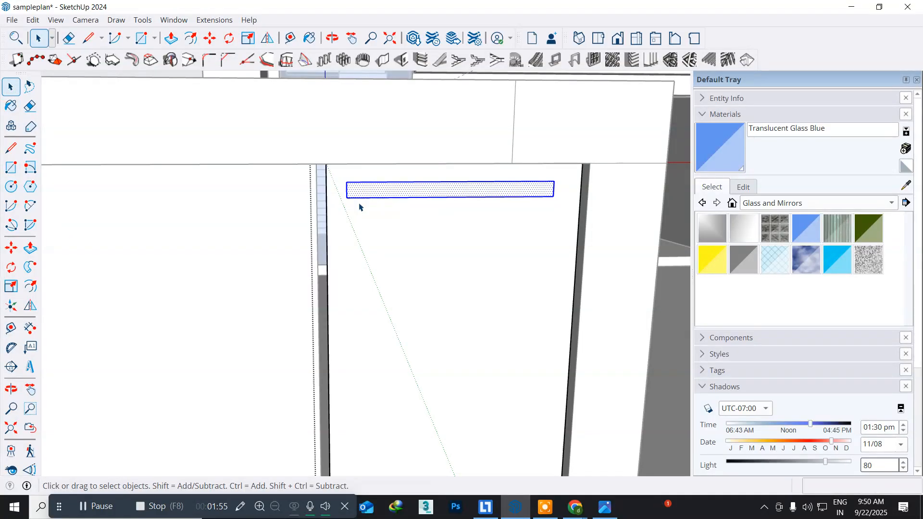
left_click(11, 249)
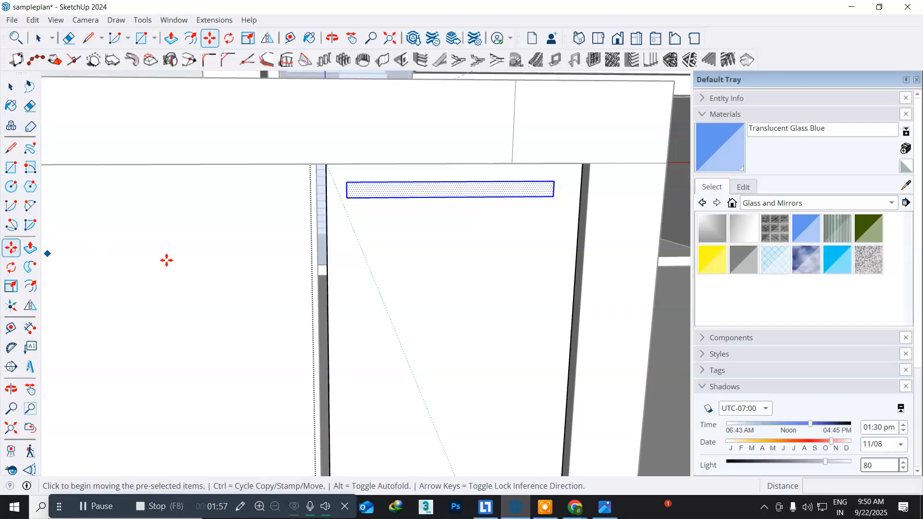
left_click(348, 198)
key("ctrl")
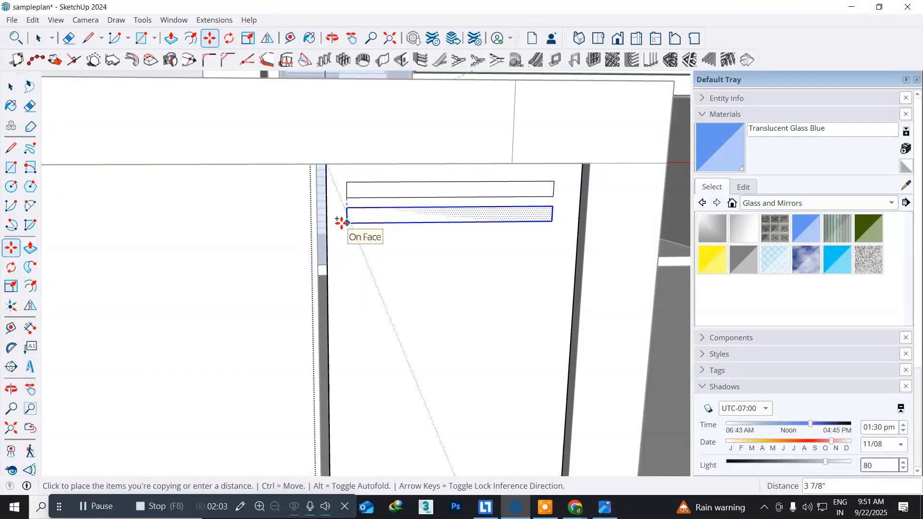
left_click(341, 222)
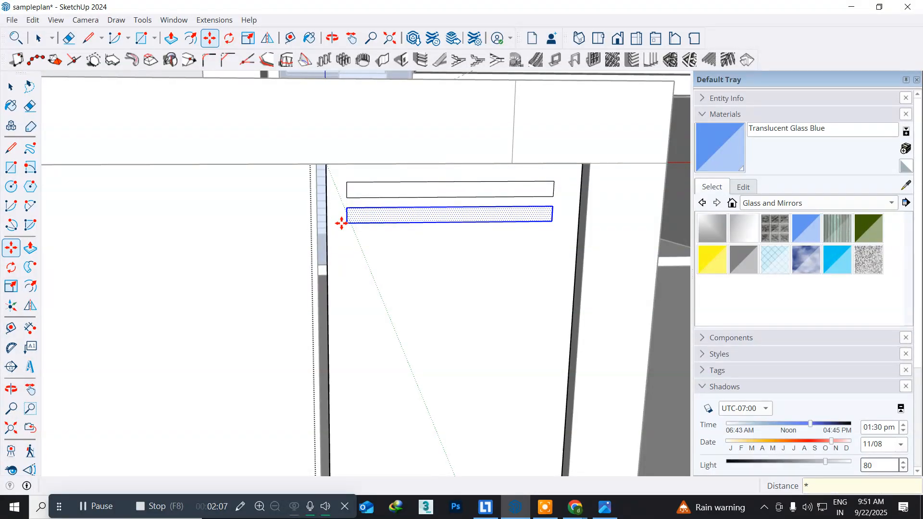
type("*2")
key("Return")
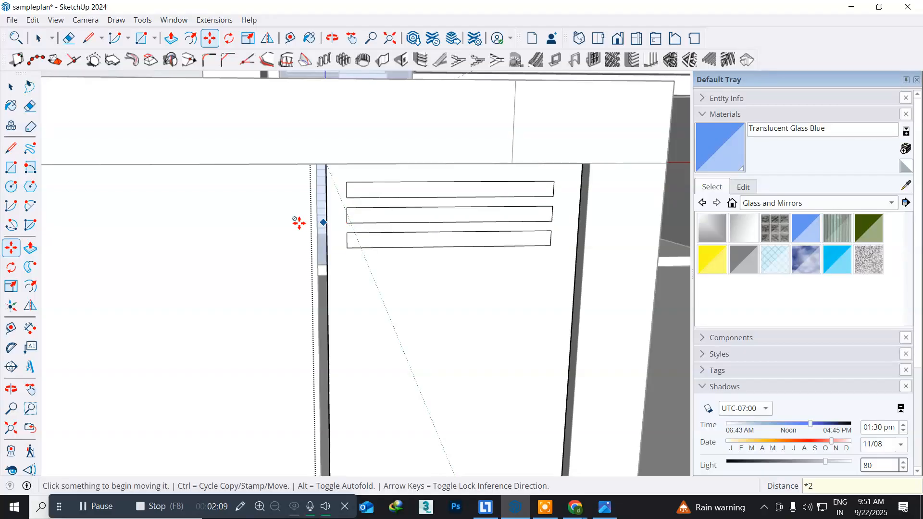
Step: Copy the lowest slot rectangle straight down by about 4 7/16" to add a fourth slot on the gate panel
scroll(451, 302, "down", 5)
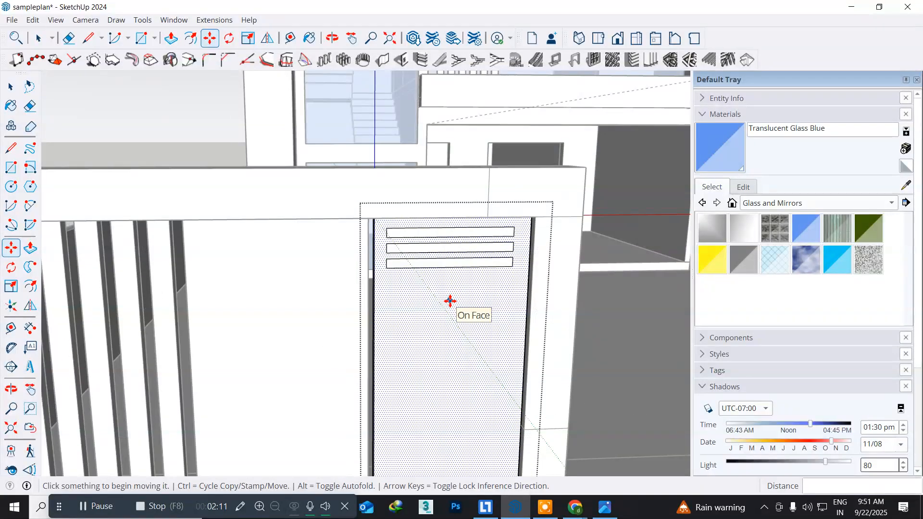
middle_click_drag(439, 337, 413, 250, "shift")
key("space")
left_click(8, 92)
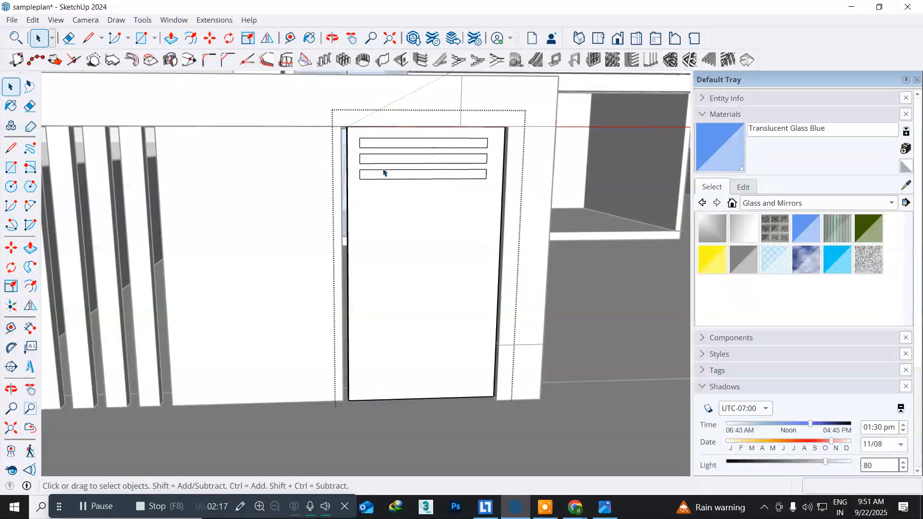
double_click(378, 177)
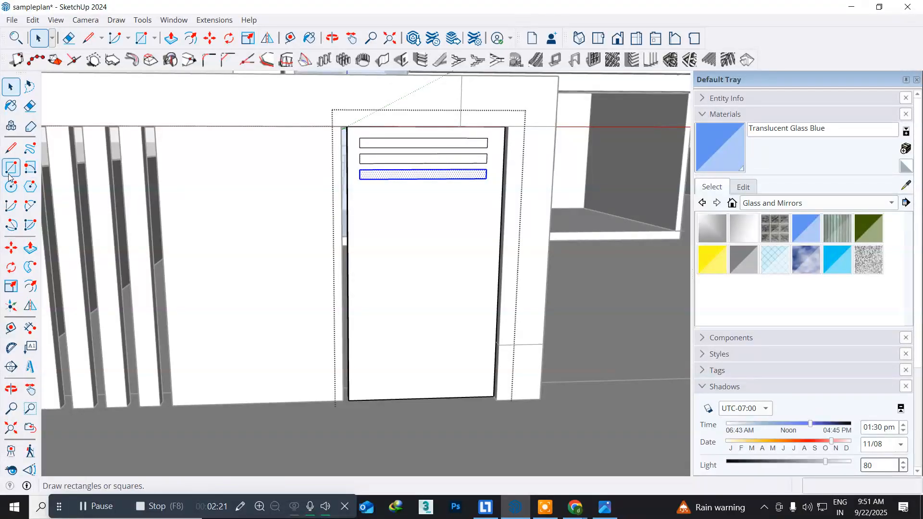
left_click(8, 250)
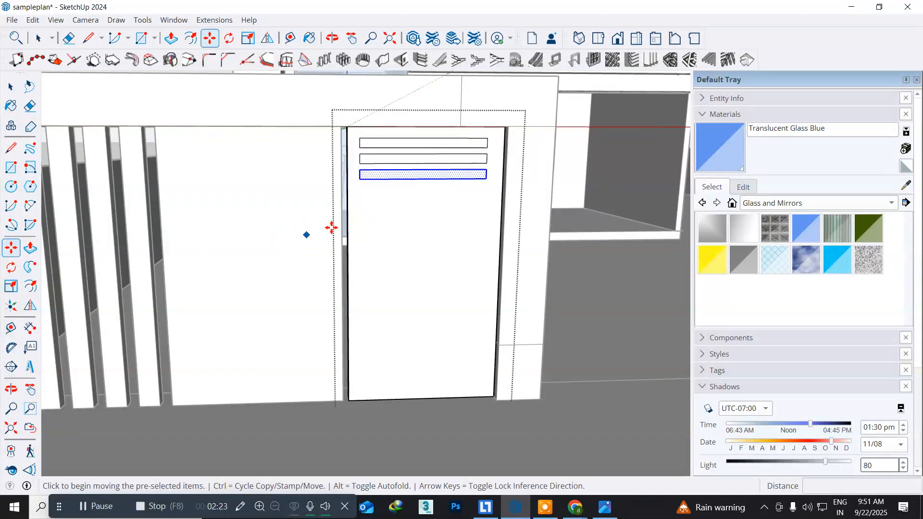
left_click(359, 180)
key("ctrl")
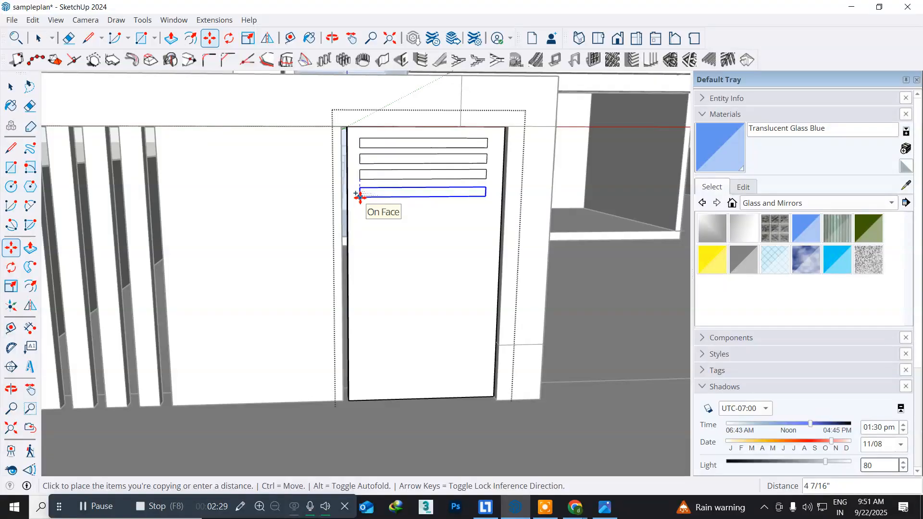
left_click(360, 195)
key("space")
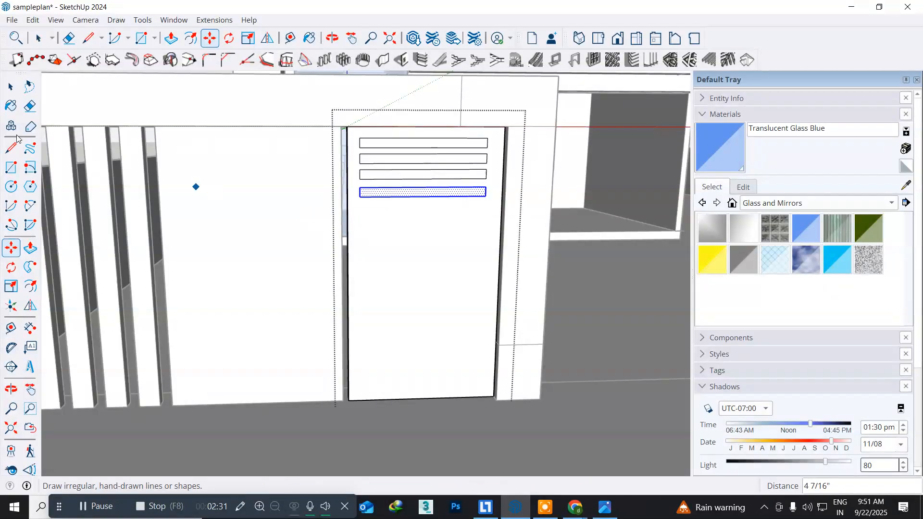
left_click(9, 87)
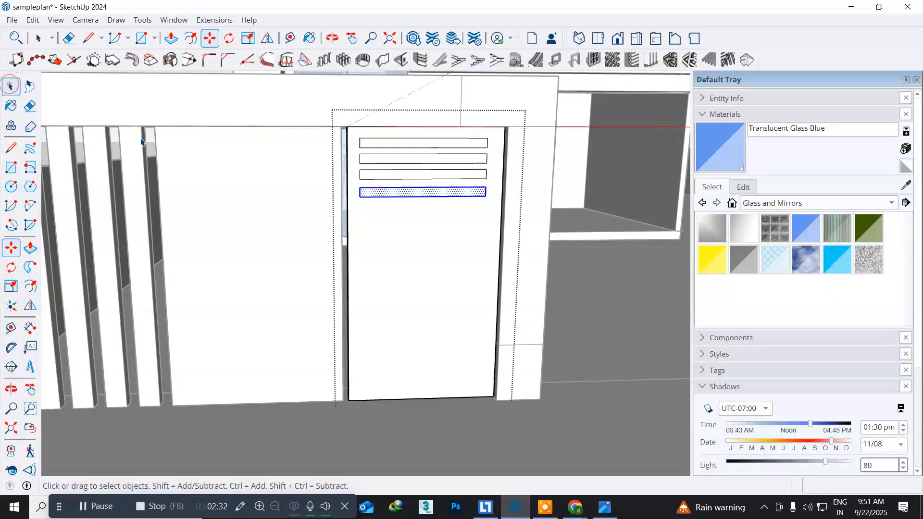
triple_click(380, 144)
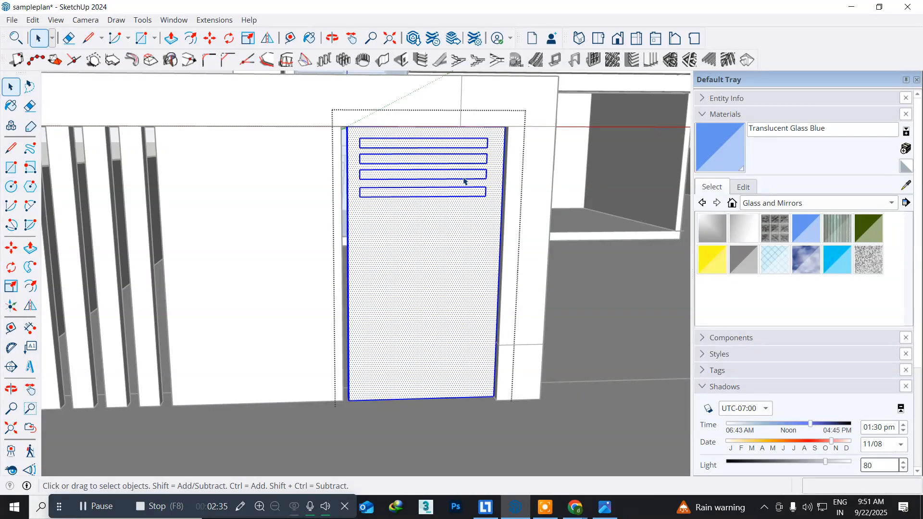
left_click(613, 310)
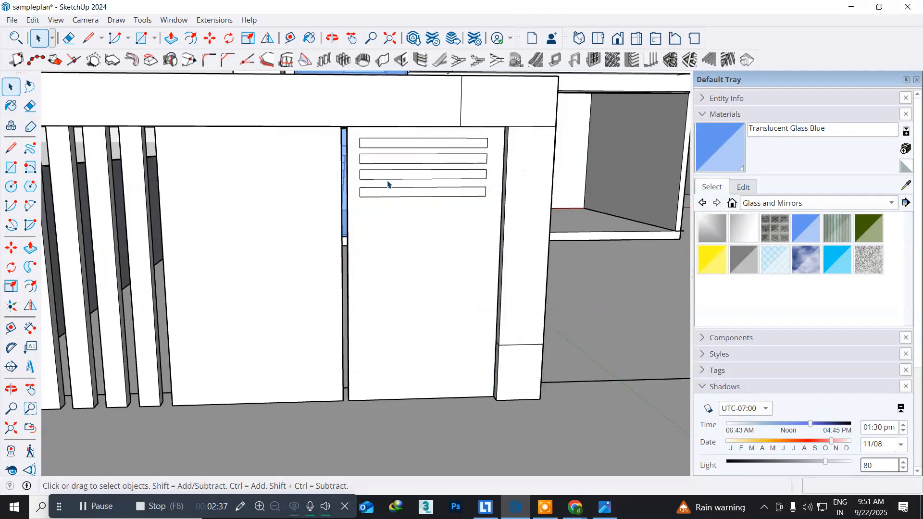
triple_click(371, 147)
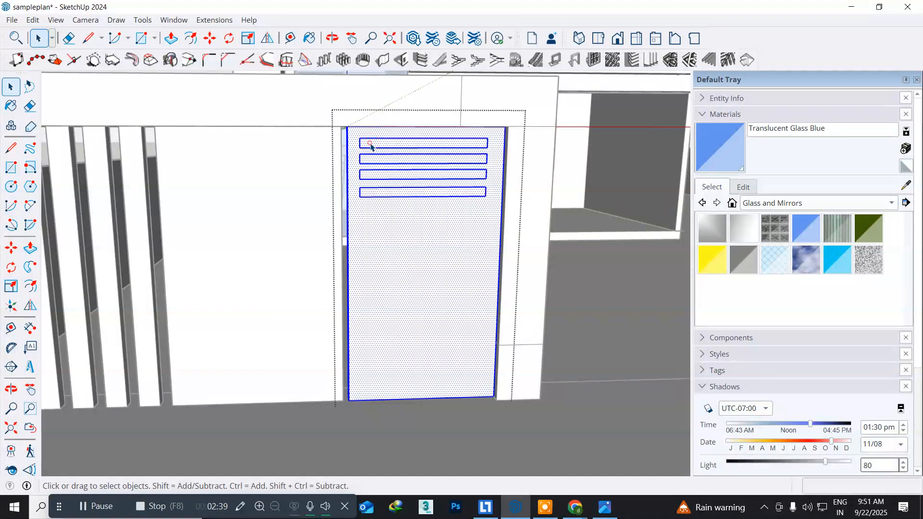
left_click(621, 307)
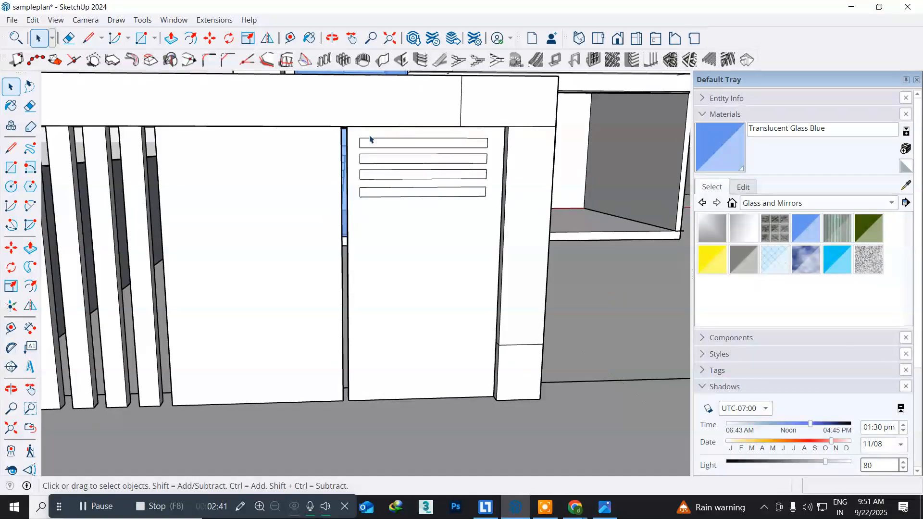
double_click(372, 145)
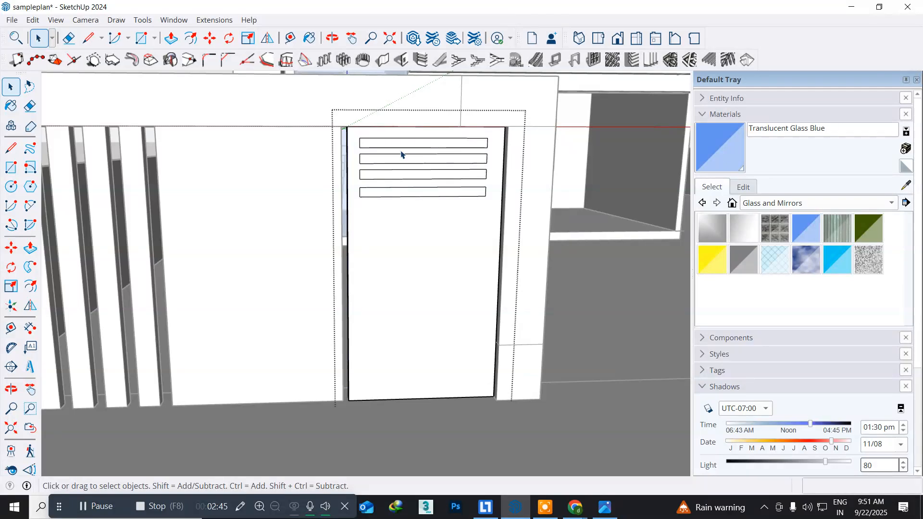
Step: Select all four slot rectangles and copy them straight down by about 4' 1 1/8" to the lower part of the gate panel
left_click(380, 140)
double_click(381, 144)
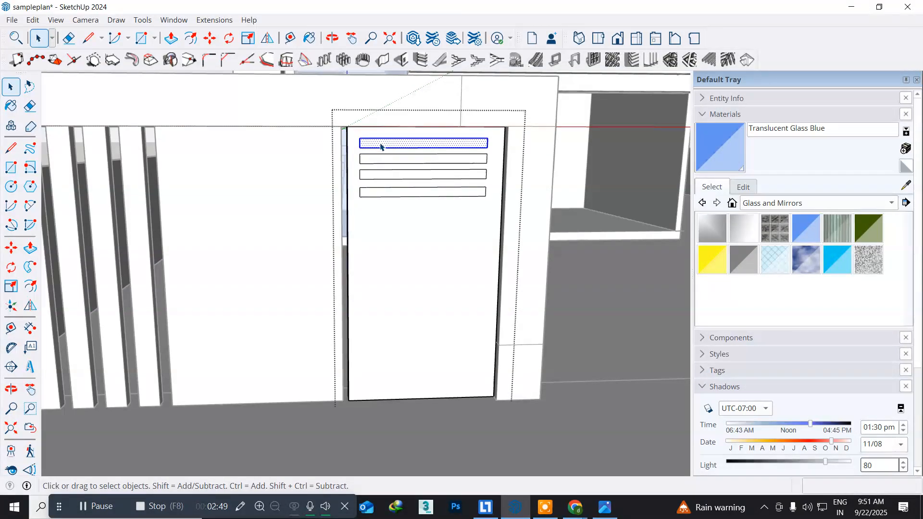
double_click(383, 161, "ctrl")
double_click(387, 176, "ctrl")
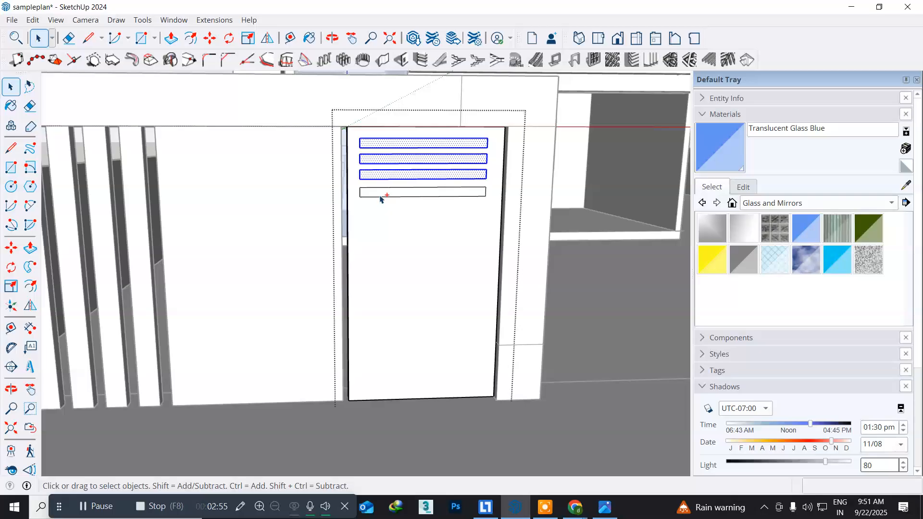
double_click(377, 193, "ctrl")
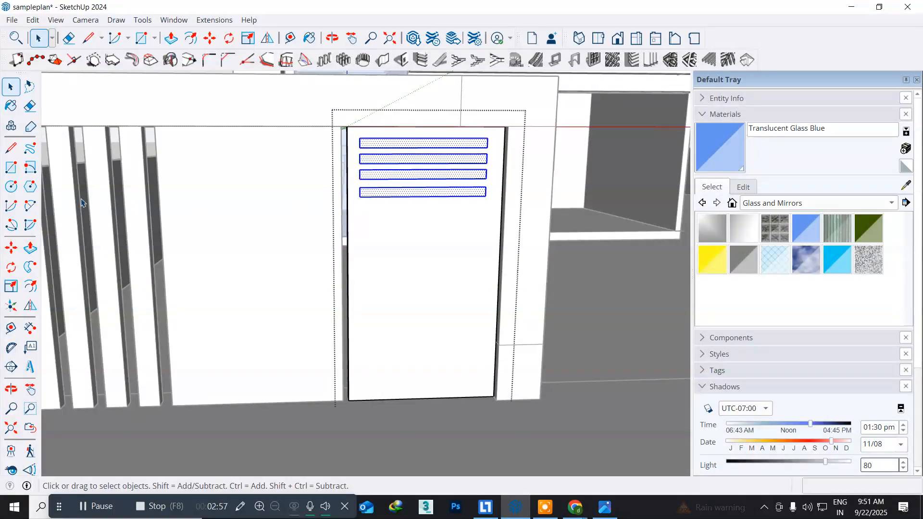
left_click(14, 265)
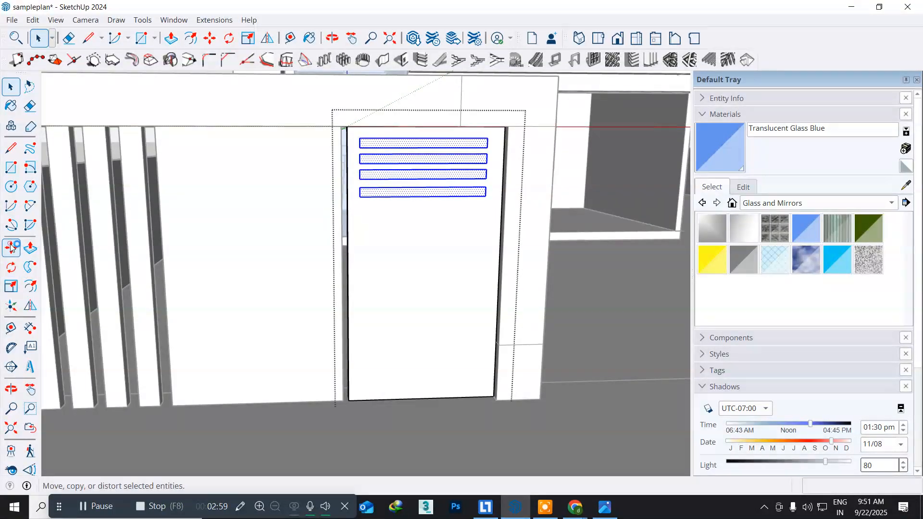
left_click(10, 248)
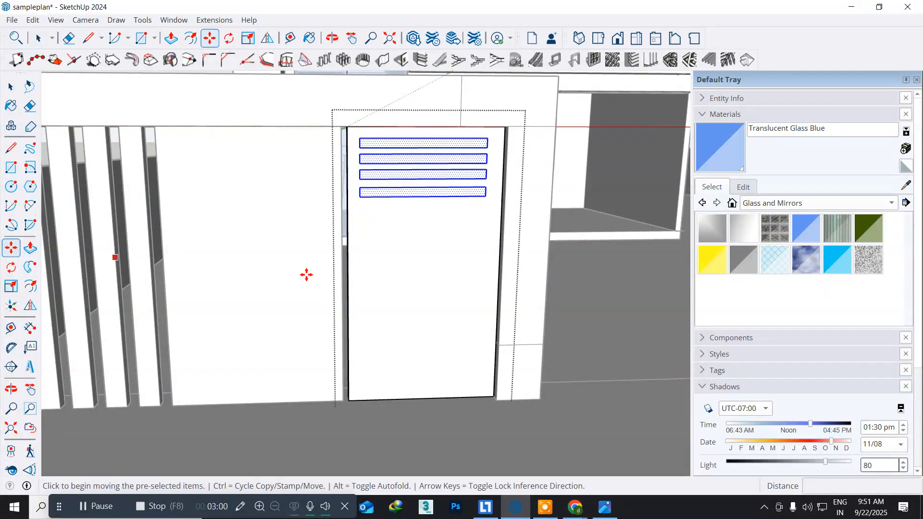
left_click(362, 206)
key("ctrl")
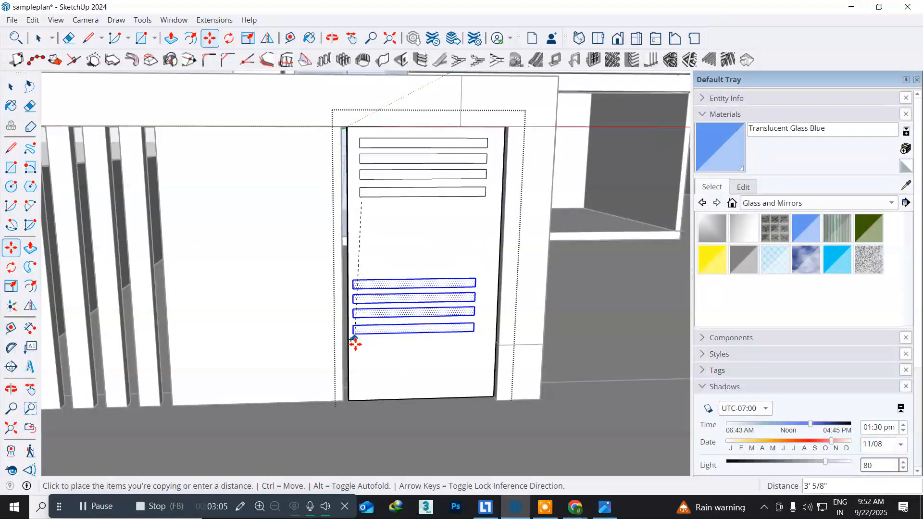
left_click(363, 385)
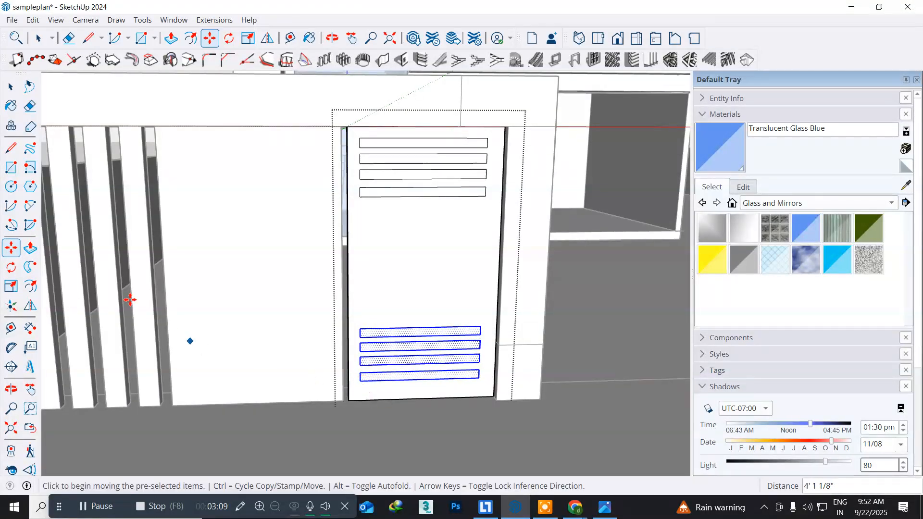
left_click(8, 93)
left_click(8, 93)
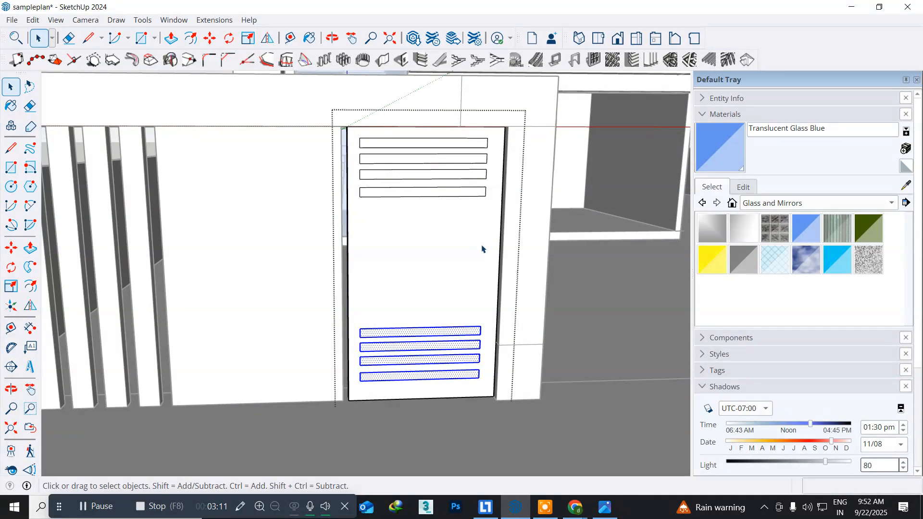
Step: Close the gate panel group and hide the boundary wall frame around the gate
middle_click_drag(457, 248, 418, 241)
left_click(417, 237)
scroll(429, 213, "up", 3)
middle_click_drag(428, 212, 428, 304)
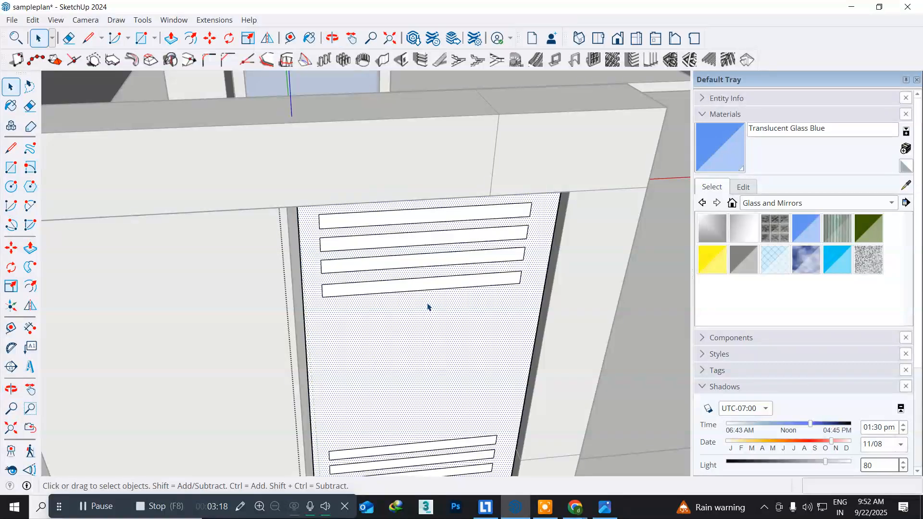
left_click(387, 164)
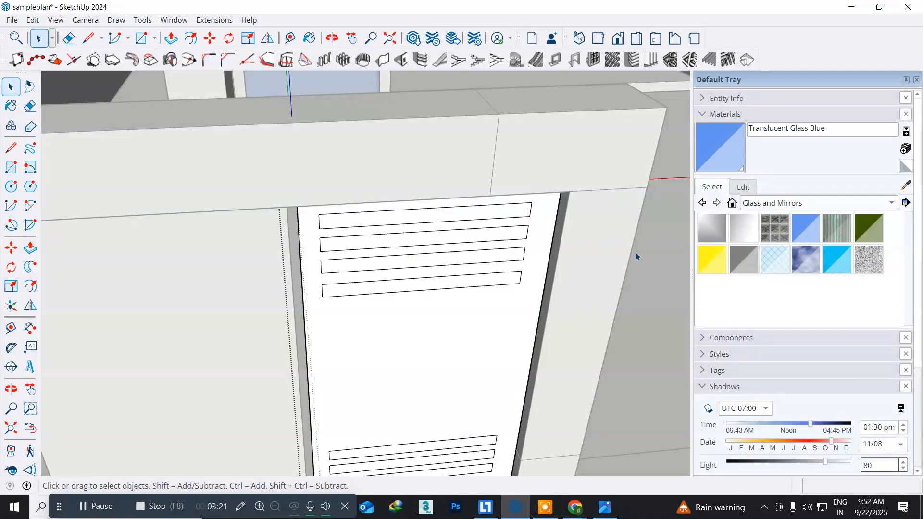
right_click(658, 254)
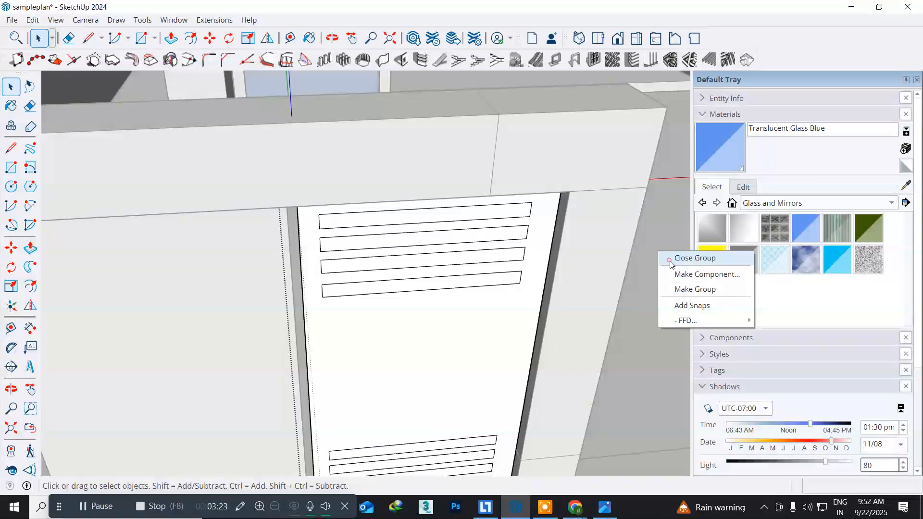
left_click(669, 260)
left_click(301, 144)
right_click(302, 145)
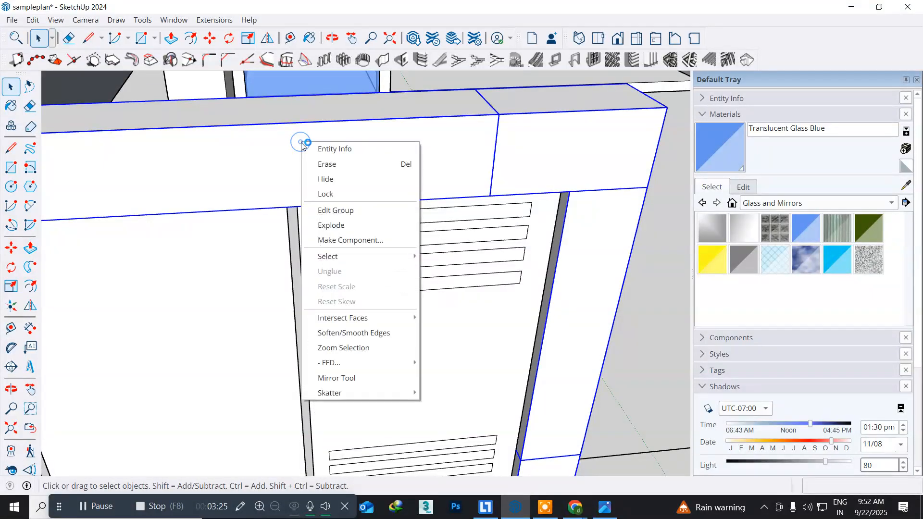
left_click(344, 180)
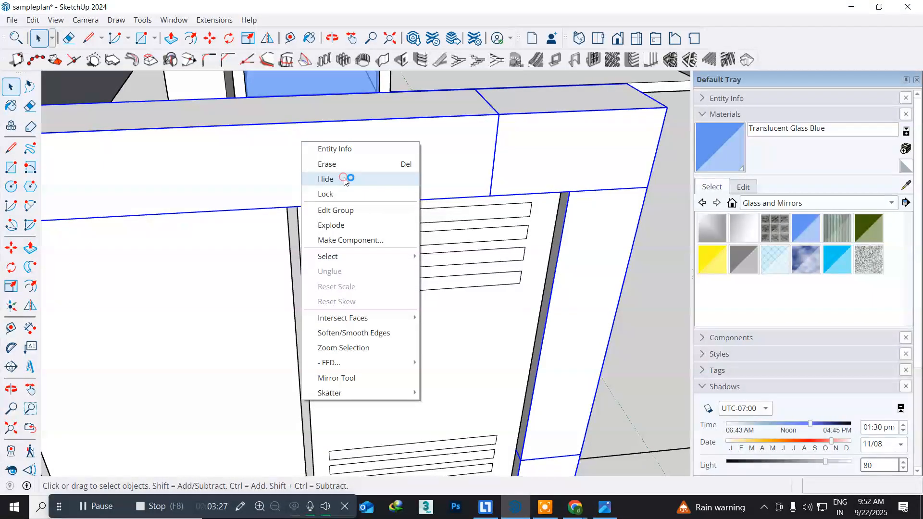
Step: Reopen the gate panel and push the top two slots about 3 1/4" through its thickness to cut openings
middle_click_drag(350, 250, 377, 263)
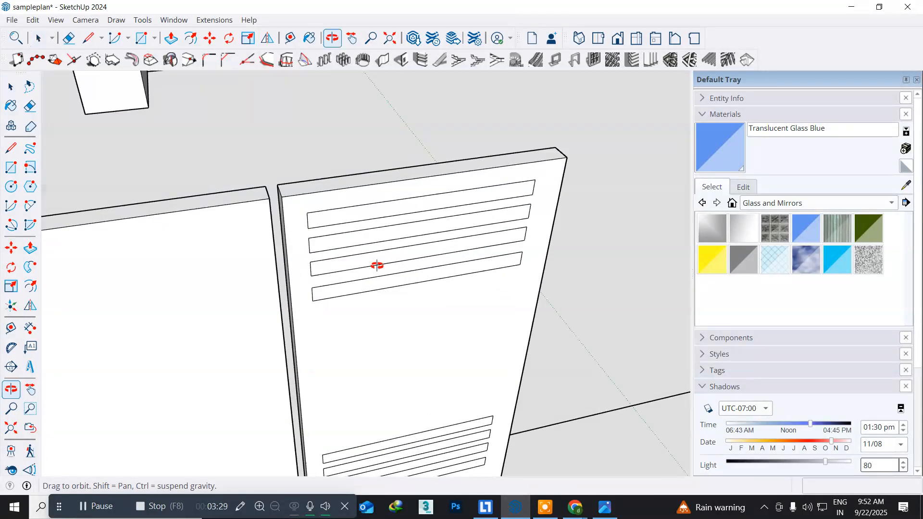
scroll(378, 269, "up", 2)
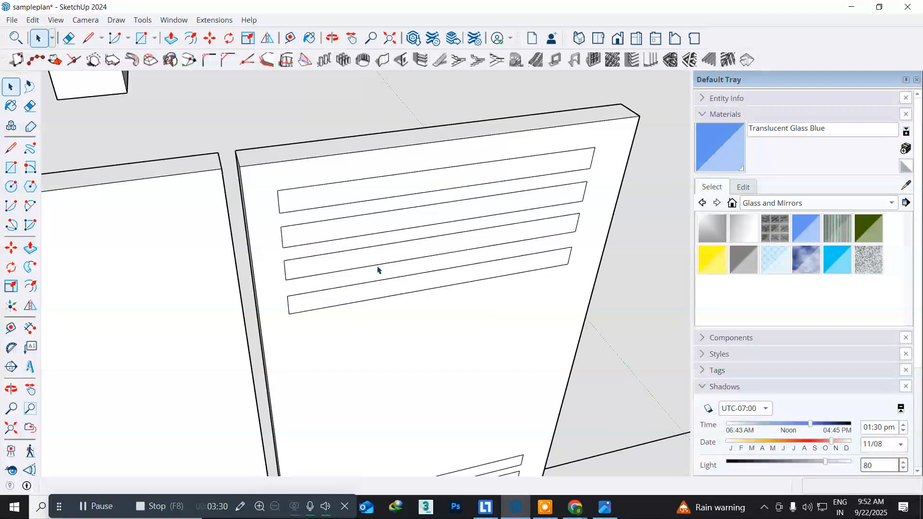
double_click(332, 198)
left_click(332, 200)
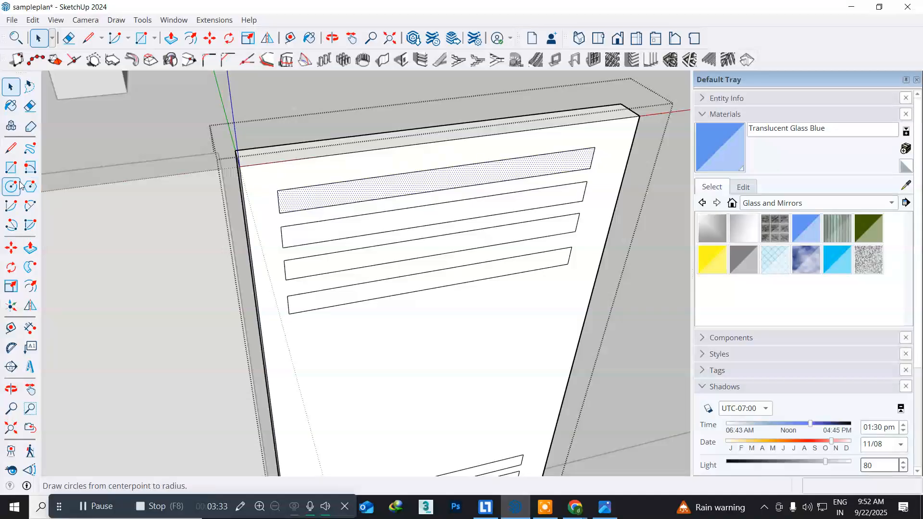
left_click(30, 248)
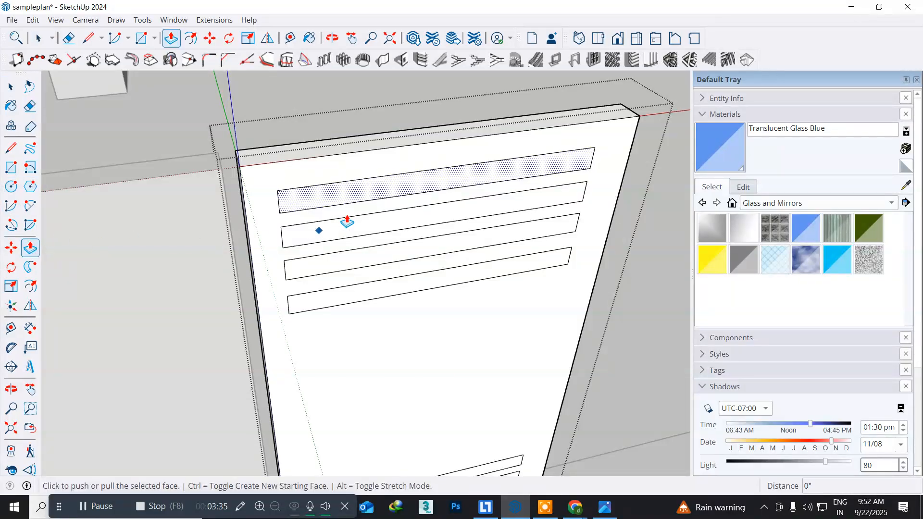
left_click(328, 197)
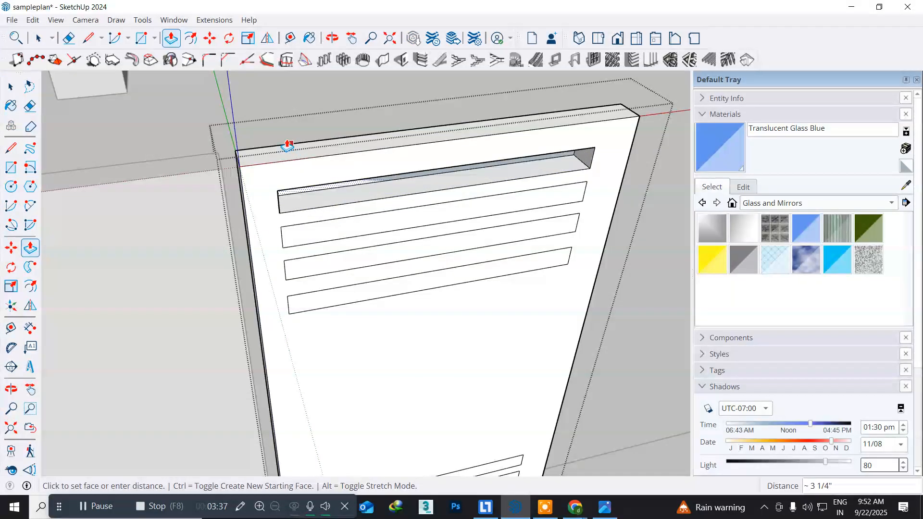
left_click(254, 153)
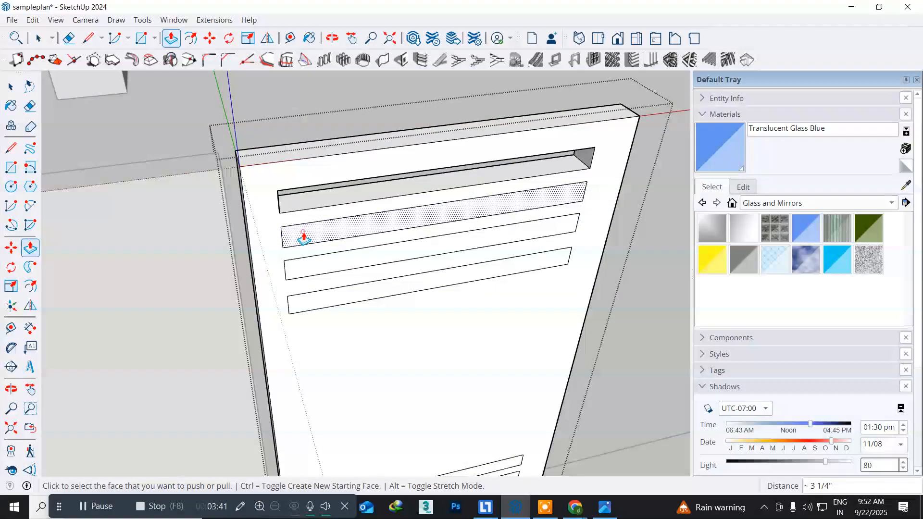
left_click(304, 238)
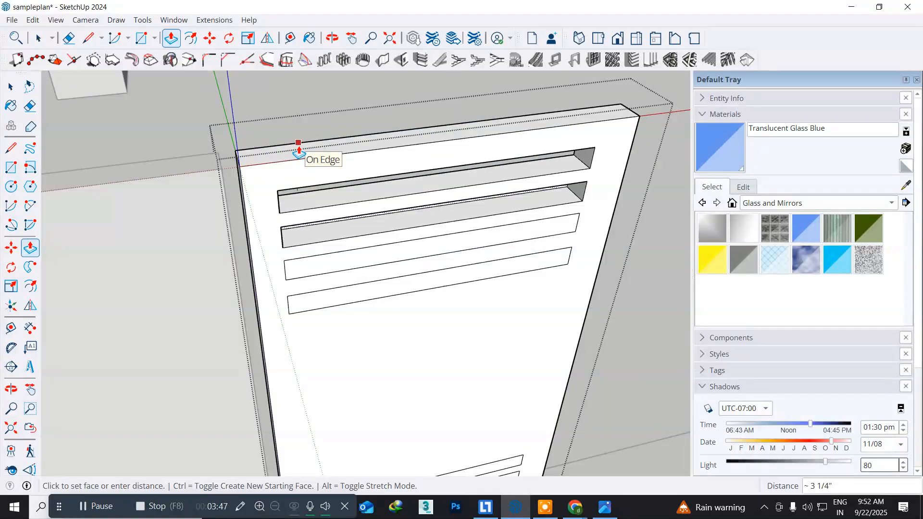
left_click(299, 152)
Step: Try to push the third slot from the top through the gate panel, and undo that push
left_click(327, 268)
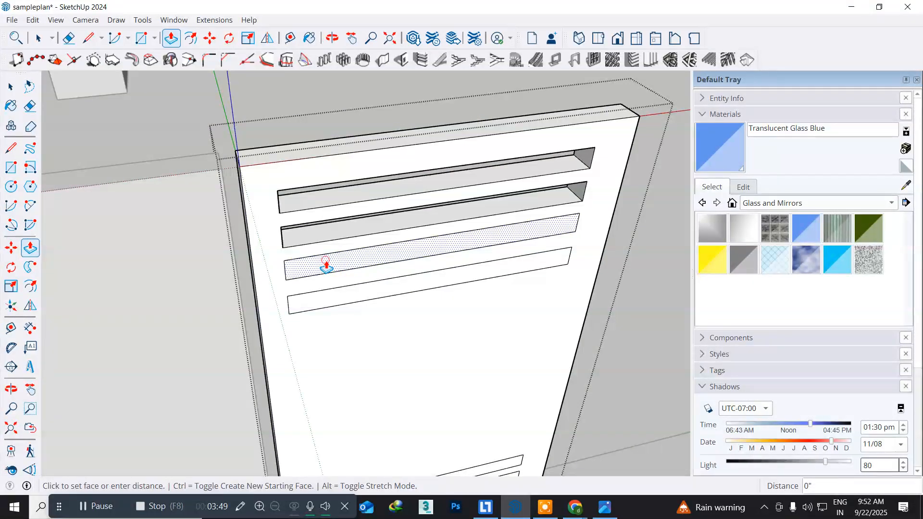
left_click(326, 141)
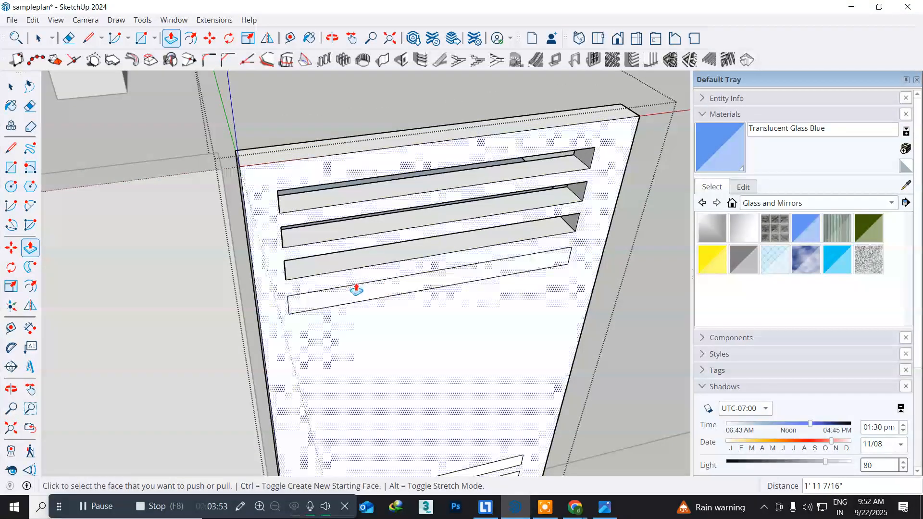
middle_click_drag(352, 302, 387, 267)
key("ctrl+z")
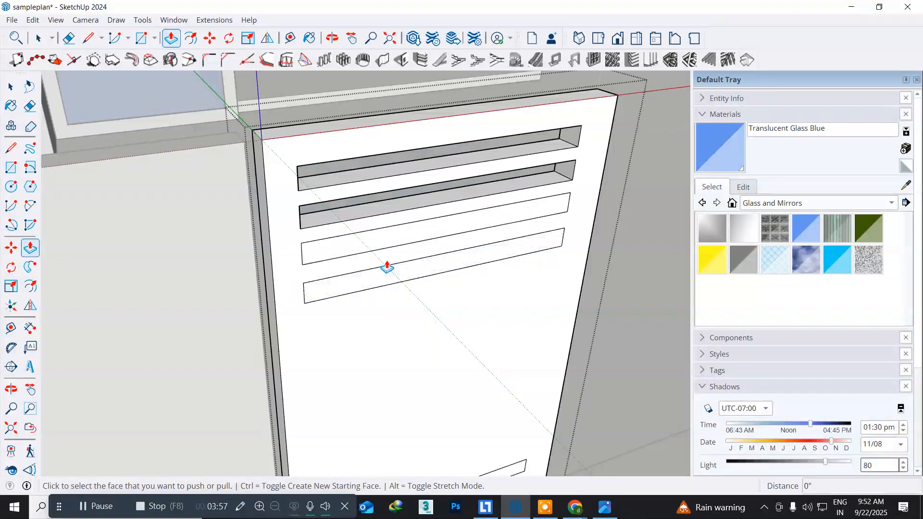
Step: Push the third and fourth upper slots about 3 1/4" through the gate panel to cut openings
left_click(362, 246)
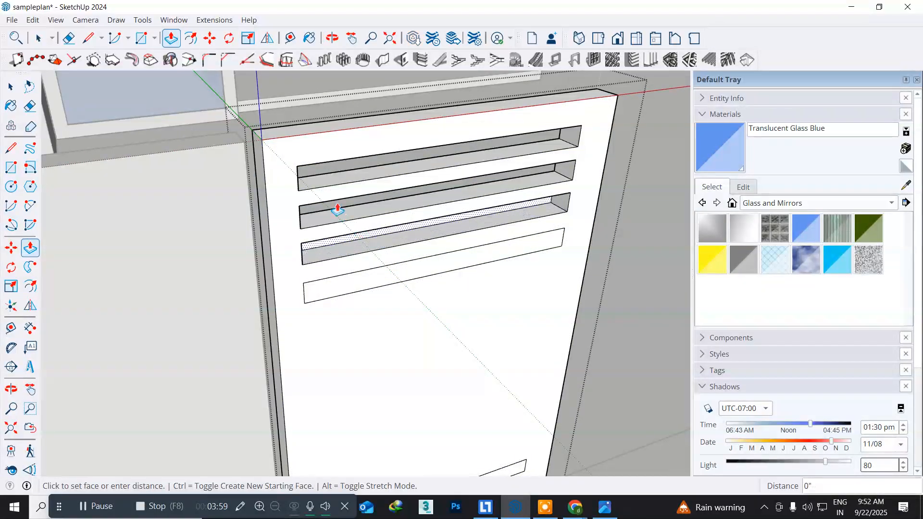
left_click(307, 130)
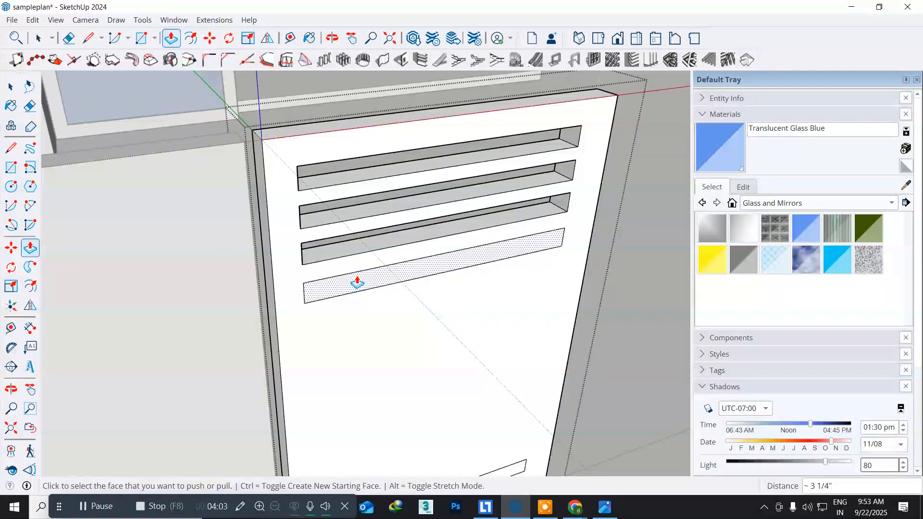
left_click(359, 276)
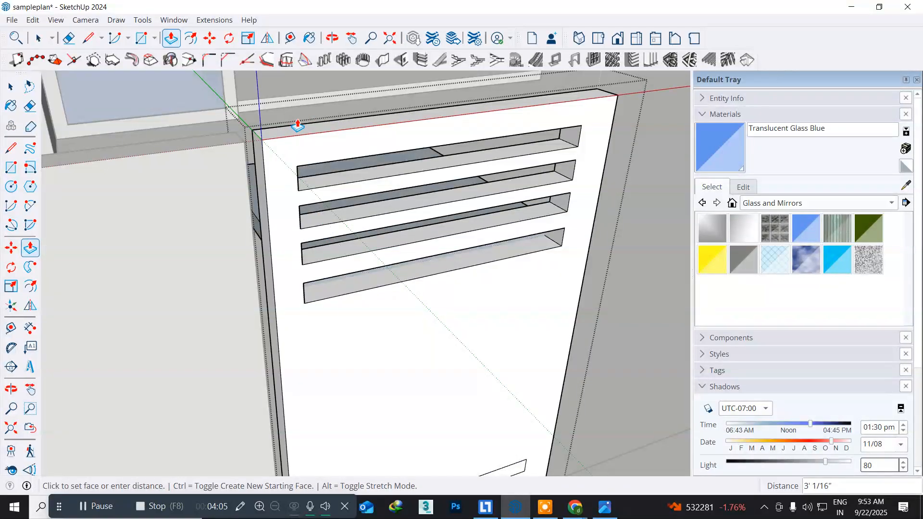
left_click(327, 126)
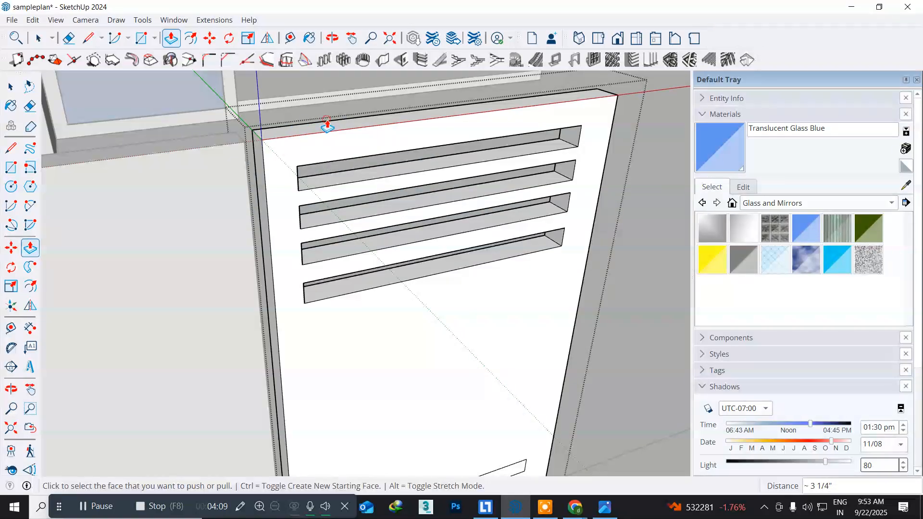
Step: Push all four lower slots through the gate panel's thickness by the same depth to cut openings
middle_click_drag(338, 264, 294, 202)
middle_click_drag(454, 362, 371, 91)
middle_click_drag(413, 313, 414, 198)
double_click(343, 201)
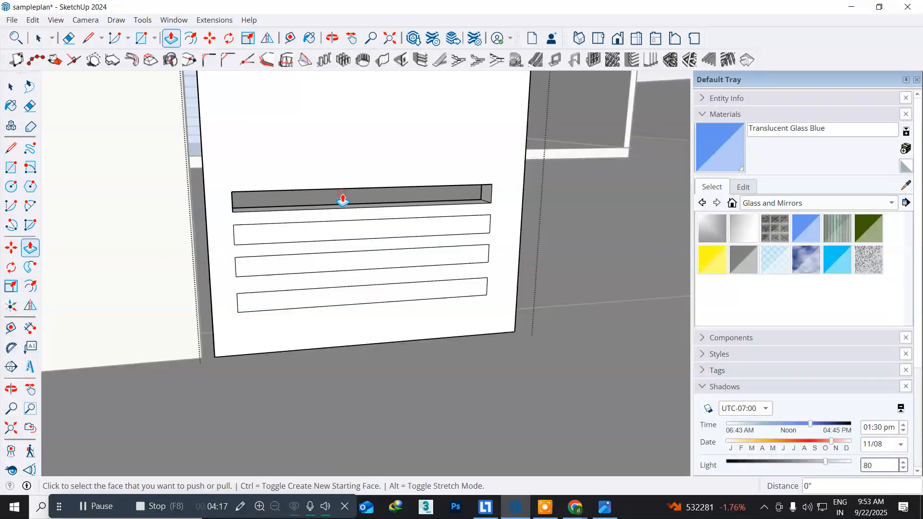
left_click(320, 230)
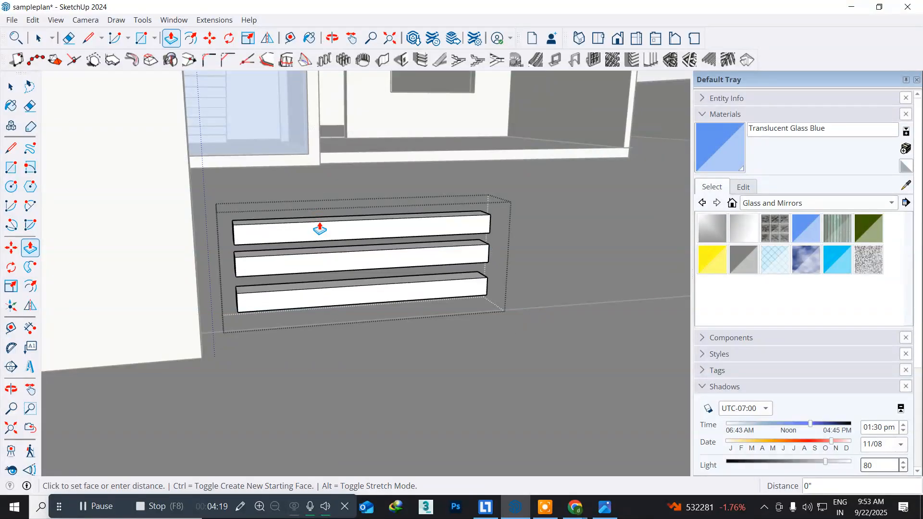
key("ctrl+z")
double_click(308, 234)
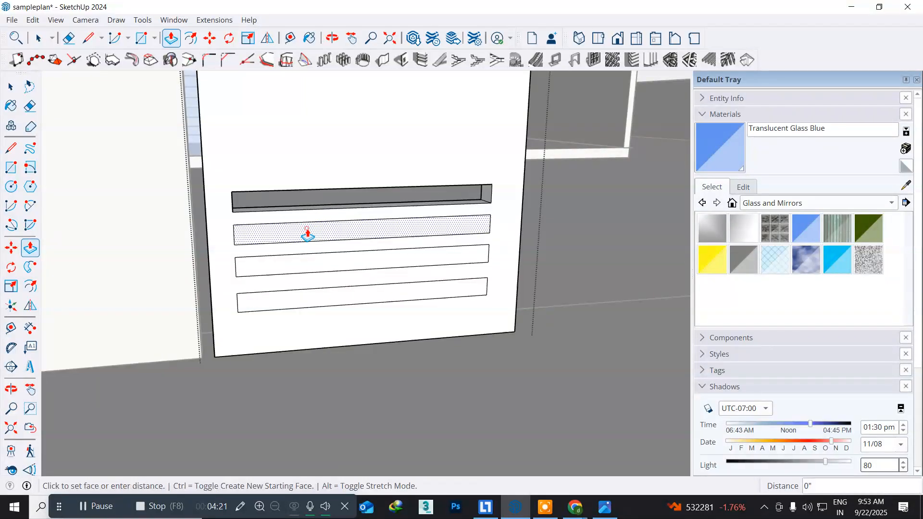
double_click(306, 261)
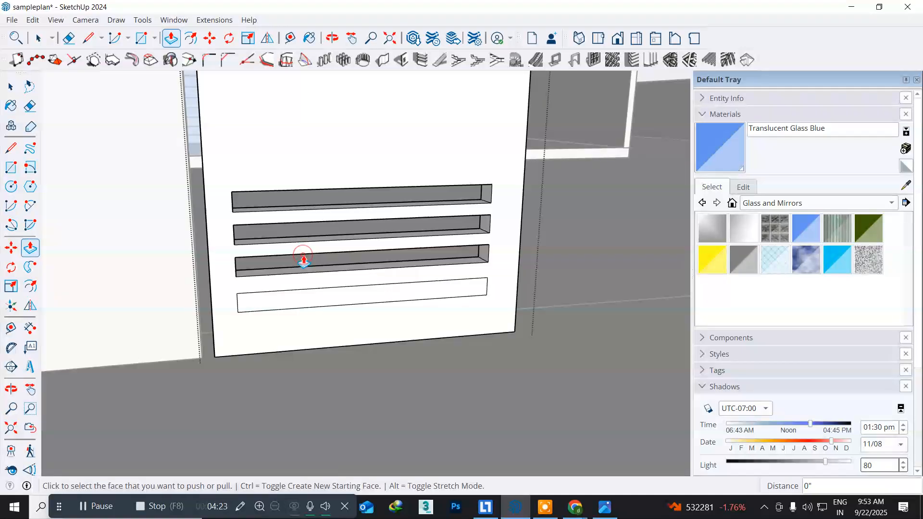
double_click(303, 298)
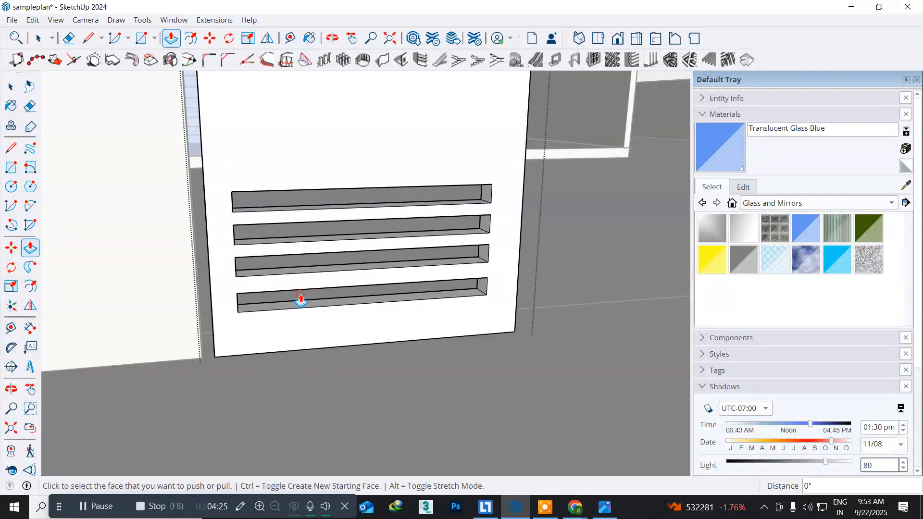
Step: Close the gate panel group and unhide all hidden geometry to bring back the boundary wall frame
middle_click_drag(303, 304, 370, 373)
scroll(370, 373, "down", 10)
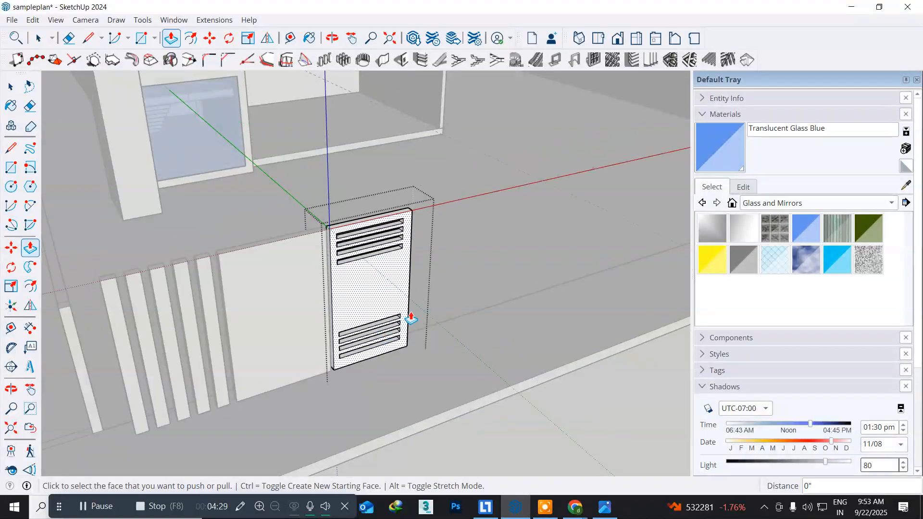
left_click(10, 86)
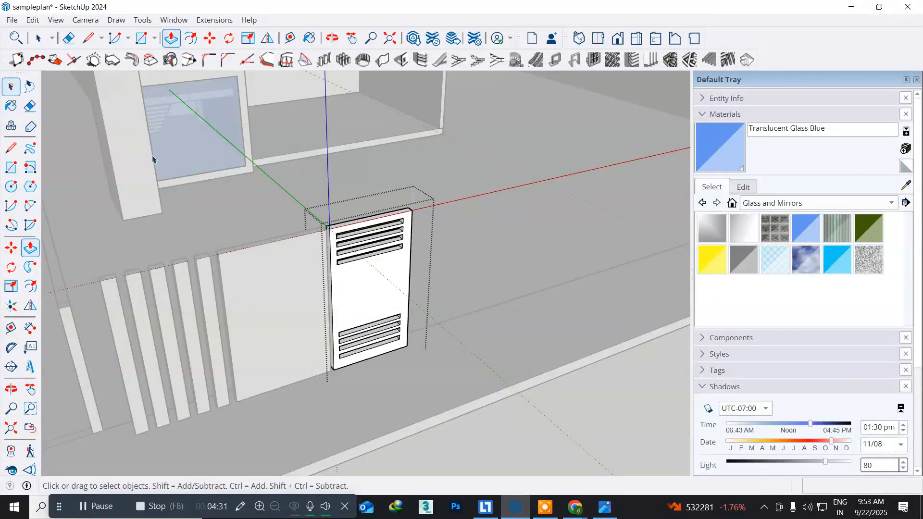
right_click(235, 205)
left_click(253, 212)
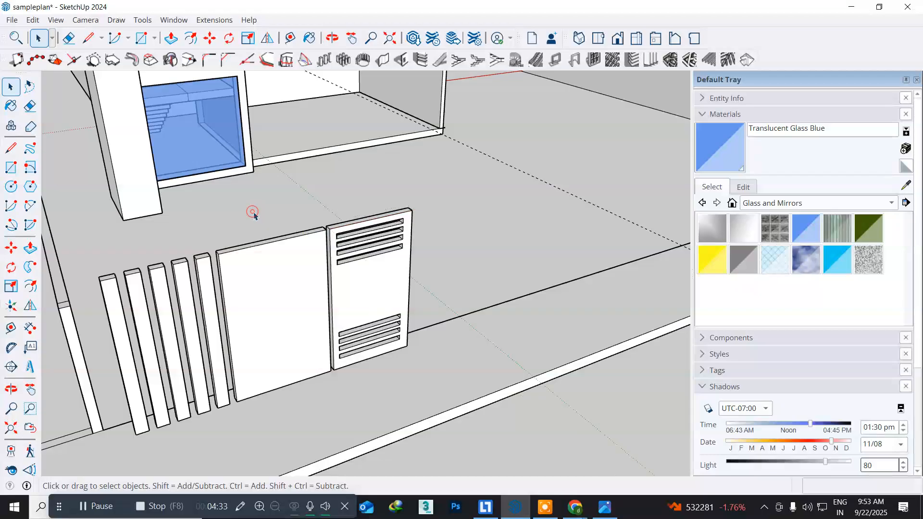
left_click(32, 20)
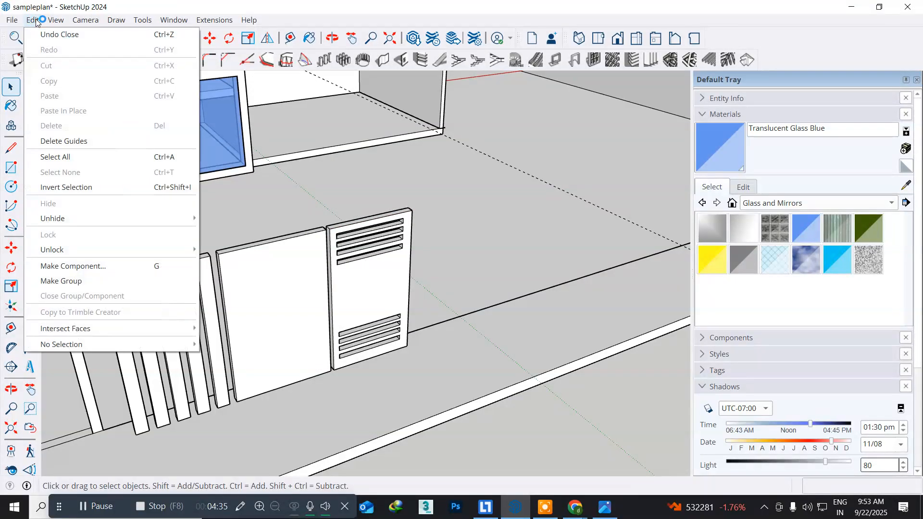
mouse_move(91, 220)
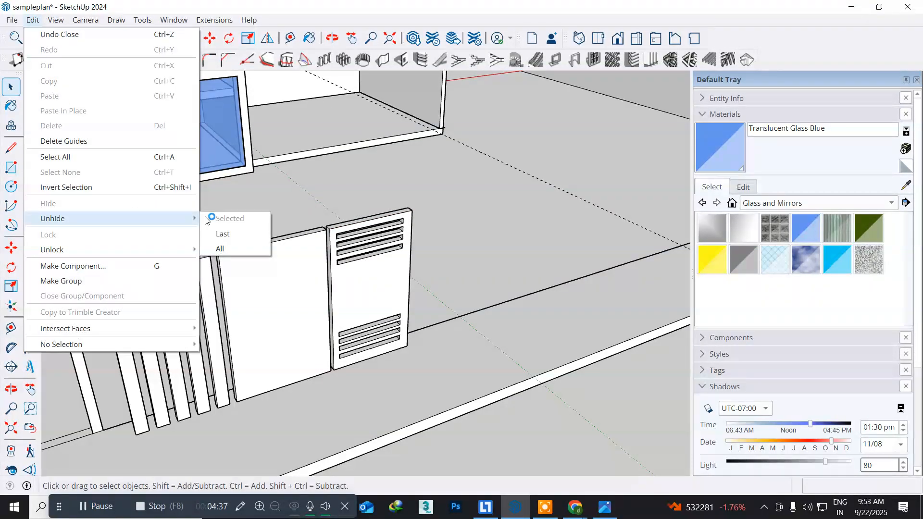
left_click(224, 248)
Step: Examine the wide driveway gate beside the pedestrian gate in the reference photo and the open frontage in the model
middle_click_drag(410, 297, 215, 243)
key("space")
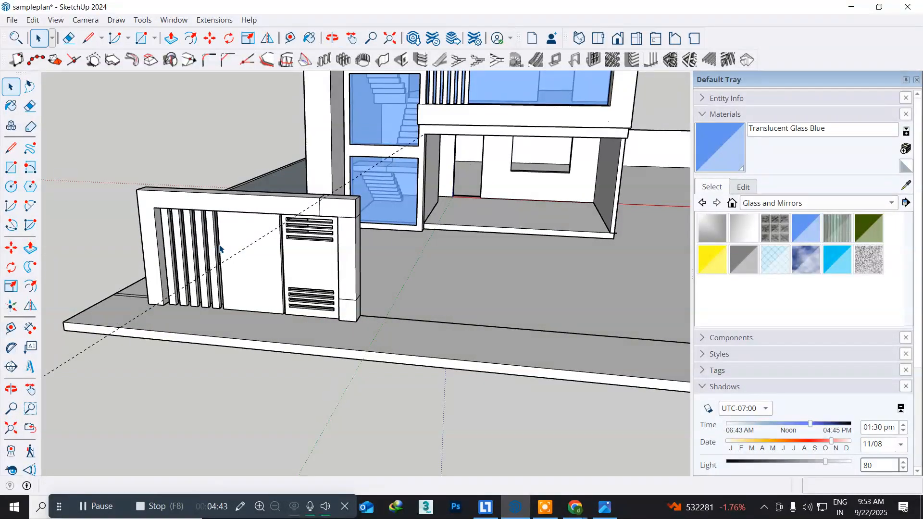
middle_click_drag(488, 313, 327, 324, "shift")
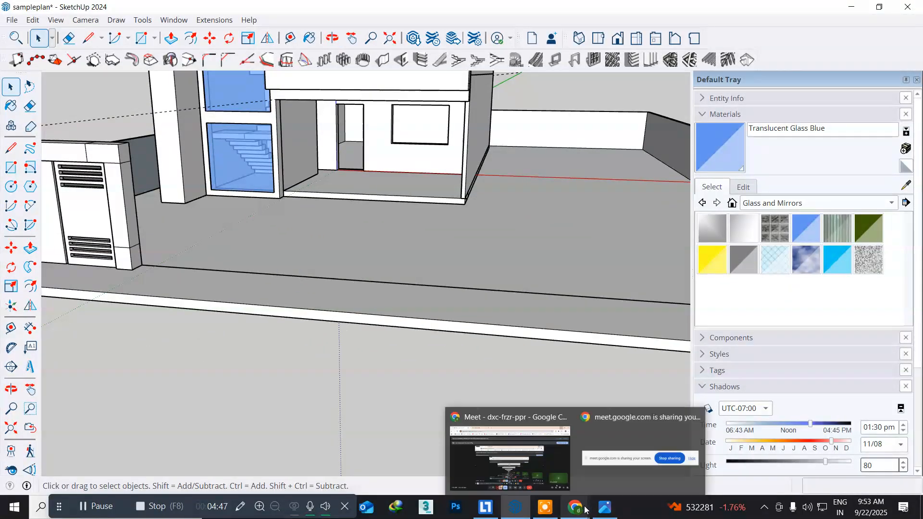
left_click(612, 509)
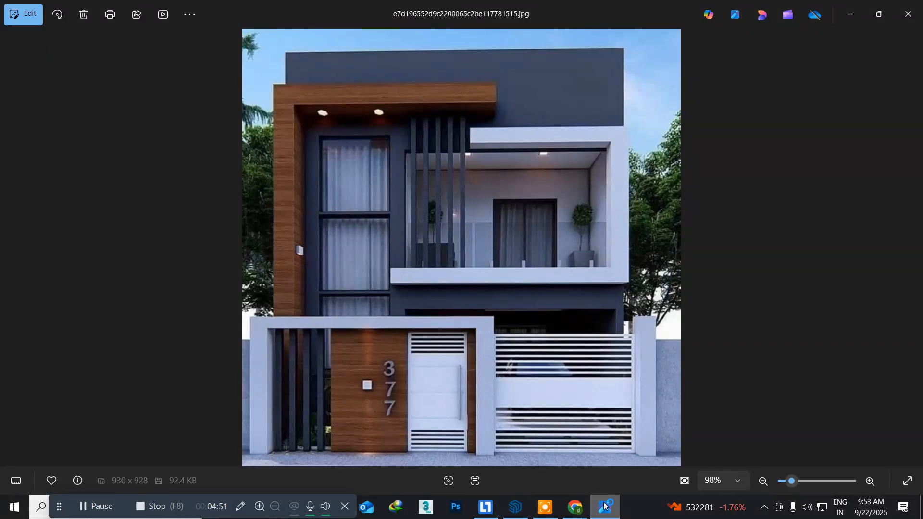
left_click(605, 506)
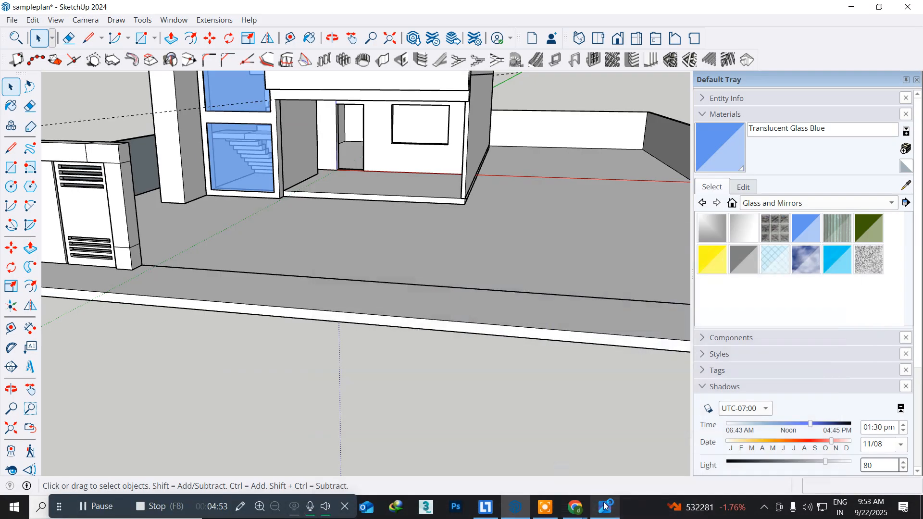
middle_click_drag(387, 272, 427, 331)
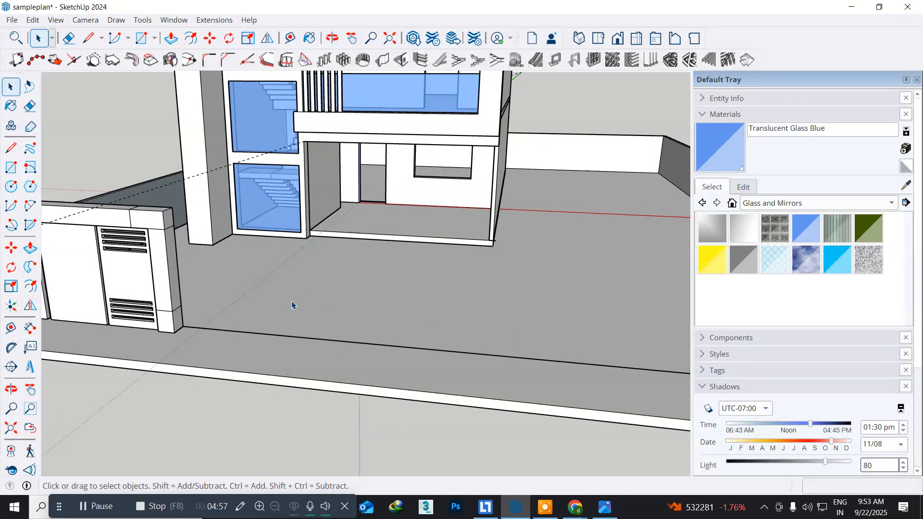
middle_click_drag(292, 305, 313, 322)
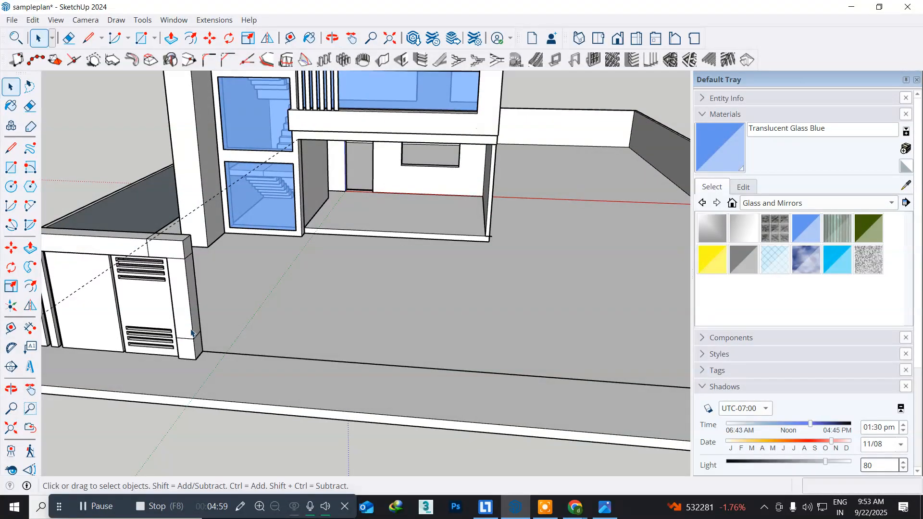
Step: Copy the slotted gate panel about 4' 3 5/8" along the front to start at the outer side of the wall's end pillar
left_click(142, 303)
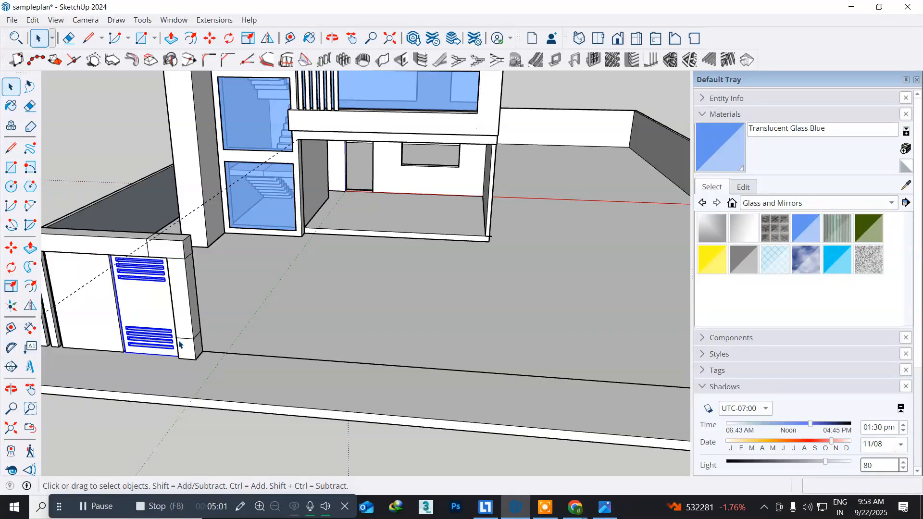
scroll(179, 345, "up", 3)
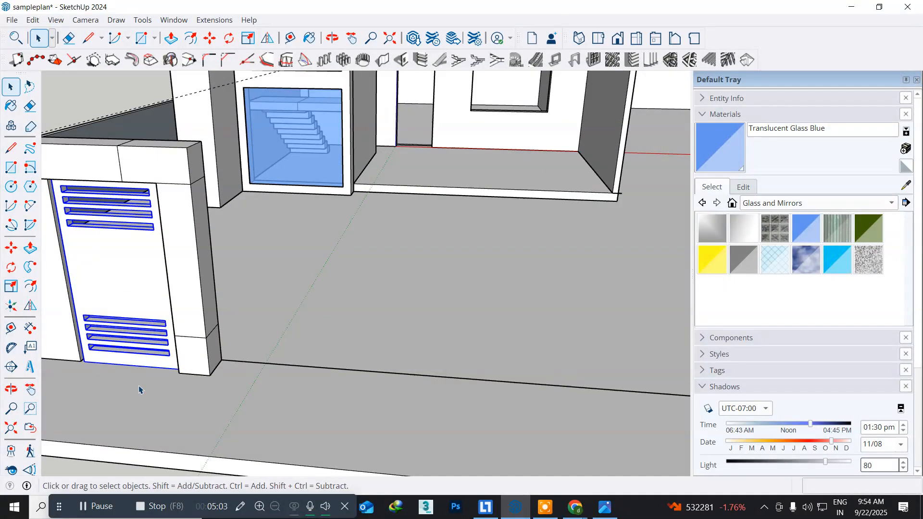
left_click(10, 248)
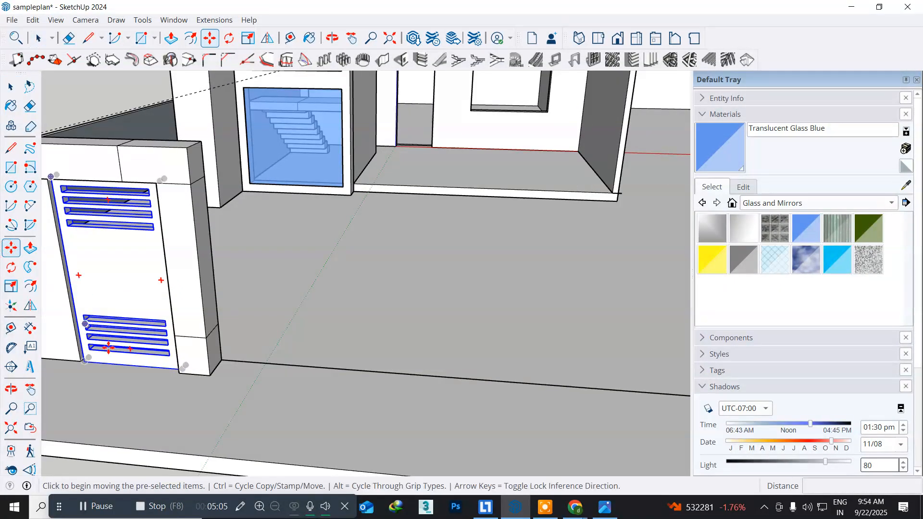
left_click(81, 366)
key("ctrl")
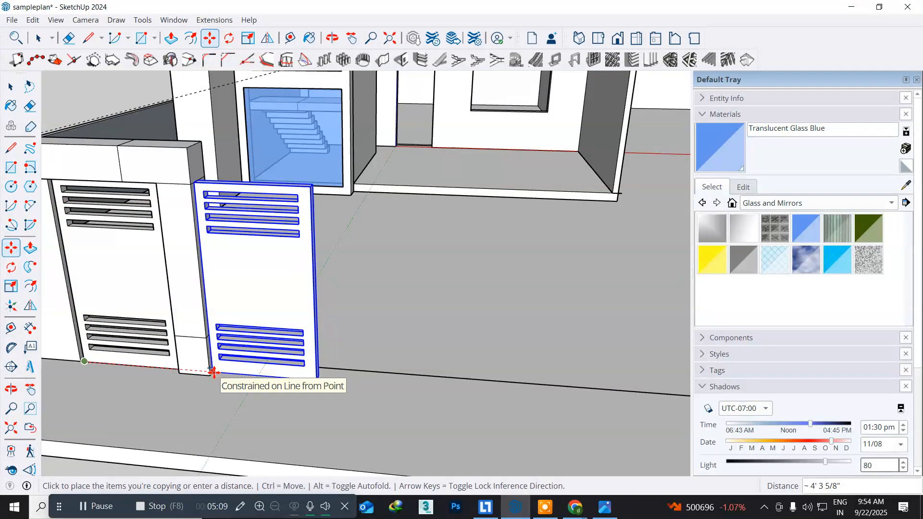
scroll(211, 375, "up", 4)
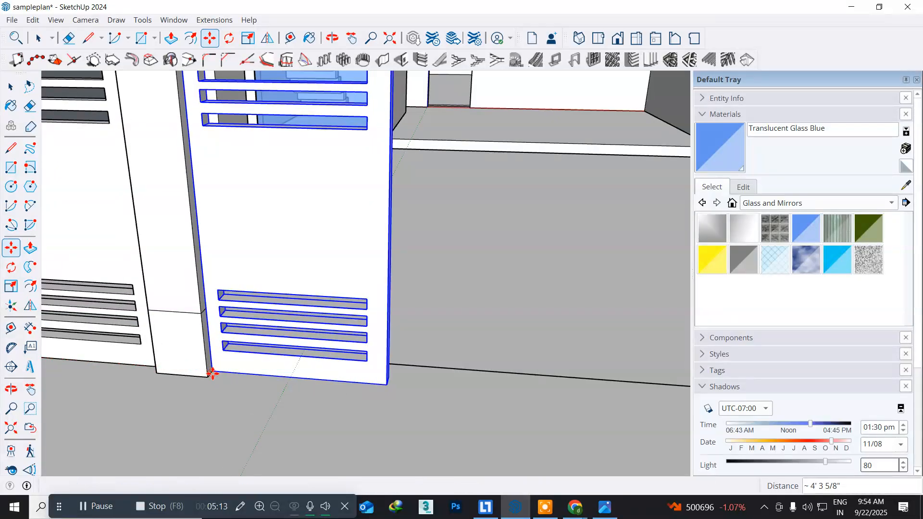
left_click(210, 374)
scroll(245, 377, "down", 3)
scroll(246, 379, "down", 1)
Step: Scale the copied gate panel along the red axis to about 3.68 times its width, keeping its pillar side fixed
middle_click_drag(247, 378, 128, 373)
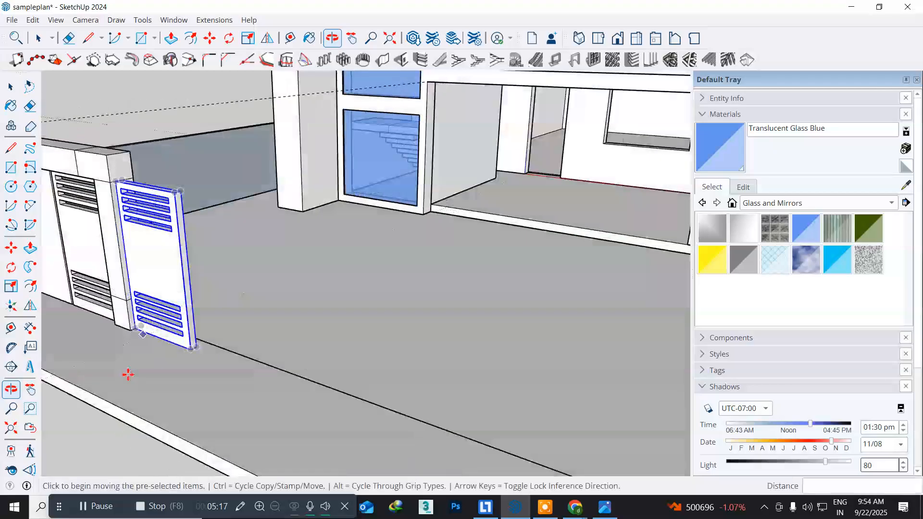
left_click(10, 287)
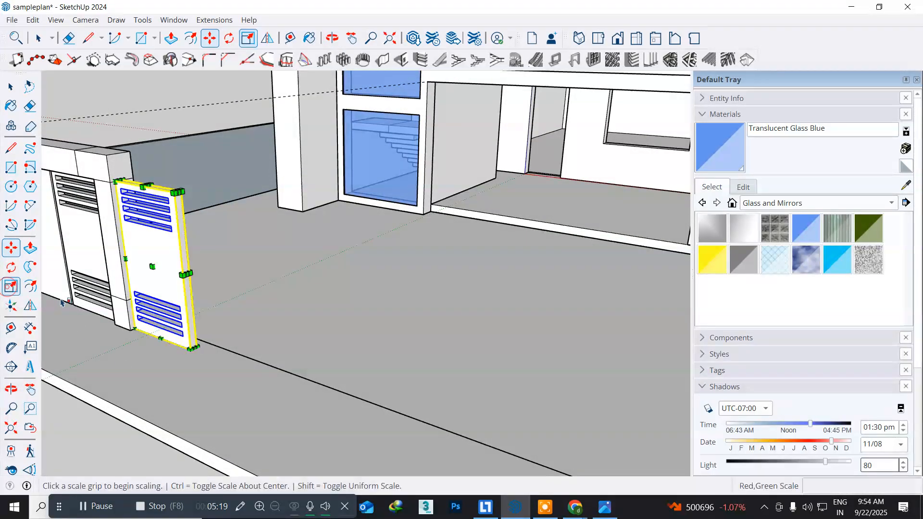
scroll(192, 284, "up", 3)
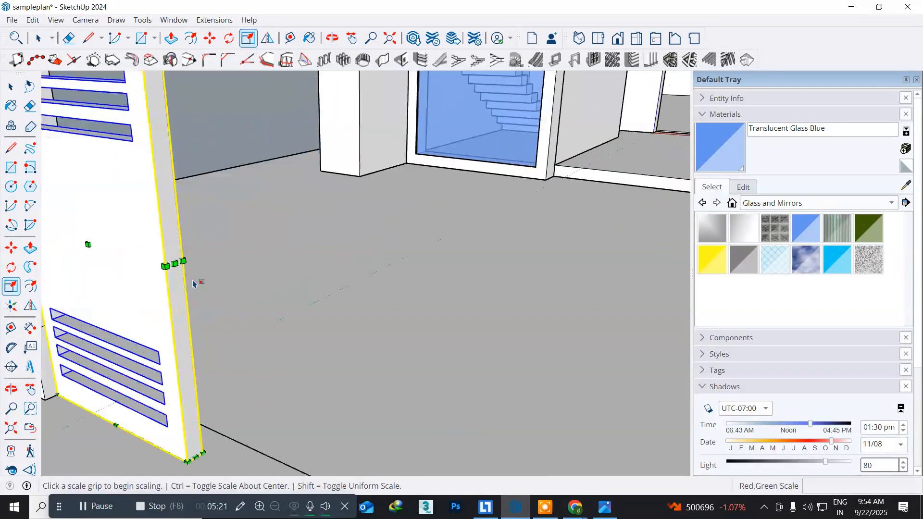
left_click(174, 264)
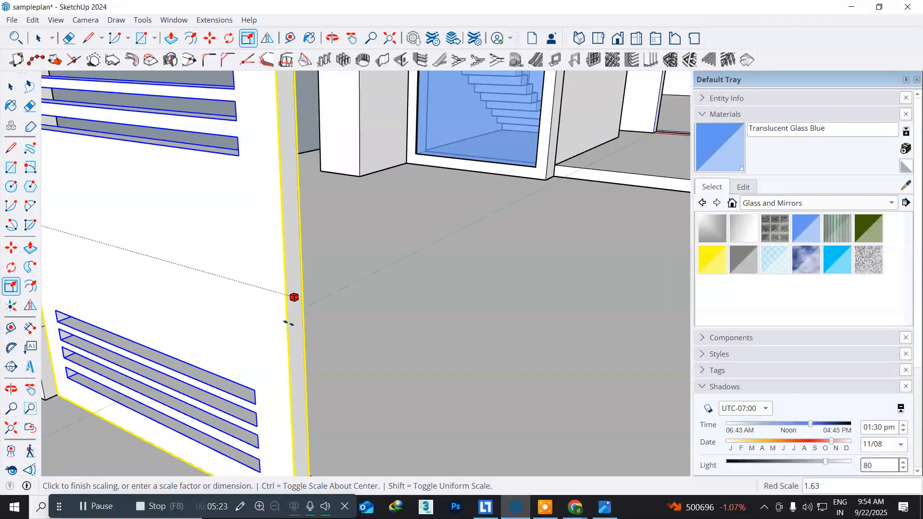
scroll(288, 322, "down", 5)
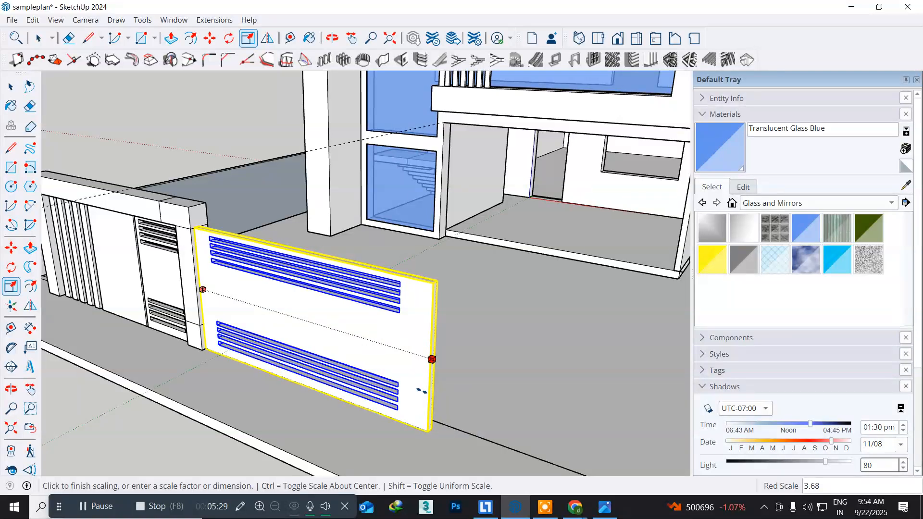
left_click(421, 391)
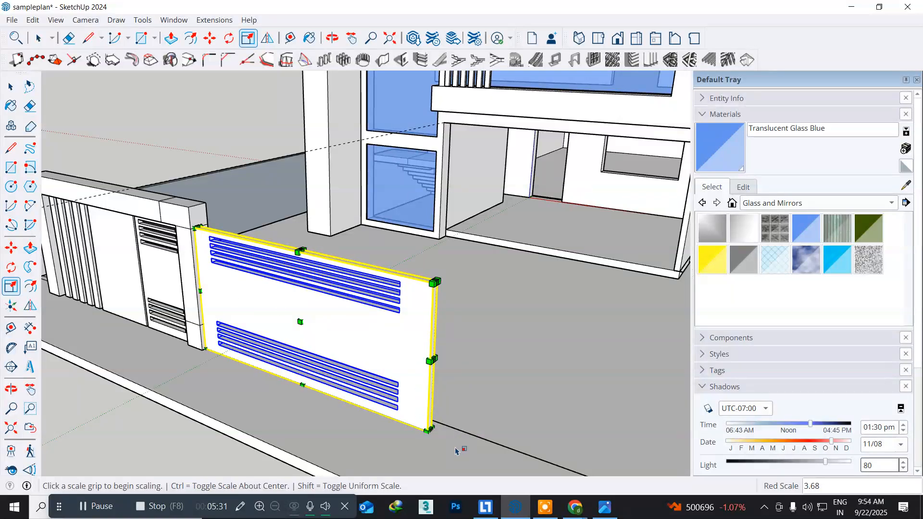
Step: Compare with the reference photo and scale the driveway gate panel along the blue axis to about 1.06 times its height, keeping its base fixed
left_click(609, 509)
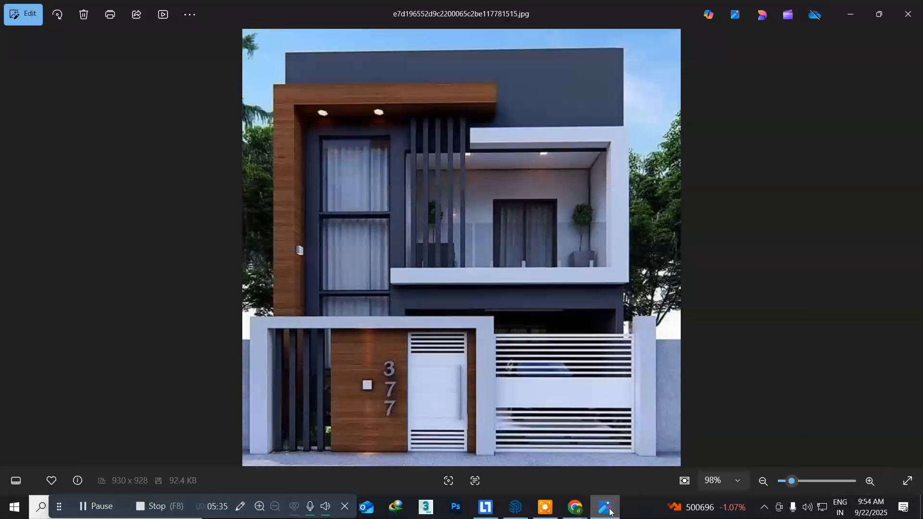
left_click(608, 510)
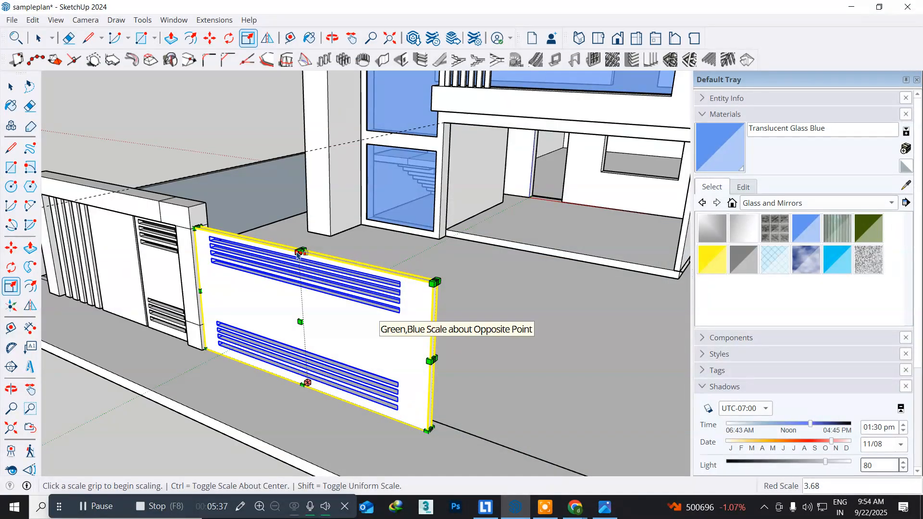
scroll(300, 252, "up", 4)
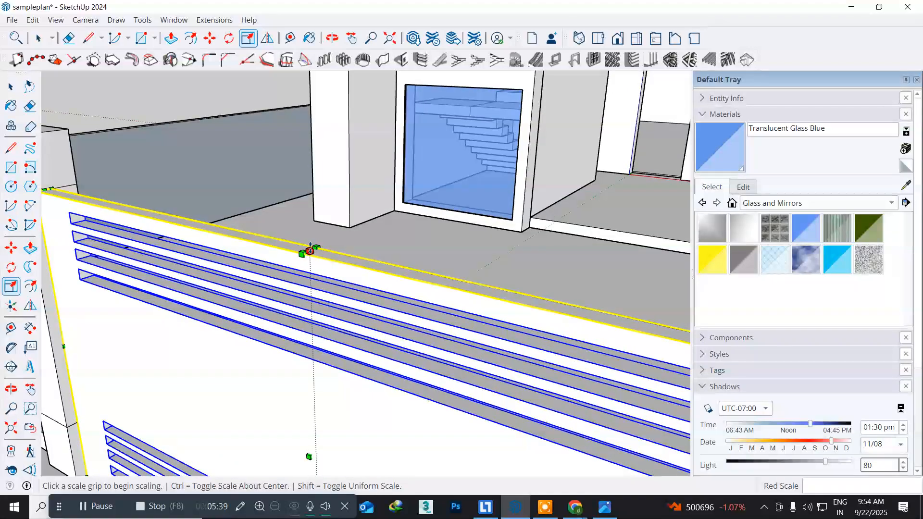
left_click(309, 249)
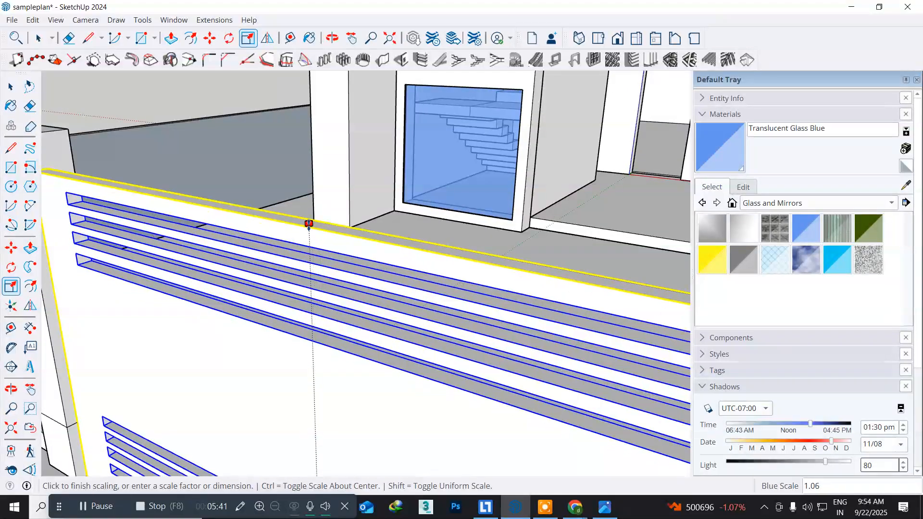
left_click(309, 220)
scroll(337, 272, "down", 6)
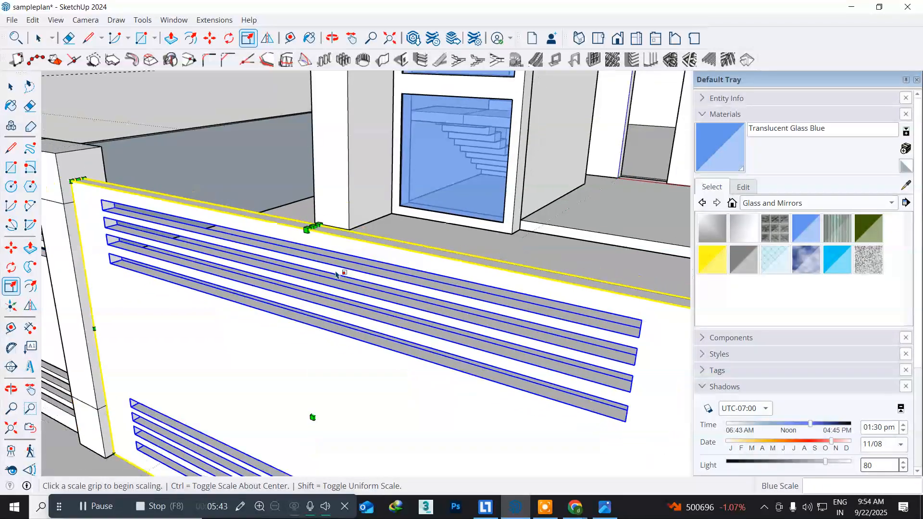
Step: Scale the driveway gate panel along the red axis to about 1.06 times its width from the pillar side and clear the selection
scroll(337, 274, "down", 2)
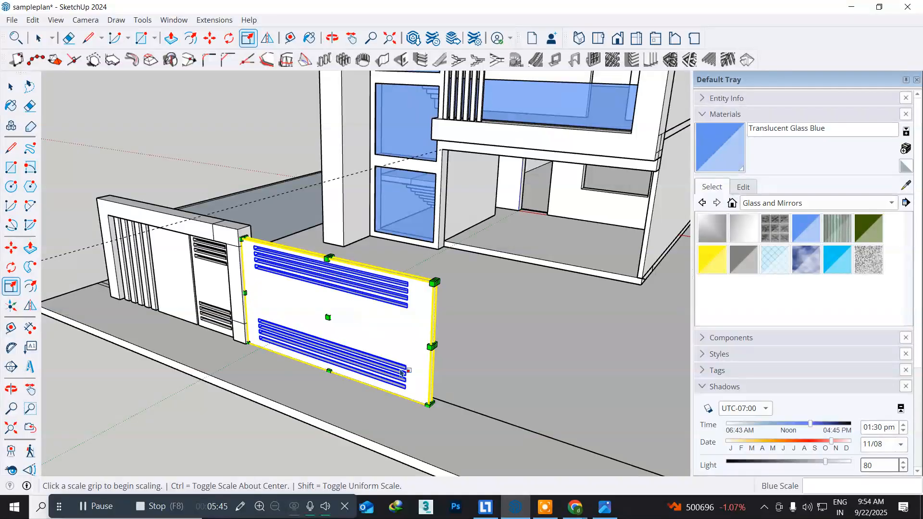
middle_click_drag(442, 369, 385, 377)
scroll(383, 374, "up", 3)
left_click_drag(296, 337, 315, 359)
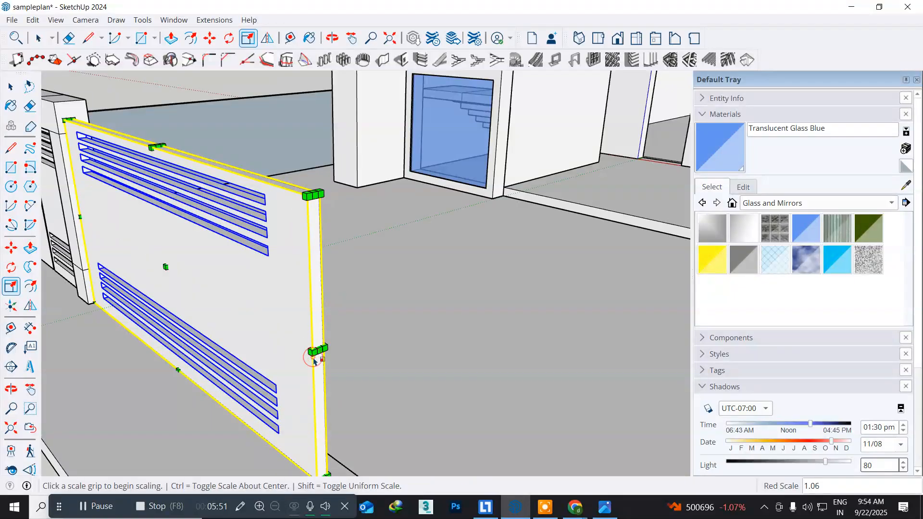
scroll(334, 387, "down", 4)
middle_click_drag(229, 403, 365, 399)
left_click(11, 86)
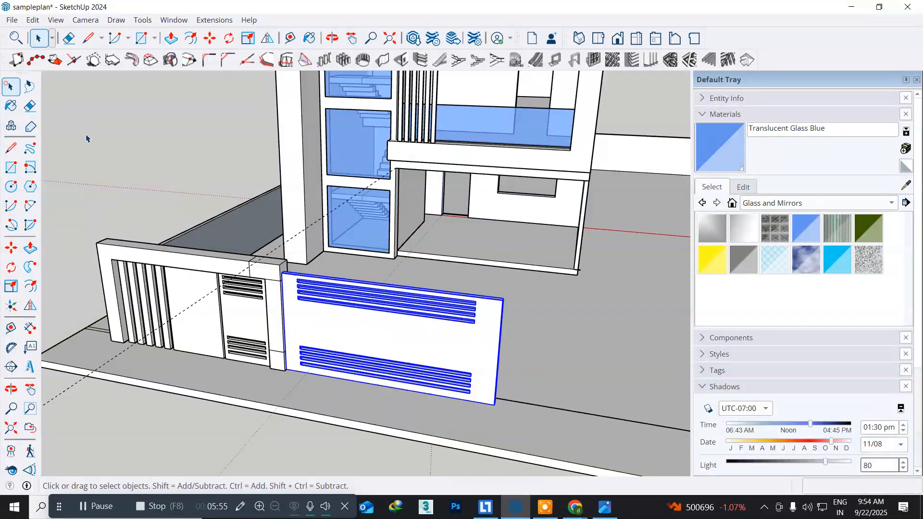
left_click(88, 138)
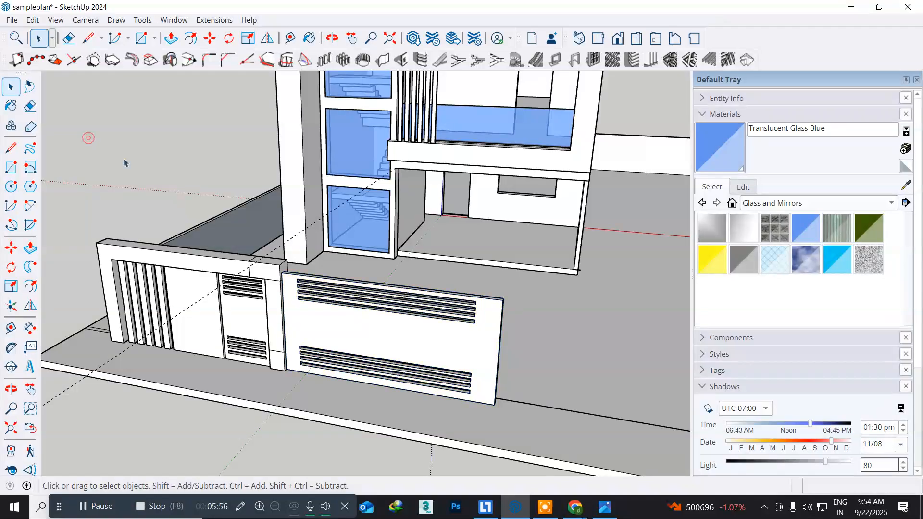
Step: Examine the driveway gate's outer pillar in the reference photo and the open frontage beyond the gate in the model
left_click(604, 506)
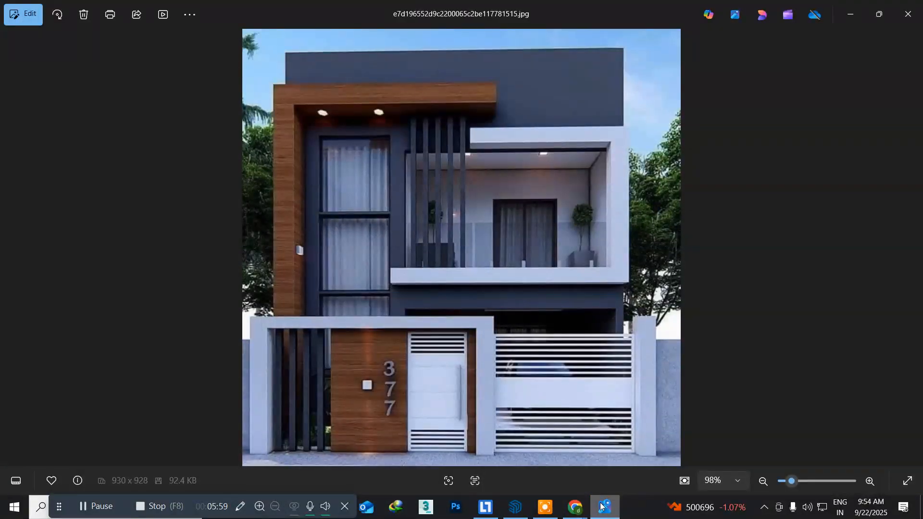
left_click(602, 506)
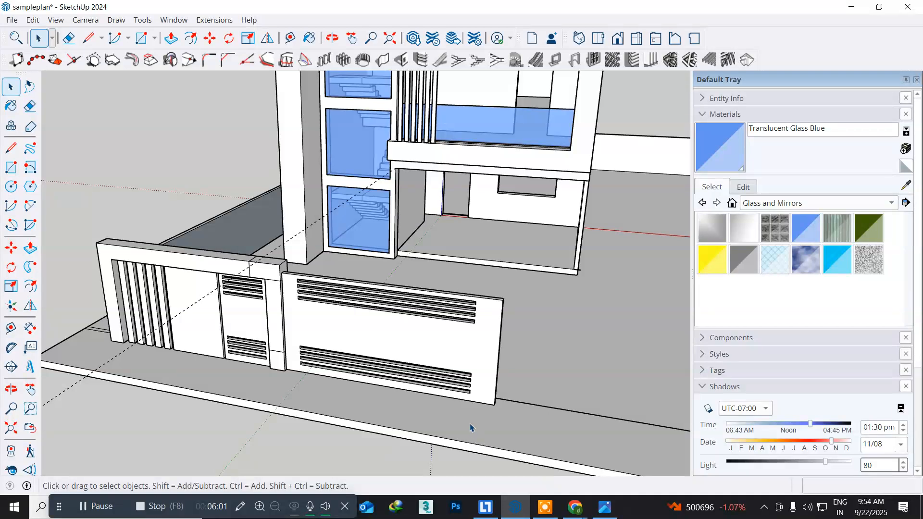
middle_click_drag(512, 416, 238, 410)
middle_click_drag(130, 413, 163, 436)
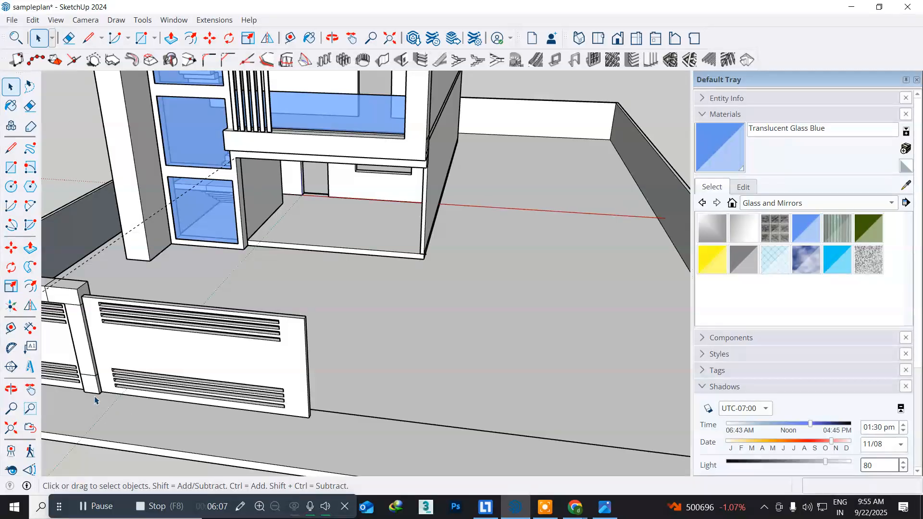
scroll(95, 400, "up", 4)
left_click(85, 331)
middle_click_drag(86, 330, 221, 346)
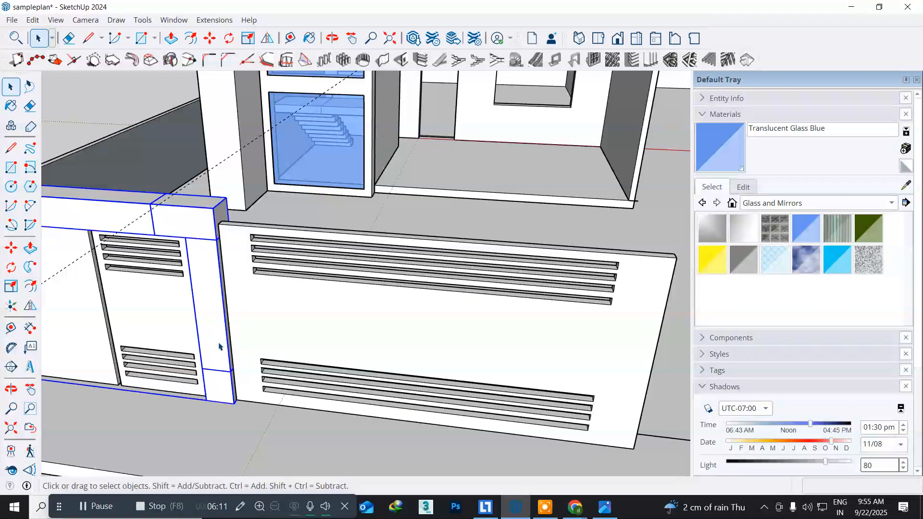
double_click(218, 345)
left_click(218, 344)
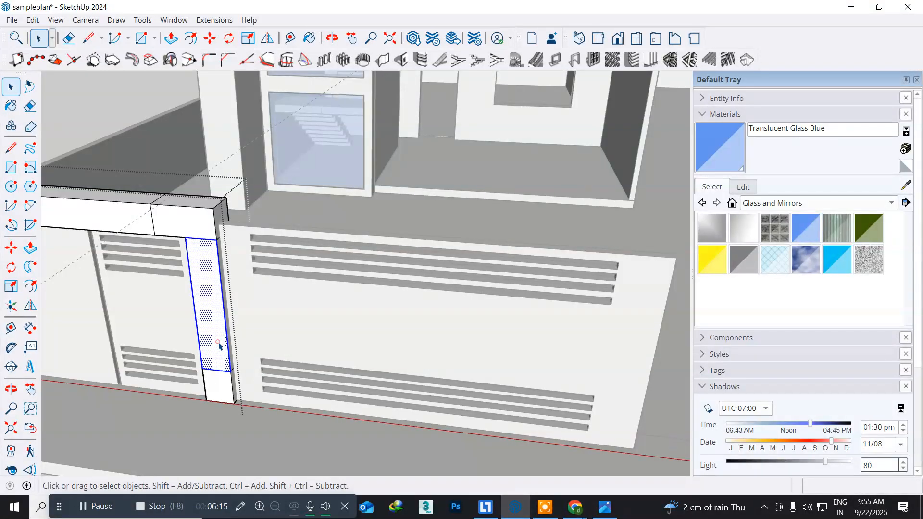
triple_click(219, 345)
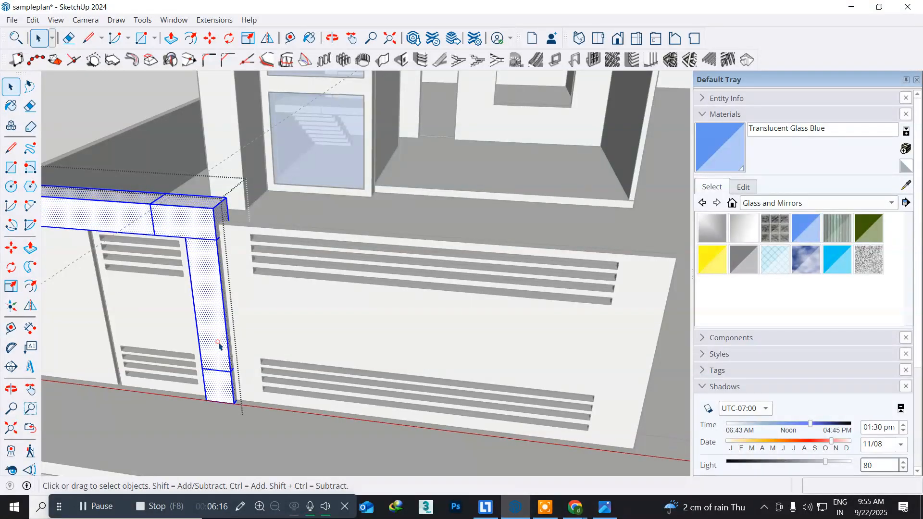
left_click(197, 445)
middle_click_drag(203, 405, 157, 426)
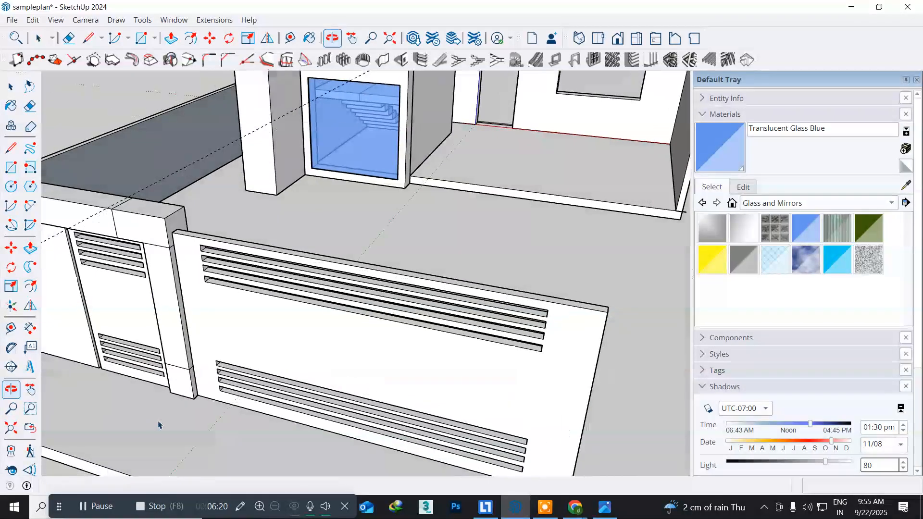
Step: Switch to the Google Meet call, choose to stay in the call, and return to the house model
left_click(576, 507)
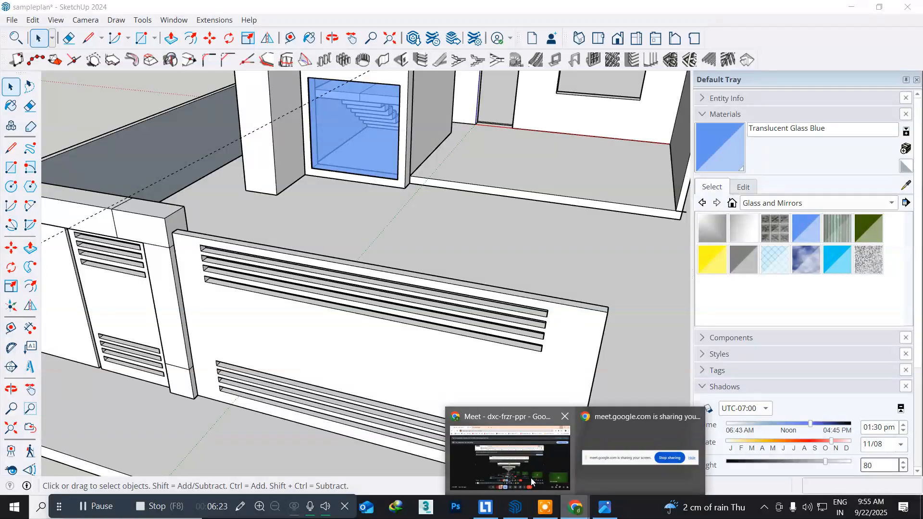
left_click(515, 466)
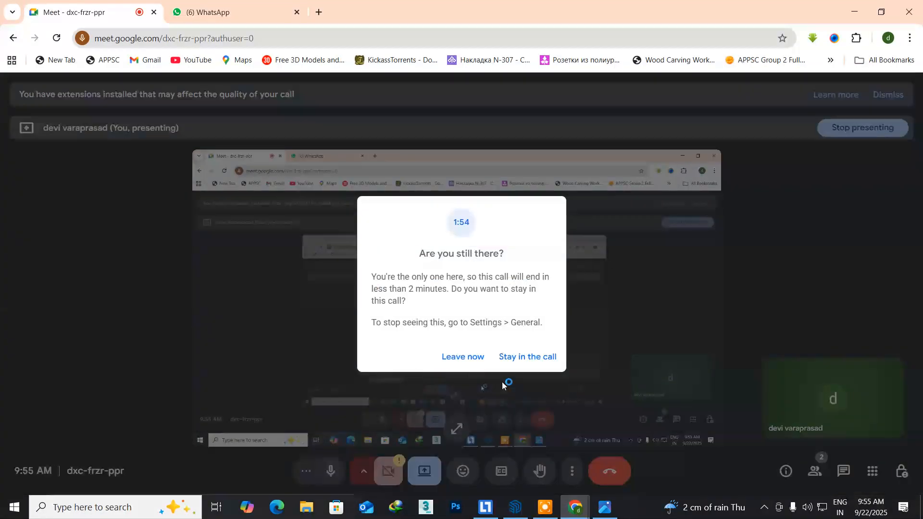
left_click(524, 362)
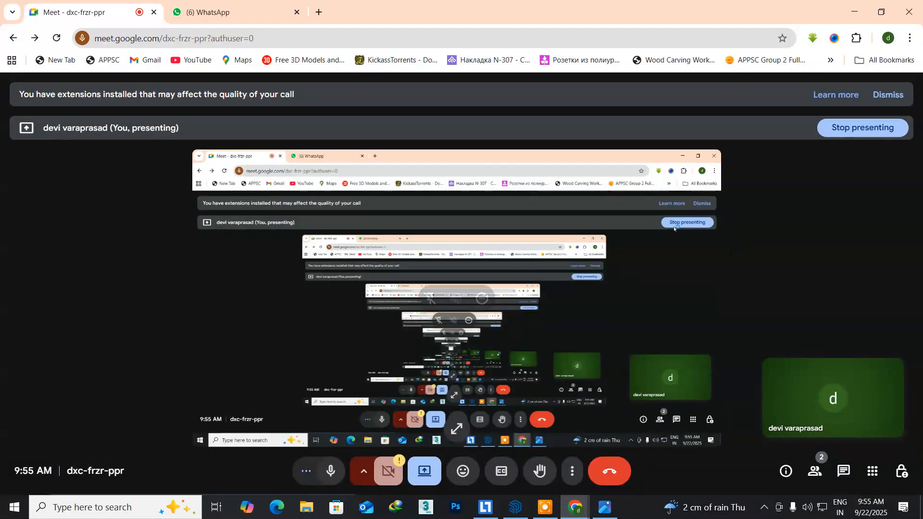
left_click(855, 14)
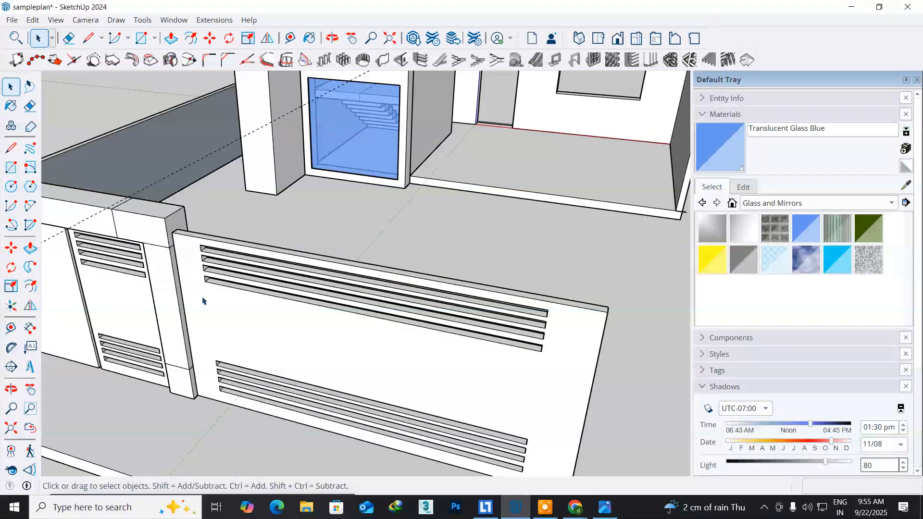
Step: Draw a 1' by 1' rectangle on top of the boundary wall frame, ending at its back corner beside the driveway gate
scroll(203, 301, "down", 3)
middle_click_drag(165, 224, 180, 279)
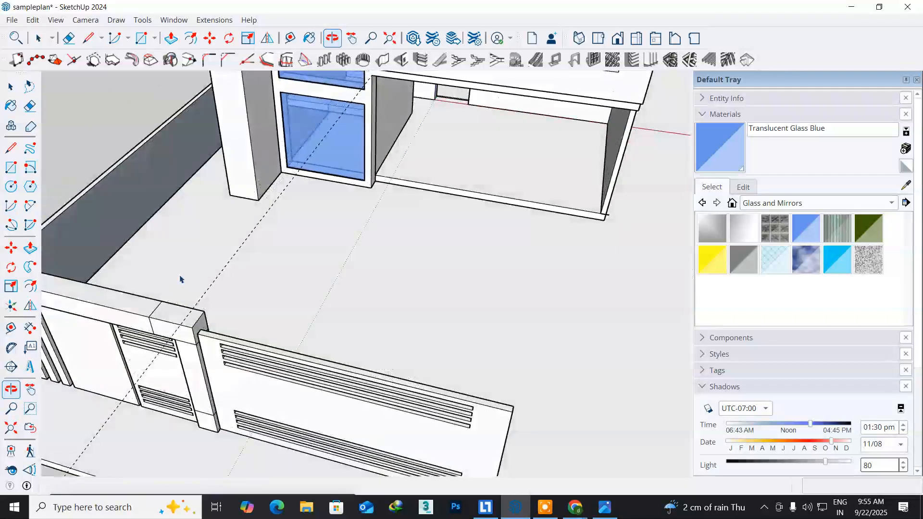
scroll(181, 315, "up", 3)
scroll(179, 322, "up", 2)
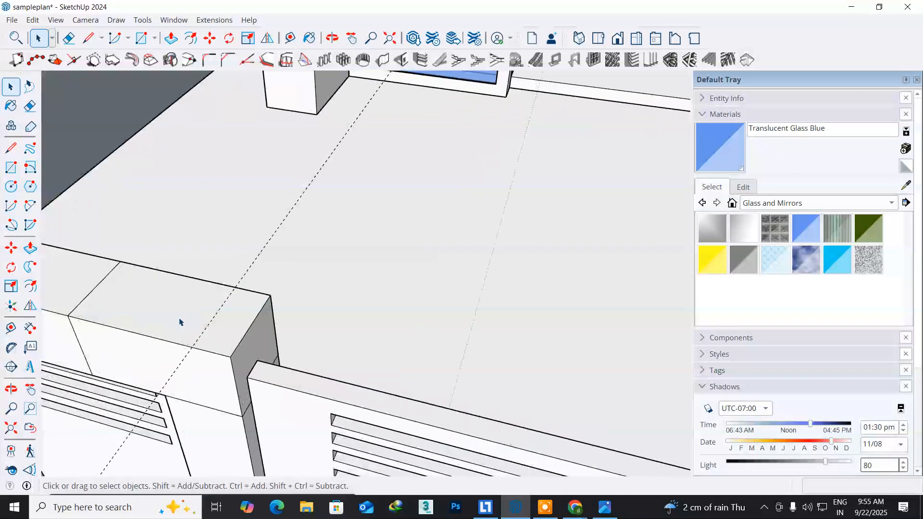
left_click(10, 168)
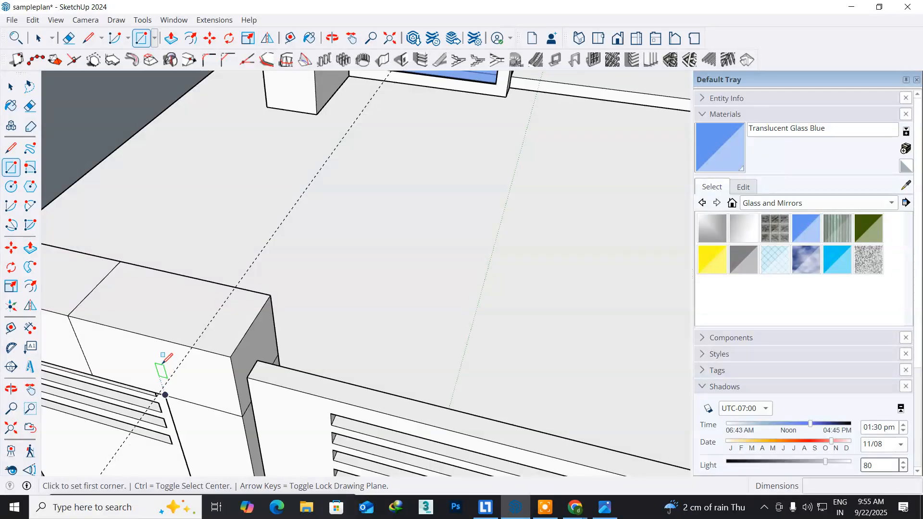
left_click(147, 335)
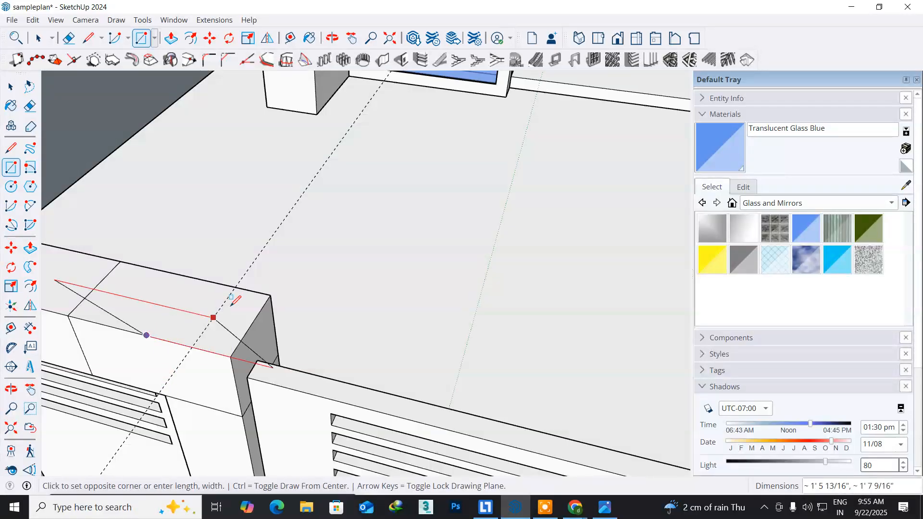
left_click(271, 295)
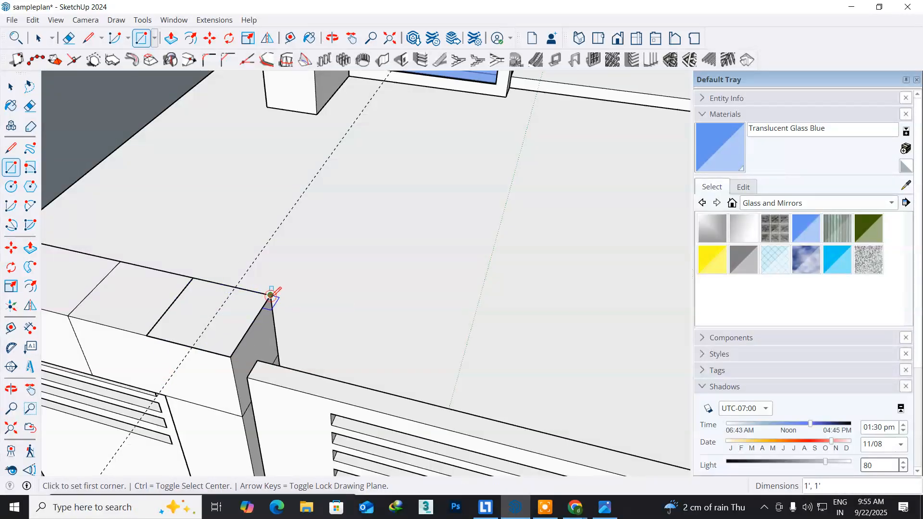
Step: Move the 1' square about 16' 7/16" from the wall's top to the ground just beyond the driveway gate's outer end
left_click(8, 89)
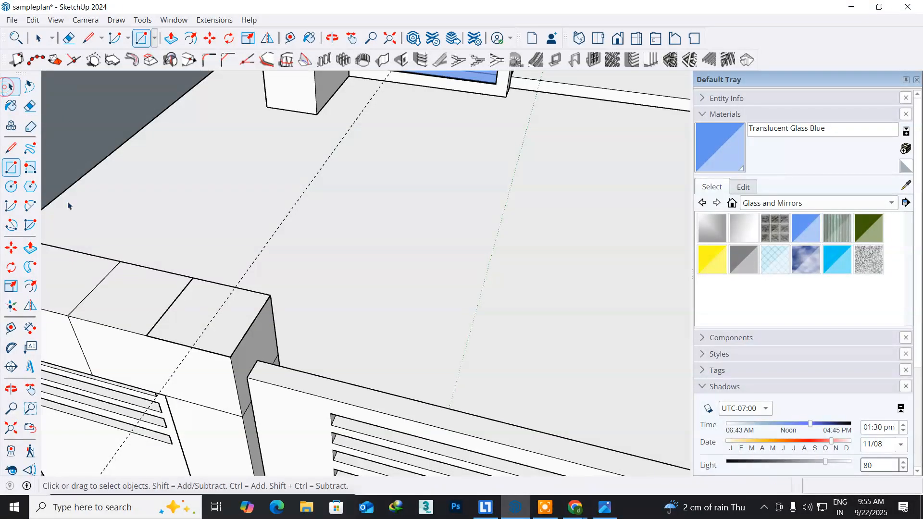
left_click(201, 323)
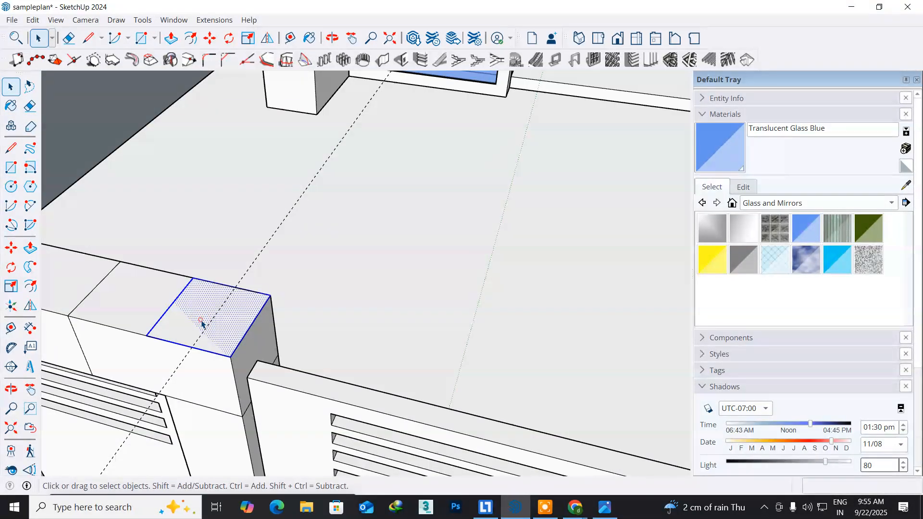
left_click(11, 248)
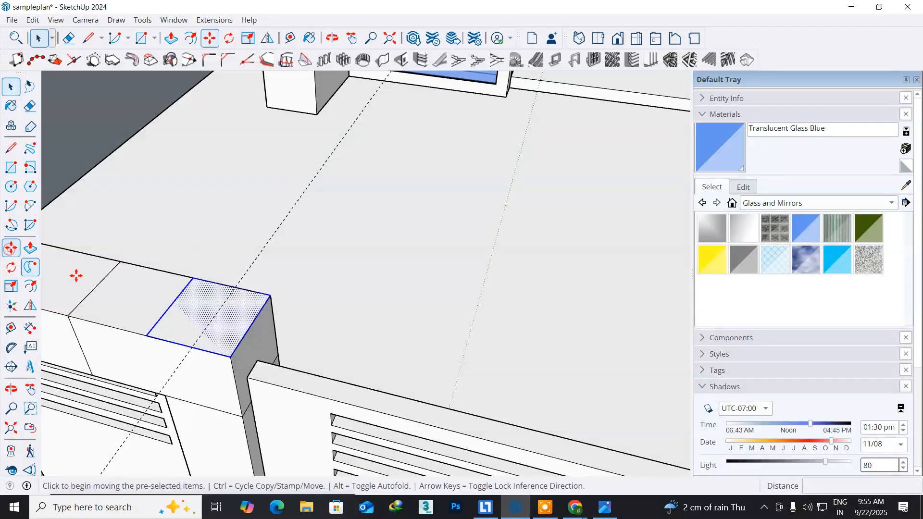
left_click(144, 334)
middle_click_drag(383, 395, 414, 281)
scroll(446, 332, "down", 2)
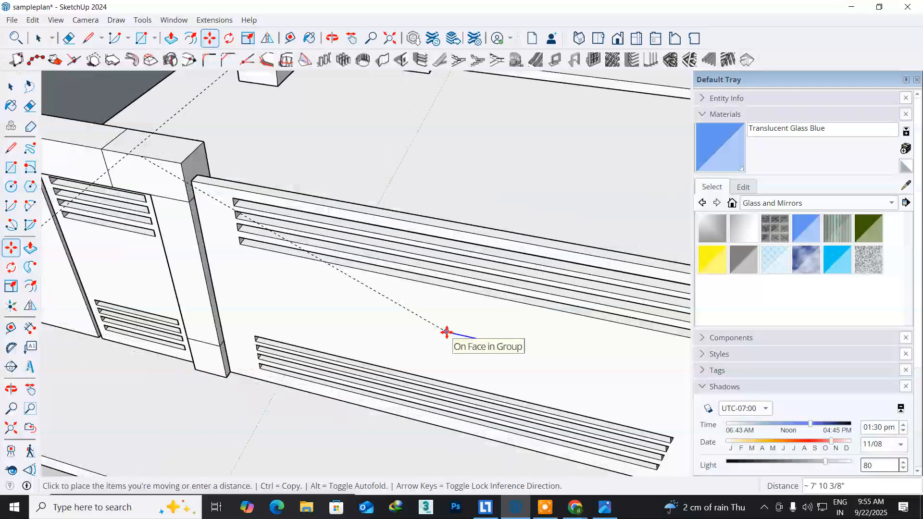
scroll(447, 332, "down", 2)
middle_click_drag(567, 400, 355, 329)
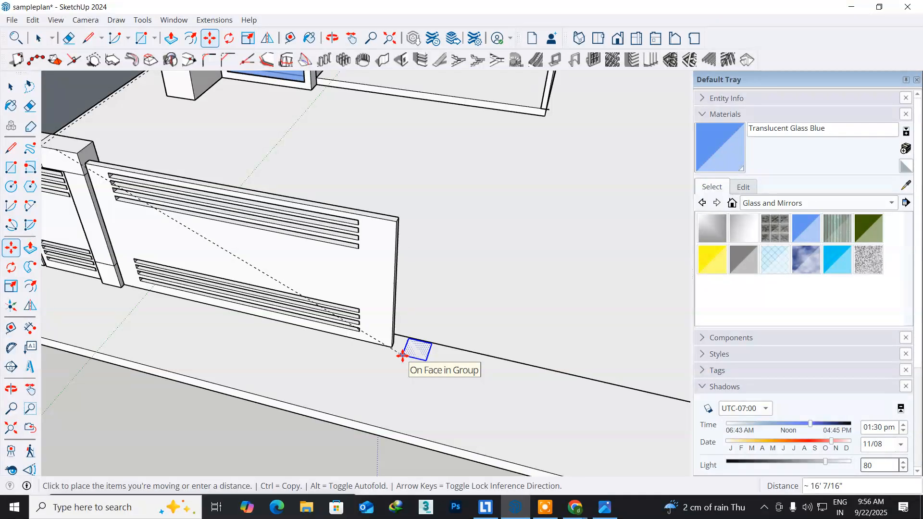
left_click(403, 355)
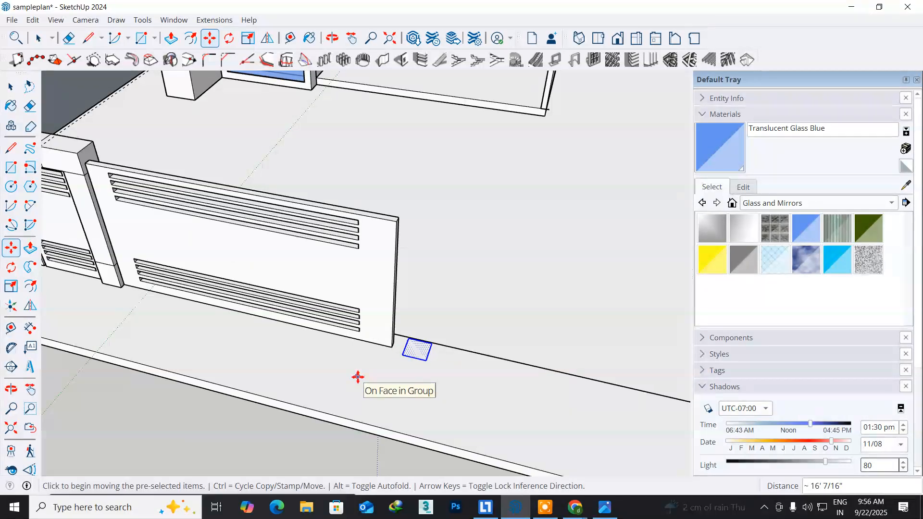
Step: Draw a guide line about 12' 10 11/16" long on the ground from the frame's bottom corner to the driveway gate's outer end
scroll(358, 377, "up", 2)
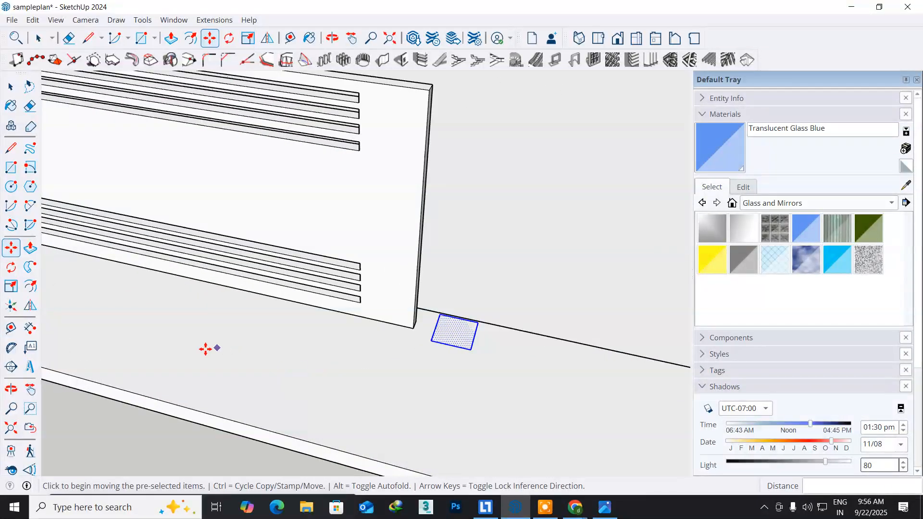
middle_click_drag(164, 297, 319, 380)
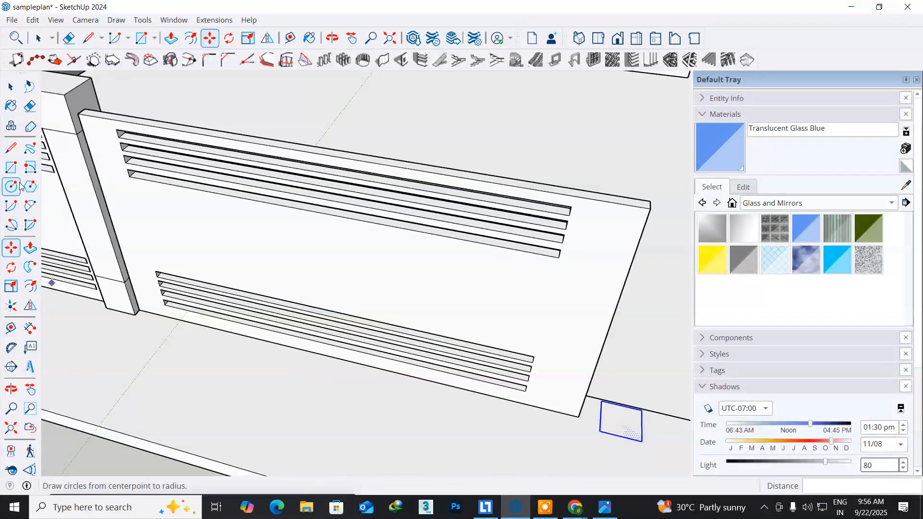
left_click(11, 148)
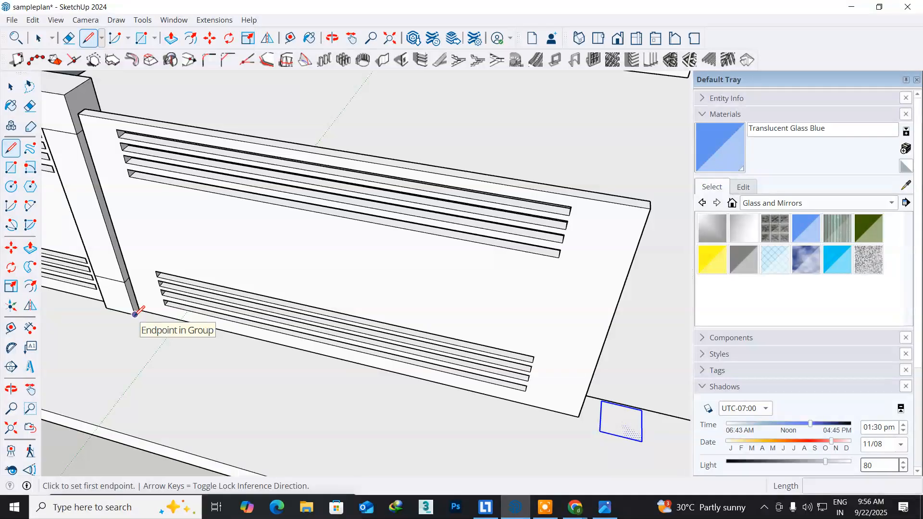
left_click(136, 314)
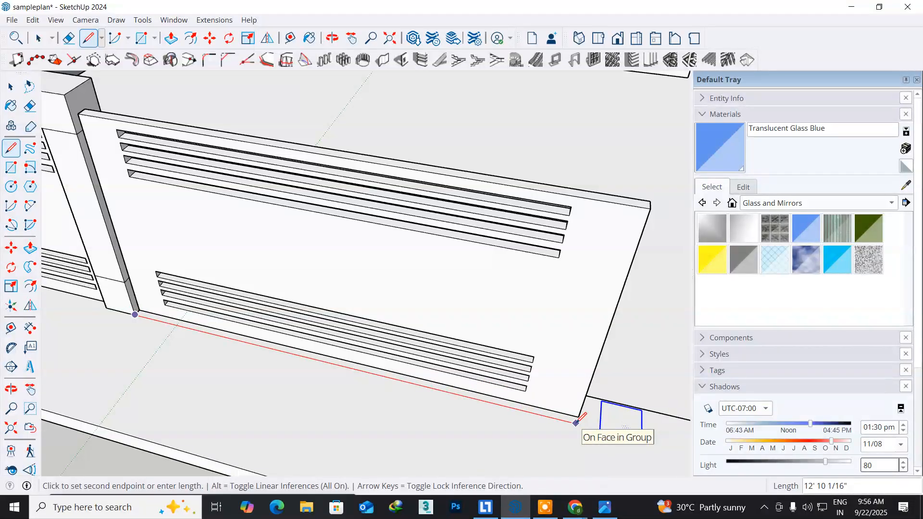
scroll(577, 423, "up", 3)
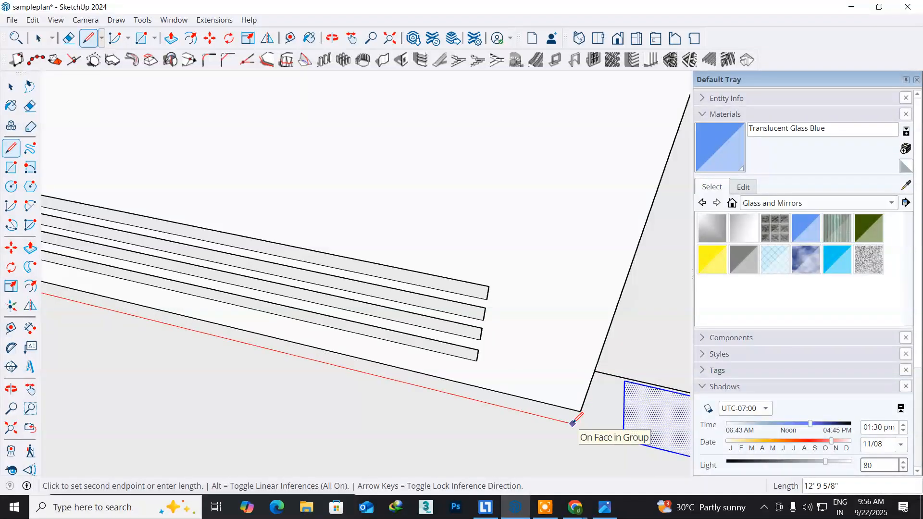
left_click(580, 426)
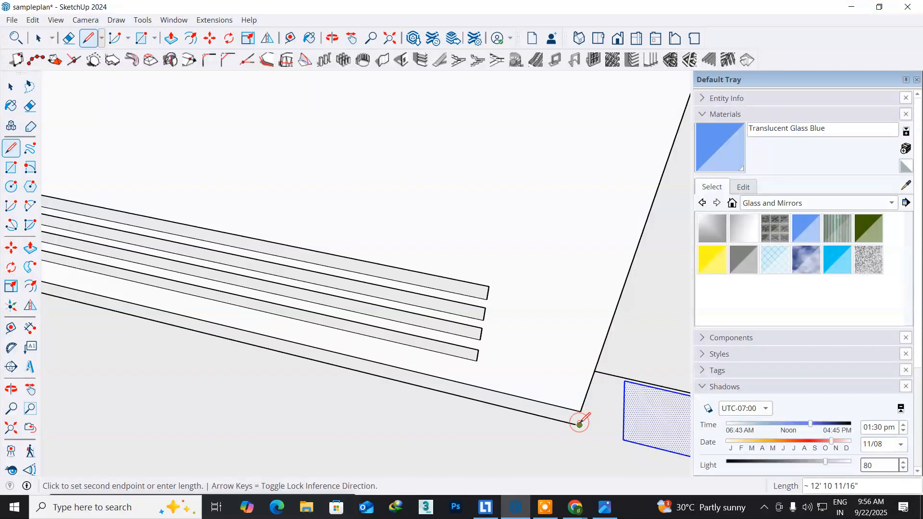
key("Escape")
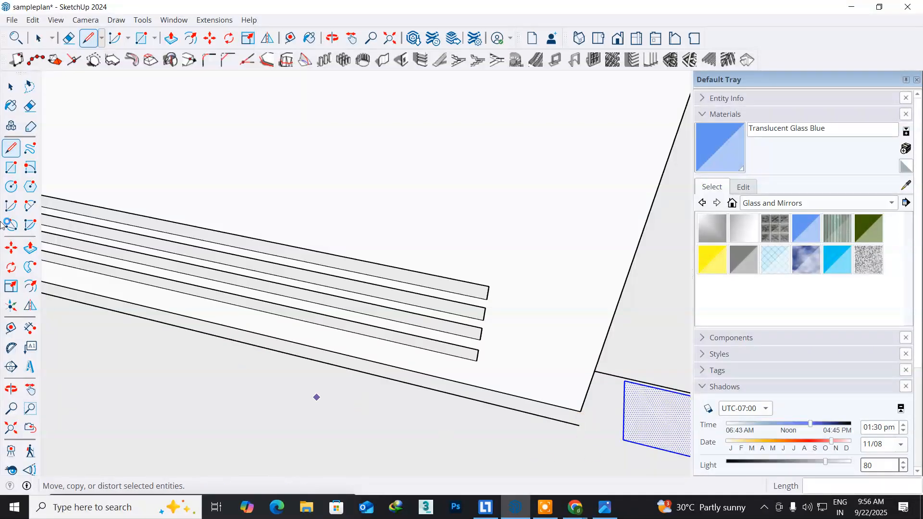
Step: Move the 1' square about 6 1/2" so its front corner meets the guide line's outer end beside the driveway gate
left_click(11, 87)
middle_click_drag(563, 389, 245, 355)
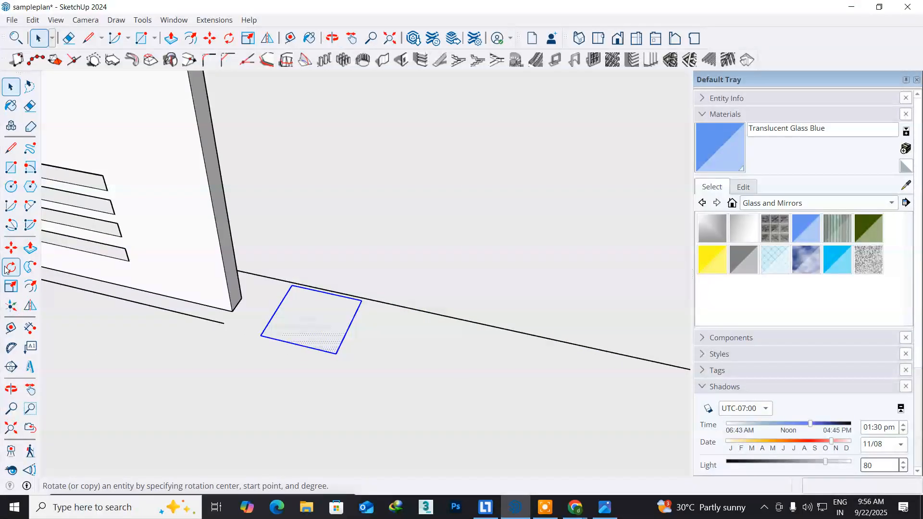
left_click(10, 248)
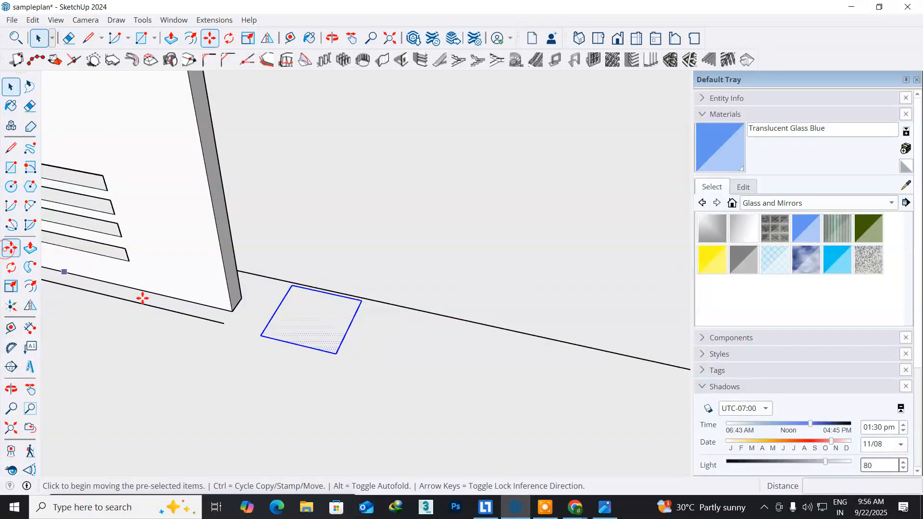
left_click(264, 334)
left_click(224, 323)
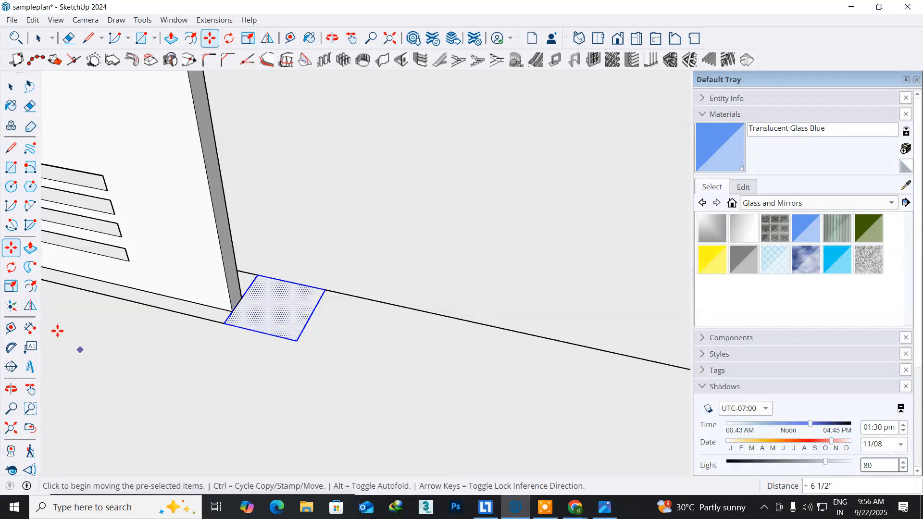
Step: Delete the guide line along the gate's foot and make the 1' square a group
left_click(12, 86)
left_click(182, 315)
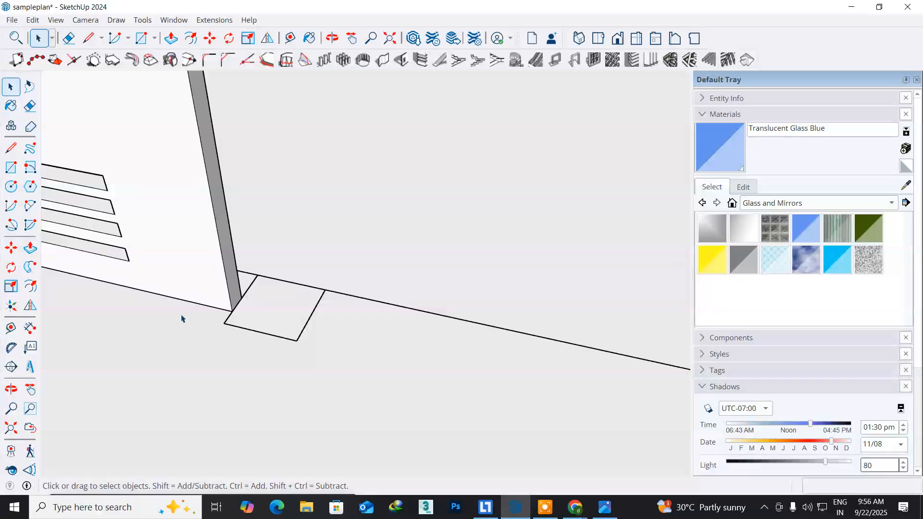
left_click(256, 308)
right_click(257, 311)
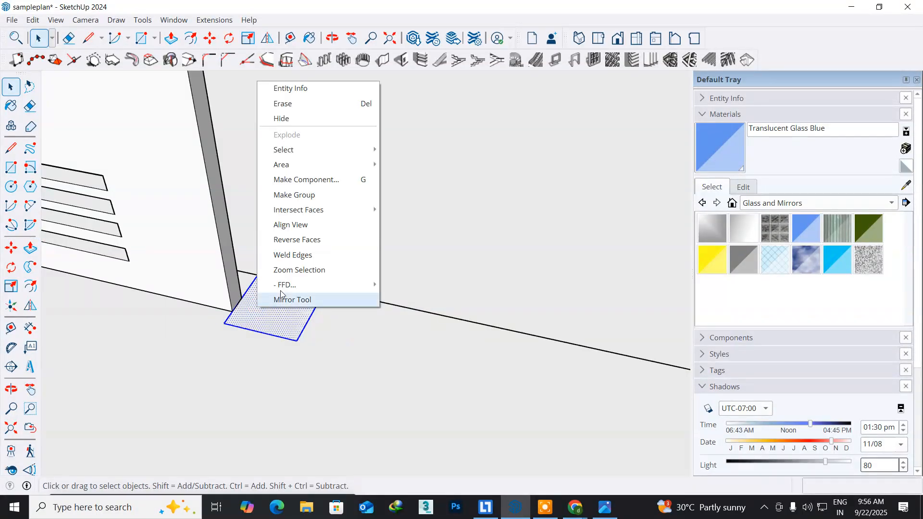
left_click(315, 203)
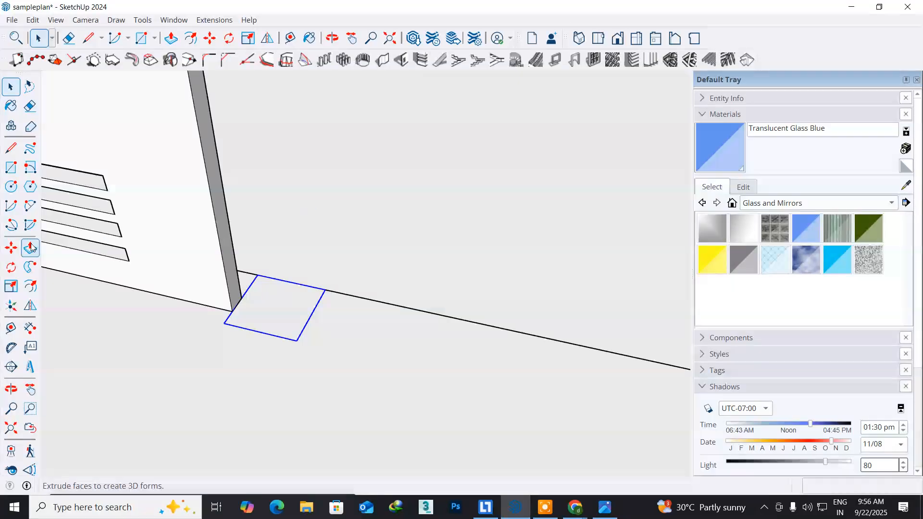
Step: Extrude the square 7' upward inside its group to form the driveway gate's outer pillar, and close the group
double_click(257, 308)
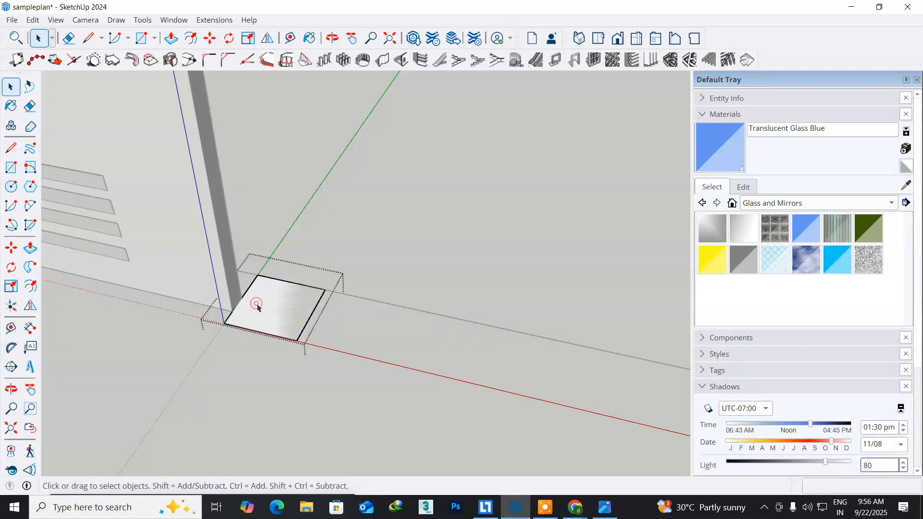
left_click(25, 252)
left_click(265, 306)
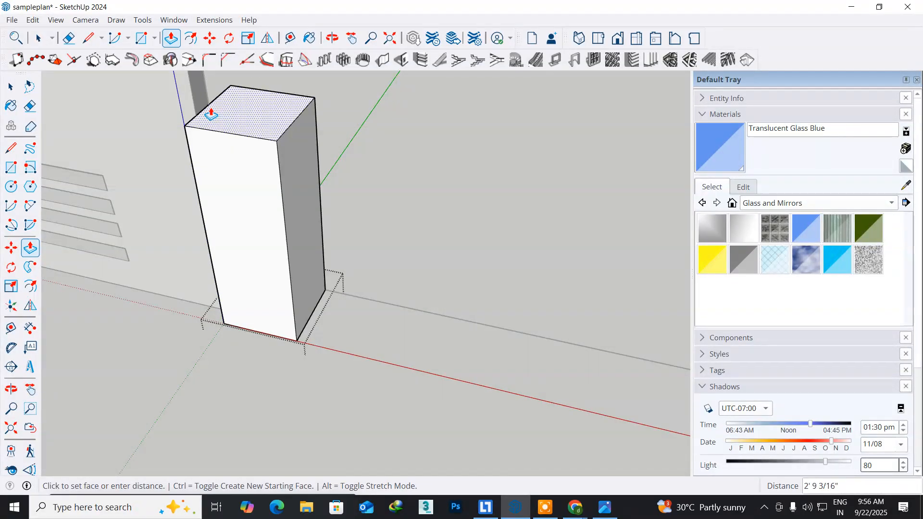
type("7'")
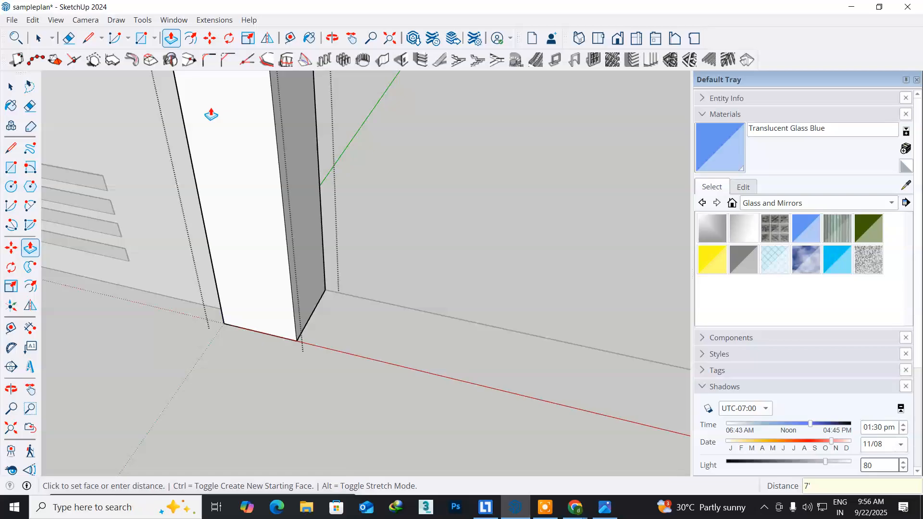
key("Return")
scroll(227, 186, "down", 5)
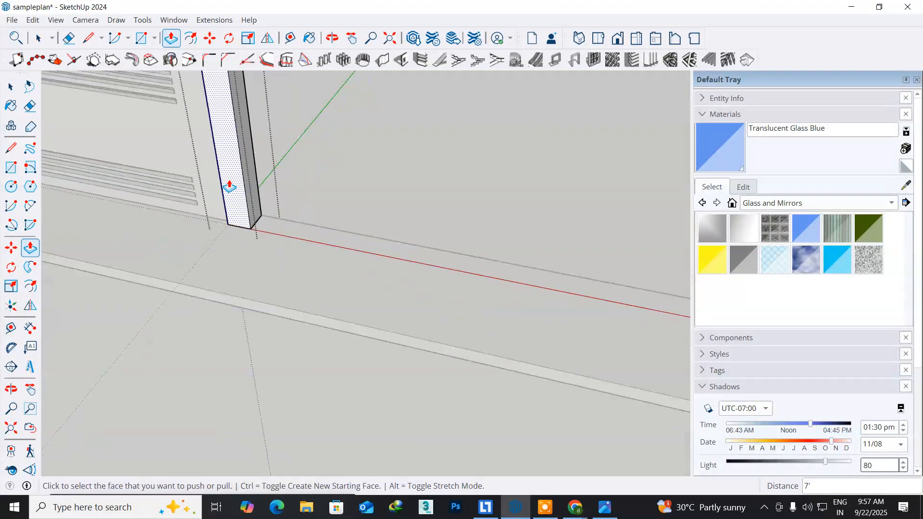
middle_click_drag(189, 182, 231, 268)
key("o")
left_click_drag(231, 267, 476, 191)
key("p")
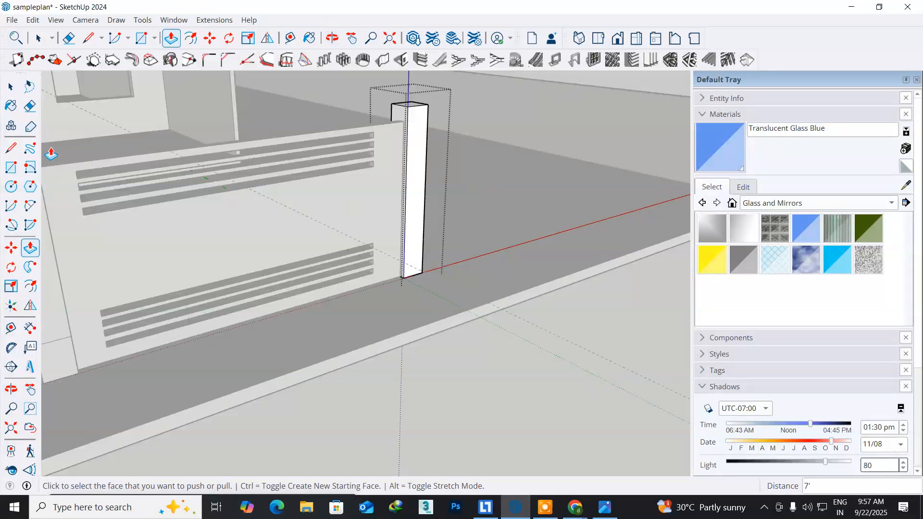
left_click(10, 87)
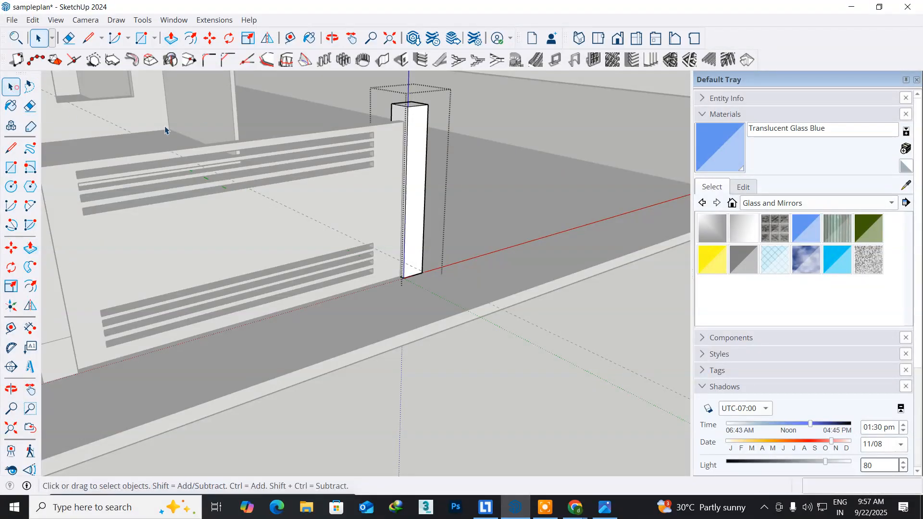
right_click(320, 91)
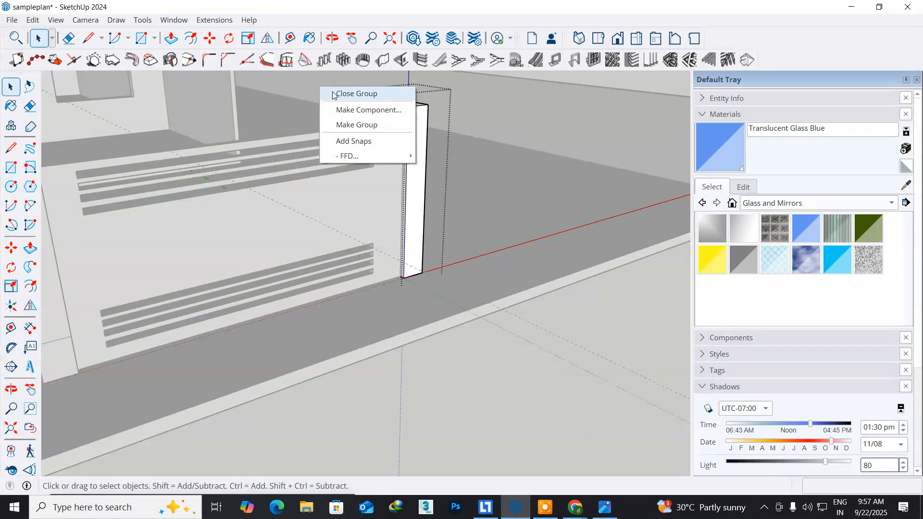
left_click(332, 93)
Step: Draw a rectangle about 5 1/2" by 1' 4 15/16" on the ground against the outer side of the new pillar
key("o")
left_click_drag(438, 280, 41, 303)
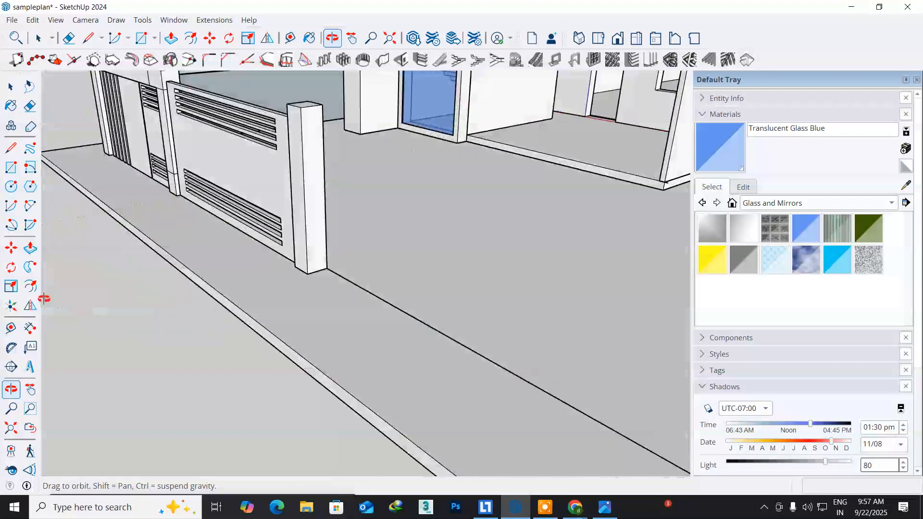
key("space")
middle_click_drag(417, 343, 236, 311)
scroll(233, 296, "up", 3)
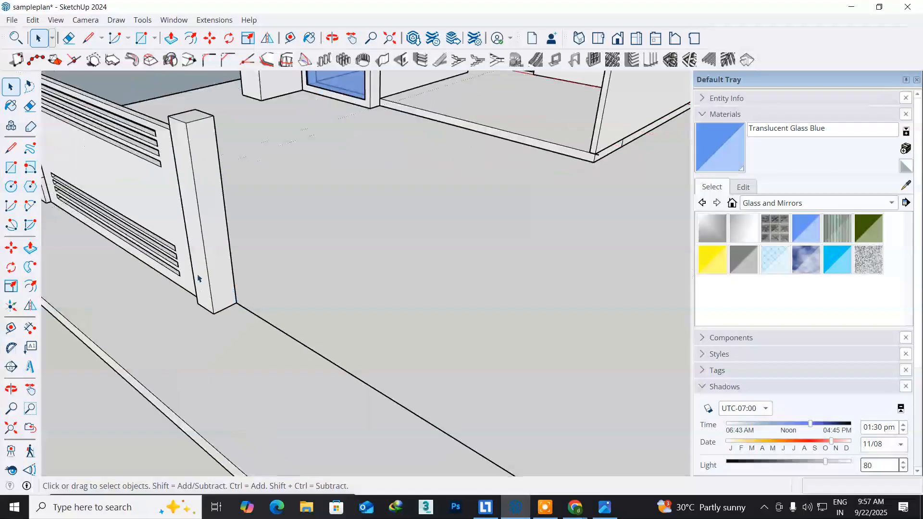
scroll(169, 279, "up", 3)
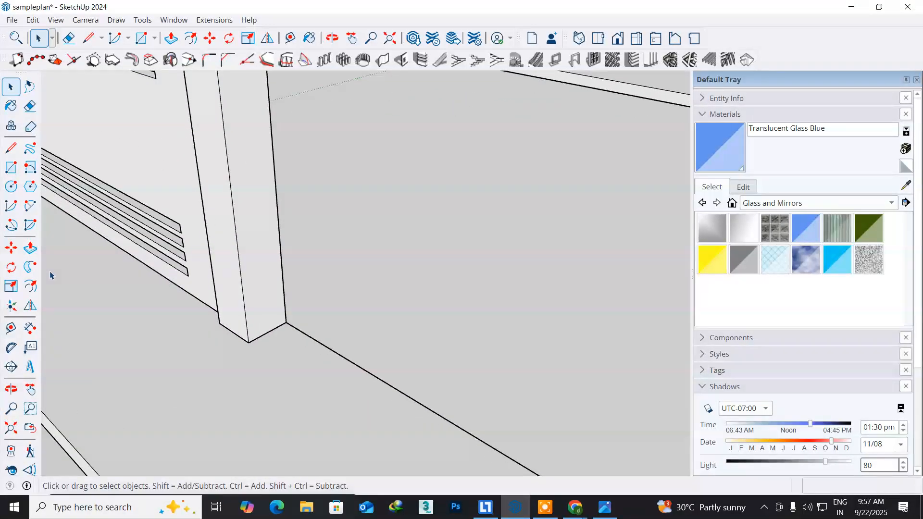
left_click(11, 167)
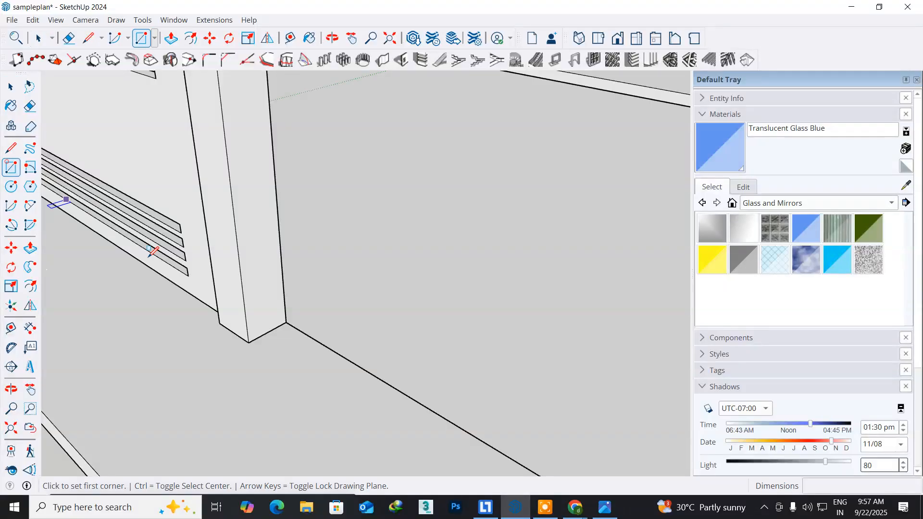
left_click(252, 341)
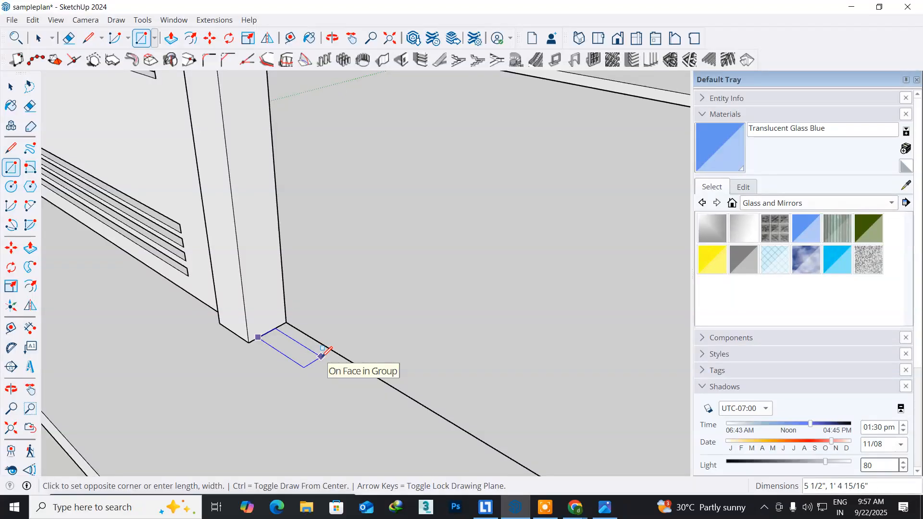
left_click(321, 357)
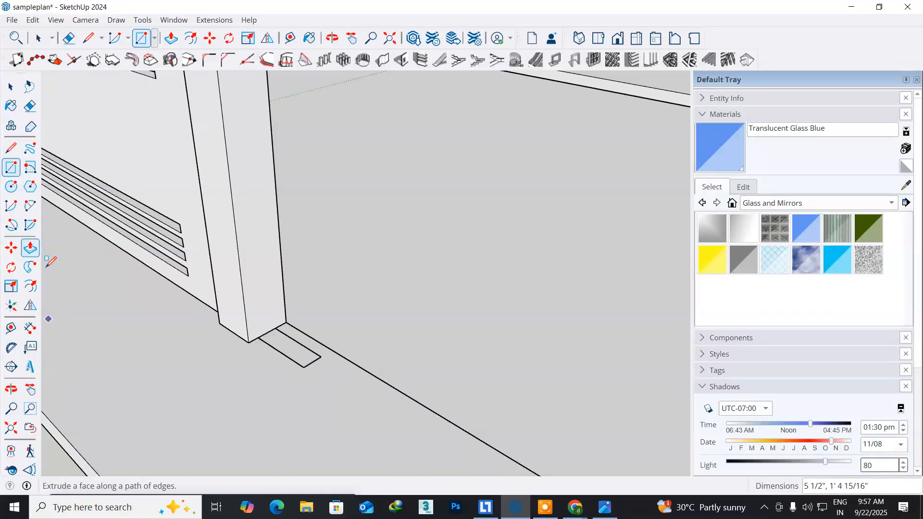
Step: Extrude the rectangle beside the pillar 5' upward as the start of the front wall
left_click(28, 251)
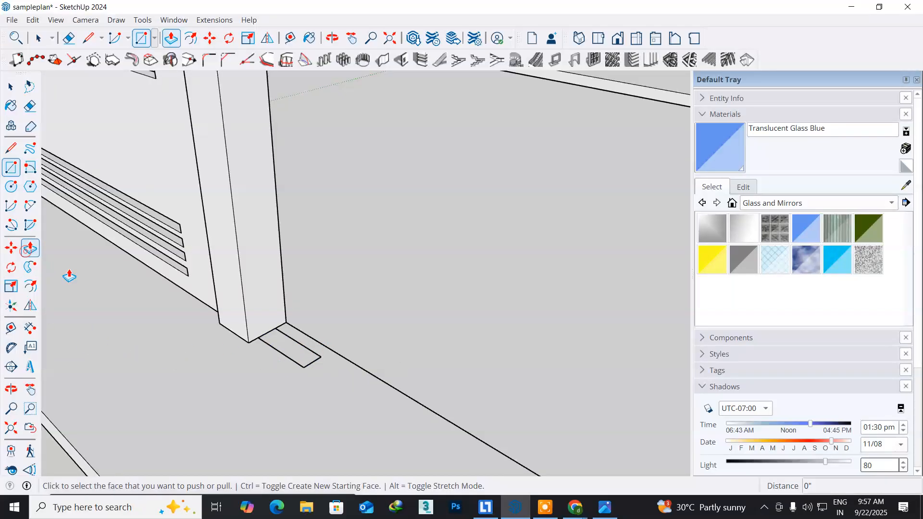
left_click(302, 355)
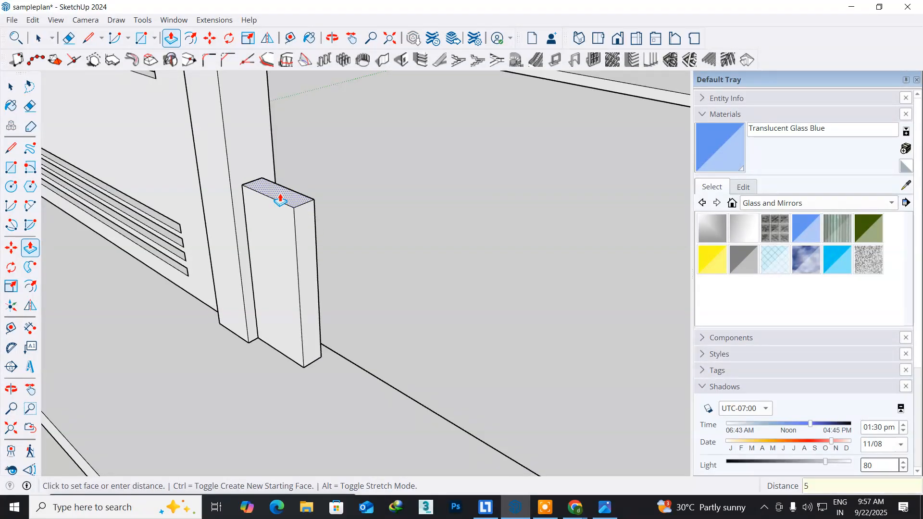
key("Return")
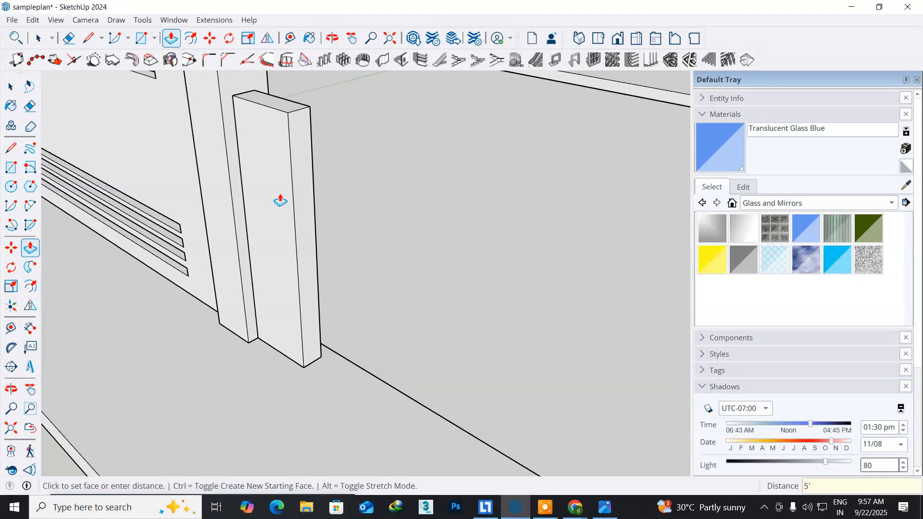
Step: Extend the front wall's end face about 24' 4 1/4" along the frontage to the side boundary wall
left_click(302, 221)
scroll(423, 346, "down", 6)
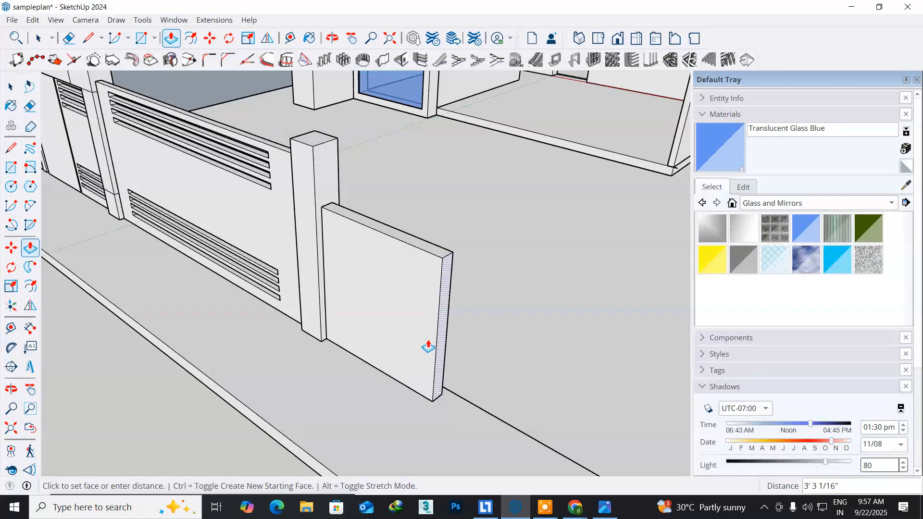
middle_click_drag(426, 352, 324, 230)
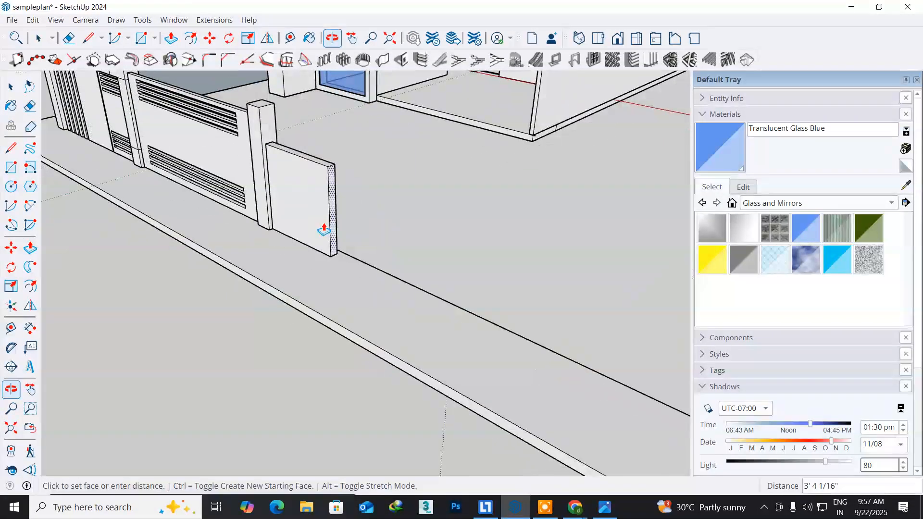
middle_click_drag(583, 379, 261, 197)
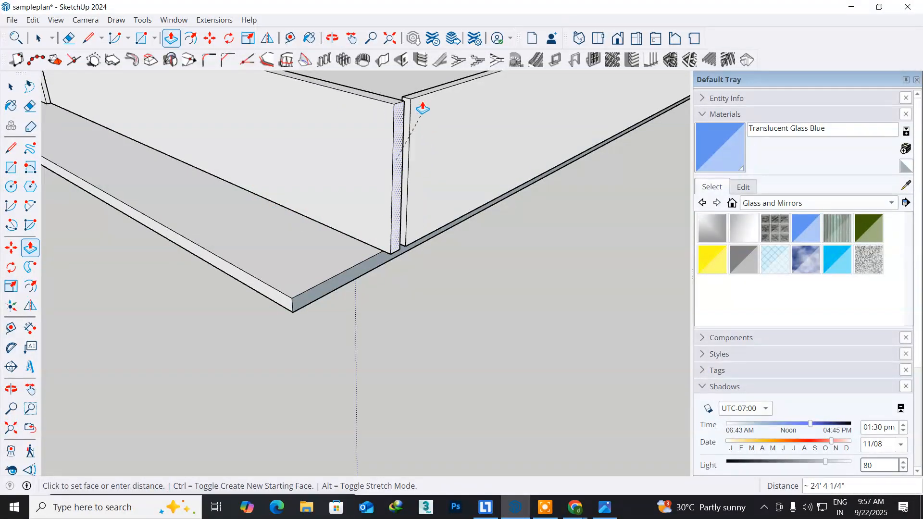
left_click(419, 95)
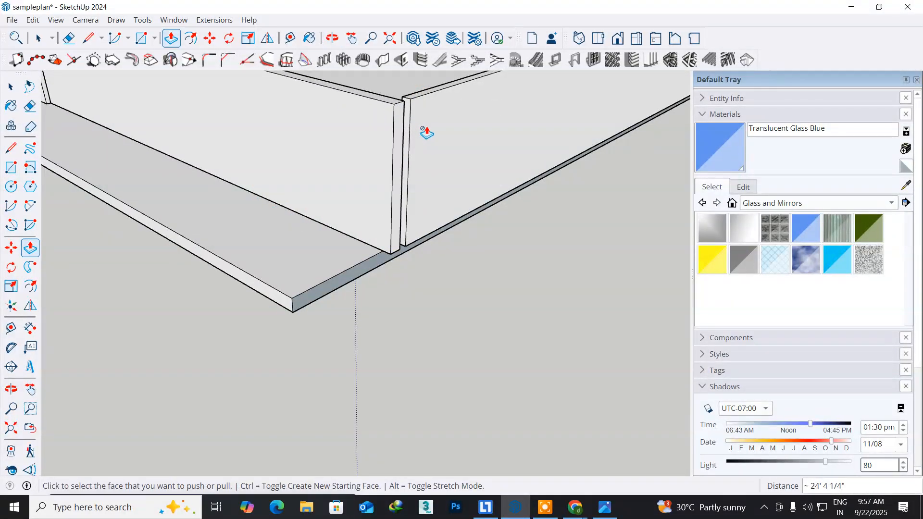
Step: Extend the front wall's end face about 3 9/16" inside its group to meet the side boundary wall, and close the group
middle_click_drag(427, 132, 347, 230)
middle_click_drag(425, 195, 330, 268)
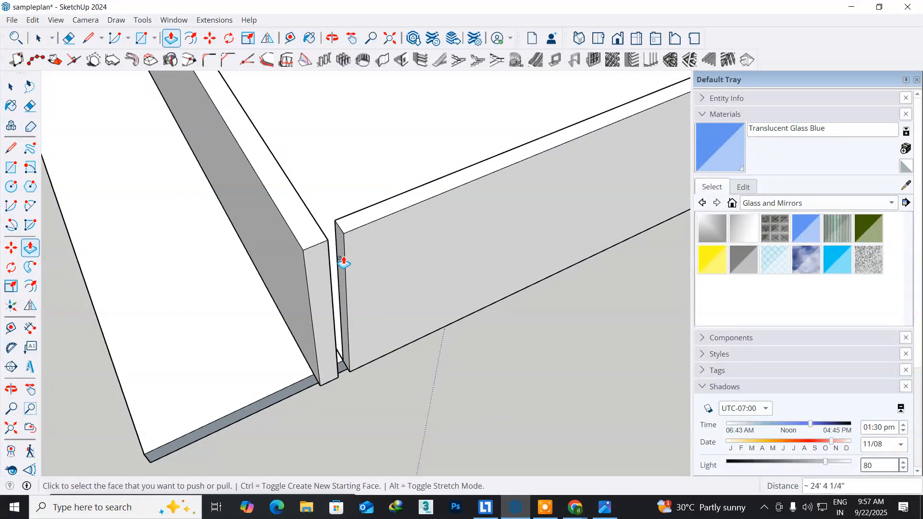
scroll(343, 262, "up", 3)
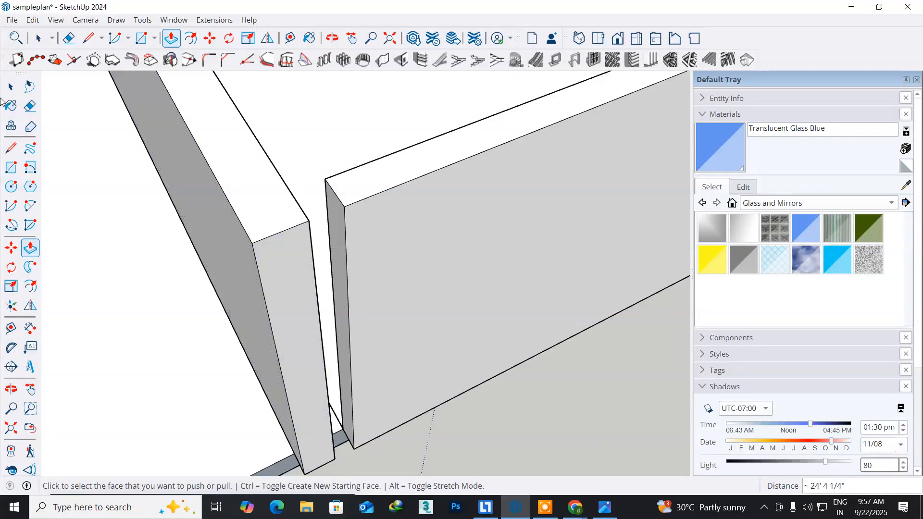
left_click(11, 86)
left_click(367, 215)
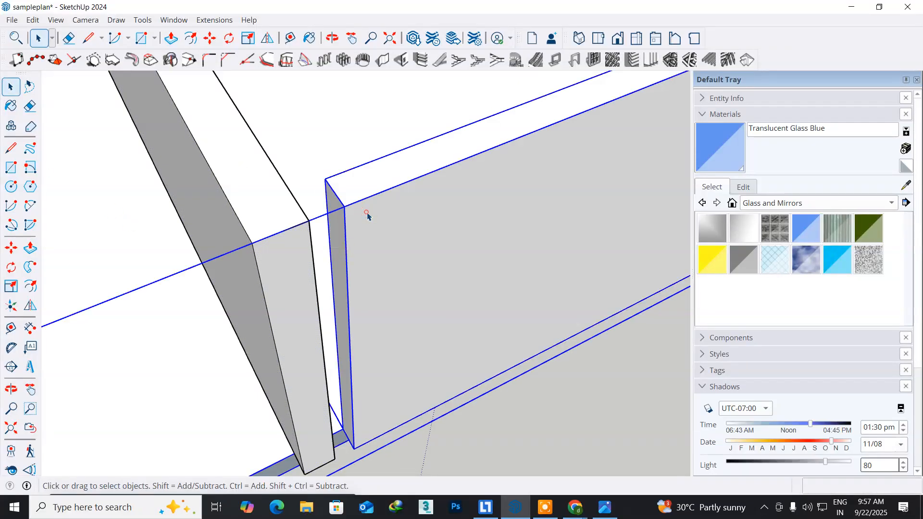
double_click(367, 215)
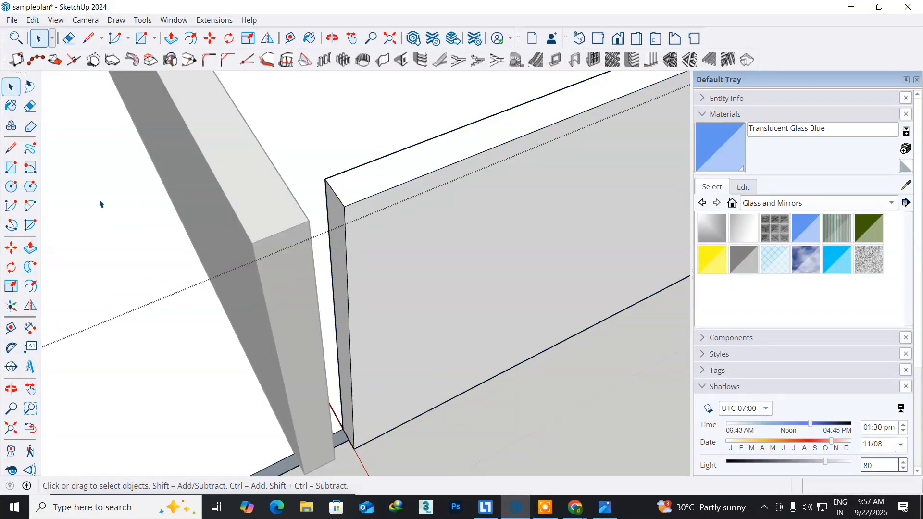
left_click(30, 248)
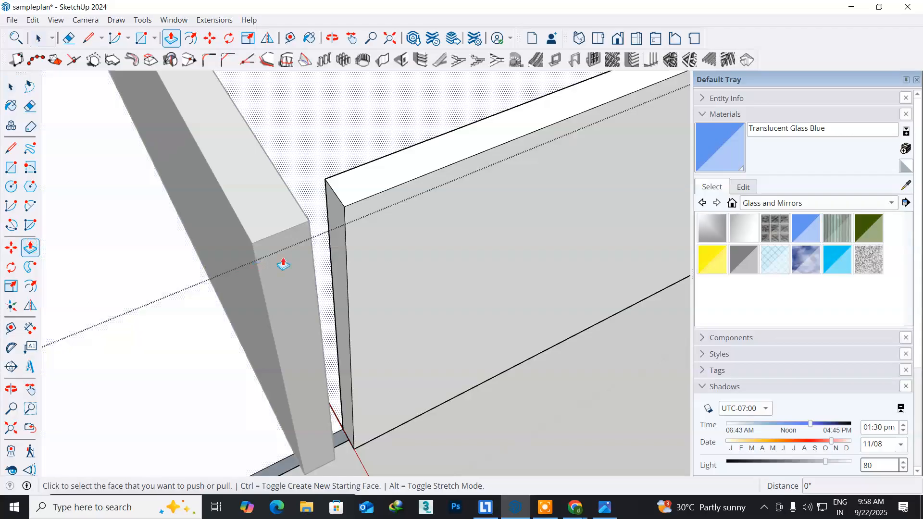
left_click(343, 260)
left_click(284, 184)
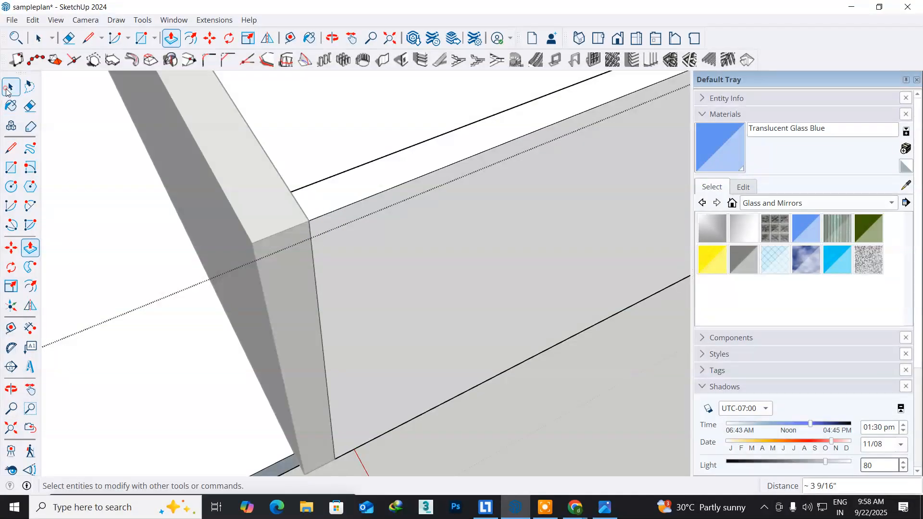
left_click(8, 88)
right_click(62, 127)
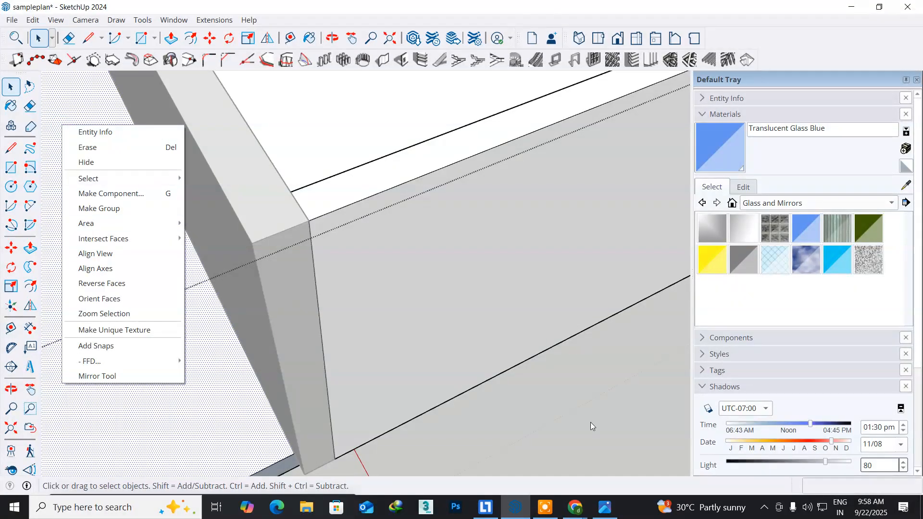
left_click(554, 419)
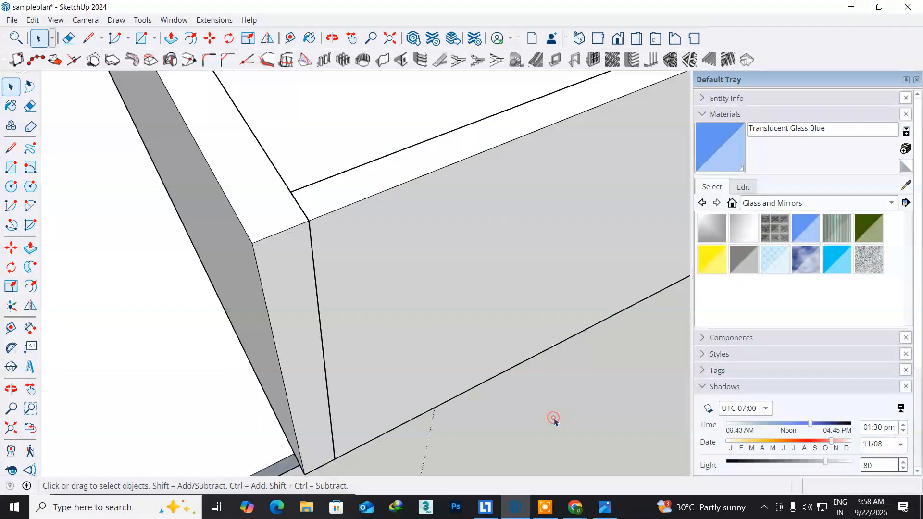
Step: Examine the front boundary and the house's front facade with its glazed stair windows from several angles
scroll(557, 421, "down", 6)
middle_click_drag(374, 384, 651, 253)
middle_click_drag(308, 270, 629, 368)
middle_click_drag(501, 368, 490, 346)
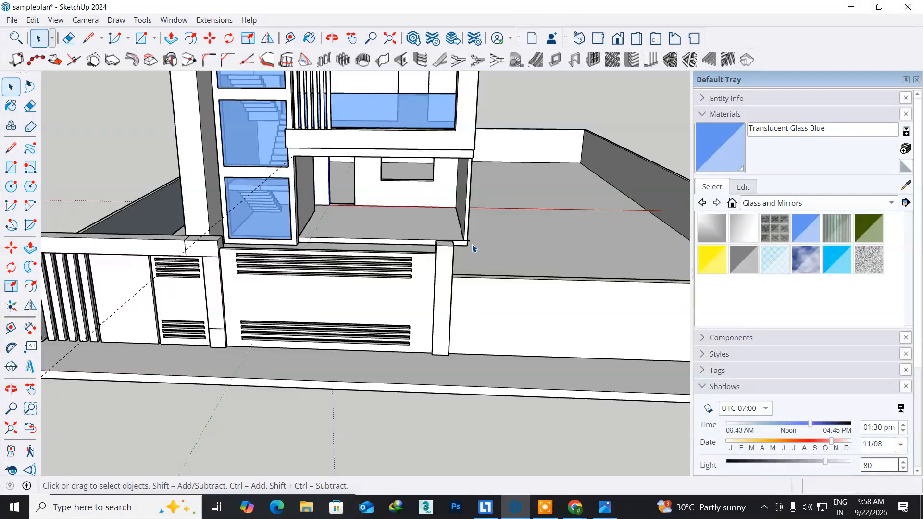
middle_click_drag(453, 220, 346, 330)
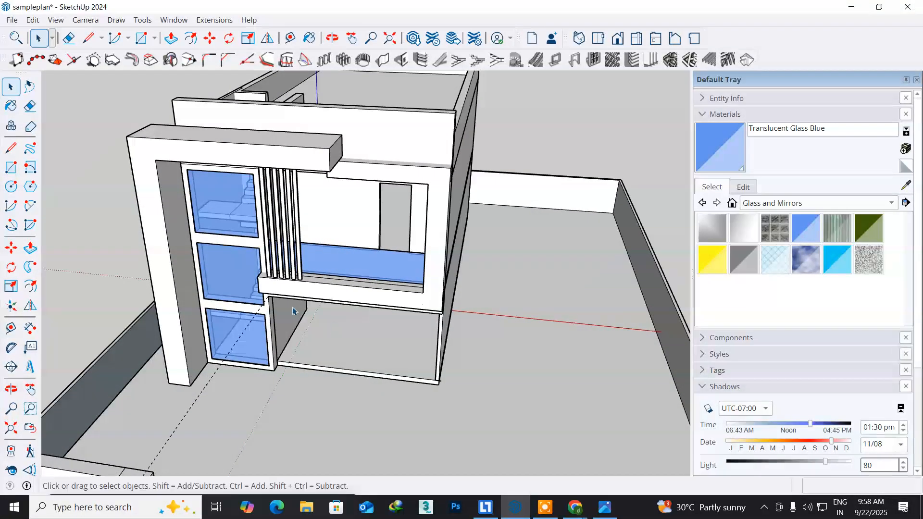
middle_click_drag(239, 279, 301, 308)
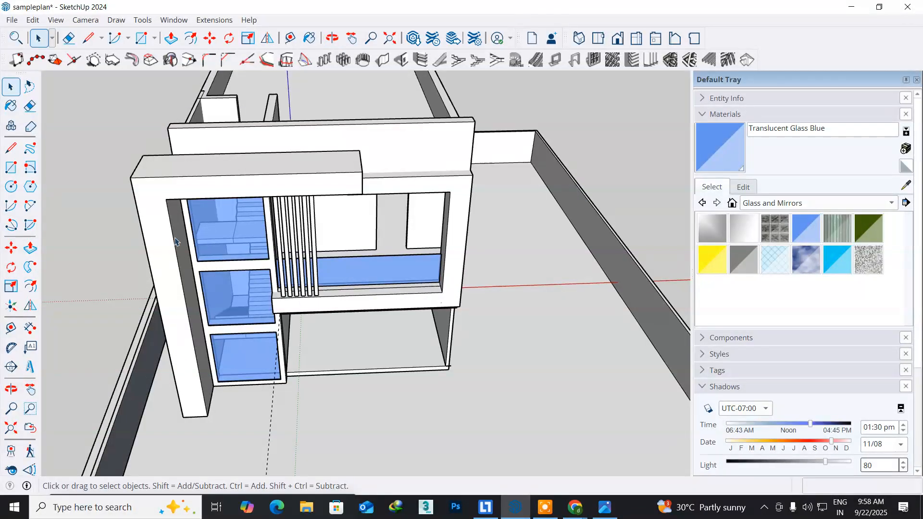
middle_click_drag(138, 271, 103, 264)
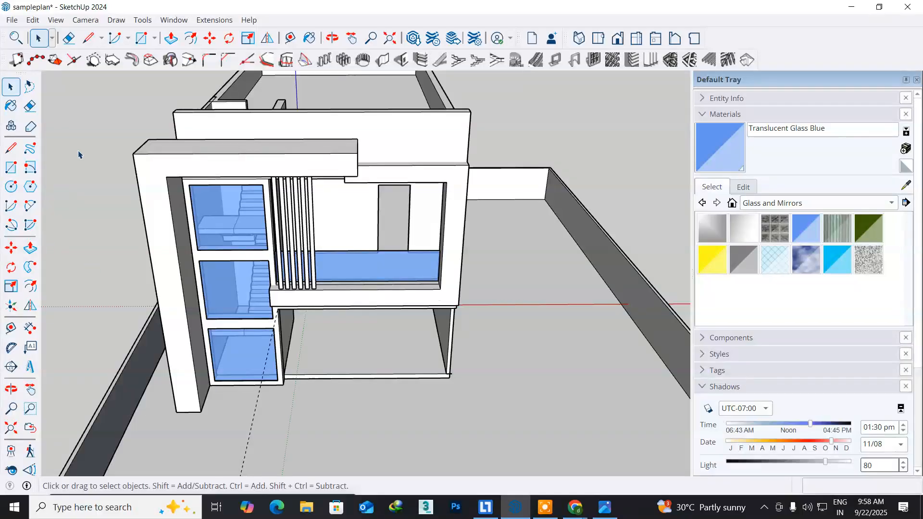
Step: Search 3D Warehouse for curtains
left_click(179, 22)
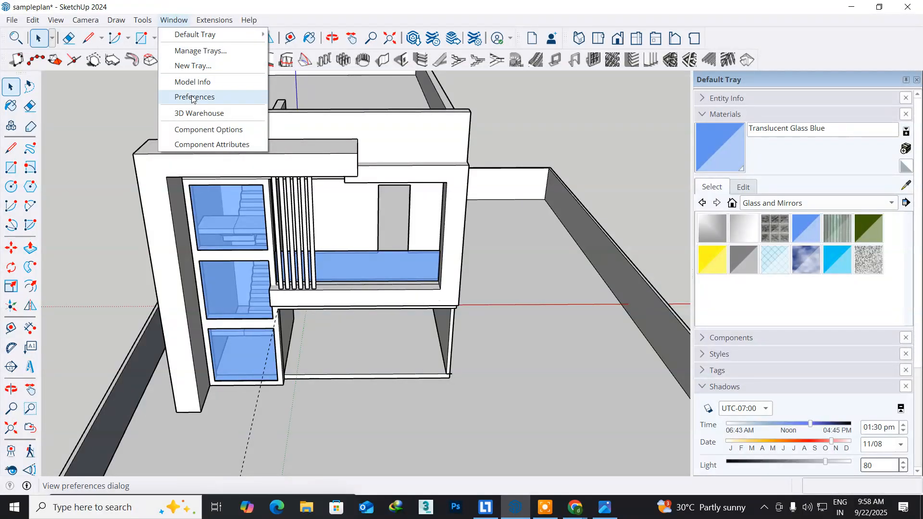
left_click(189, 115)
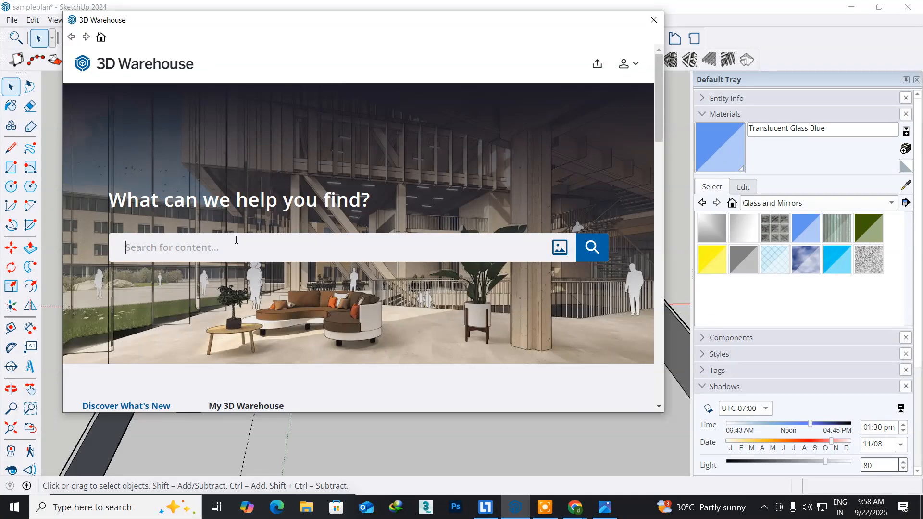
type("cu")
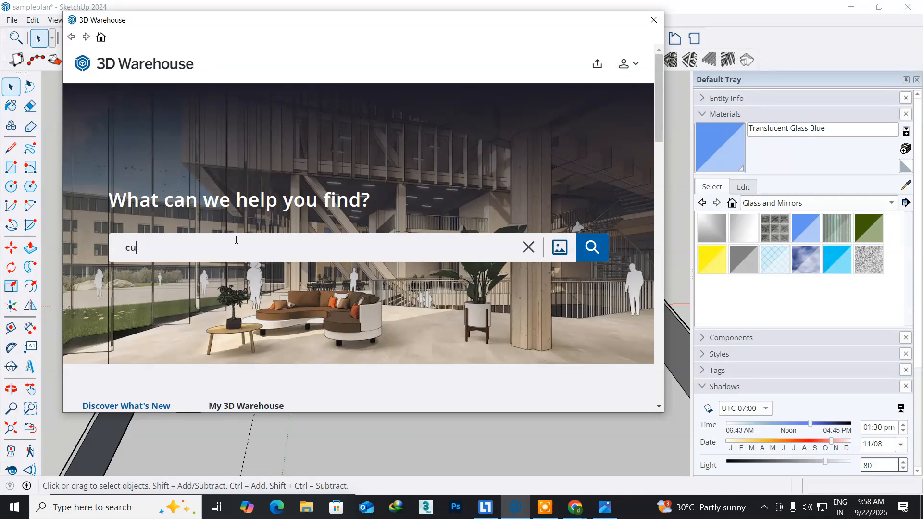
type("rtains")
key("Return")
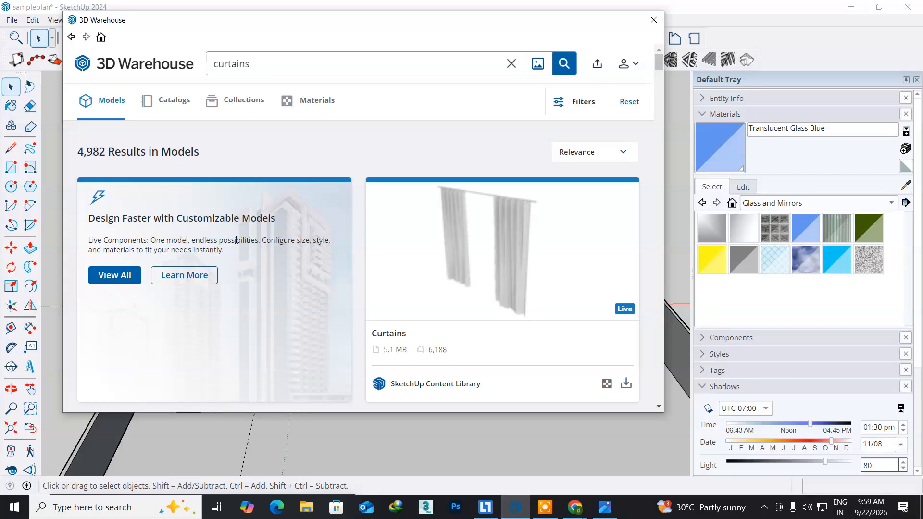
Step: Look through the curtain models in the search results for a suitable one, and close 3D Warehouse
scroll(313, 287, "down", 6)
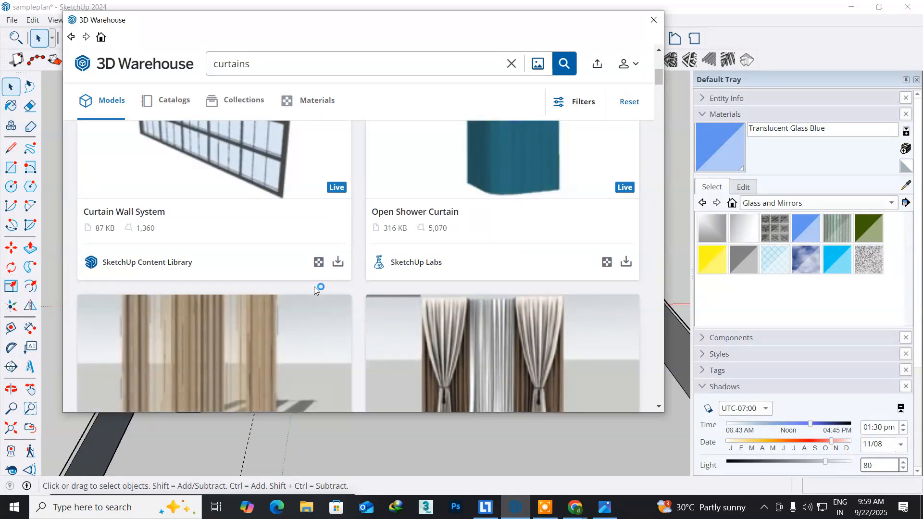
scroll(315, 289, "down", 3)
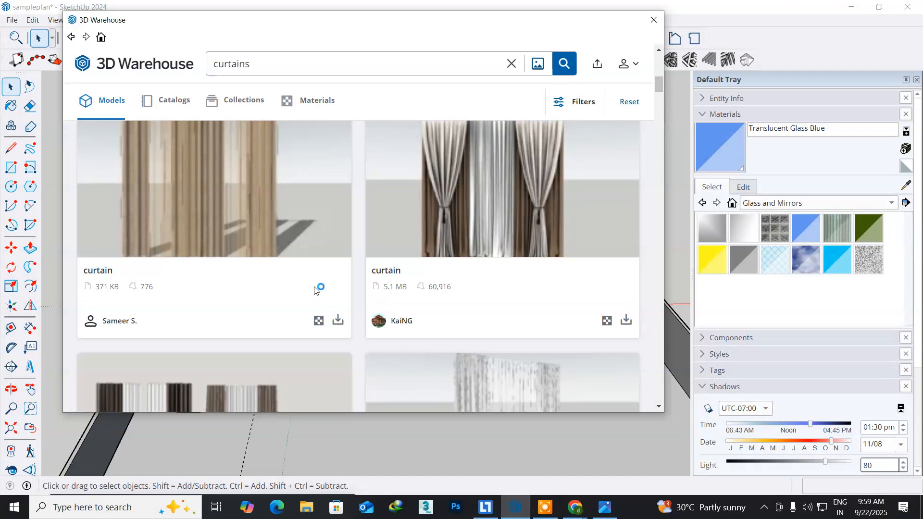
scroll(315, 290, "up", 2)
scroll(315, 291, "down", 5)
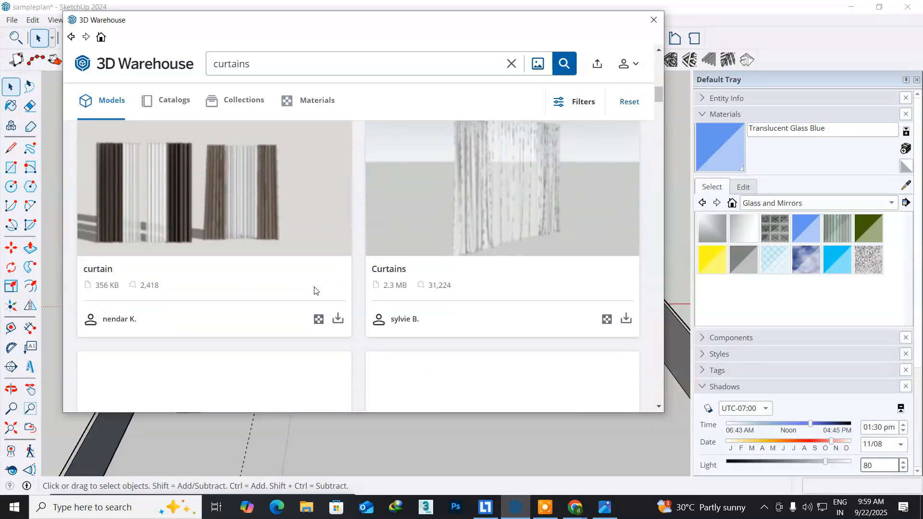
scroll(333, 277, "down", 6)
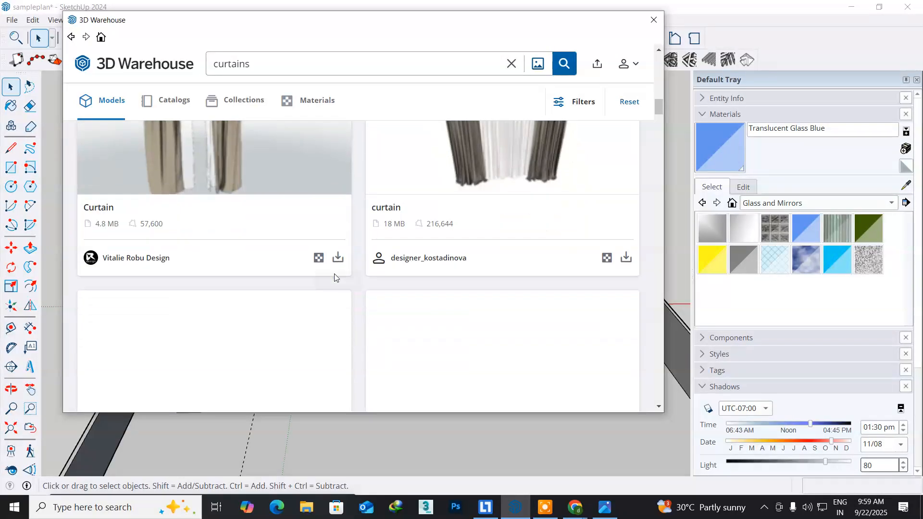
scroll(335, 279, "down", 4)
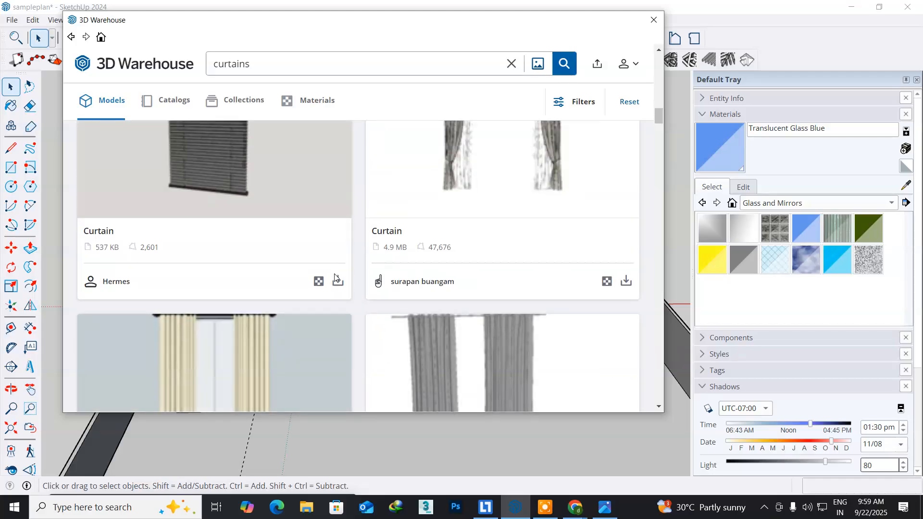
scroll(336, 279, "up", 3)
scroll(335, 279, "down", 5)
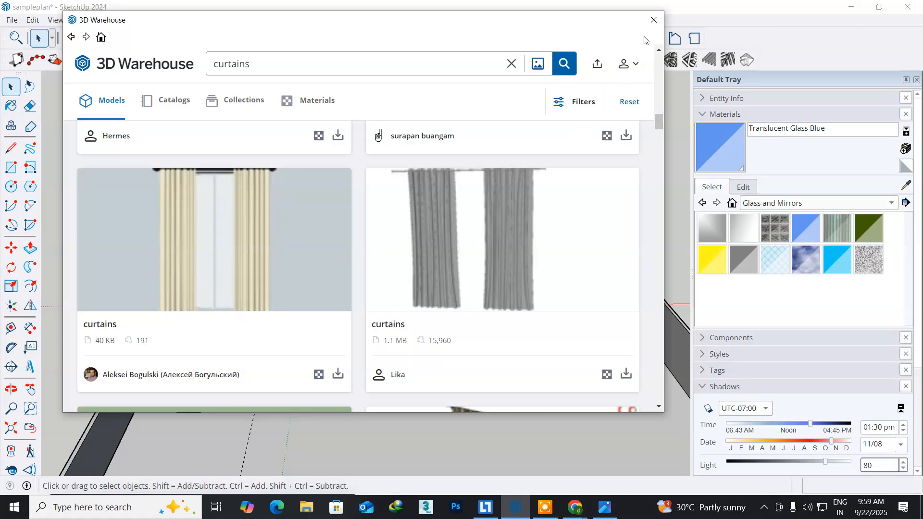
left_click(652, 20)
Step: Draw a circle with a radius of about 2 3/16" on the ground in front of the lowest stair window, near the portal column
middle_click_drag(264, 352, 212, 388)
scroll(242, 372, "up", 3)
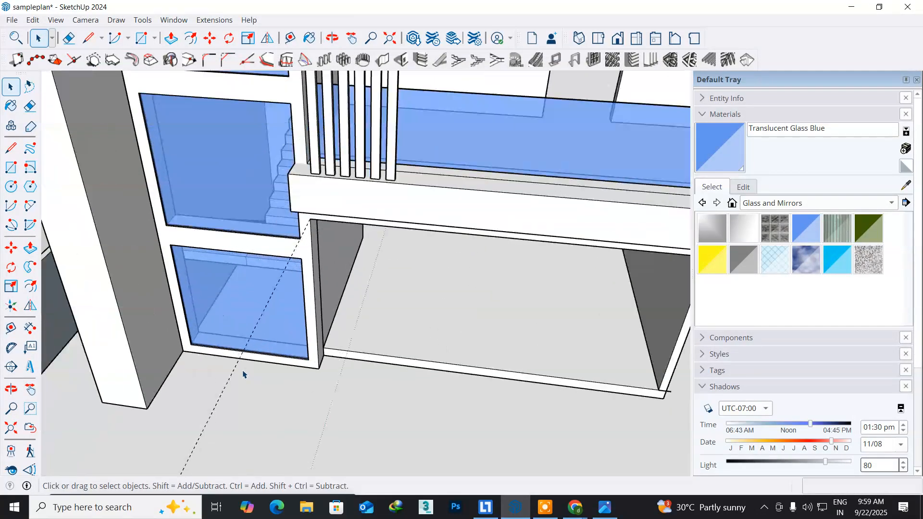
scroll(201, 341, "up", 3)
middle_click_drag(177, 362, 193, 390)
scroll(193, 390, "up", 3)
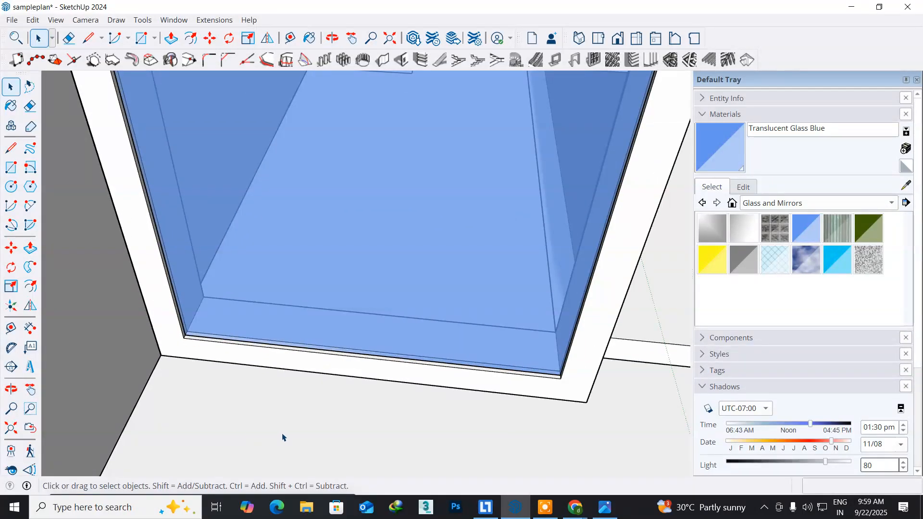
left_click(12, 187)
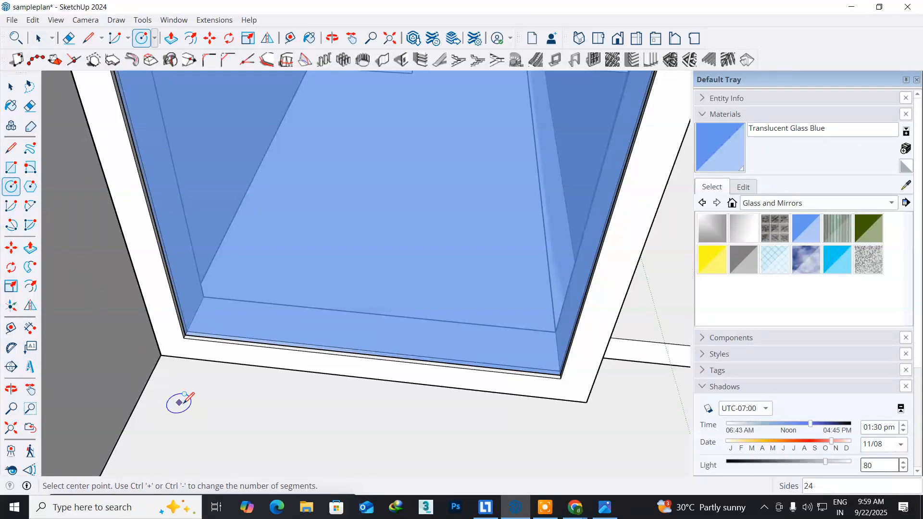
left_click(180, 384)
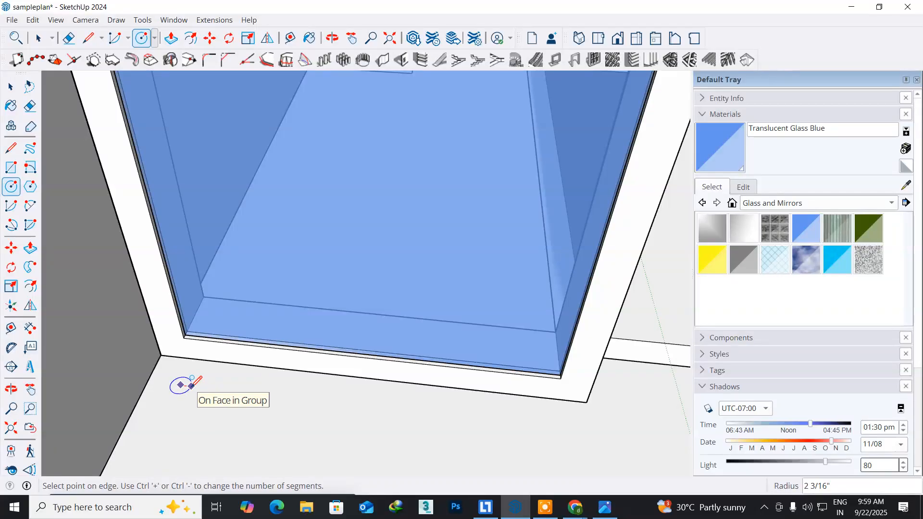
left_click(192, 379)
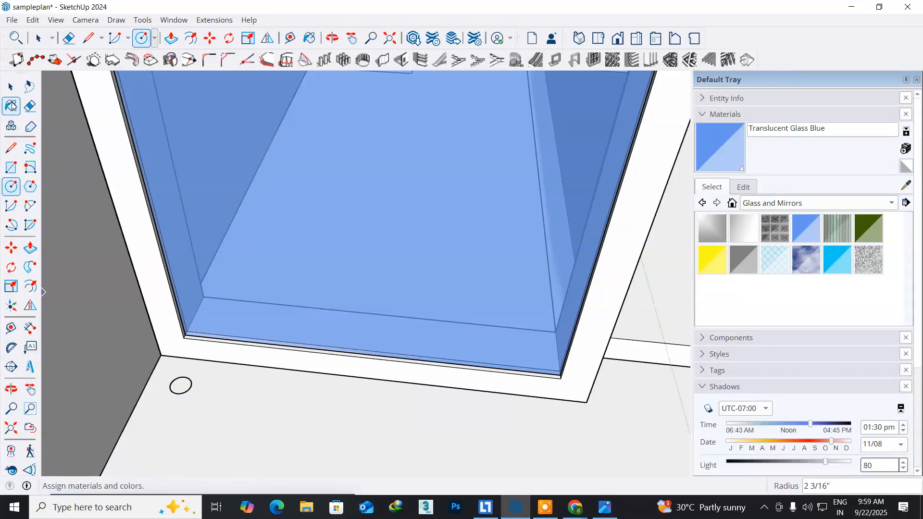
Step: Copy the circle about 4 3/8" sideways along the window so the circles touch, and repeat it as a row of 10 copies
left_click(12, 92)
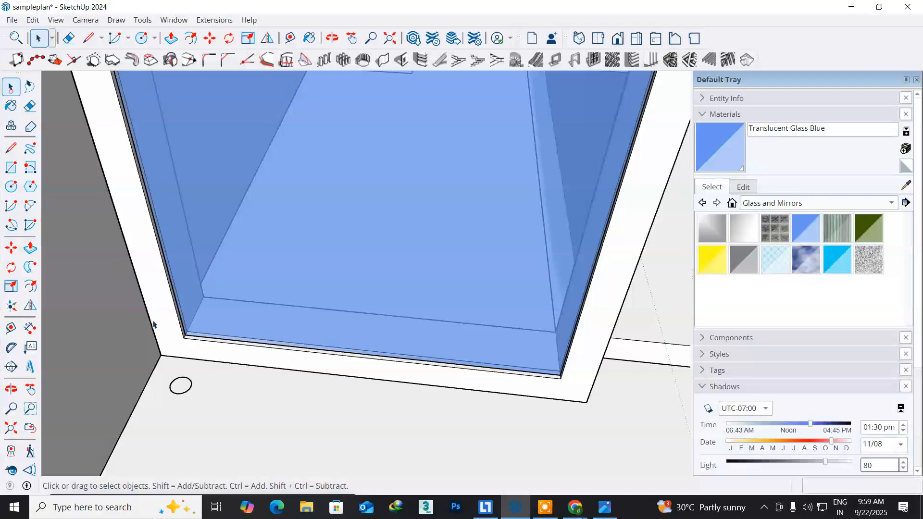
double_click(180, 386)
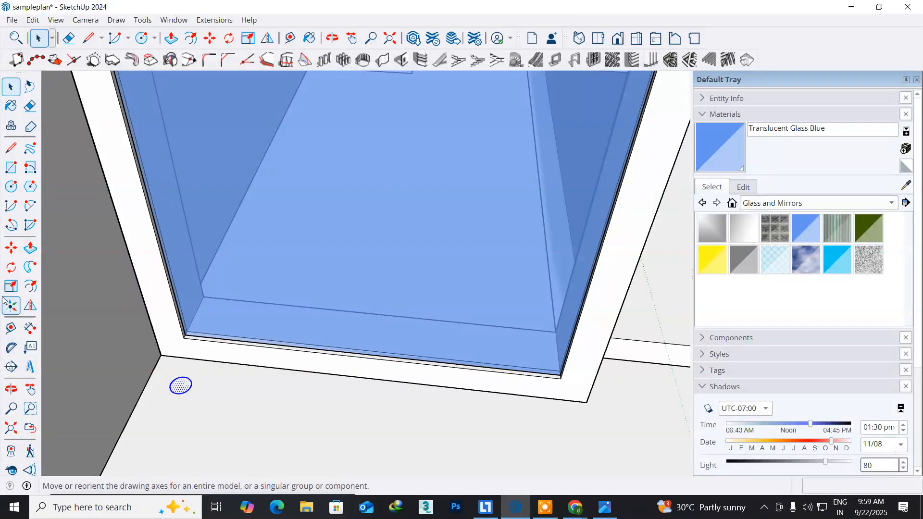
left_click(5, 248)
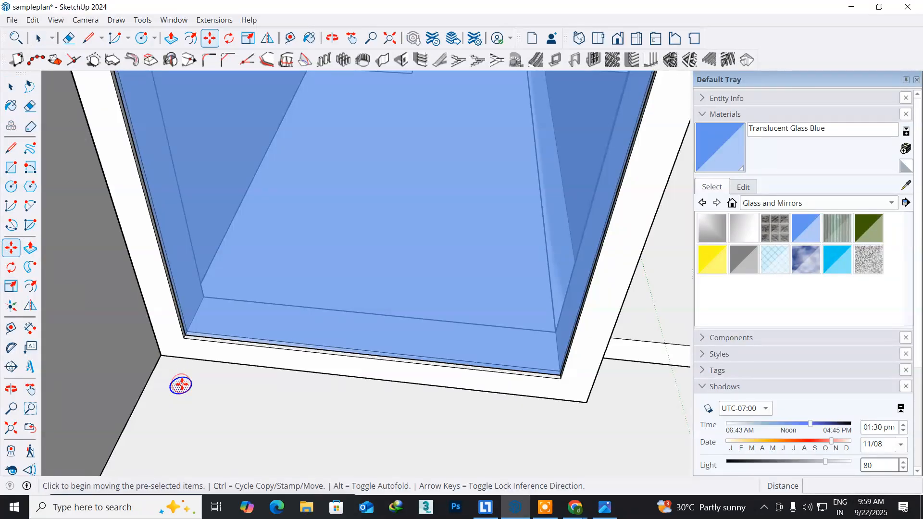
left_click(182, 385)
key("ctrl")
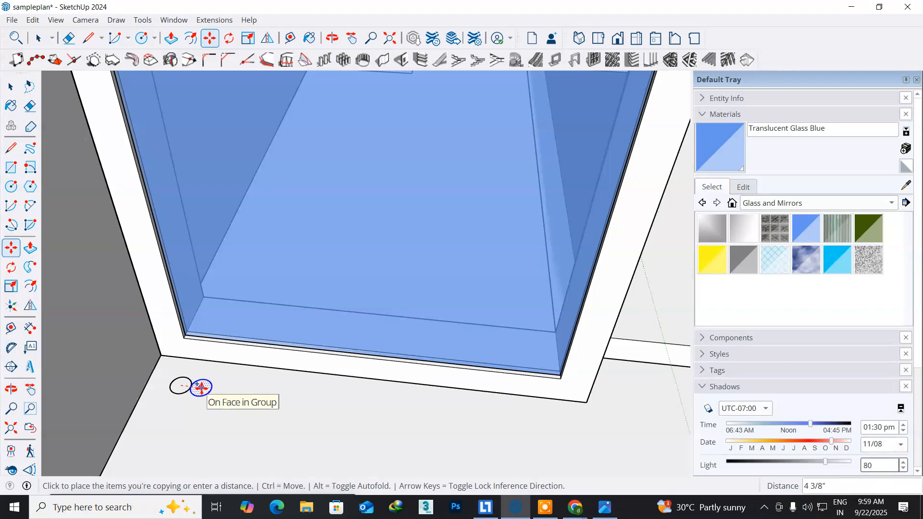
scroll(201, 388, "up", 3)
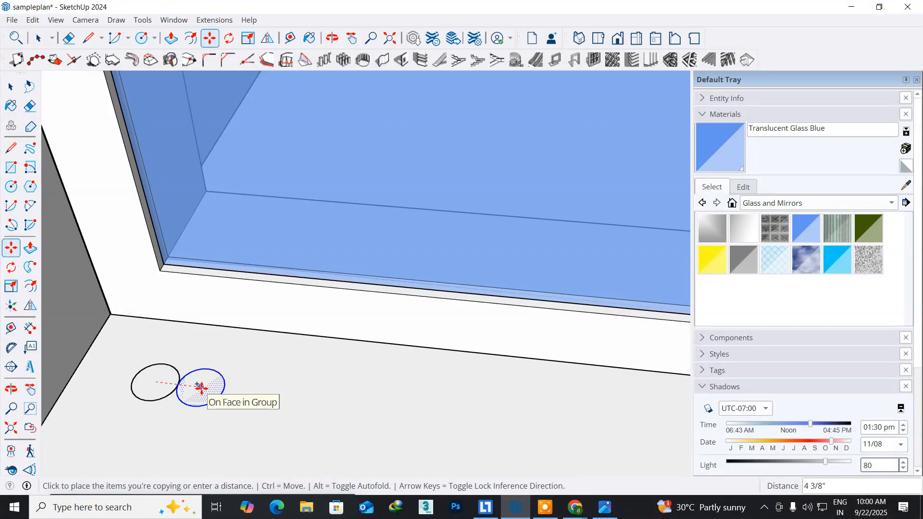
left_click(201, 388)
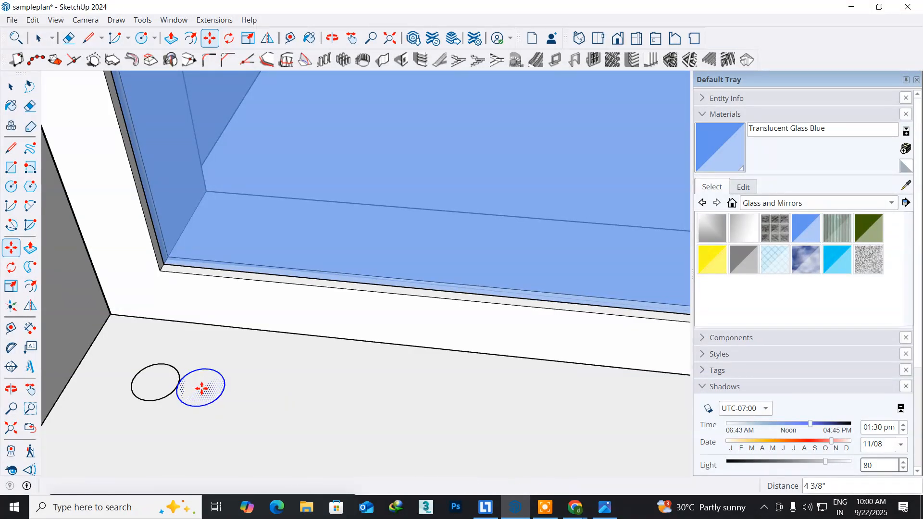
type("*")
key("Return")
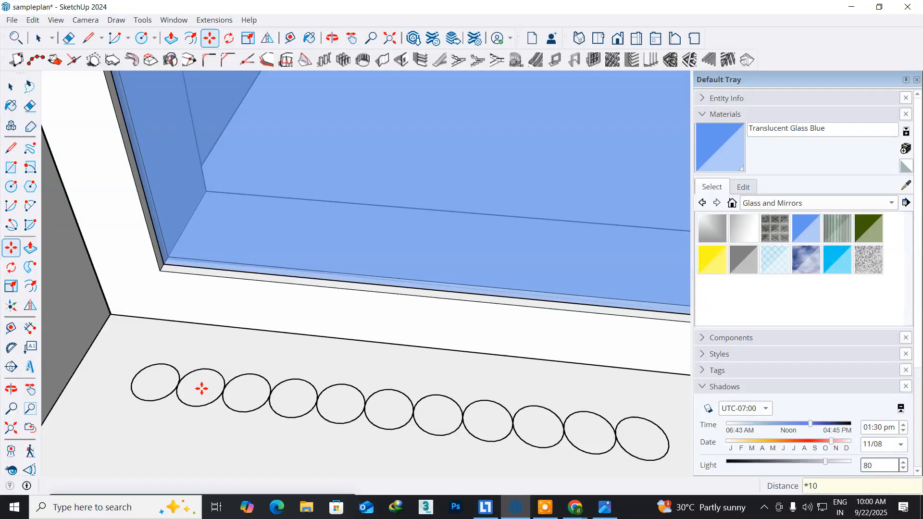
scroll(343, 435, "down", 3)
middle_click_drag(348, 433, 149, 316)
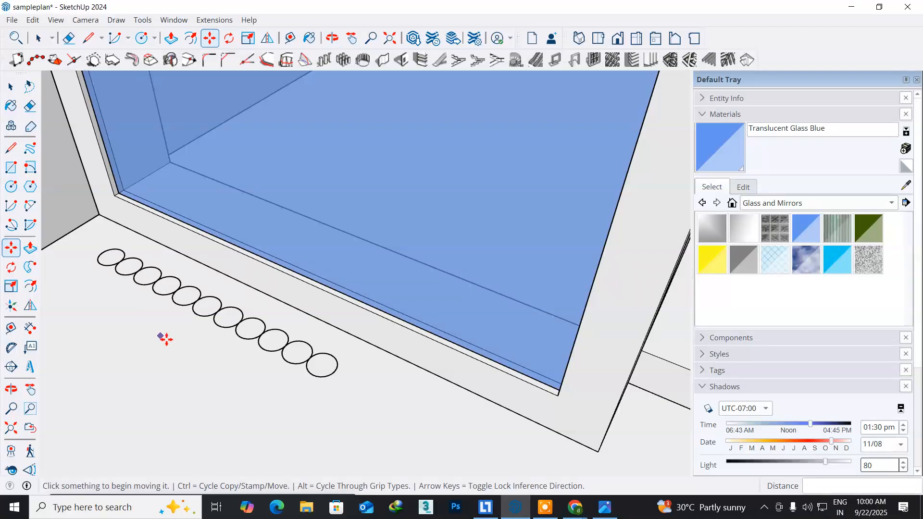
Step: Copy the last circle of the row about 4 3/8" further along the window and repeat it as 5 copies
scroll(172, 340, "up", 2)
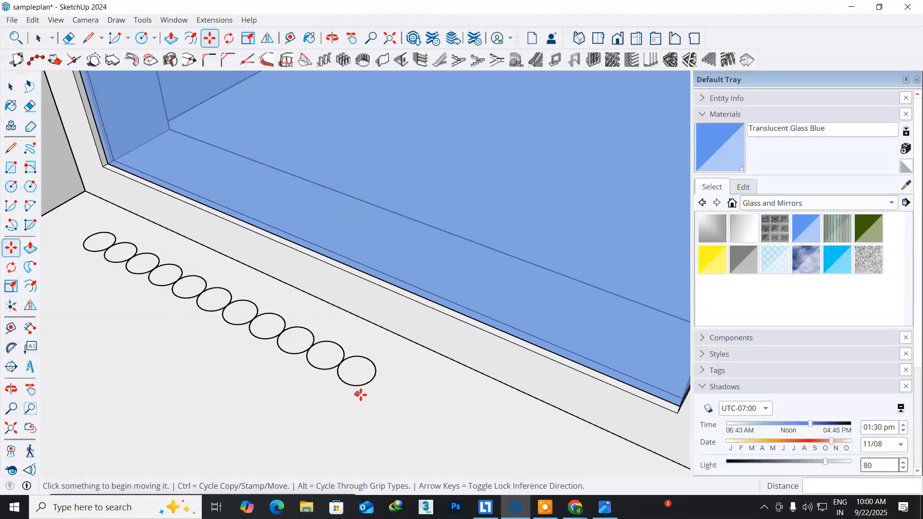
scroll(361, 395, "up", 1)
scroll(361, 395, "up", 1)
scroll(360, 395, "down", 1)
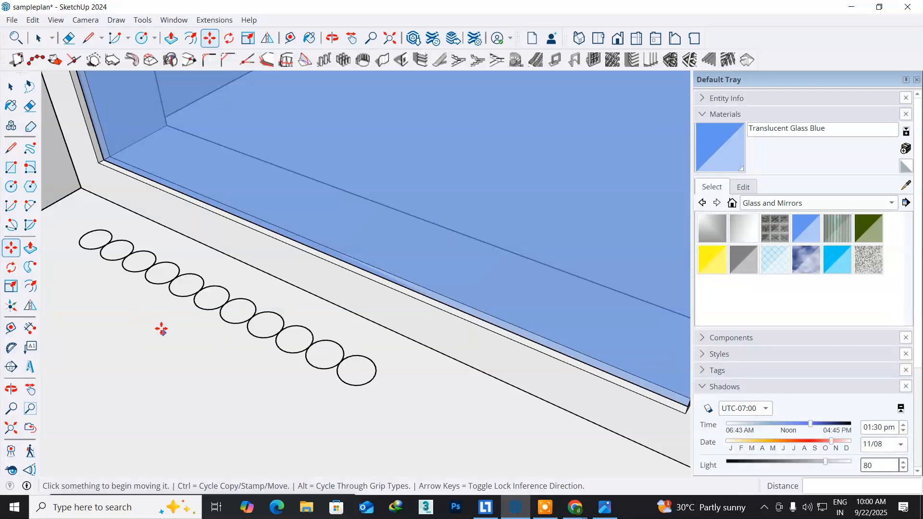
left_click(9, 92)
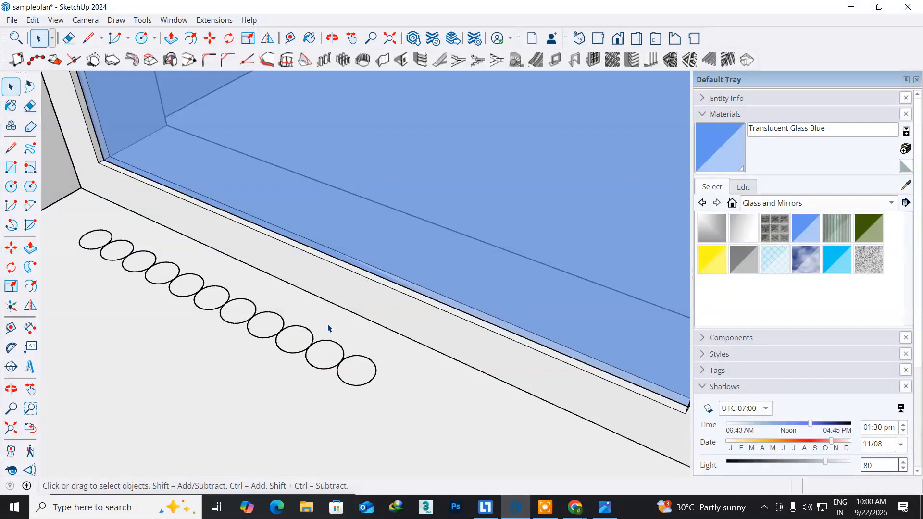
left_click(350, 373)
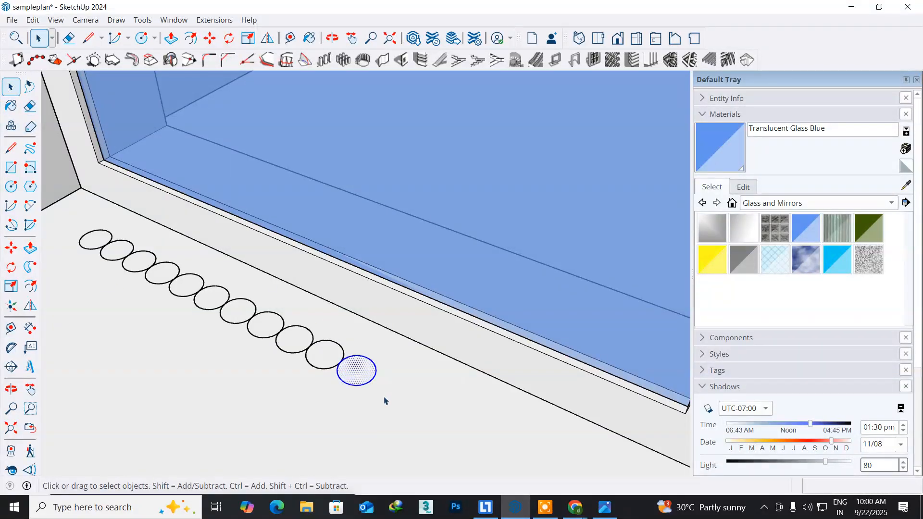
middle_click_drag(385, 398, 209, 335)
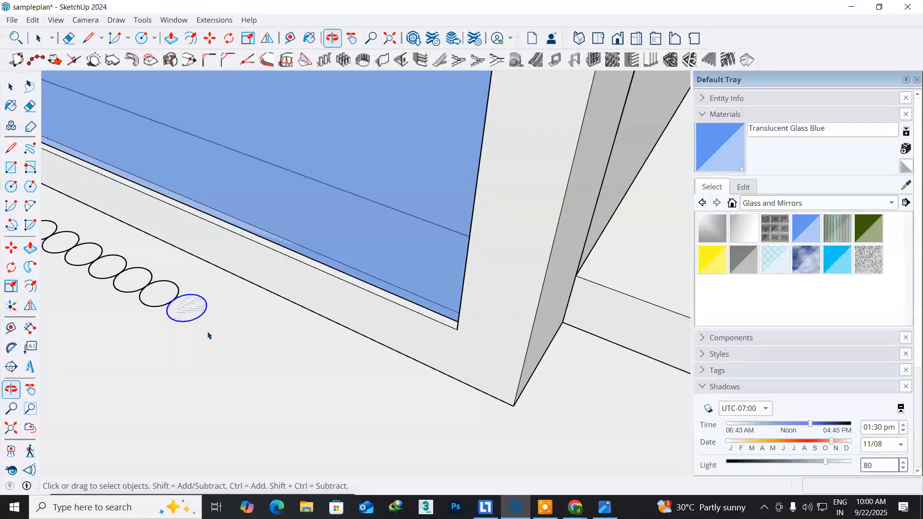
left_click(14, 250)
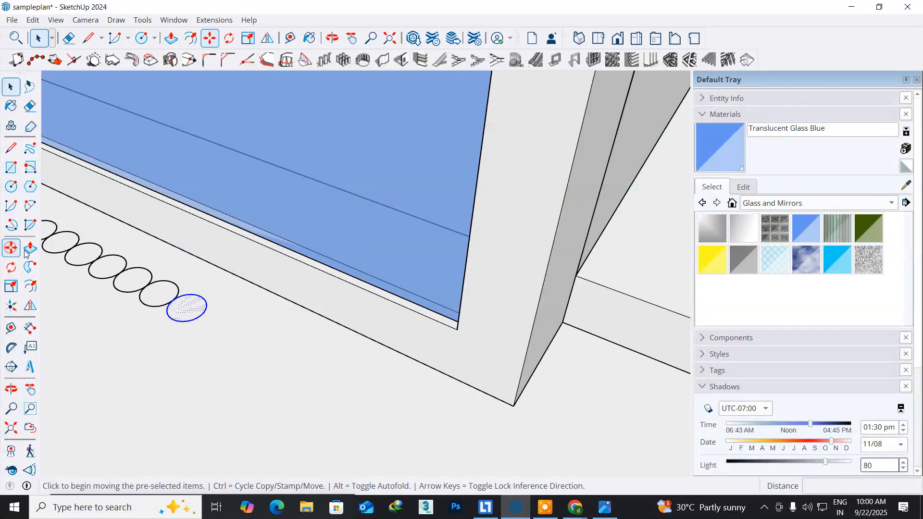
left_click(186, 306)
key("ctrl")
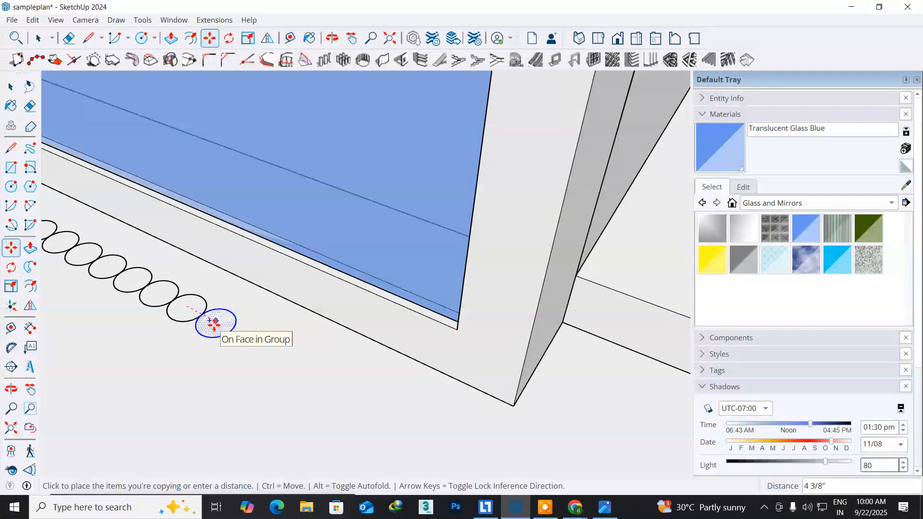
left_click(215, 324)
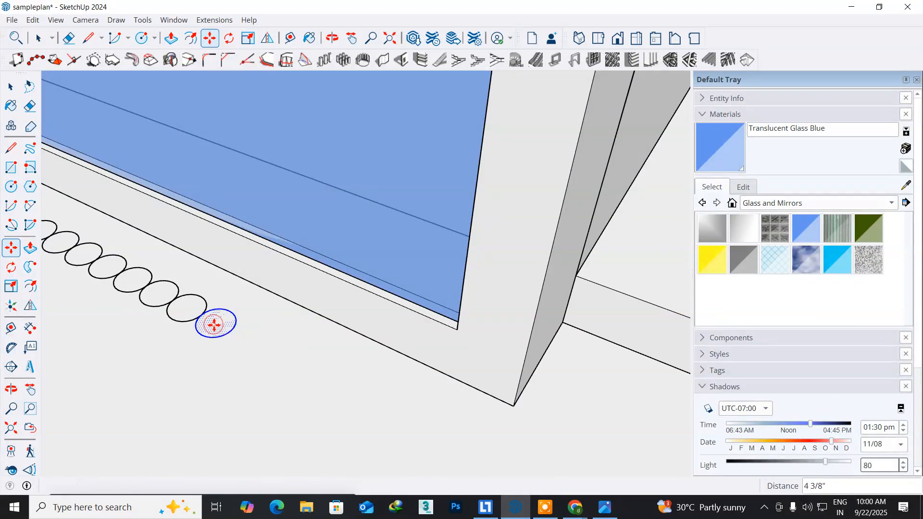
type("*")
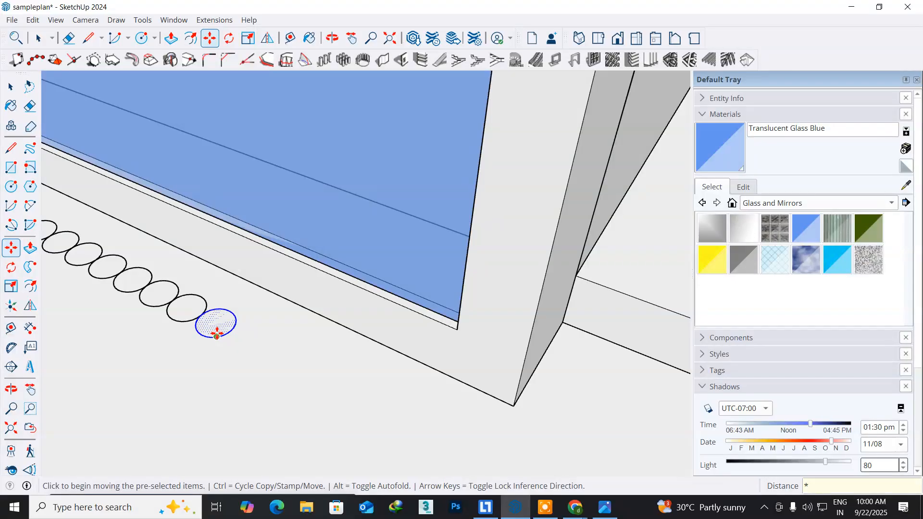
type("5")
key("Return")
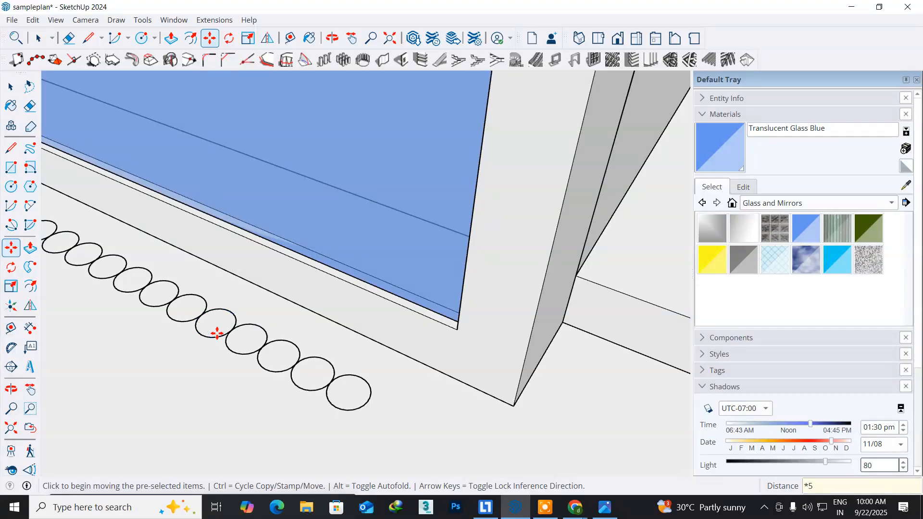
Step: Draw a line about 5' 10" long through the middle of the whole row, from the first circle's outer edge to the last circle's outer edge
key("o")
left_click_drag(204, 384, 290, 412)
key("m")
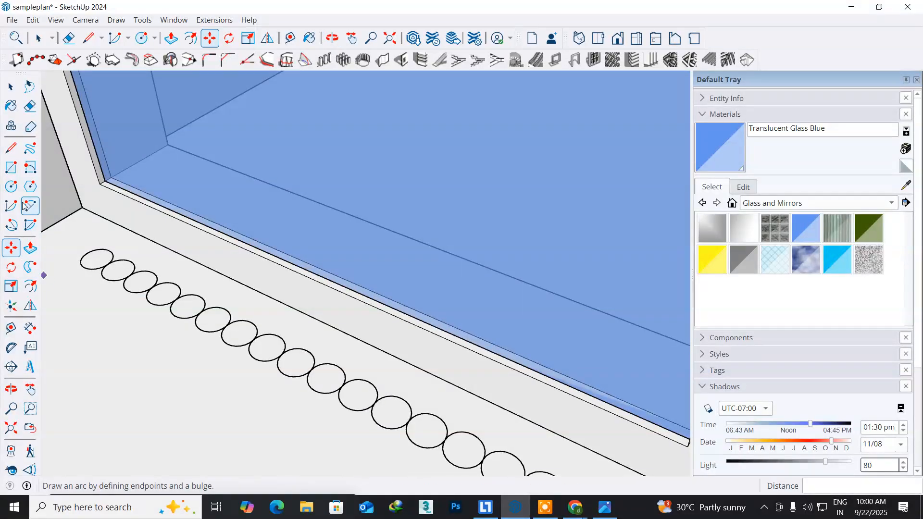
left_click(8, 89)
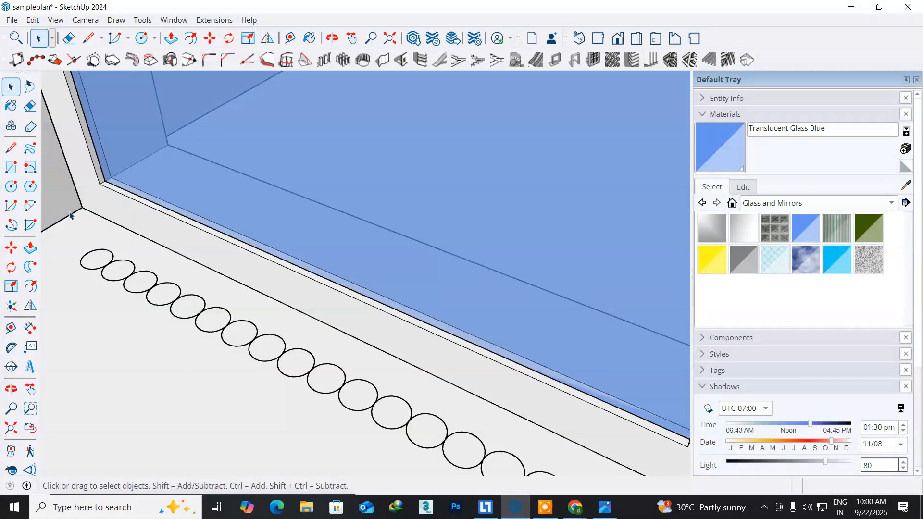
left_click(95, 261)
scroll(113, 279, "up", 3)
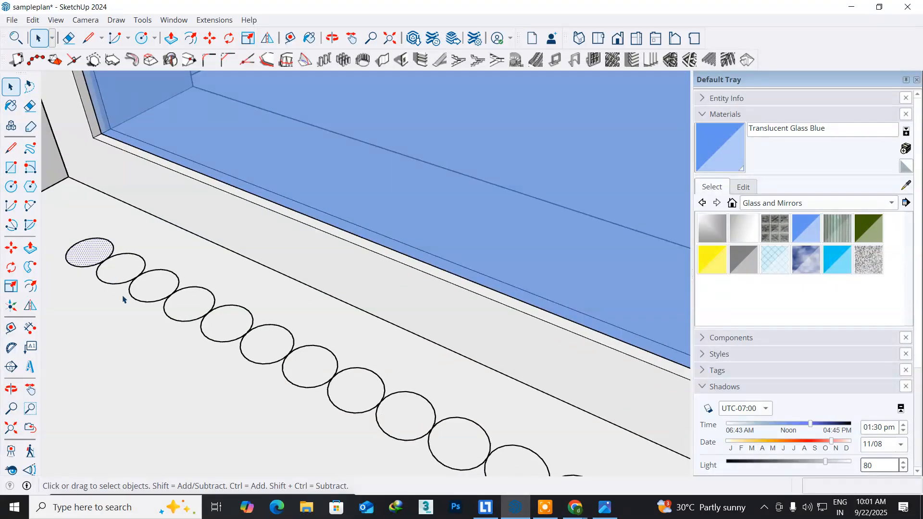
mouse_move(160, 360)
middle_mouse_down()
mouse_move(127, 313)
mouse_move(169, 350)
middle_mouse_up()
left_click(11, 148)
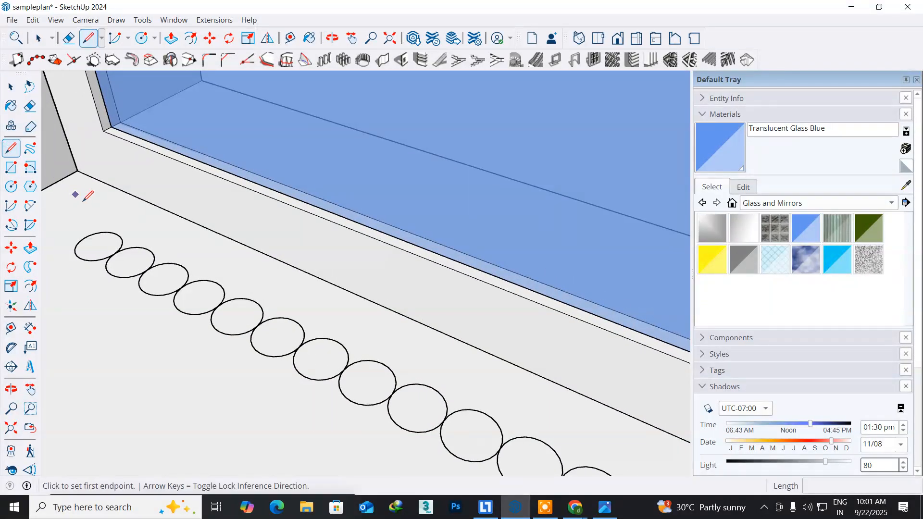
left_click(84, 238)
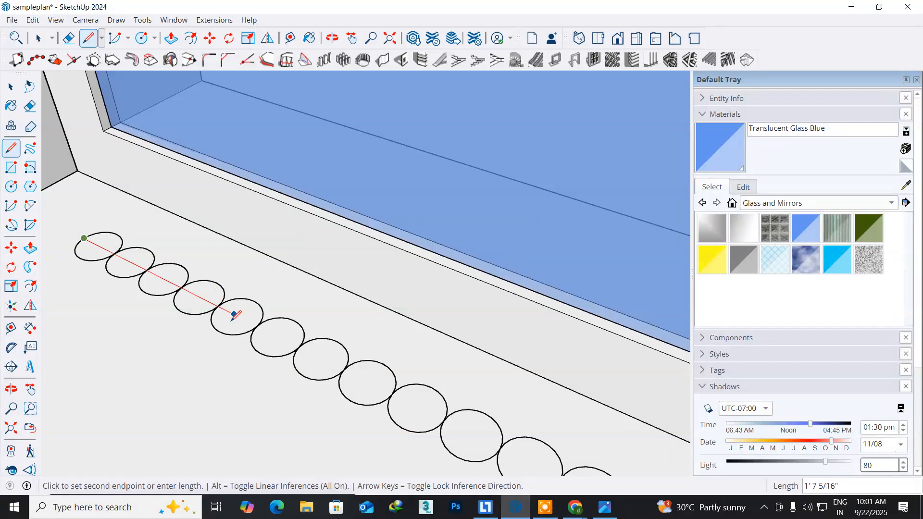
middle_click_drag(233, 313, 167, 216)
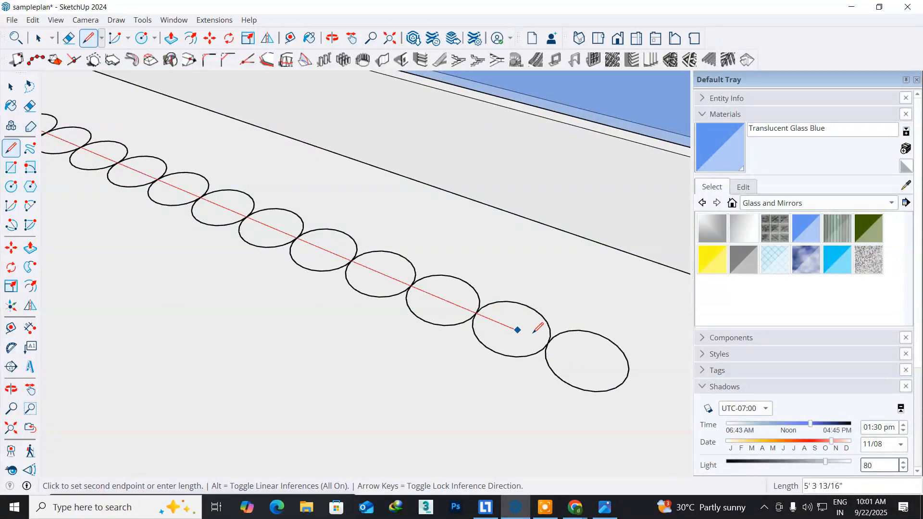
left_click(628, 375)
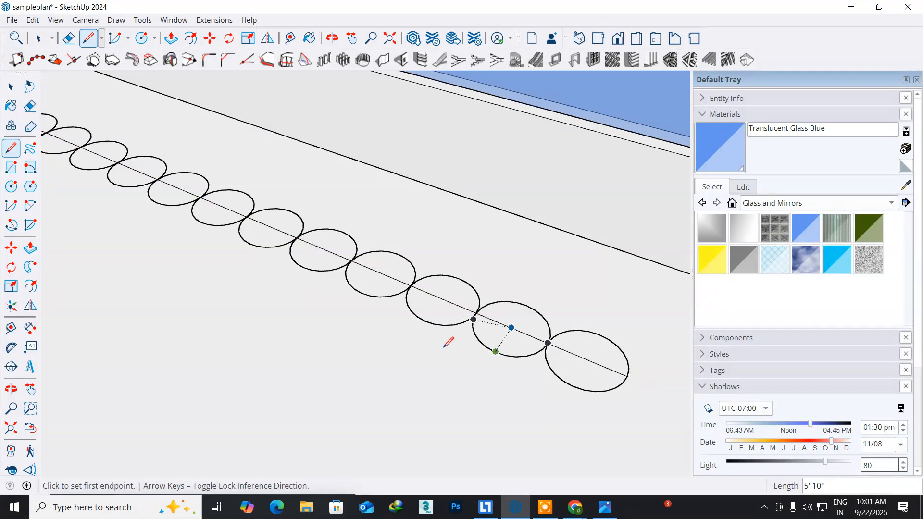
Step: Delete the window-side half arc of the first circle, next to the wall corner
mouse_move(231, 282)
middle_mouse_down()
mouse_move(273, 327)
mouse_move(423, 423)
mouse_move(229, 287)
mouse_move(241, 223)
mouse_move(113, 236)
middle_mouse_up()
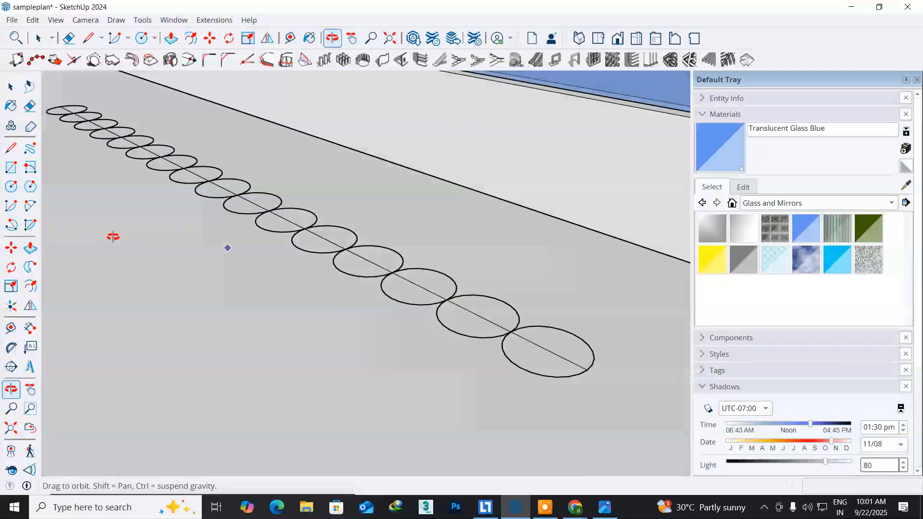
middle_click_drag(114, 200, 329, 351)
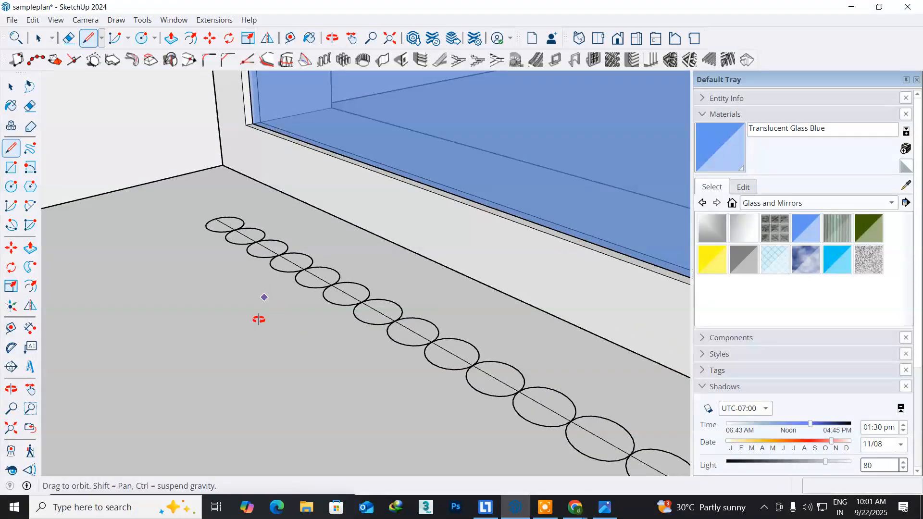
middle_click_drag(259, 319, 253, 371)
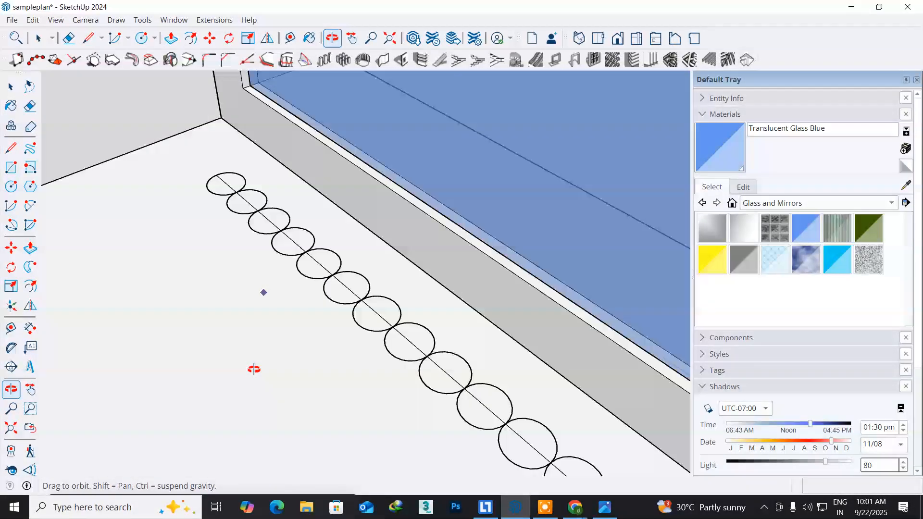
left_click(10, 88)
left_click(226, 188)
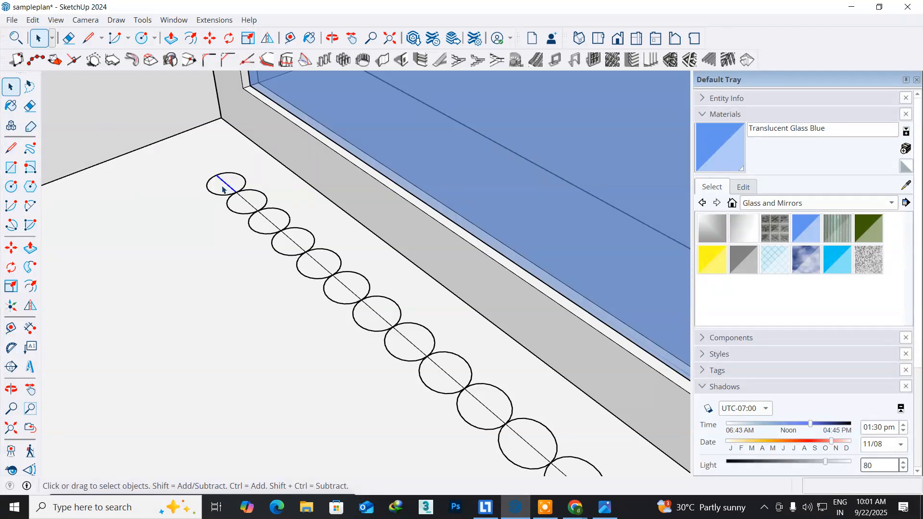
left_click(214, 189)
left_click(231, 180)
left_click(241, 178)
key("Delete")
Step: Delete the second circle's half arc on the side away from the window, including its leftover segment at the centre line
scroll(243, 195, "up", 6)
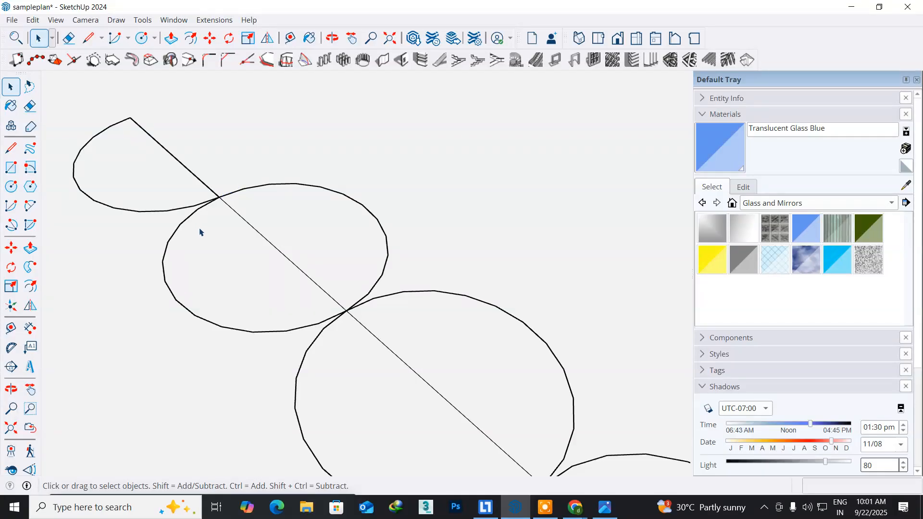
left_click(224, 270)
key("Delete")
left_click(171, 238)
key("Delete")
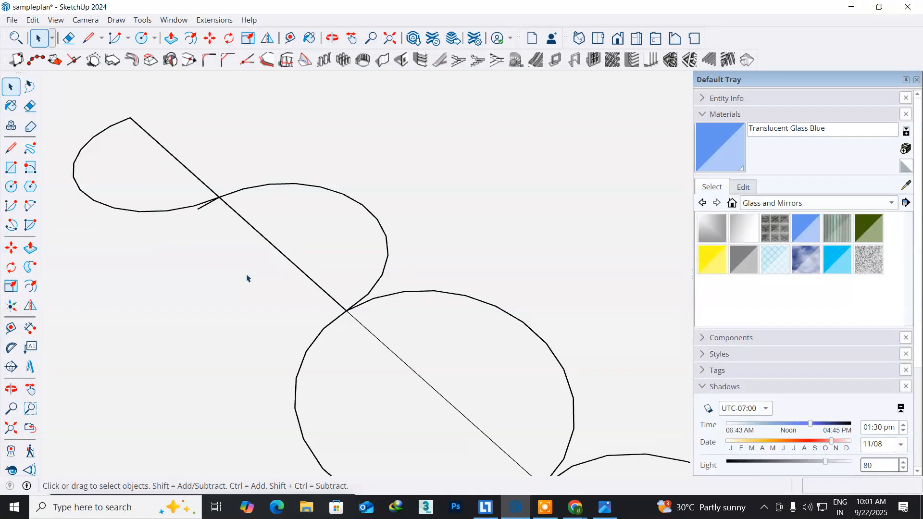
left_click(201, 207)
key("Delete")
scroll(247, 262, "down", 3)
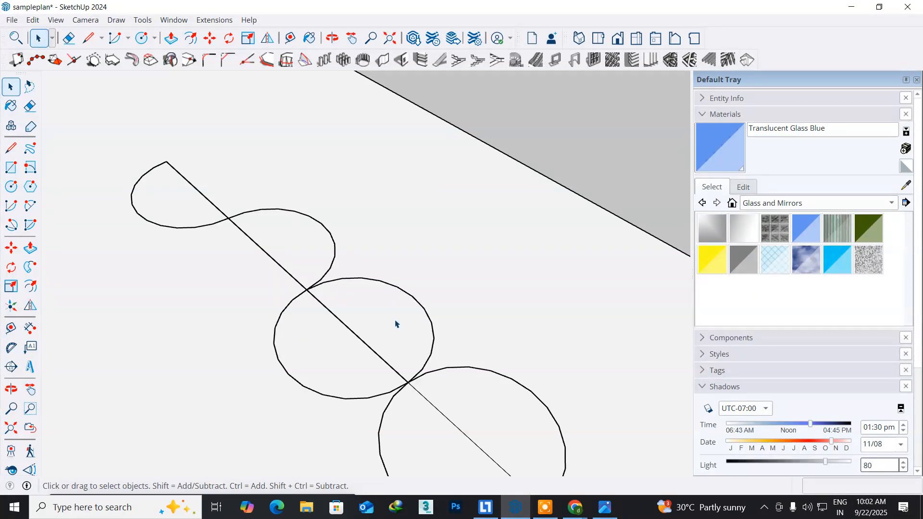
Step: Delete the third circle's window-side arc and the fourth circle's arc away from the window, including the leftover segment
left_click(397, 287)
key("Delete")
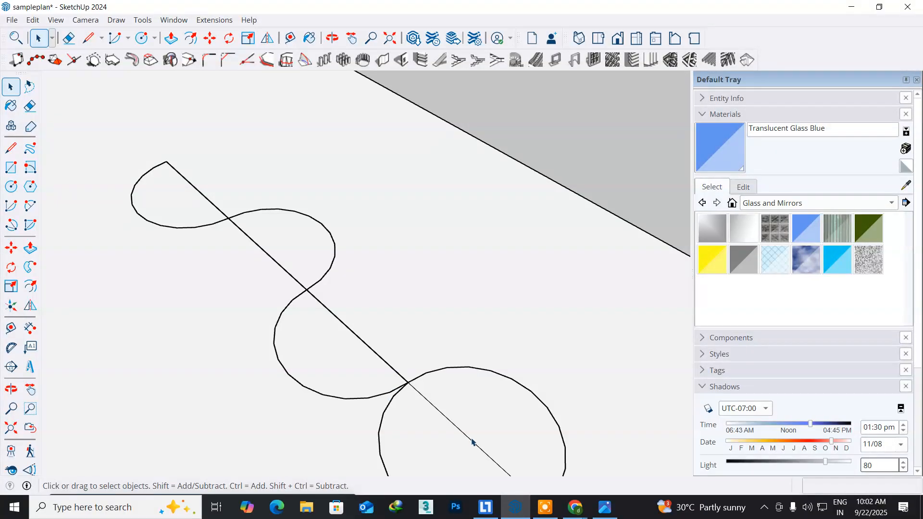
middle_click_drag(469, 436, 359, 325, "shift")
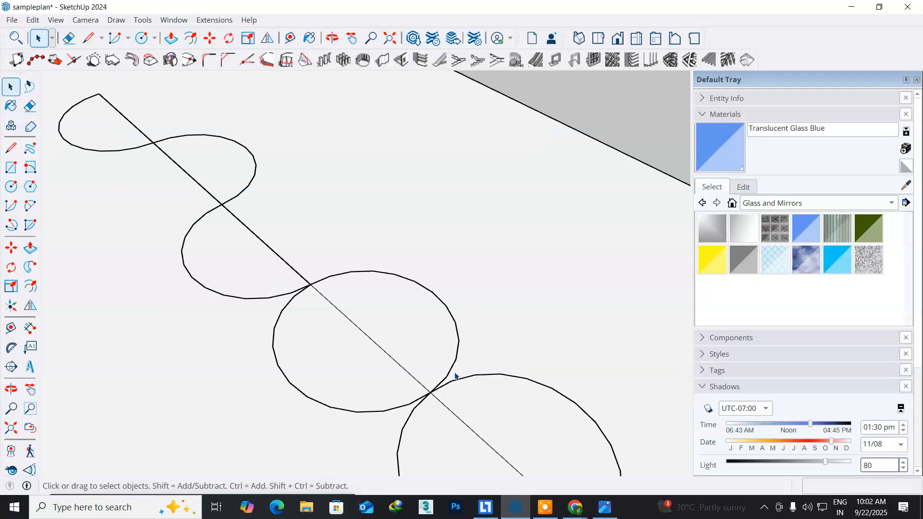
left_click(344, 367)
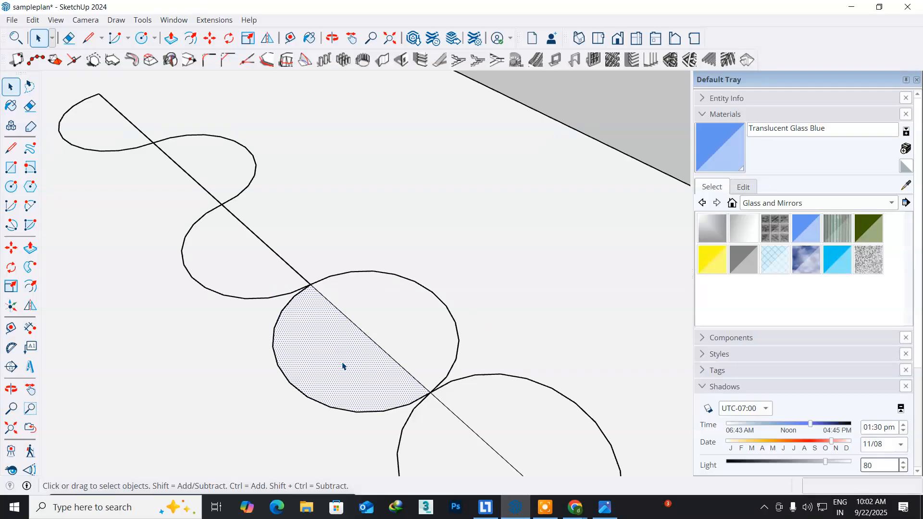
left_click(301, 395)
key("Delete")
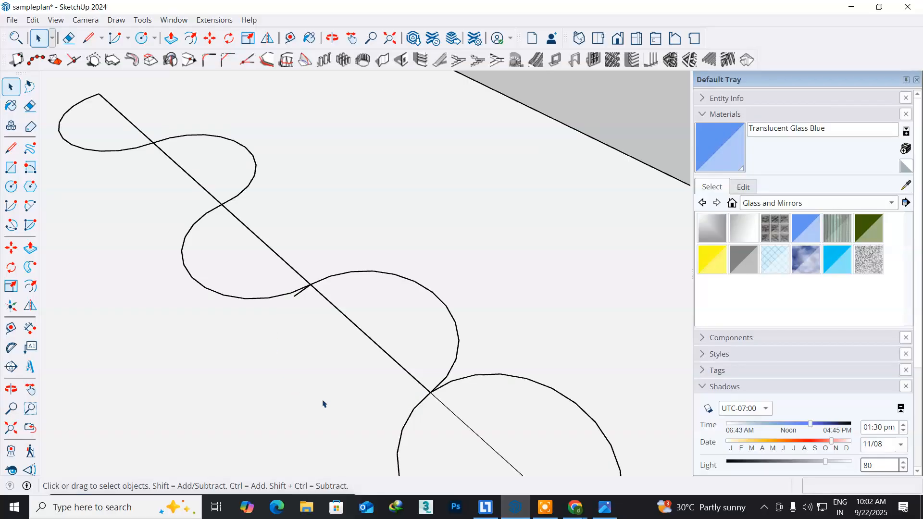
left_click(295, 294)
key("Delete")
Step: Delete the window-side half arc of the fifth circle to continue the wavy curtain profile
middle_click_drag(368, 412, 255, 282)
left_click(391, 284)
key("Delete")
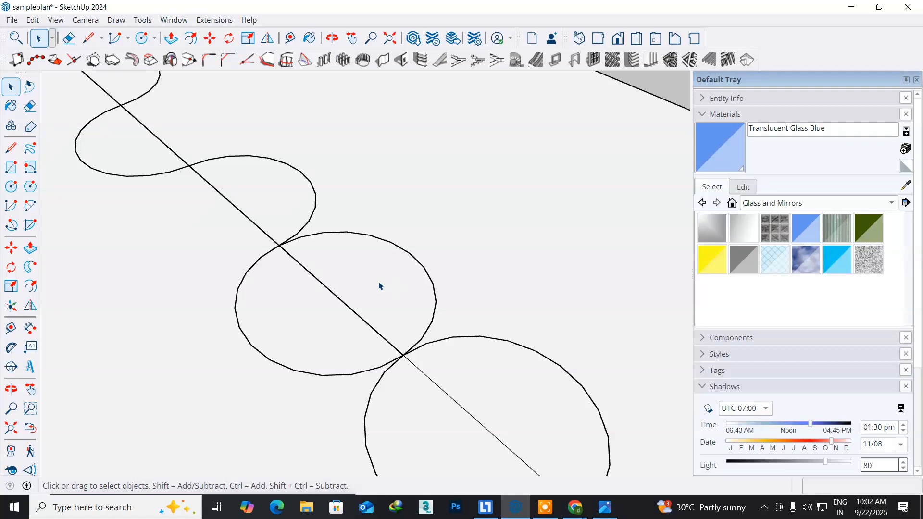
left_click(381, 240)
key("Delete")
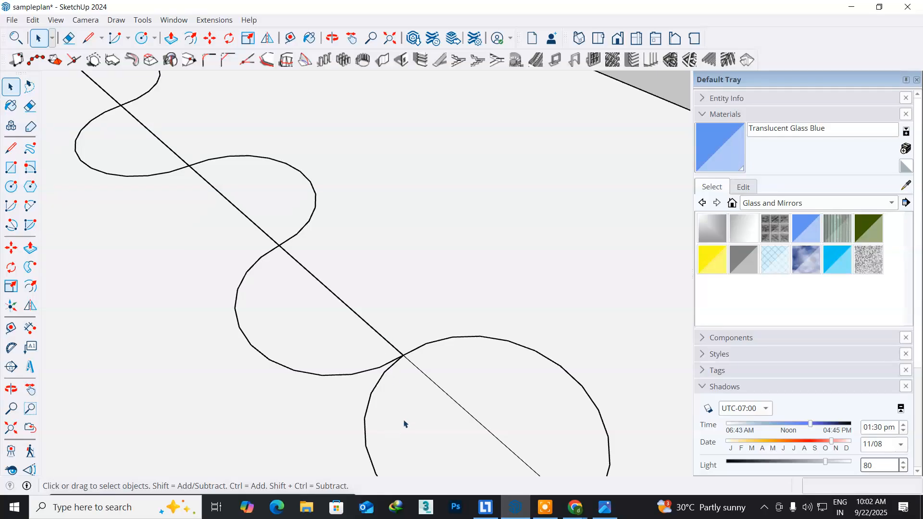
Step: Delete the sixth circle's half arc away from the window, including its leftover segment at the centre line
left_click(424, 423)
key("Delete")
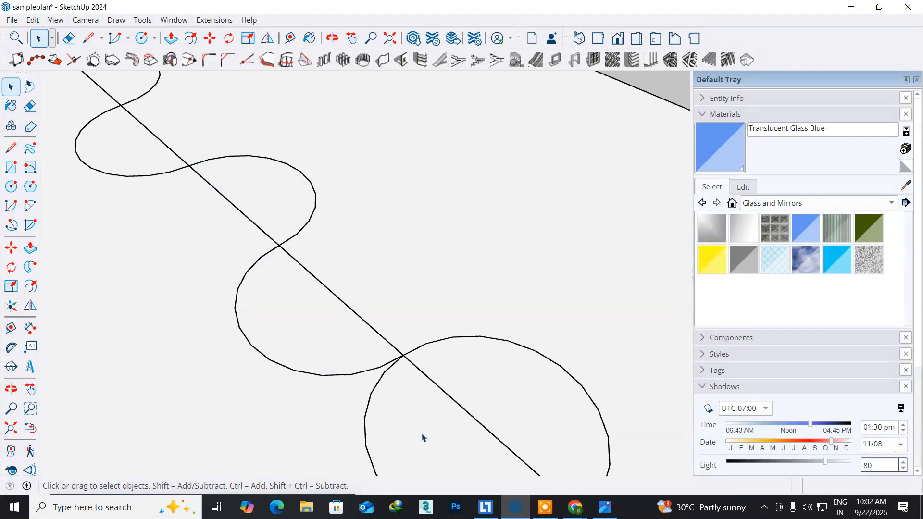
middle_click_drag(419, 451, 283, 272)
left_click(256, 316)
key("Delete")
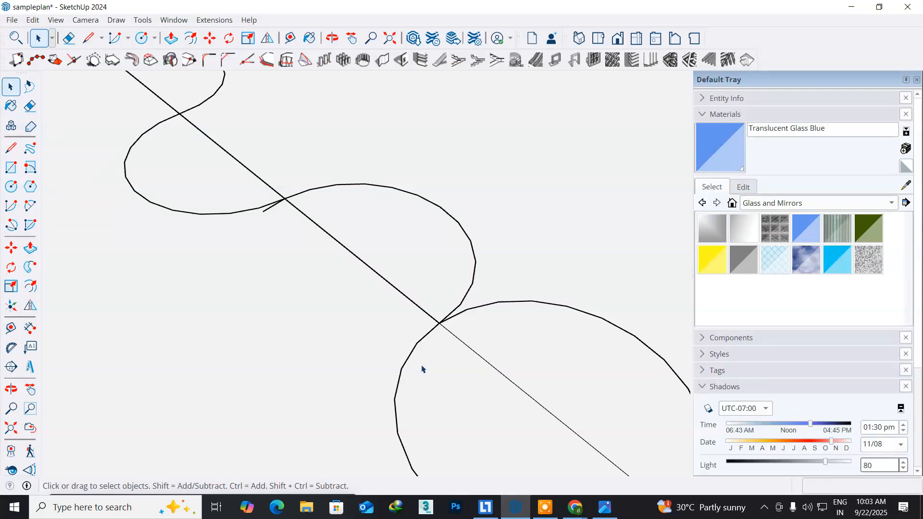
left_click(267, 210)
key("Delete")
Step: Delete the face filling the seventh circle's half on the side away from the window
left_click(355, 233)
left_click(221, 188)
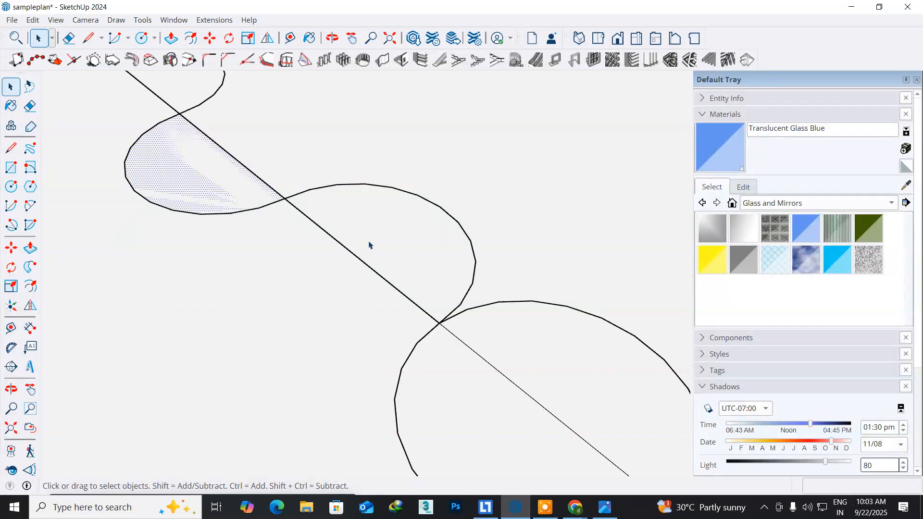
left_click(513, 332)
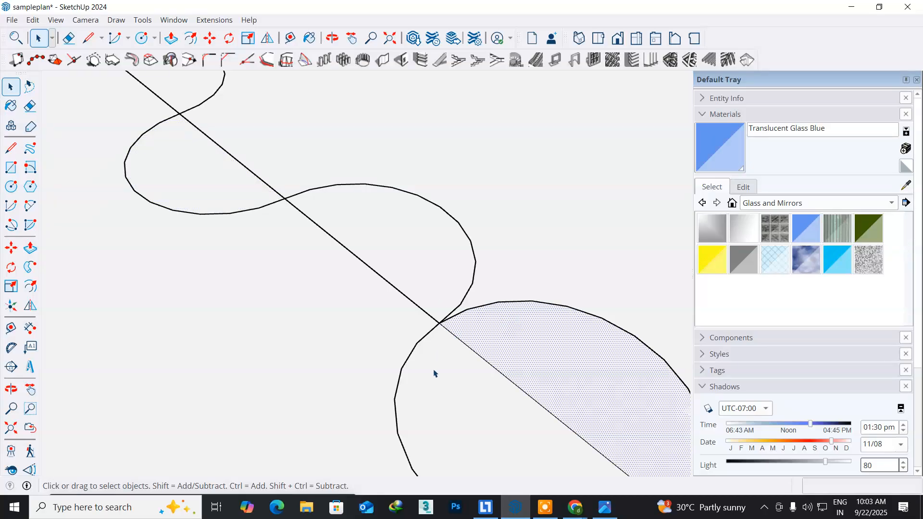
left_click(437, 410)
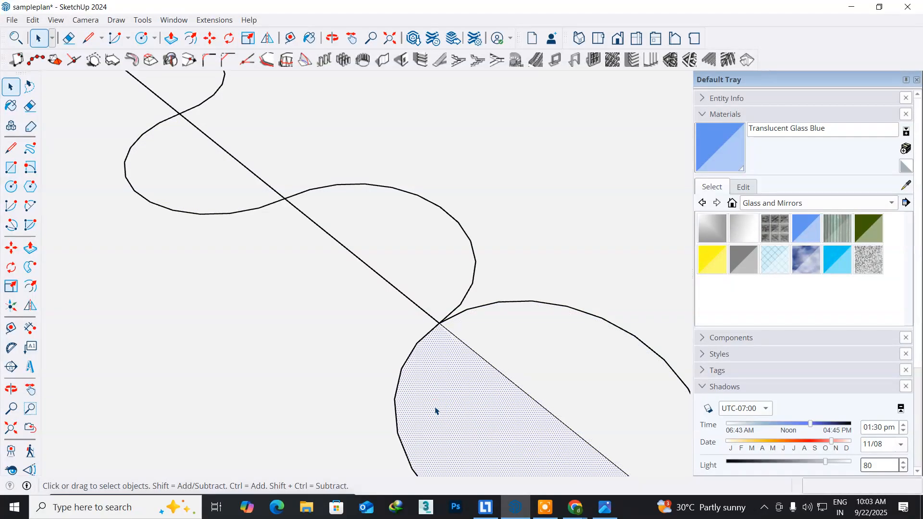
middle_click_drag(445, 443, 254, 314)
key("Delete")
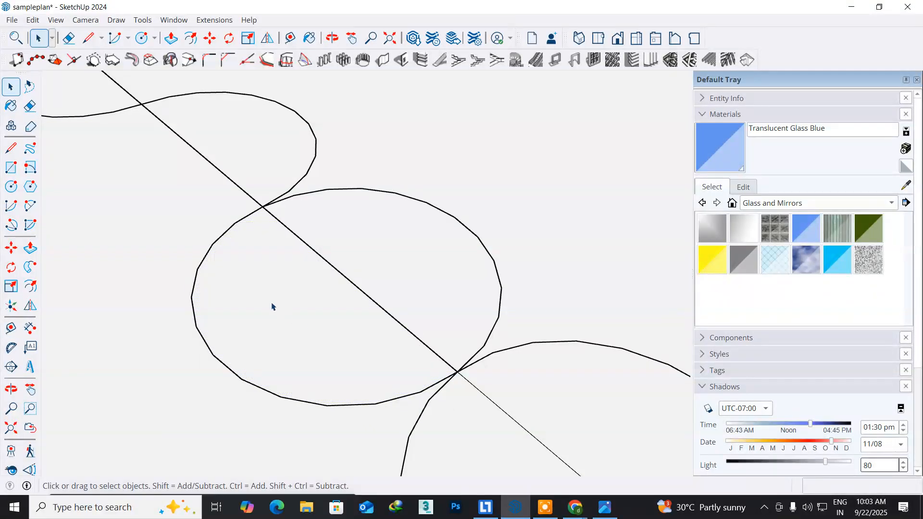
Step: Try deleting the seventh circle's half arc away from the window and its leftover segment, and undo both deletions
left_click(204, 258)
key("Delete")
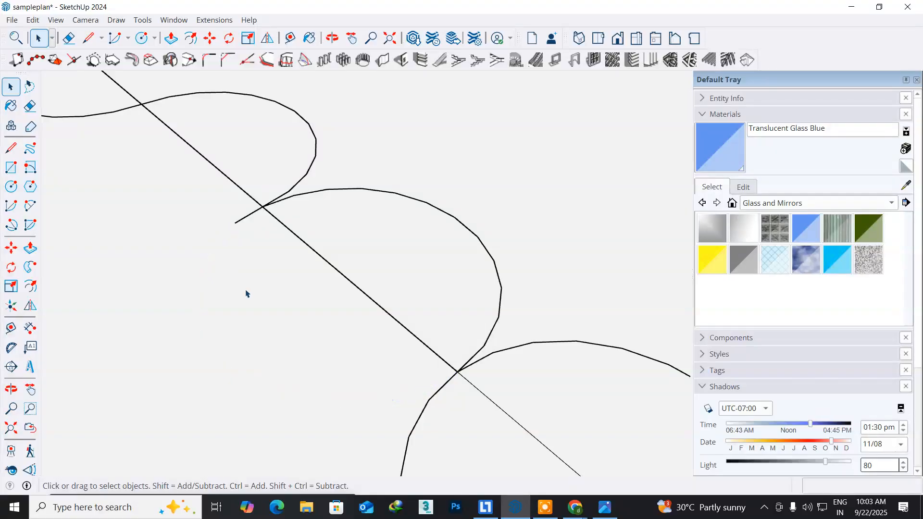
left_click(237, 222)
key("Delete")
key("ctrl+z")
key("ctrl+z")
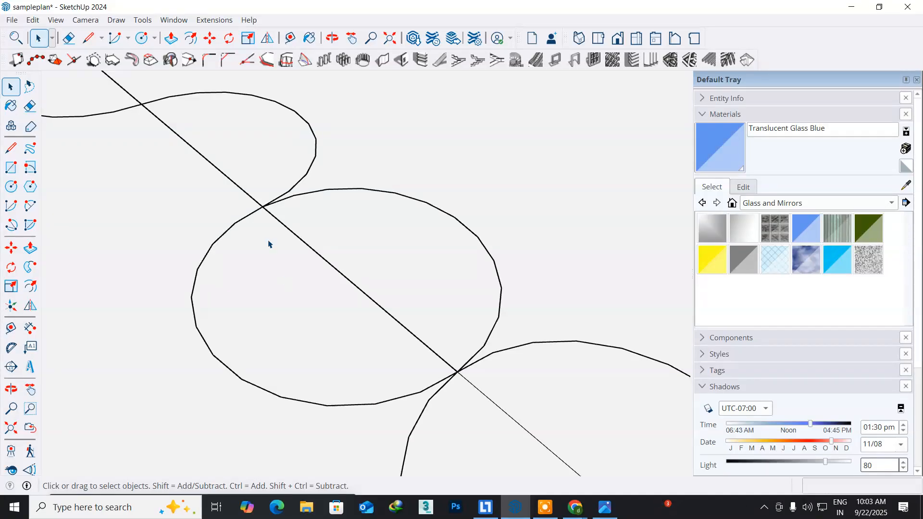
Step: Delete the seventh circle's window-side face and half arc to continue the wavy profile
left_click(356, 252)
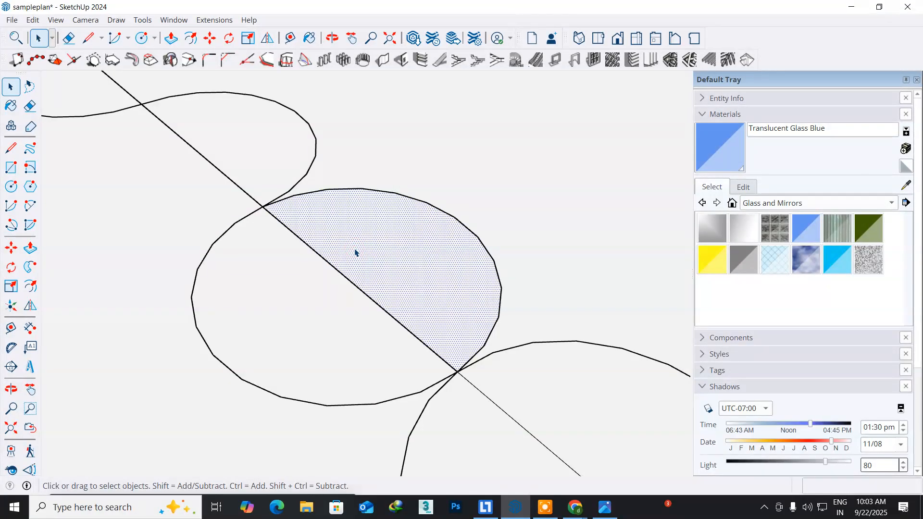
key("Delete")
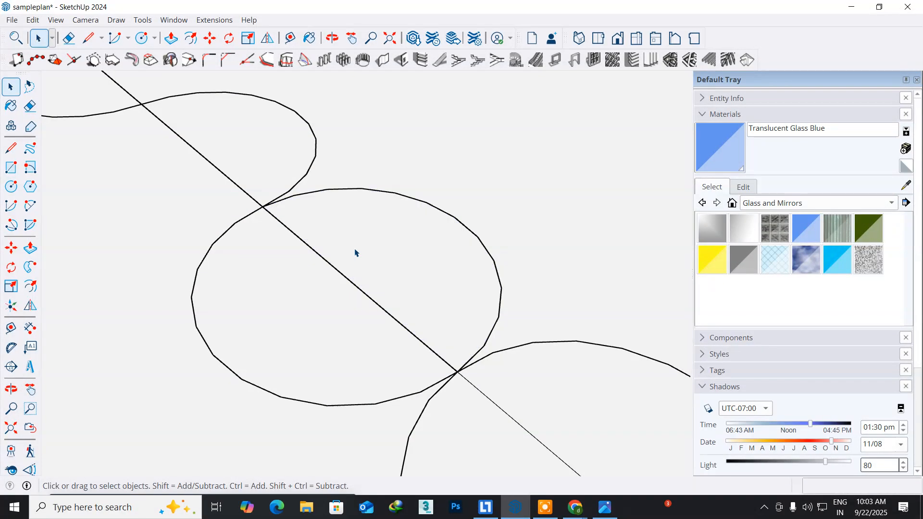
left_click(328, 191)
key("Delete")
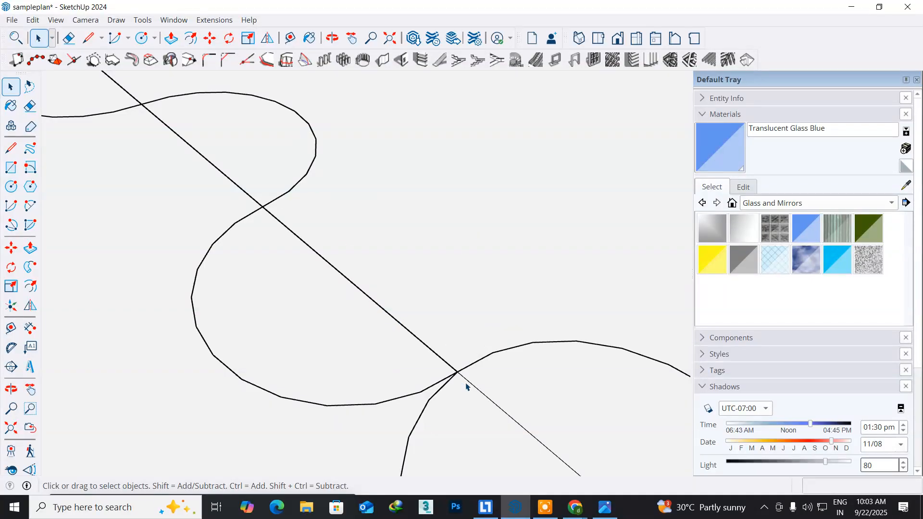
Step: Delete the eighth circle's face and half arc away from the window, including the leftover segment at the centre line
middle_click_drag(470, 401, 309, 255)
left_click(306, 314)
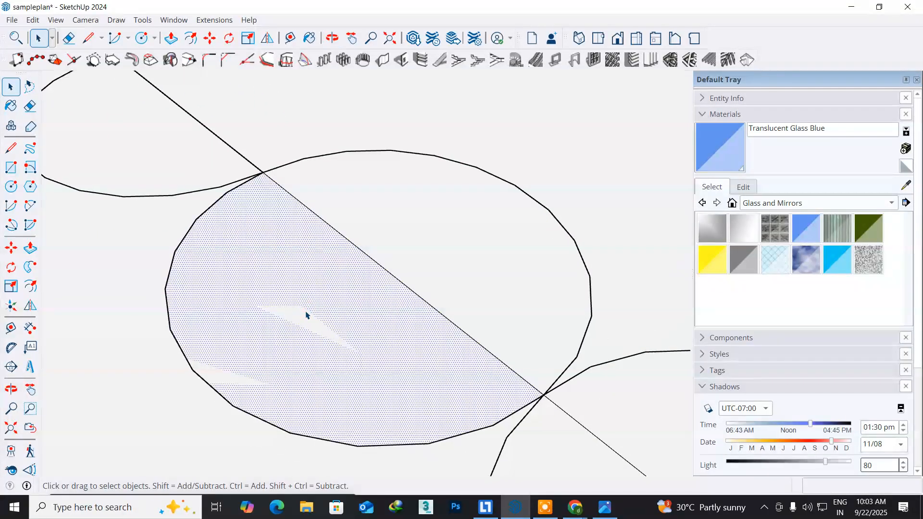
key("Delete")
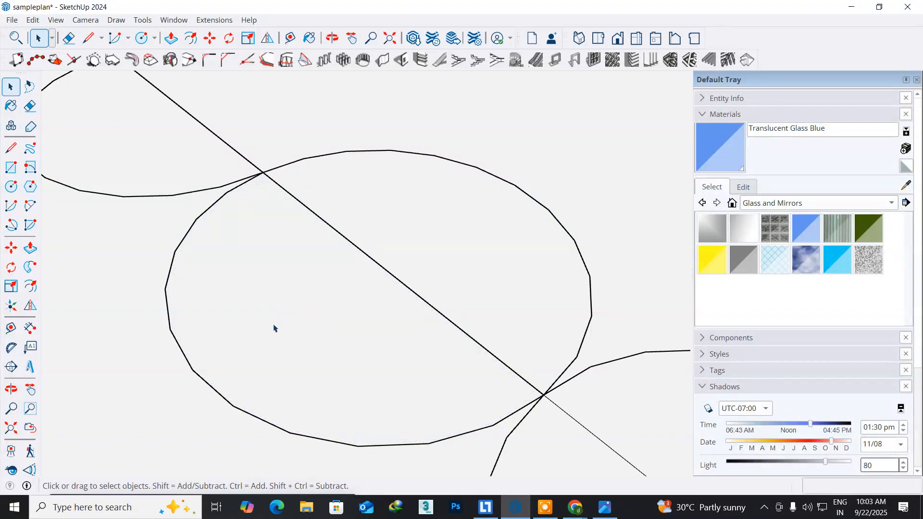
left_click(177, 341)
key("Delete")
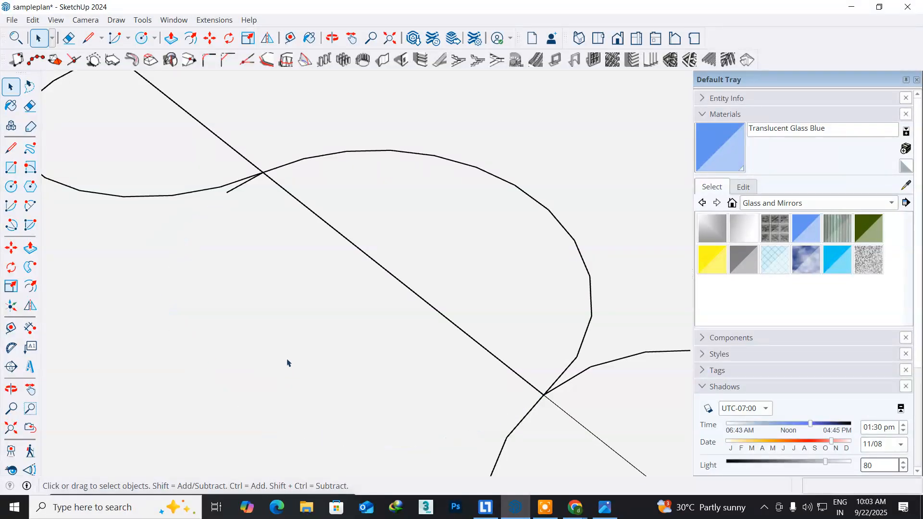
left_click(237, 188)
key("Delete")
Step: Delete the face and half arc on the window side of the ninth circle
scroll(311, 292, "down", 6)
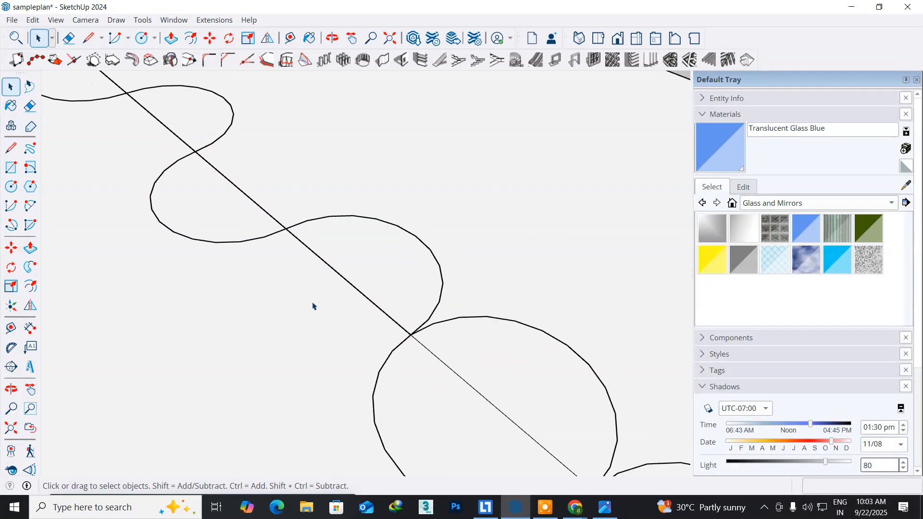
middle_click_drag(338, 367, 169, 236)
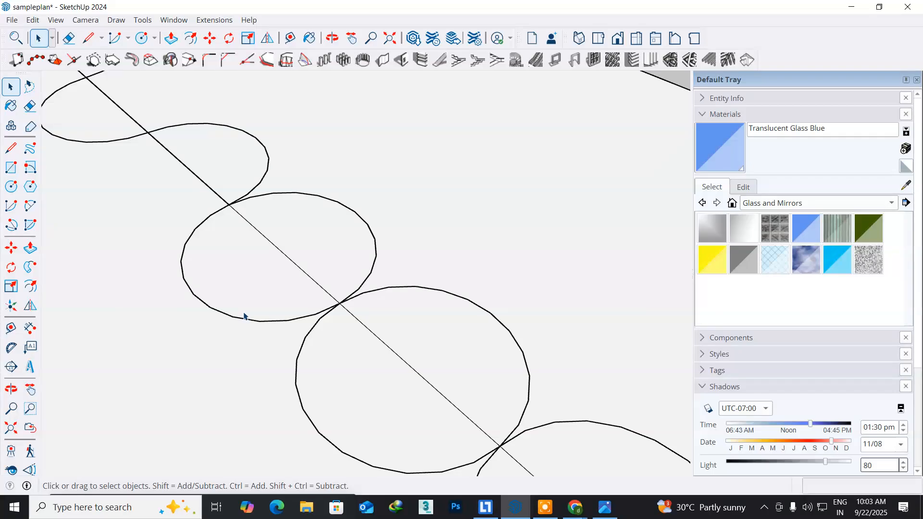
left_click(306, 251)
key("Delete")
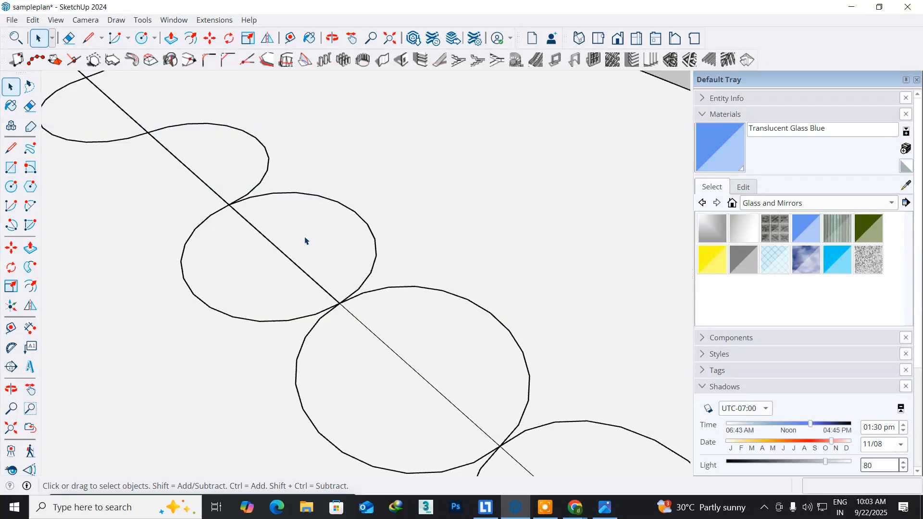
left_click(313, 198)
key("Delete")
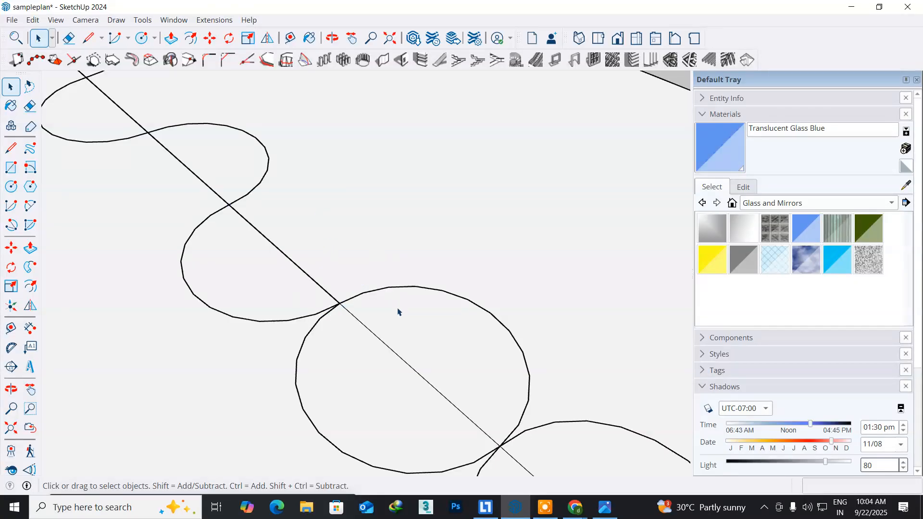
Step: Delete the tenth circle's face, half arc and leftover segment on the side away from the window
left_click(405, 418)
key("Delete")
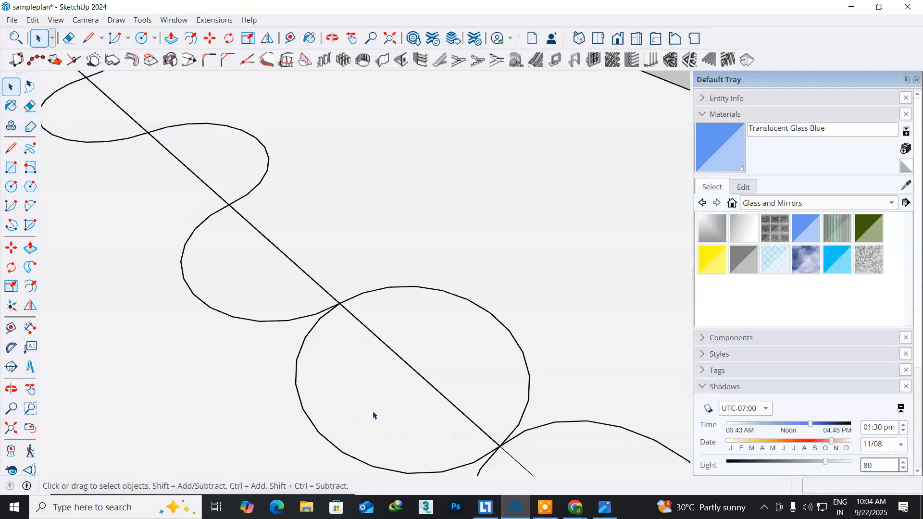
left_click(302, 346)
key("Delete")
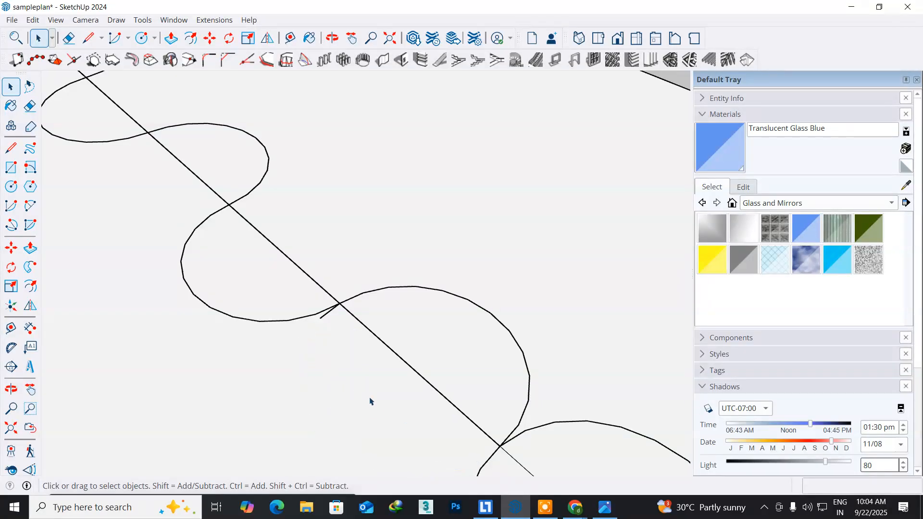
left_click(326, 316)
key("Delete")
Step: Delete the eleventh circle's window-side half arc
middle_click_drag(373, 408, 336, 296)
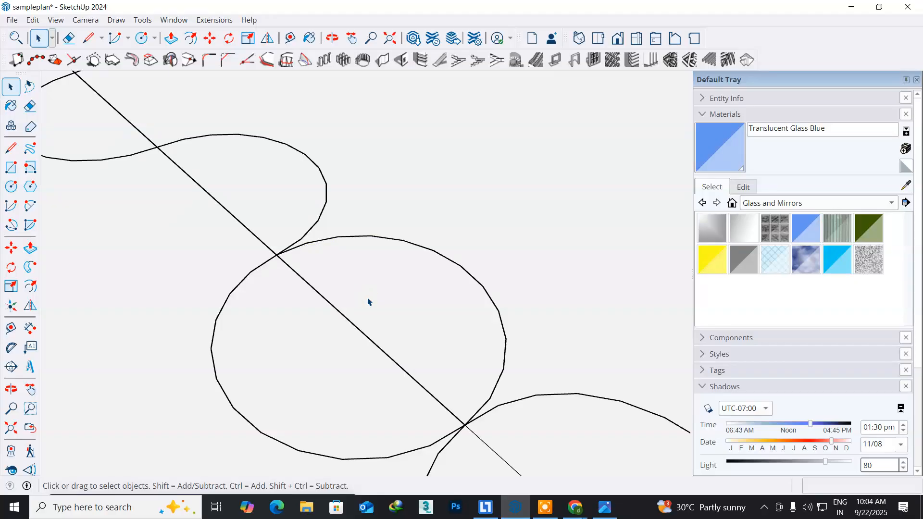
left_click(370, 239)
key("Delete")
Step: Remove the twelfth circle's half away from the window: its face, arc and leftover segment at the centre line
scroll(452, 412, "down", 3)
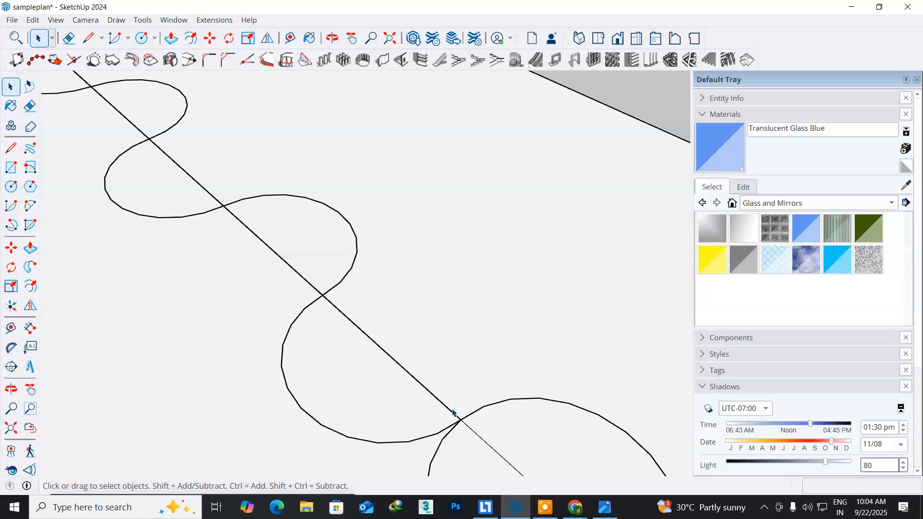
middle_click_drag(464, 444, 283, 251)
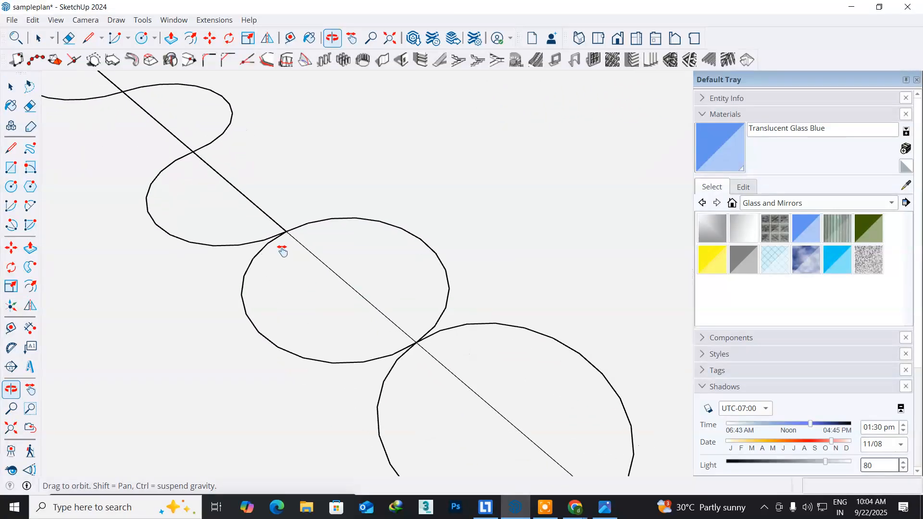
left_click(300, 300)
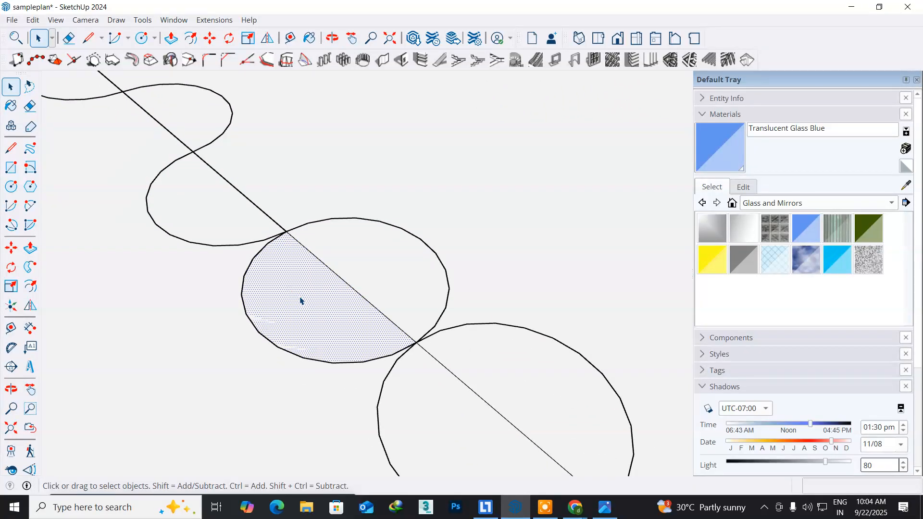
key("Delete")
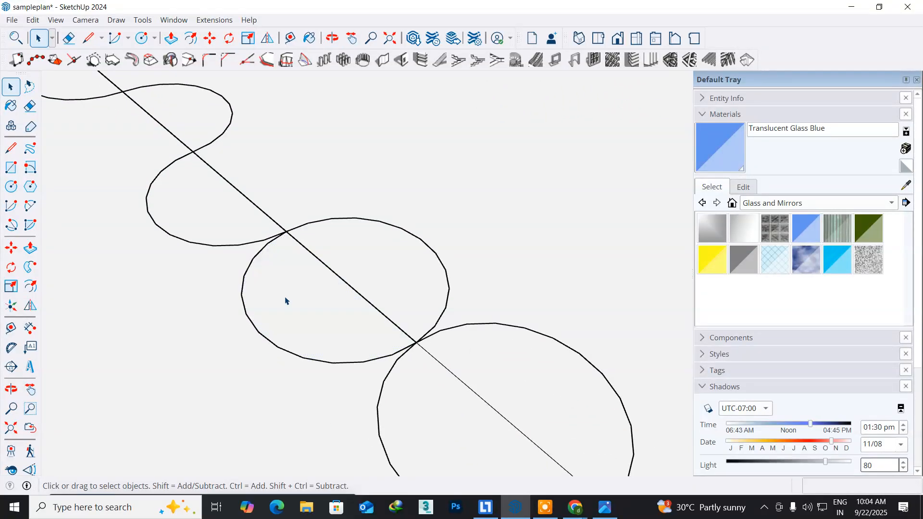
left_click(251, 328)
key("Delete")
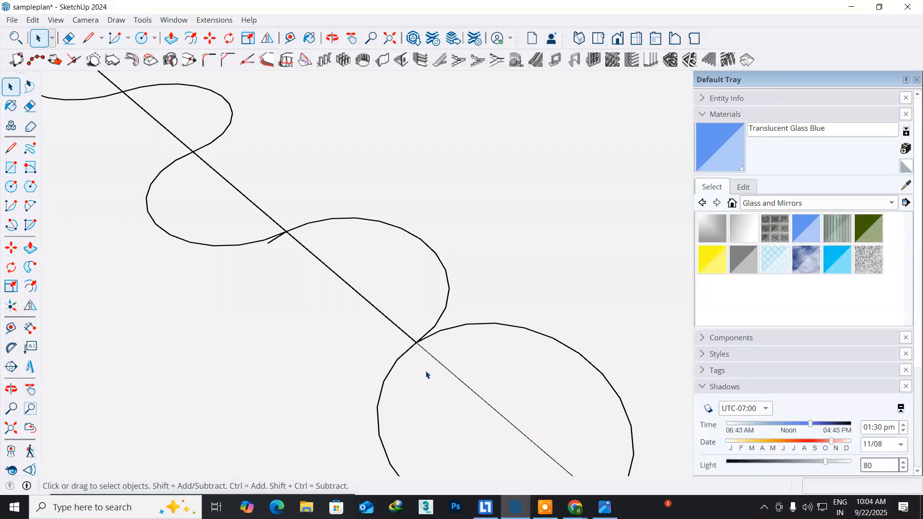
left_click(268, 242)
key("Delete")
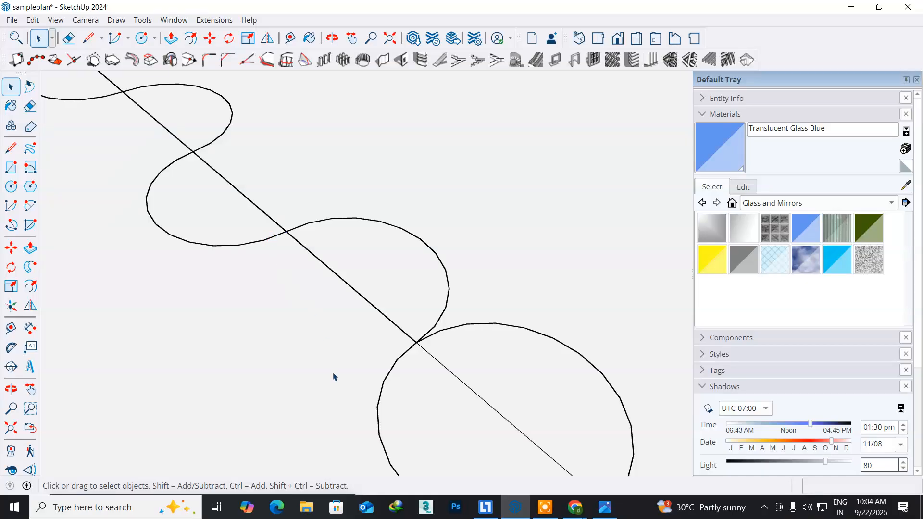
Step: Delete the thirteenth circle's window-side face and half arc
middle_click_drag(358, 412, 210, 286)
left_click(363, 266)
key("Delete")
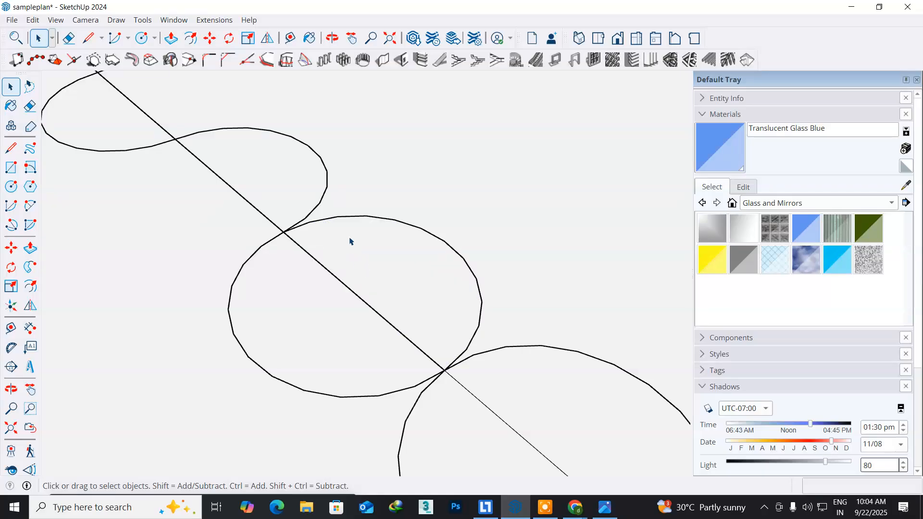
left_click(345, 218)
key("Delete")
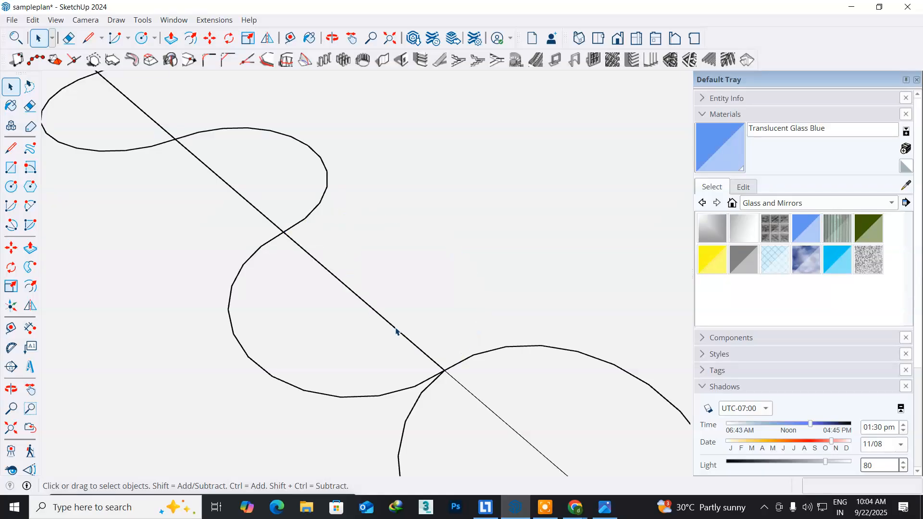
Step: Delete the fourteenth circle's face and half arc on the side away from the window
left_click(448, 432)
middle_click_drag(447, 436, 244, 194)
key("Delete")
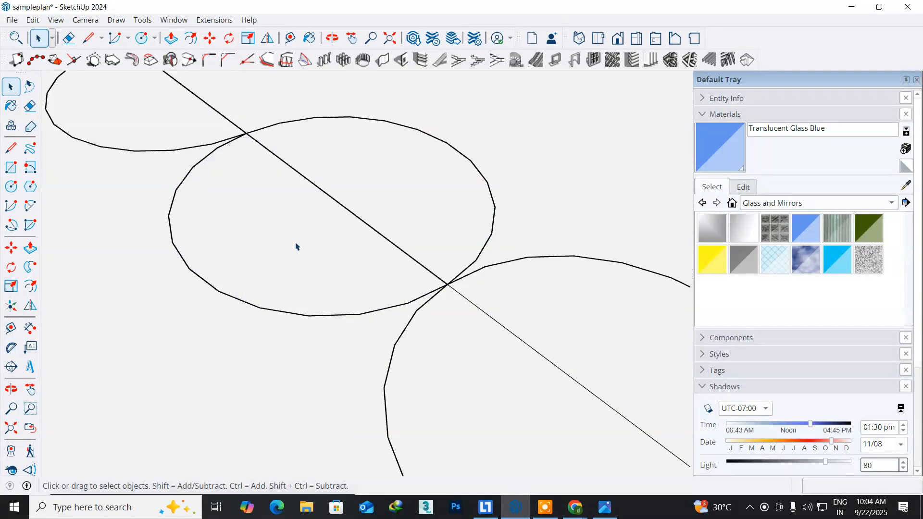
left_click(216, 291)
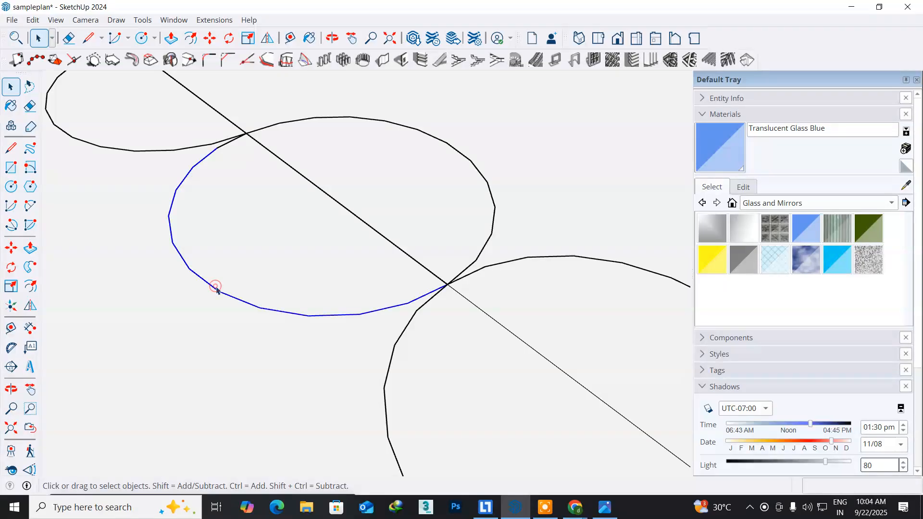
key("Delete")
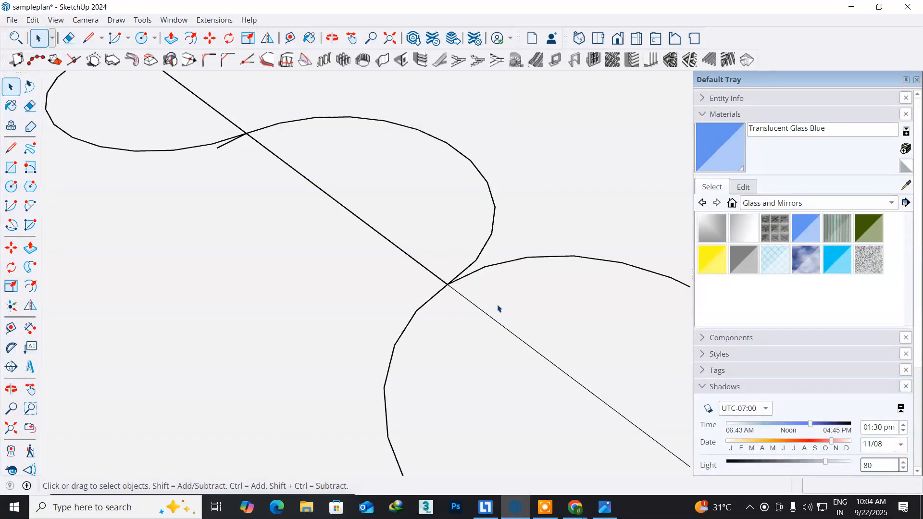
Step: Delete the fifteenth circle's window-side face and half arc
left_click(524, 305)
key("Delete")
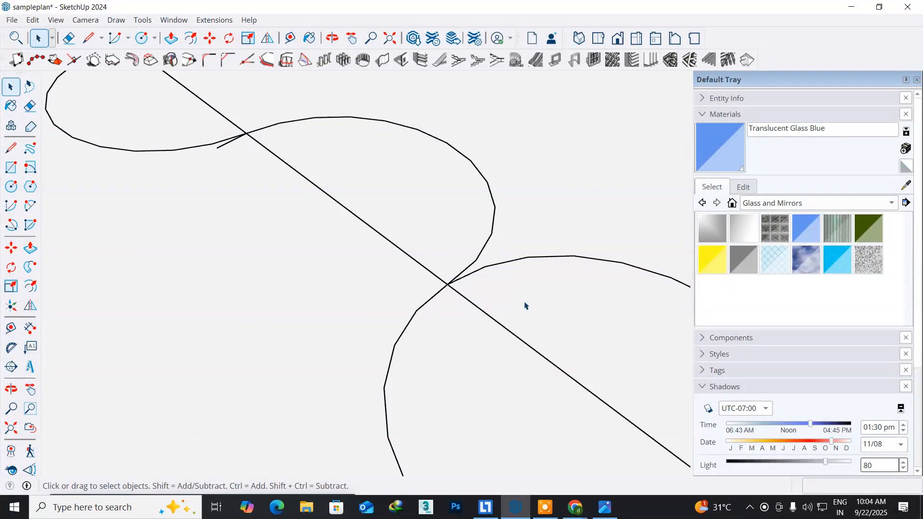
left_click(523, 260)
key("Delete")
Step: Delete the leftover segment of the fourteenth circle's arc where it meets the centre line
scroll(536, 297, "down", 2)
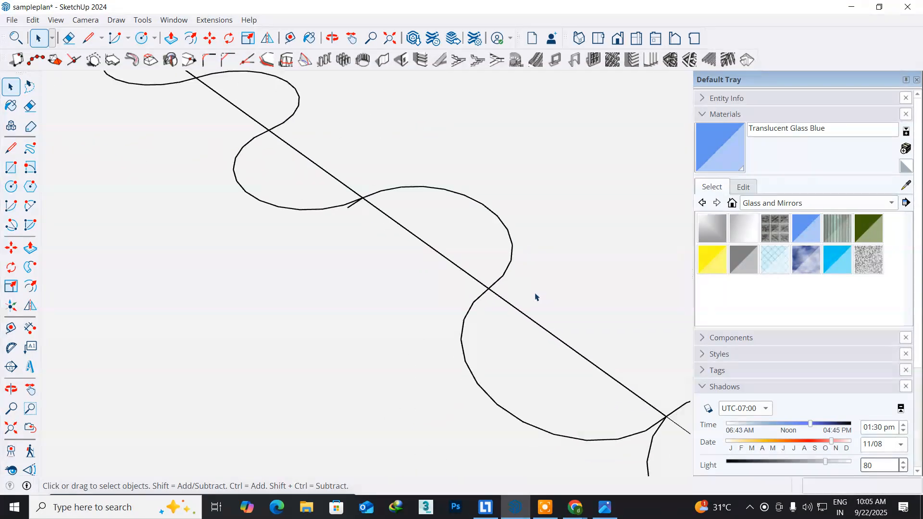
scroll(536, 297, "down", 2)
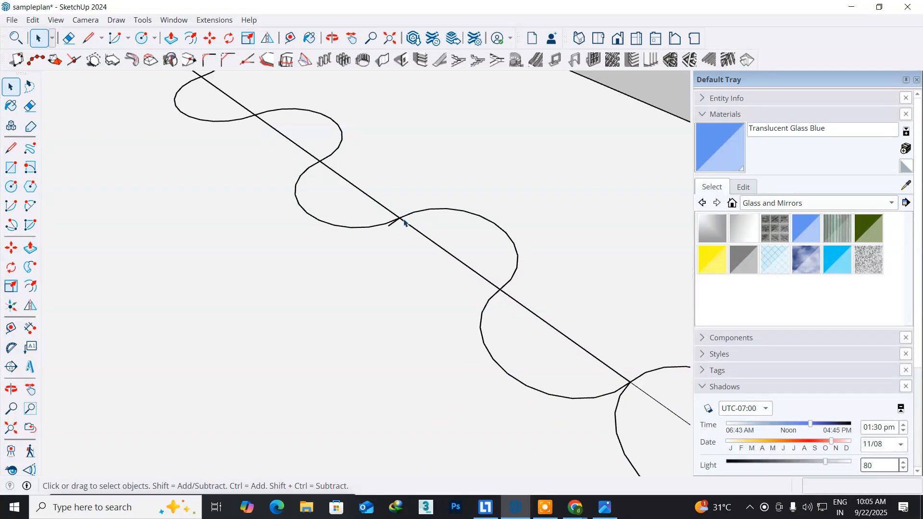
scroll(403, 222, "up", 3)
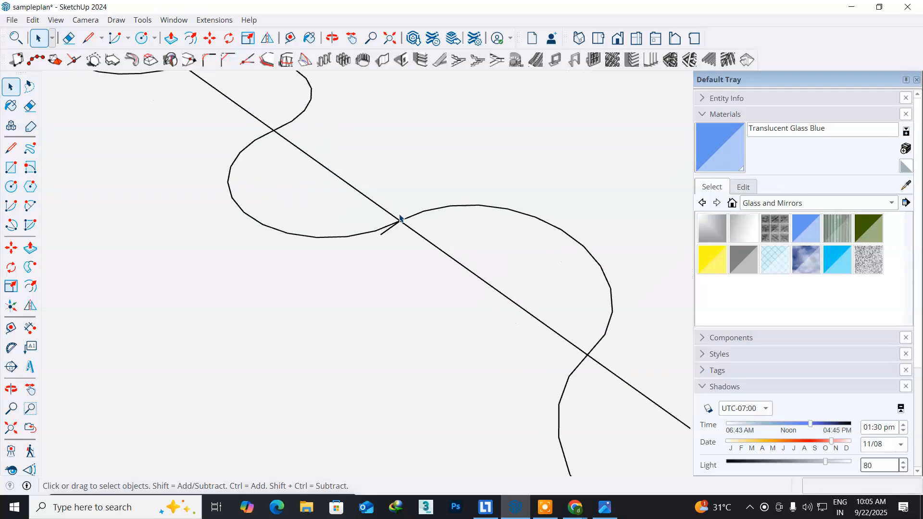
left_click(369, 250)
key("Delete")
scroll(426, 320, "down", 5)
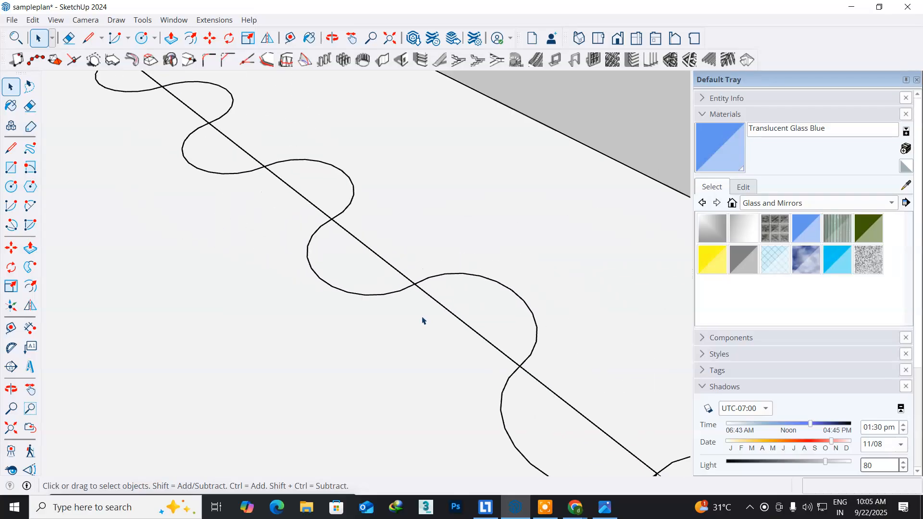
Step: Delete the last circle's half arc on the side away from the window and its leftover segment at the centre line
middle_click_drag(456, 402, 191, 212)
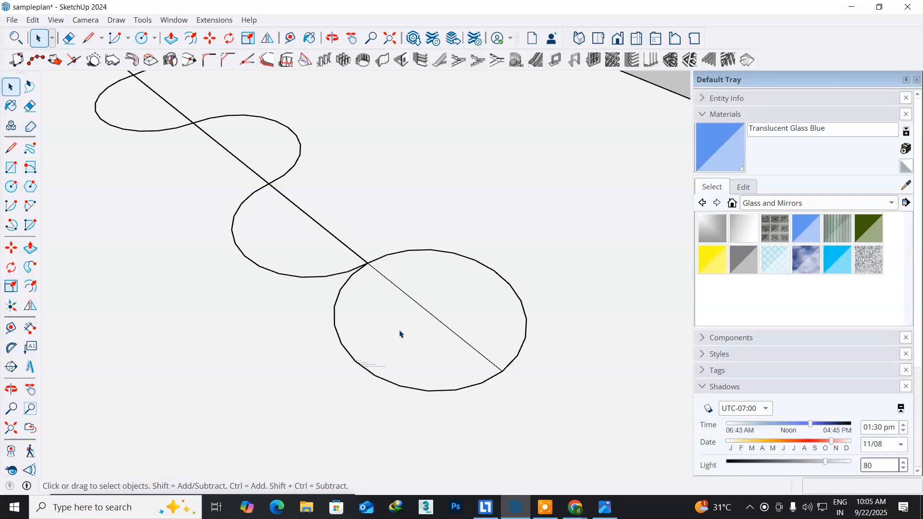
left_click(353, 360)
key("Delete")
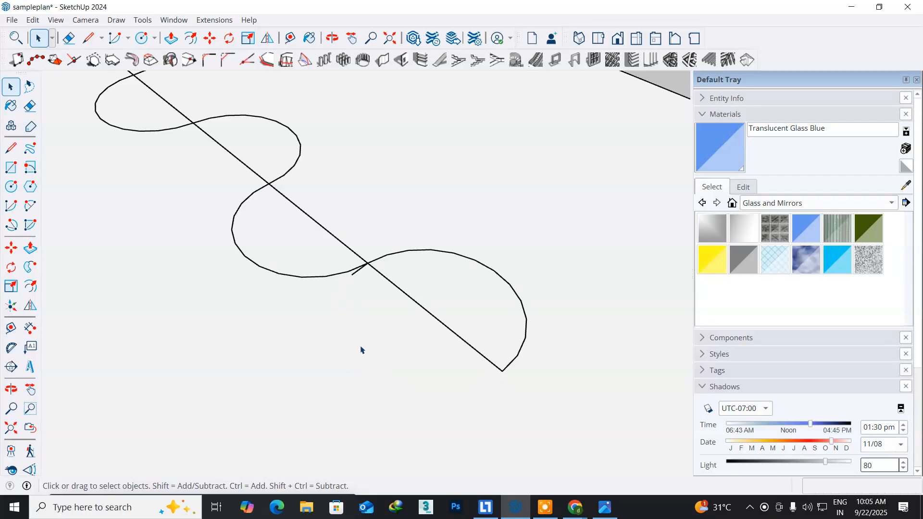
scroll(355, 290, "up", 3)
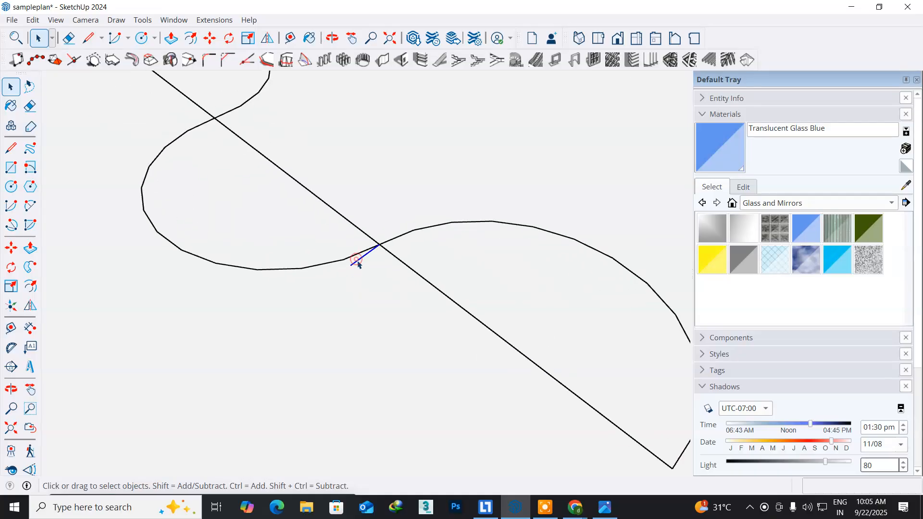
Step: Offset the outline of the last half-circle face inward by 1"
left_click(30, 267)
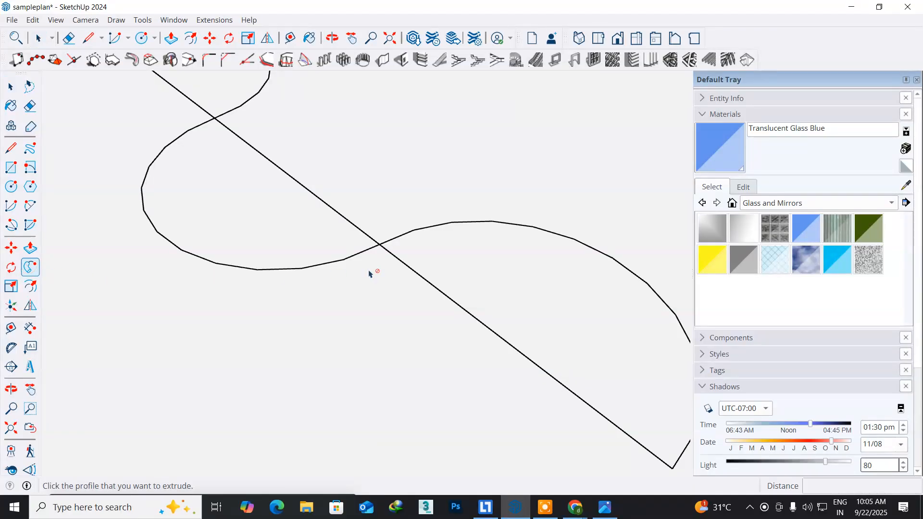
left_click(30, 287)
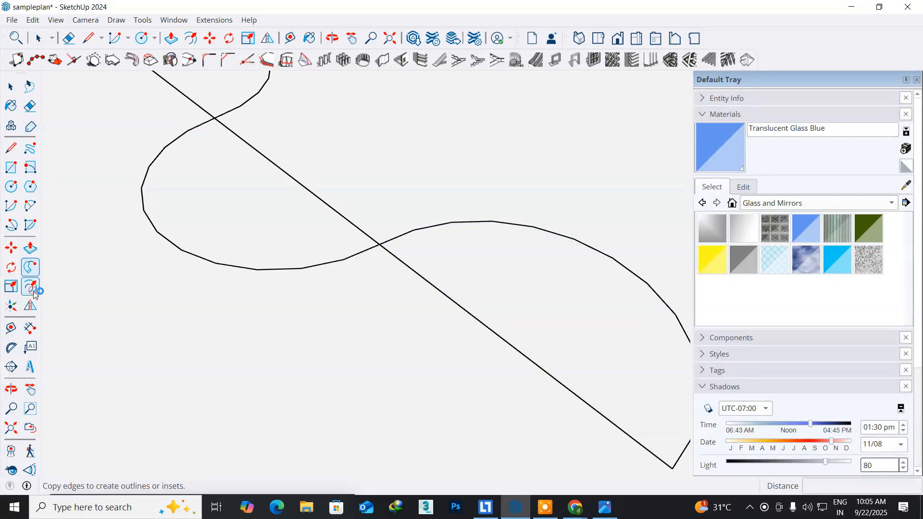
left_click(471, 243)
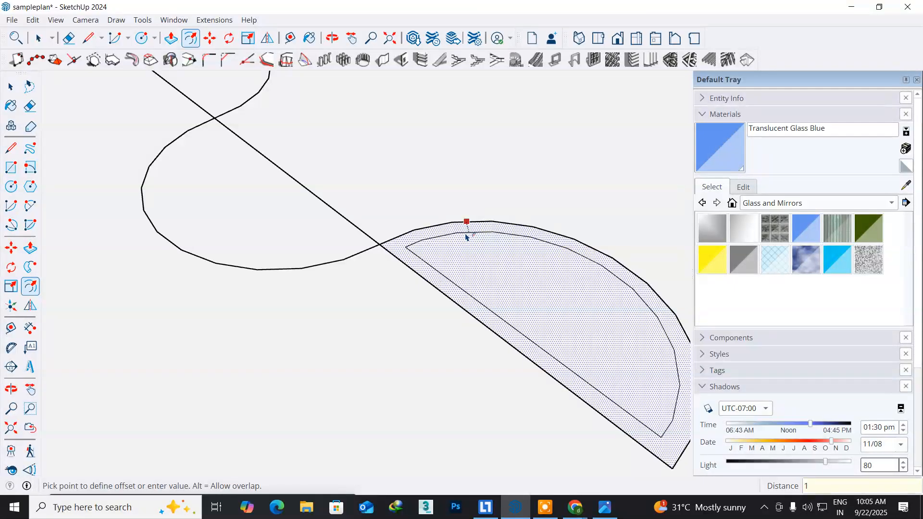
key("Return")
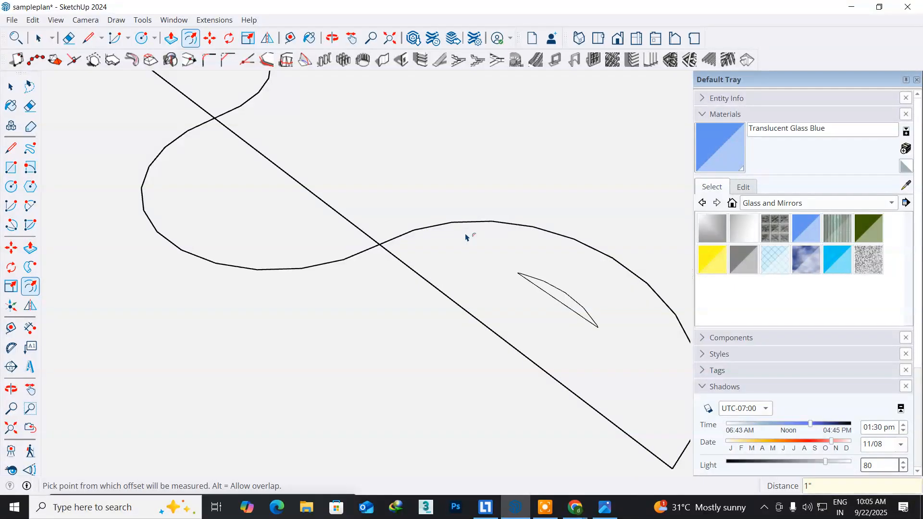
Step: Undo the 1-inch offset, and offset the two nearest half-round faces of the wavy outline inward by about 1/8 inch
key("ctrl+z")
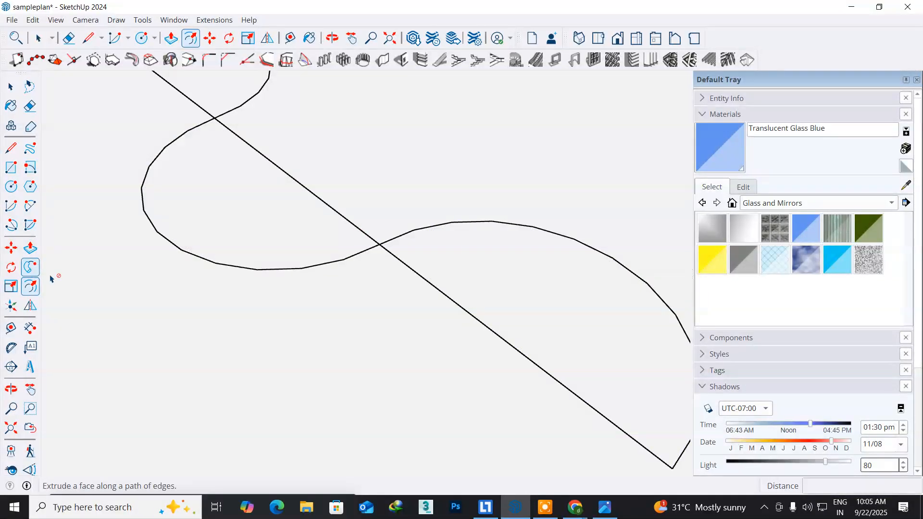
left_click(500, 317)
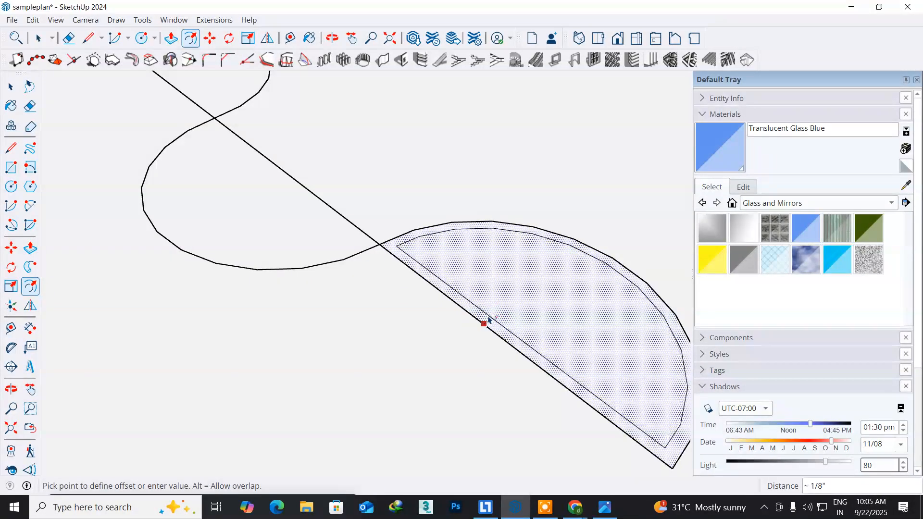
left_click(488, 318)
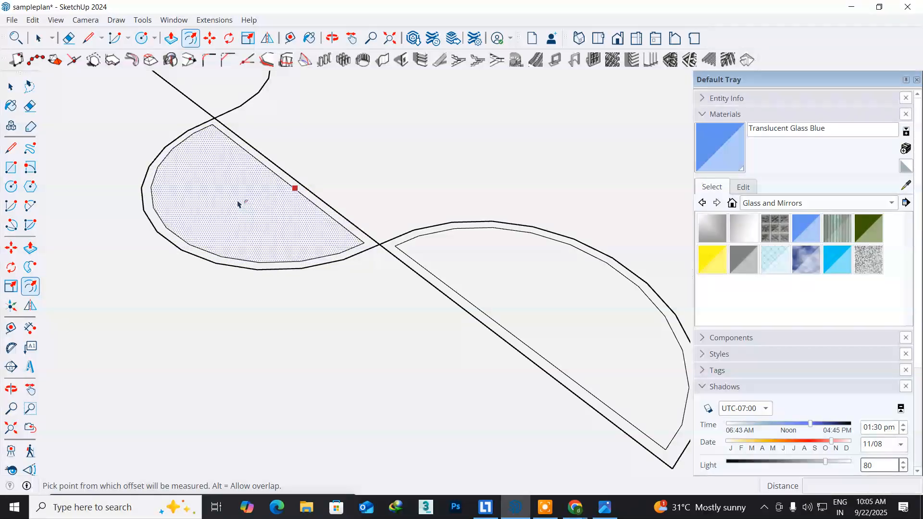
Step: Try to repeat the inward offset on the third half-round face, and undo the oversized result
left_click(185, 134)
middle_click_drag(185, 134, 324, 340)
double_click(346, 283)
double_click(140, 177)
middle_click_drag(191, 114, 382, 286, "shift")
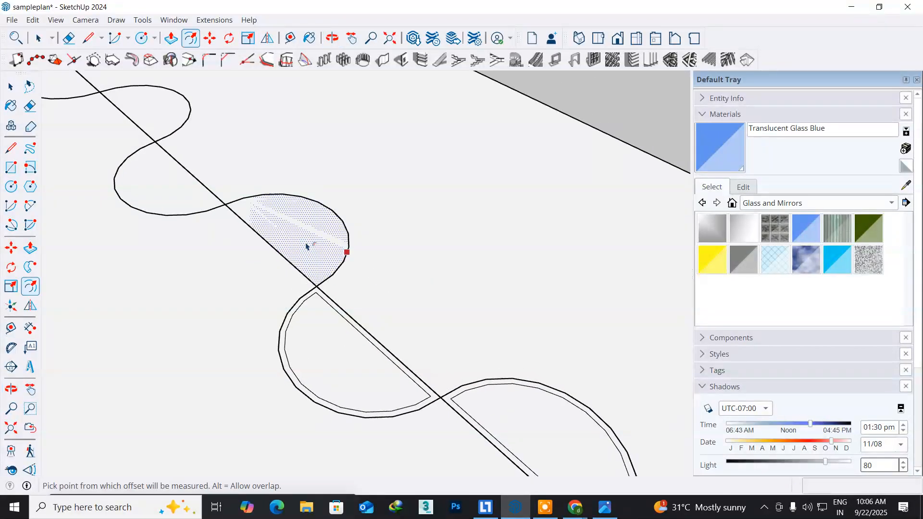
double_click(308, 245)
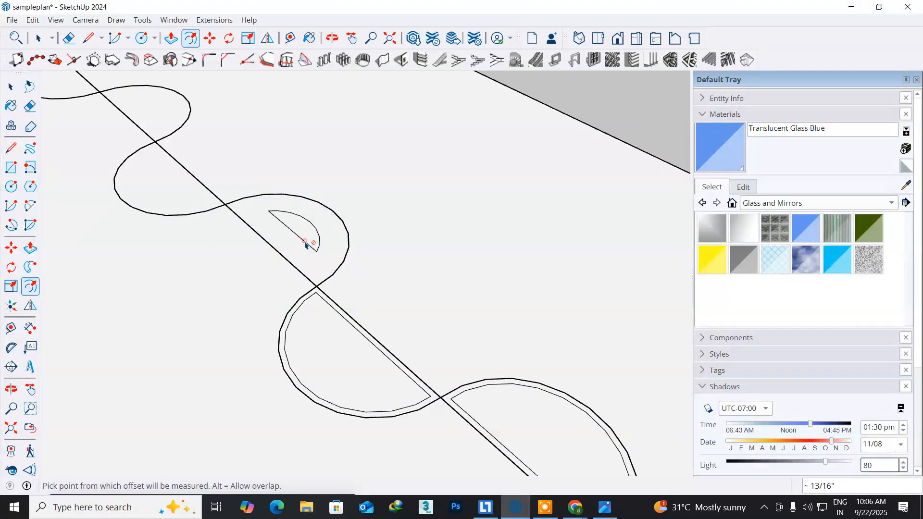
key("ctrl+z")
Step: Offset the third half-round face inward by about 1/4 inch and repeat the offset on the fourth and fifth faces
left_click(249, 226)
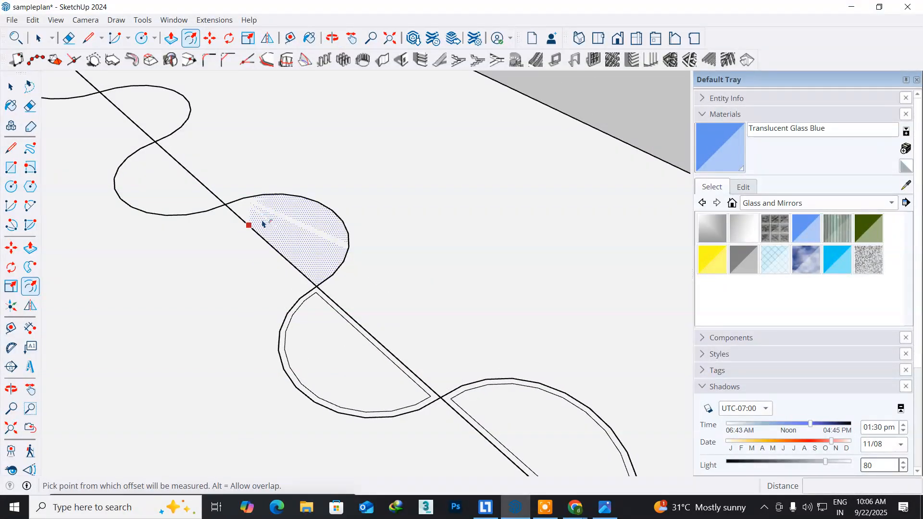
left_click(262, 224)
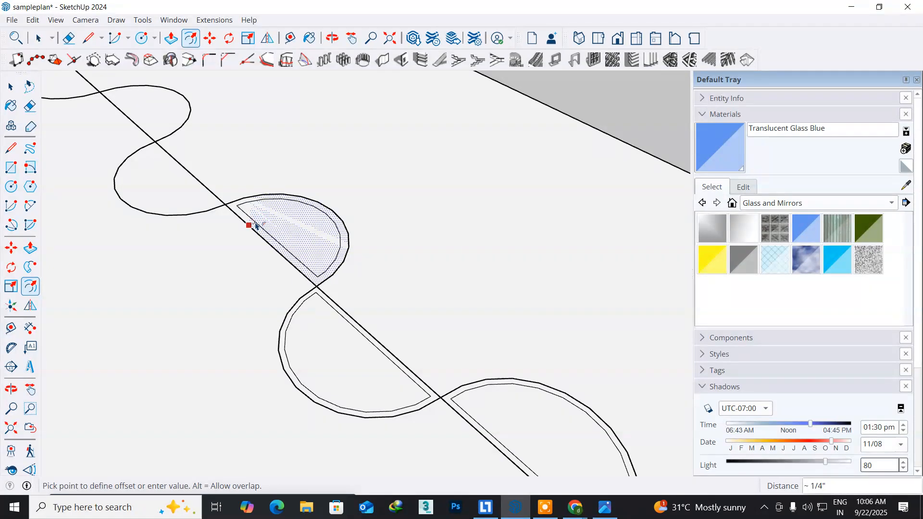
left_click(255, 226)
double_click(163, 188)
middle_click_drag(180, 139, 408, 294)
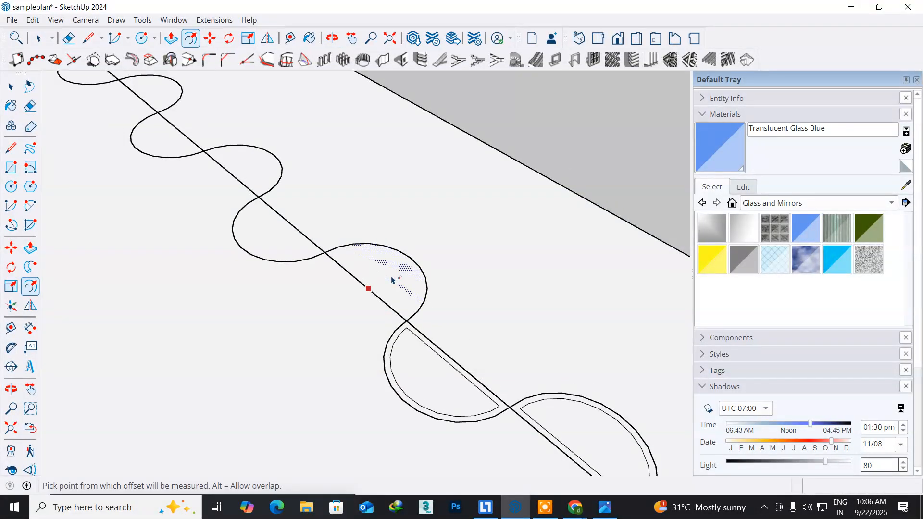
double_click(388, 276)
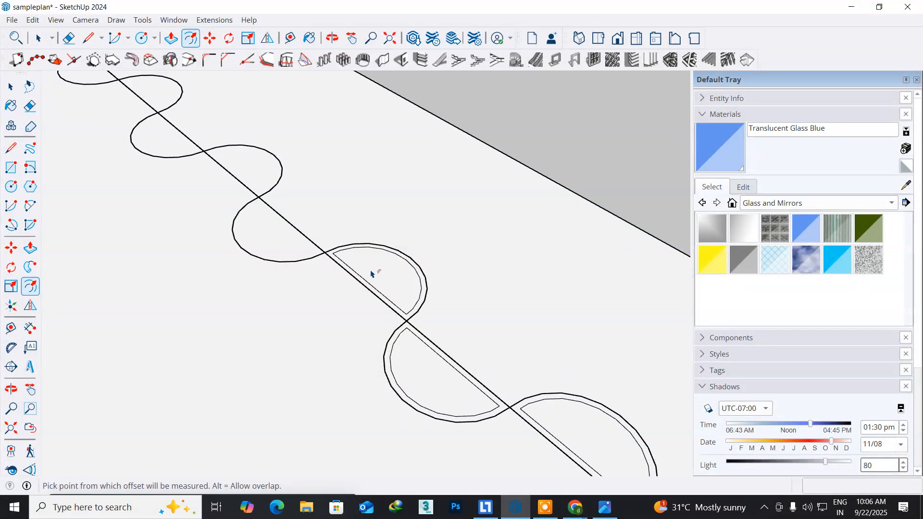
Step: Repeat the inward offset on the seventh half-round face, on the window side of the straight line
double_click(258, 234)
double_click(254, 168)
middle_click_drag(220, 155, 354, 315)
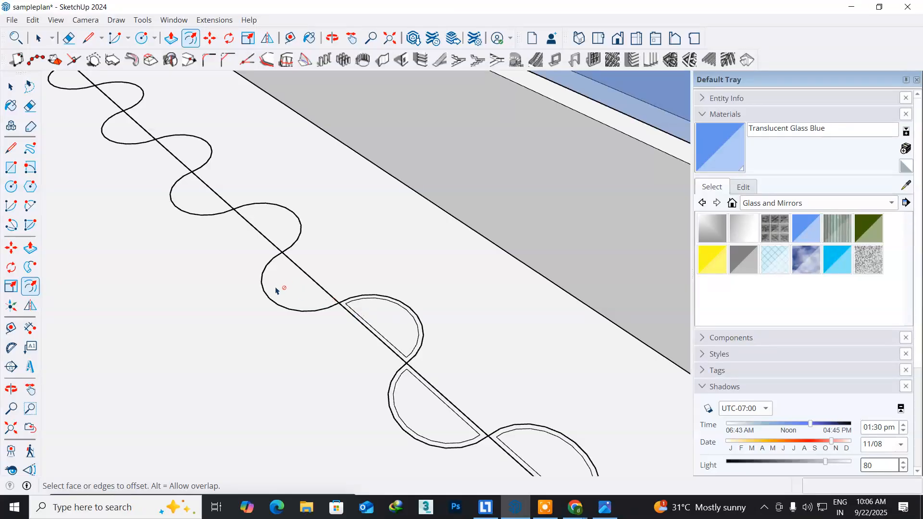
left_click(289, 241)
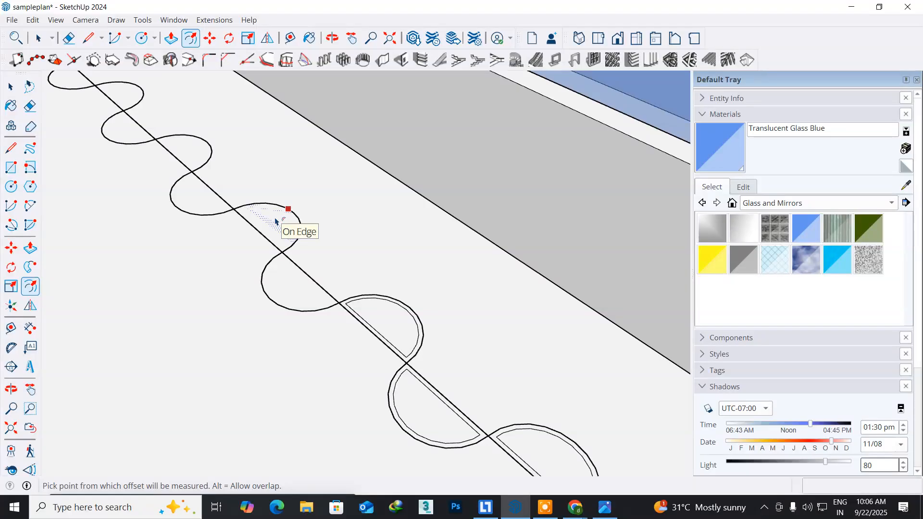
left_click(276, 220)
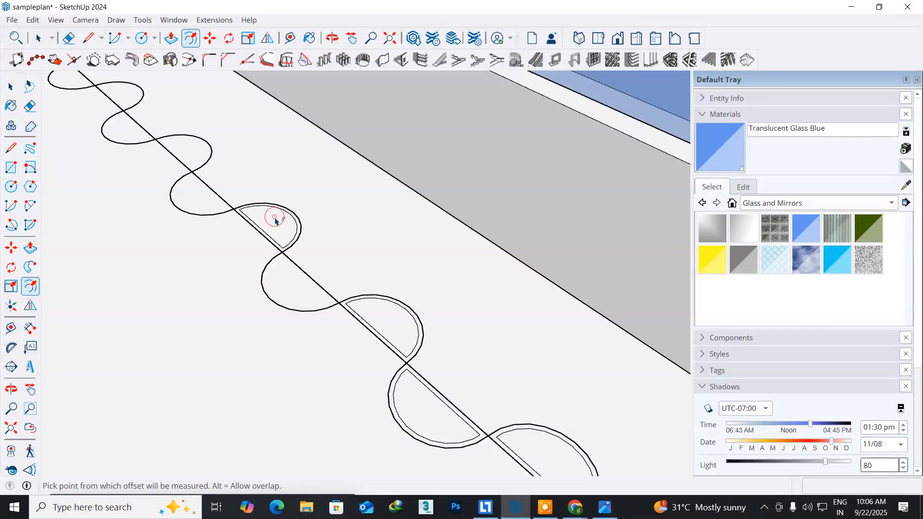
left_click(270, 229)
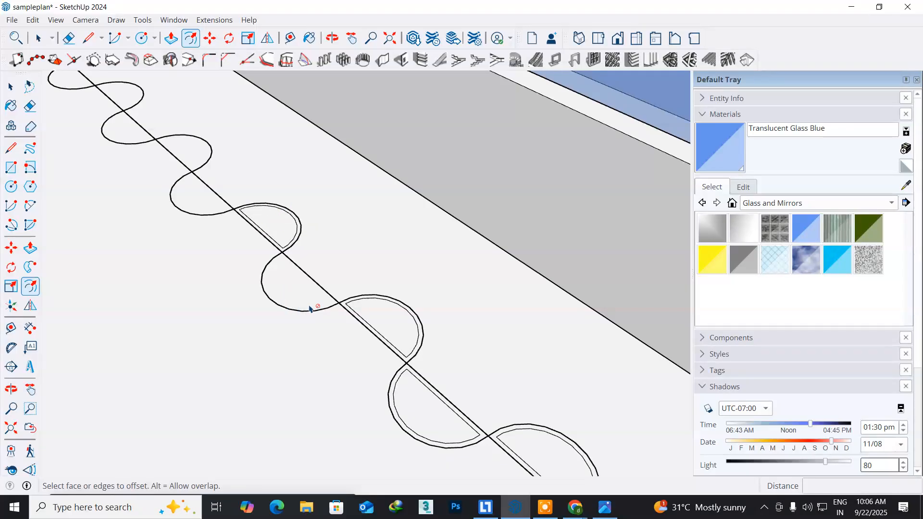
Step: Repeat the same inward offset on the last five half-round faces, up to the far end of the wavy outline
scroll(309, 309, "up", 3)
scroll(309, 309, "up", 2)
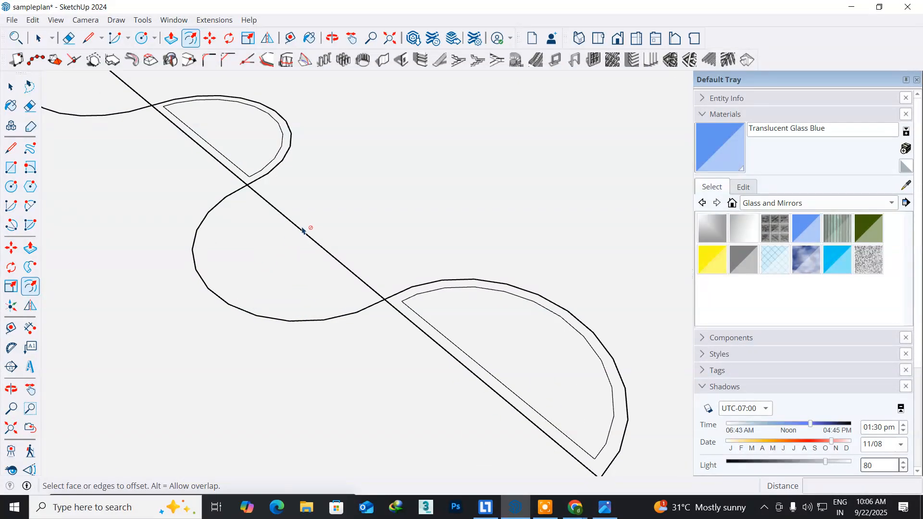
scroll(269, 251, "down", 3)
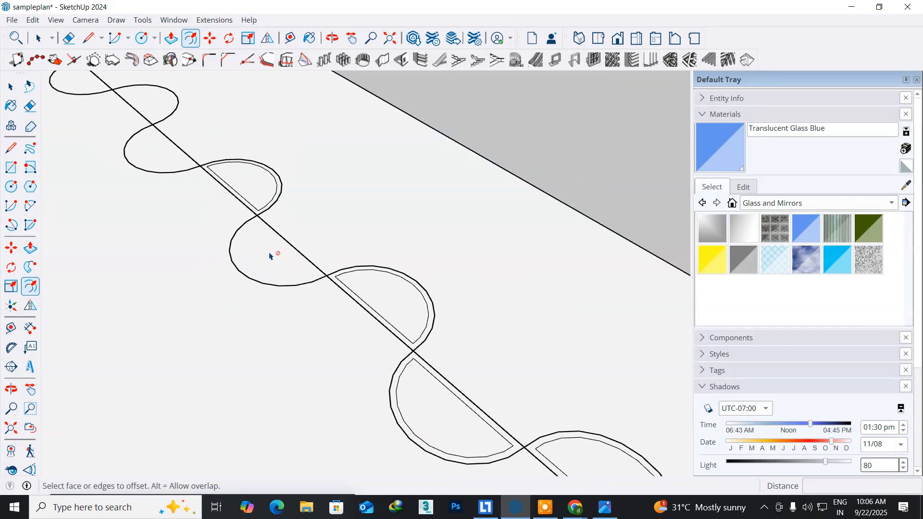
middle_click_drag(191, 216, 255, 322)
double_click(224, 258)
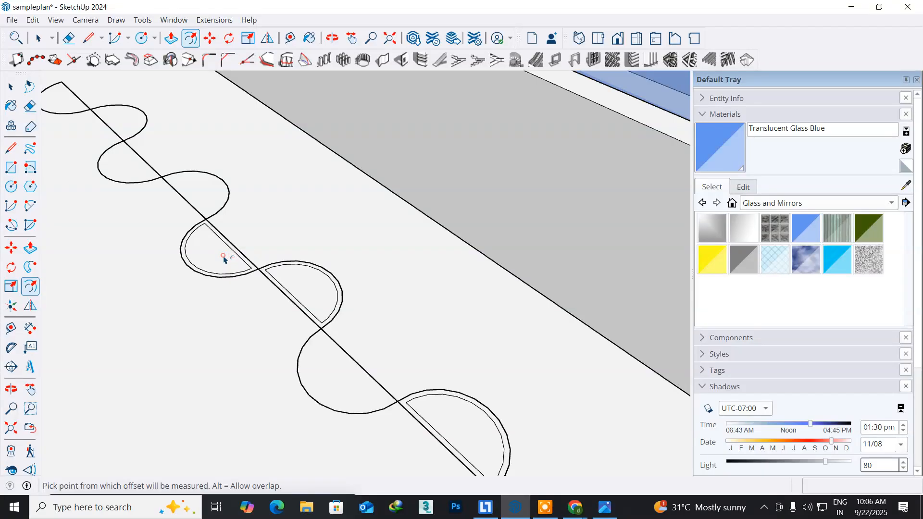
double_click(222, 197)
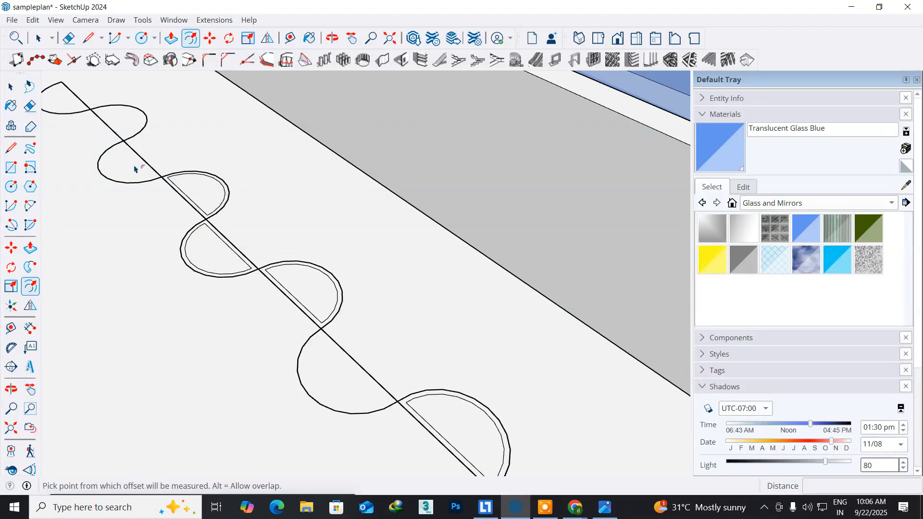
double_click(118, 151)
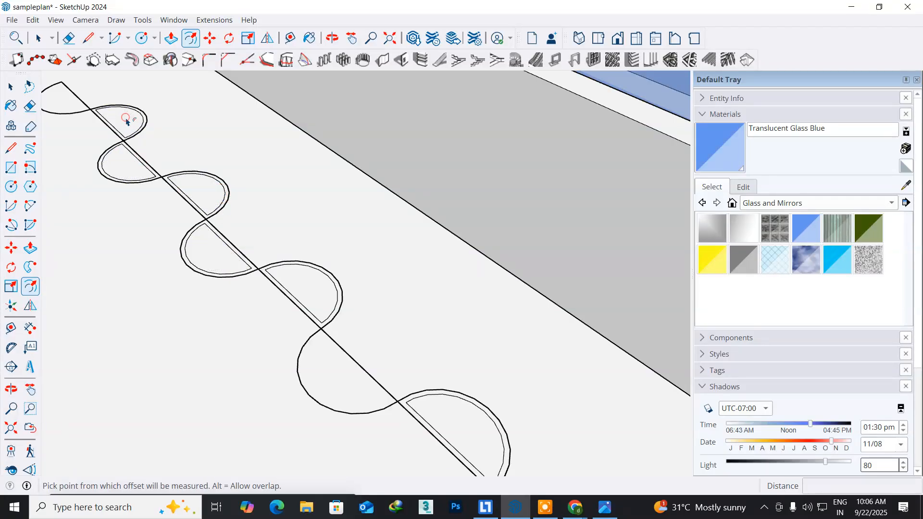
middle_click_drag(128, 122, 223, 233)
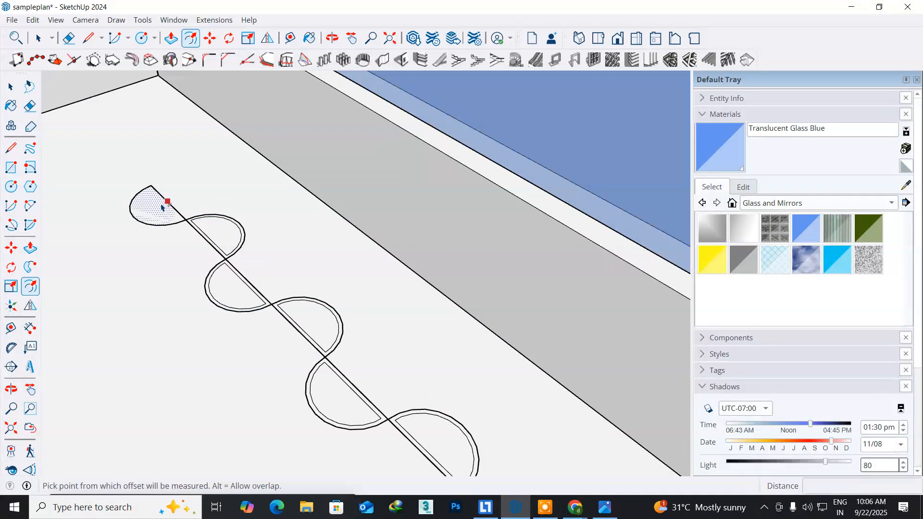
scroll(160, 205, "up", 3)
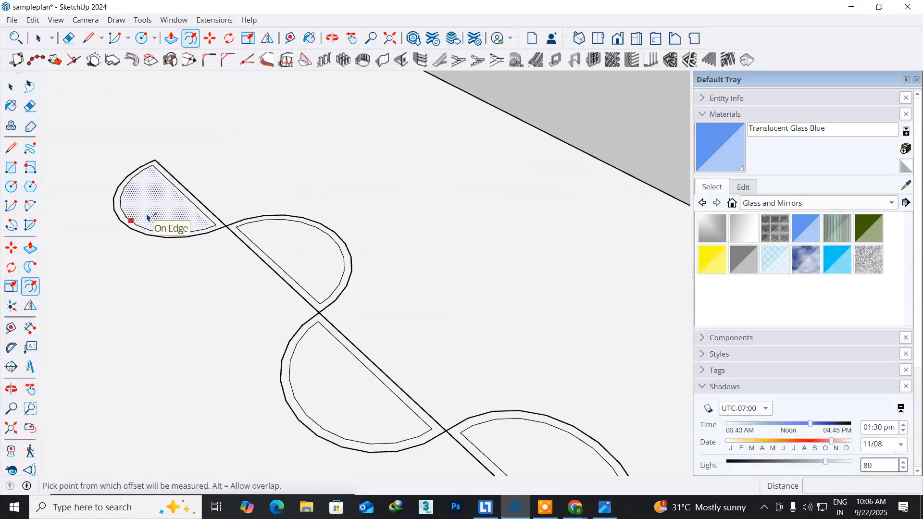
Step: Draw two lines about 3/16 inch long from the end half-round's inner corners to its outer straight edge, continuing the curved band
scroll(158, 200, "up", 2)
left_click(10, 107)
left_click(11, 148)
left_click(152, 123)
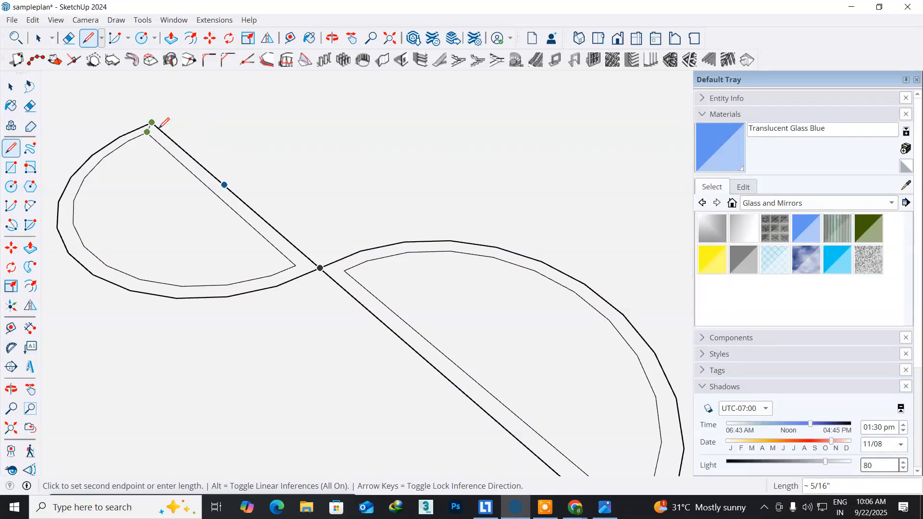
scroll(161, 126, "up", 3)
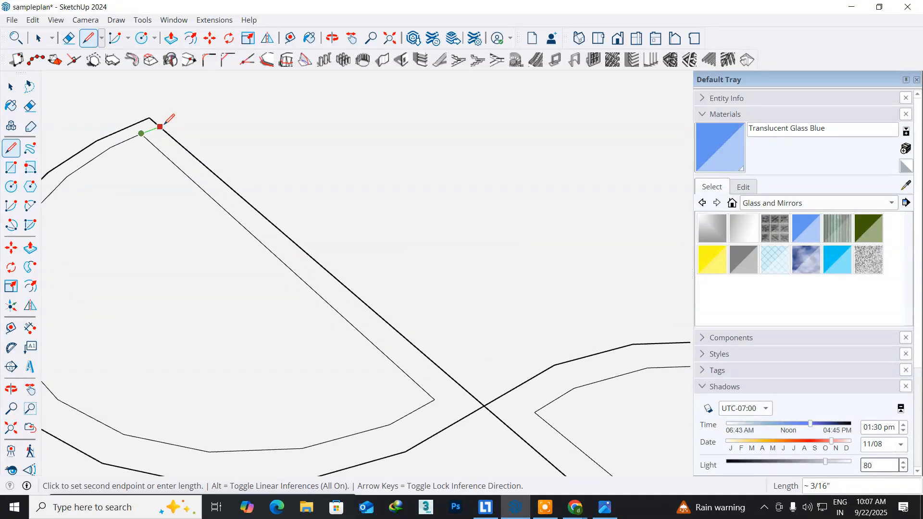
left_click(161, 126)
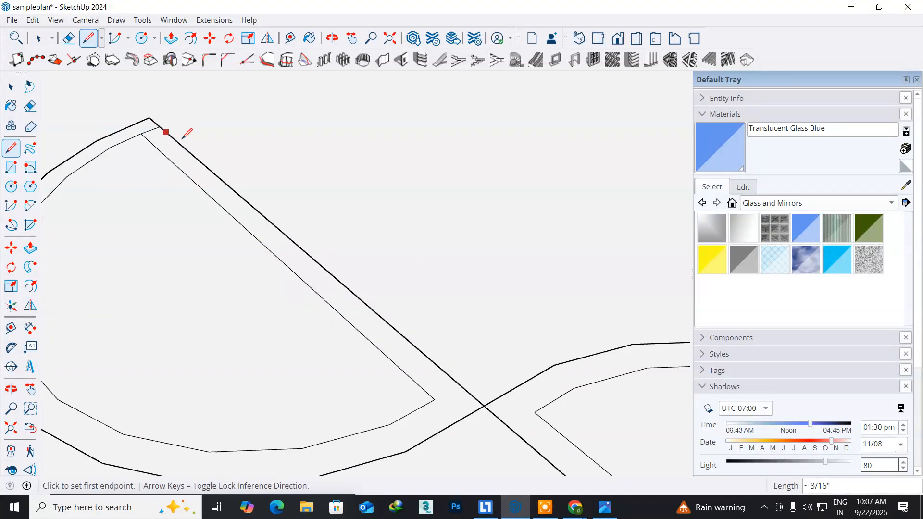
scroll(316, 264, "down", 3)
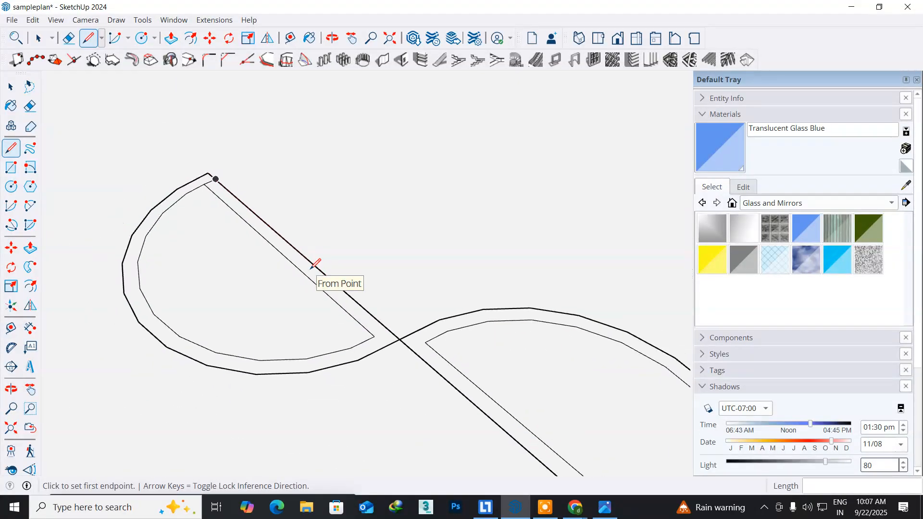
left_click(374, 336)
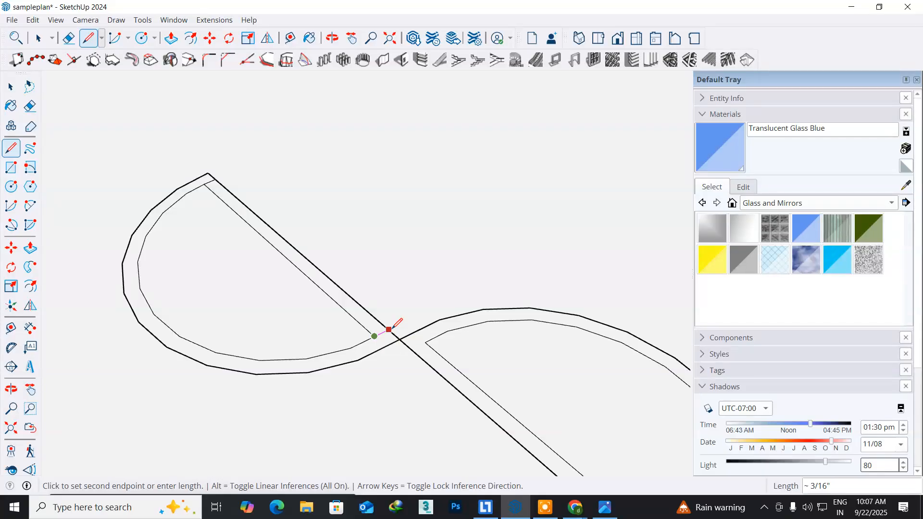
left_click(388, 330)
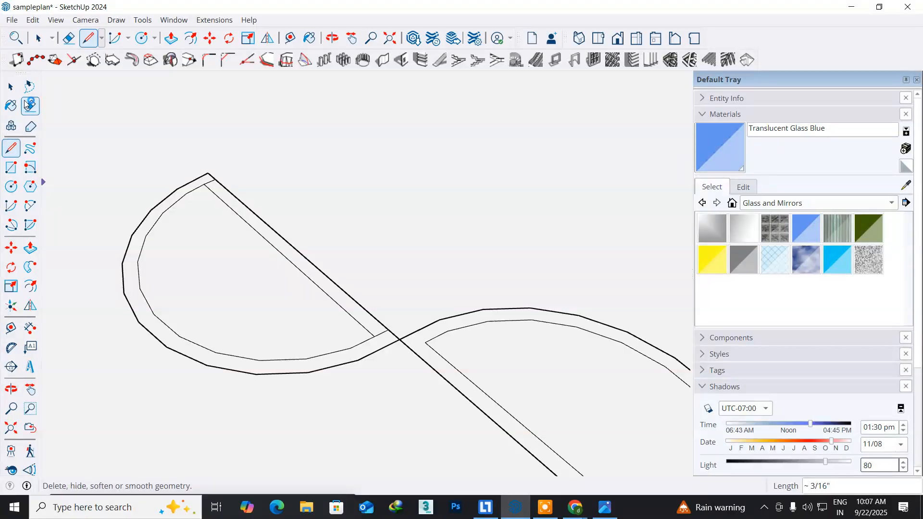
Step: Remove the end half-round's outer straight segment, inner face and inner straight edge so that only the curved band remains
left_click(27, 104)
left_click(266, 221)
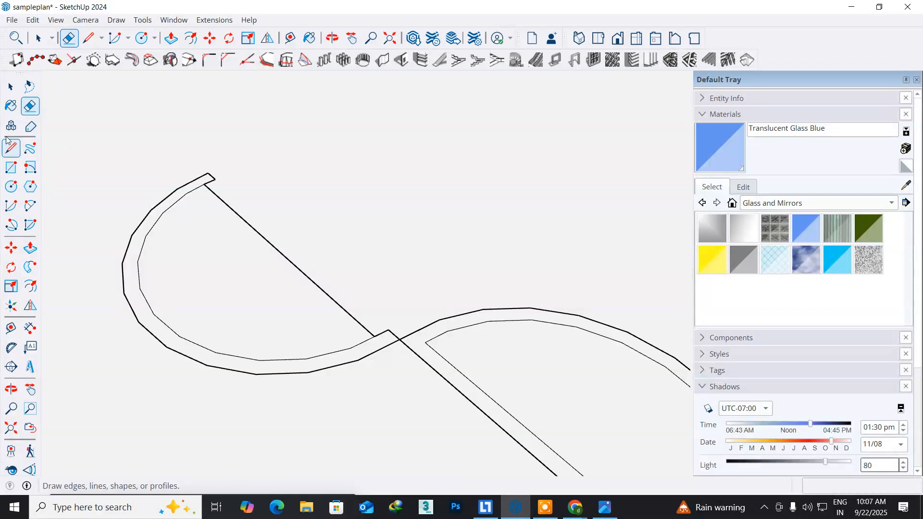
left_click(9, 87)
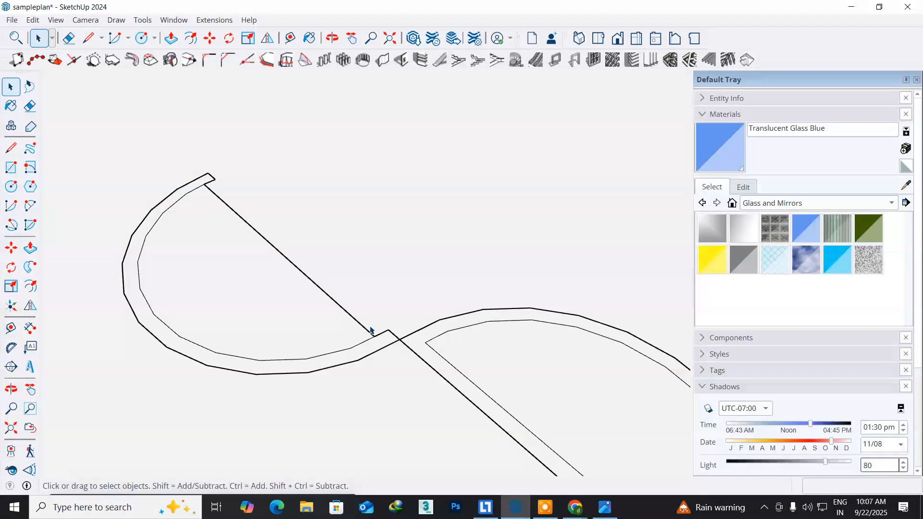
scroll(411, 367, "up", 3)
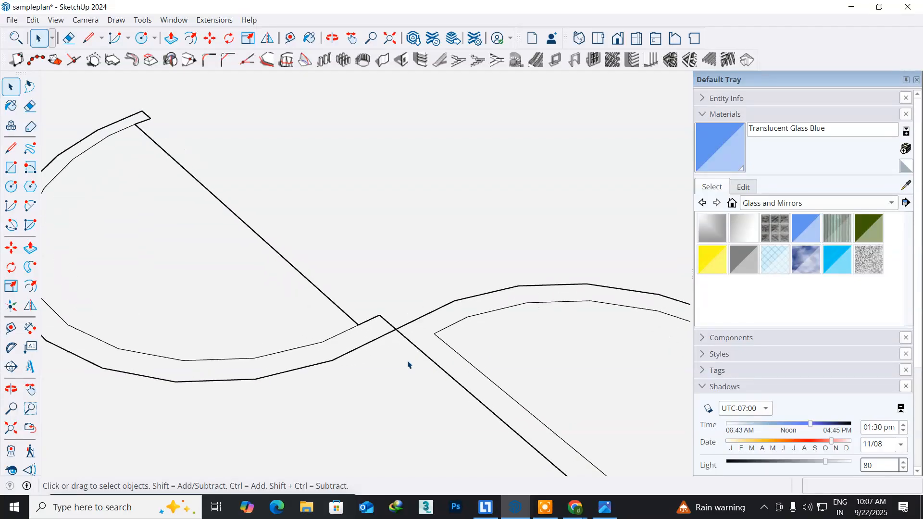
triple_click(349, 343)
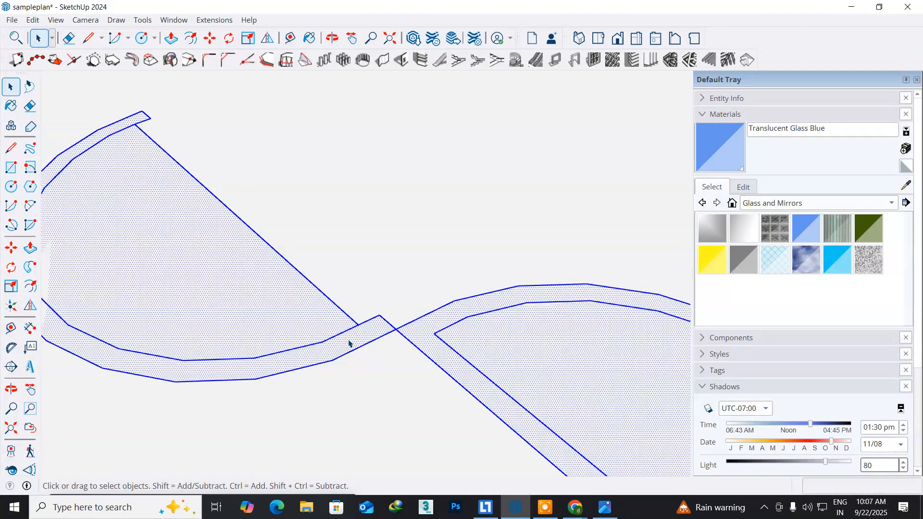
left_click(375, 258)
left_click(237, 287)
key("Delete")
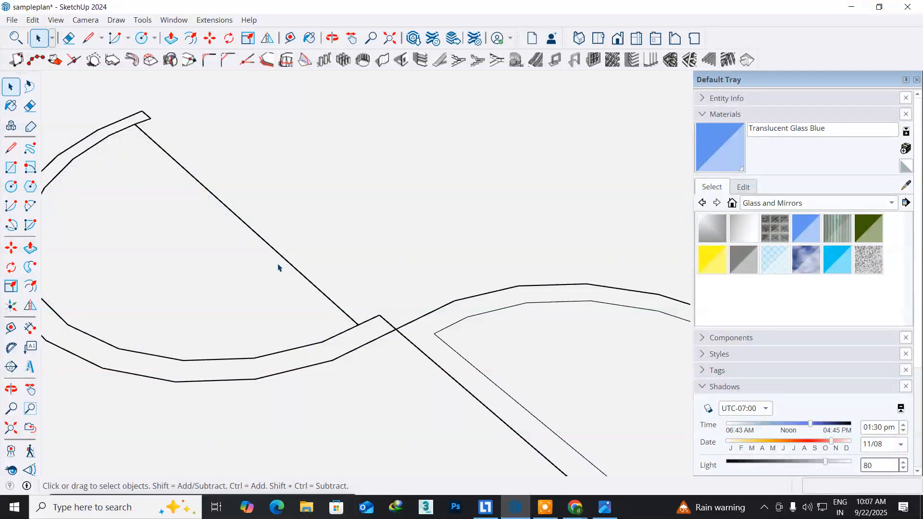
left_click(289, 263)
key("Delete")
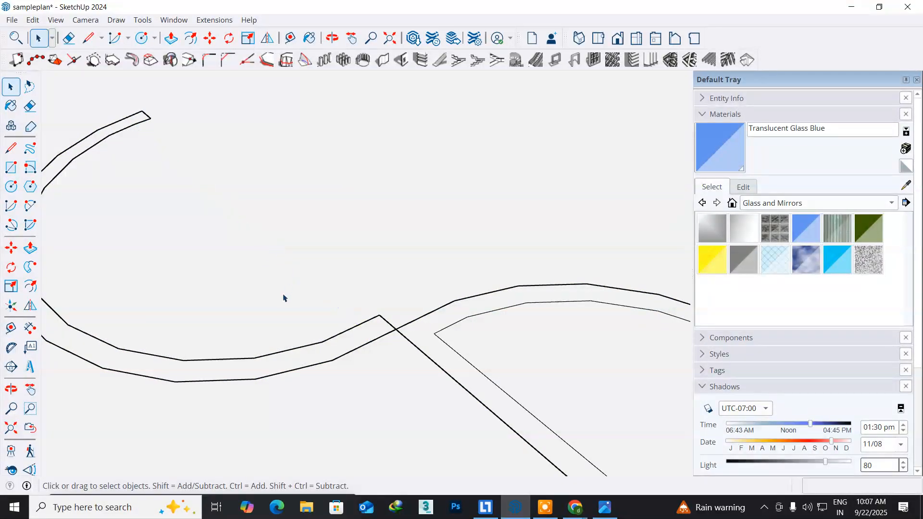
double_click(310, 355)
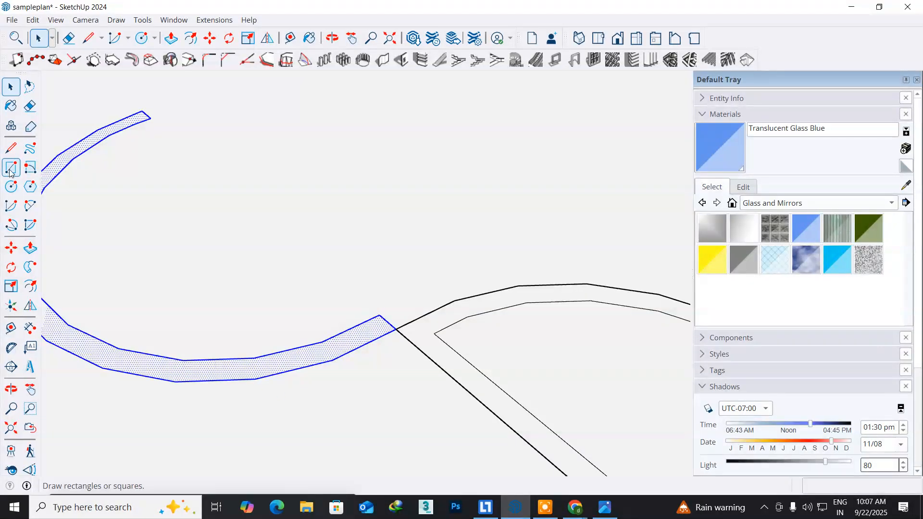
left_click(11, 248)
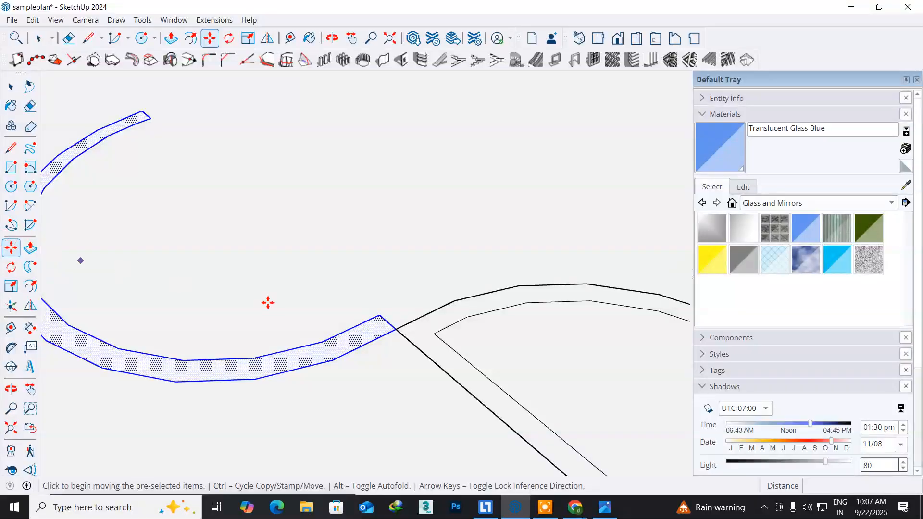
left_click(374, 309)
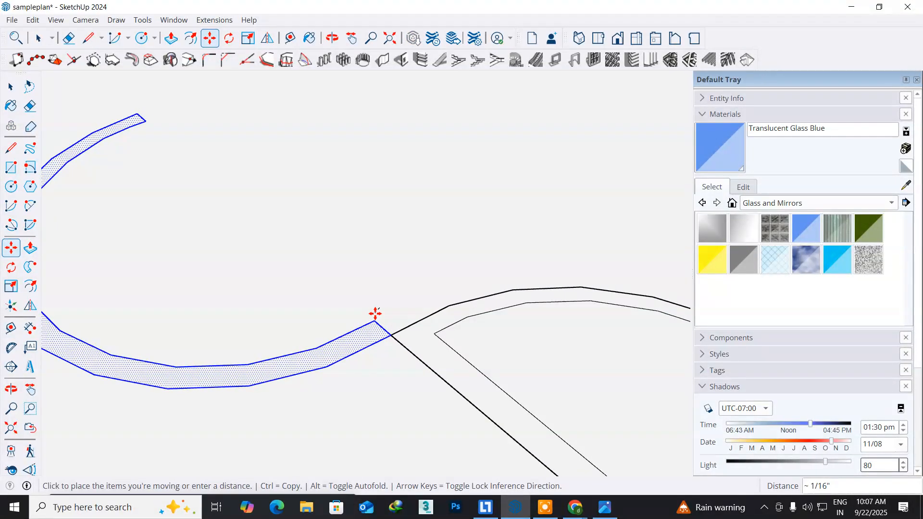
left_click(377, 312)
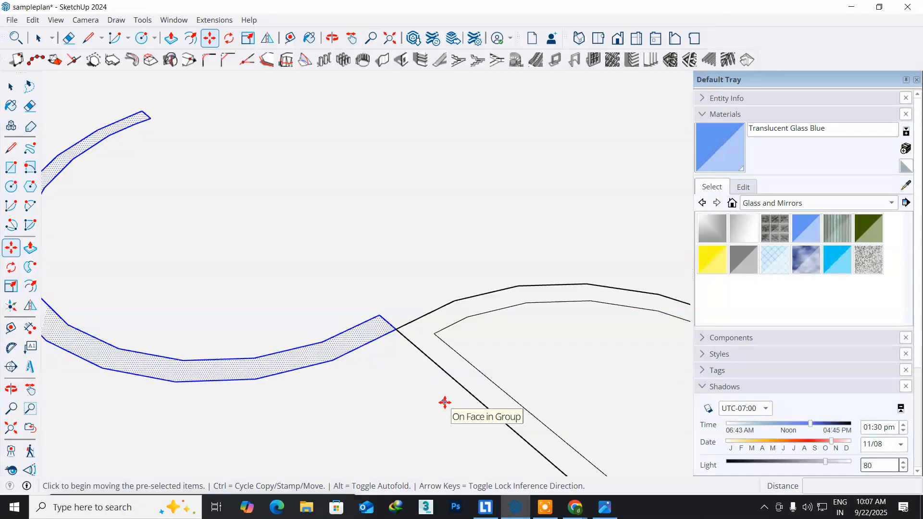
Step: Delete the half-round ring adjoining the finished curved band, including its straight edges
middle_click_drag(445, 402, 331, 331, "shift")
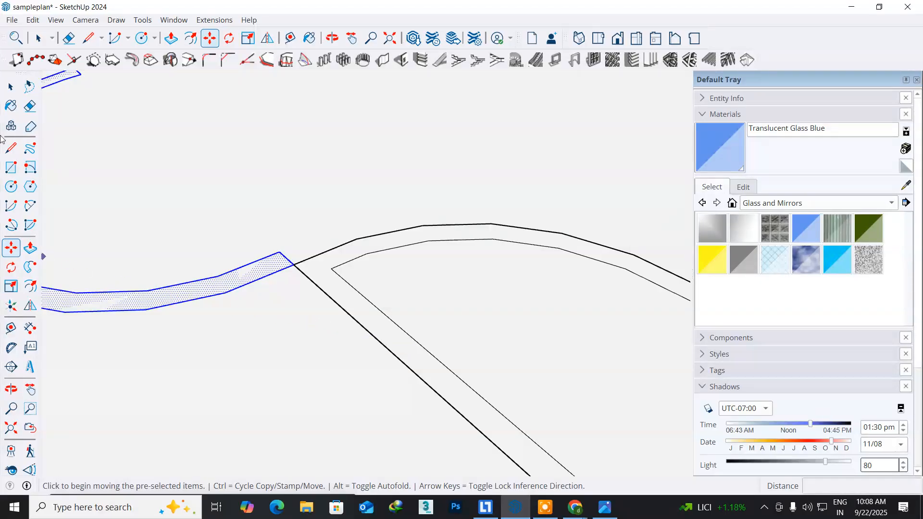
left_click(11, 88)
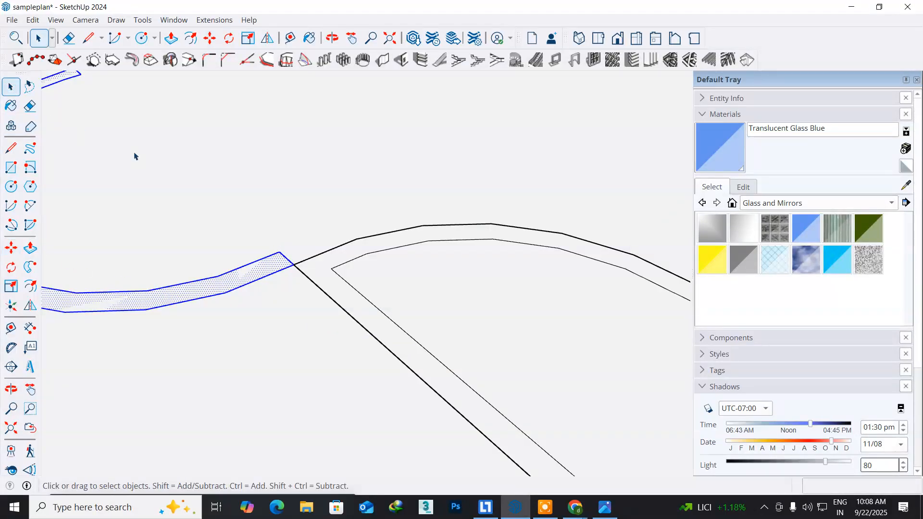
double_click(380, 246)
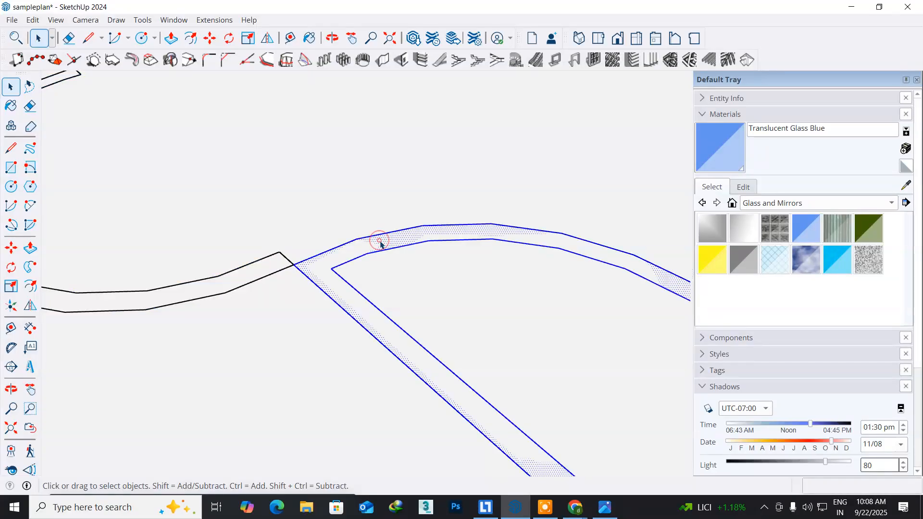
key("Delete")
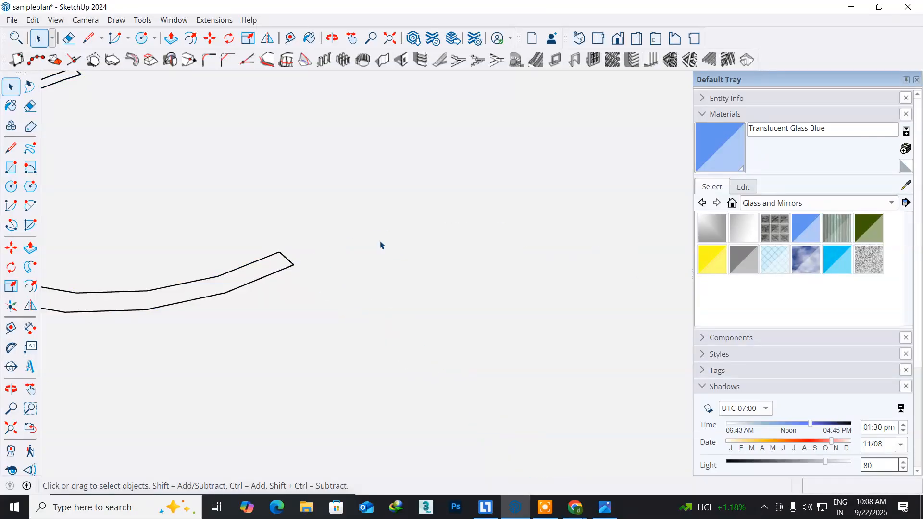
Step: Delete the next seven half-rounds of the wavy outline together with the straight line through them, keeping the finished curved band
scroll(409, 321, "down", 6)
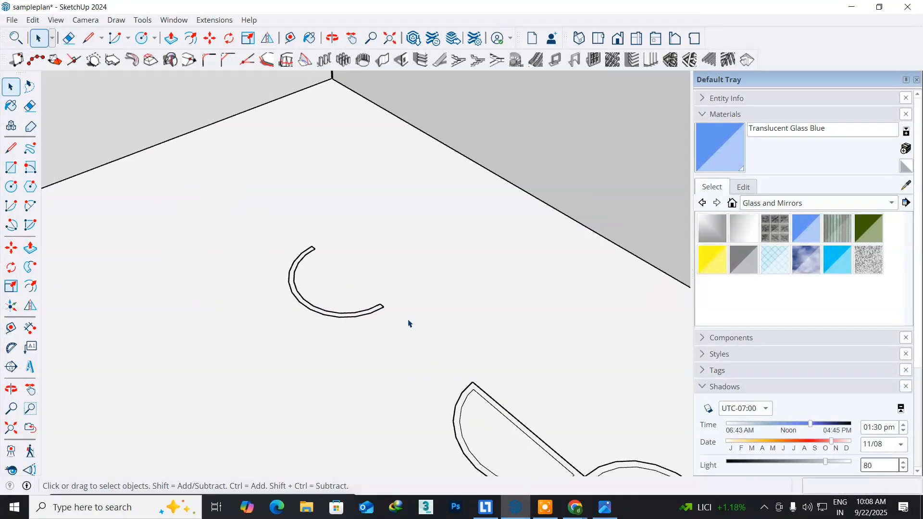
middle_click_drag(426, 372, 449, 317)
scroll(453, 348, "down", 3)
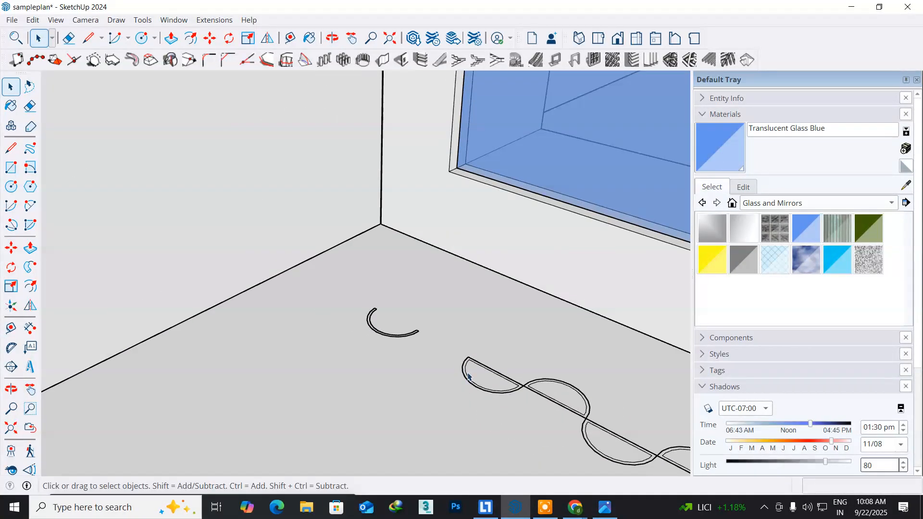
mouse_move(558, 423)
middle_mouse_down()
mouse_move(340, 289)
mouse_move(186, 245)
middle_mouse_up()
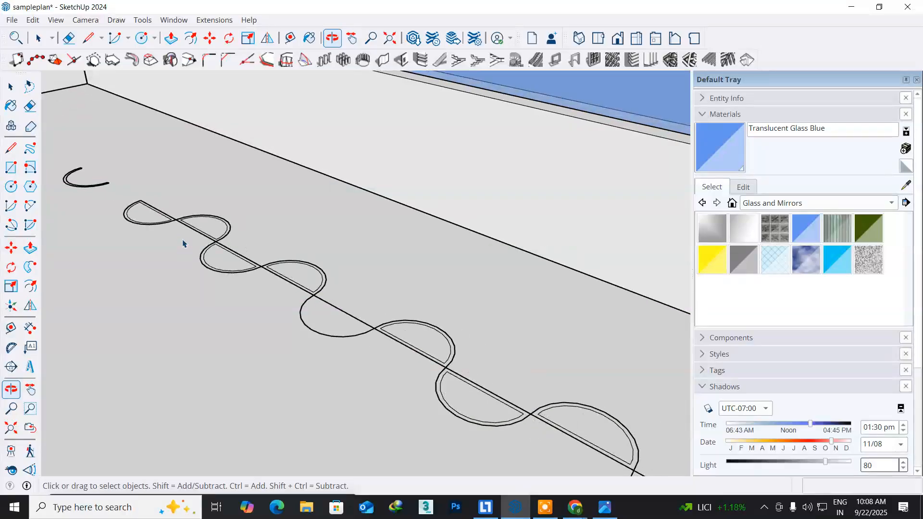
left_click_drag(120, 196, 586, 435)
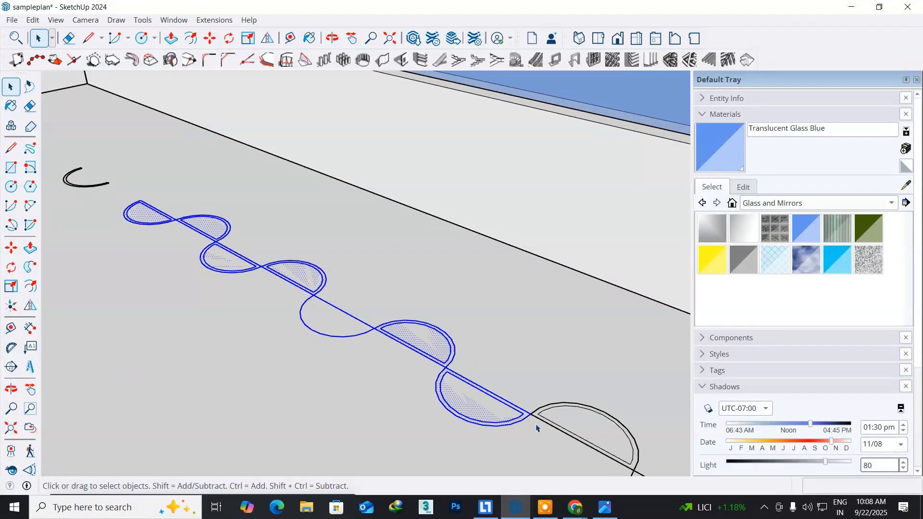
key("Delete")
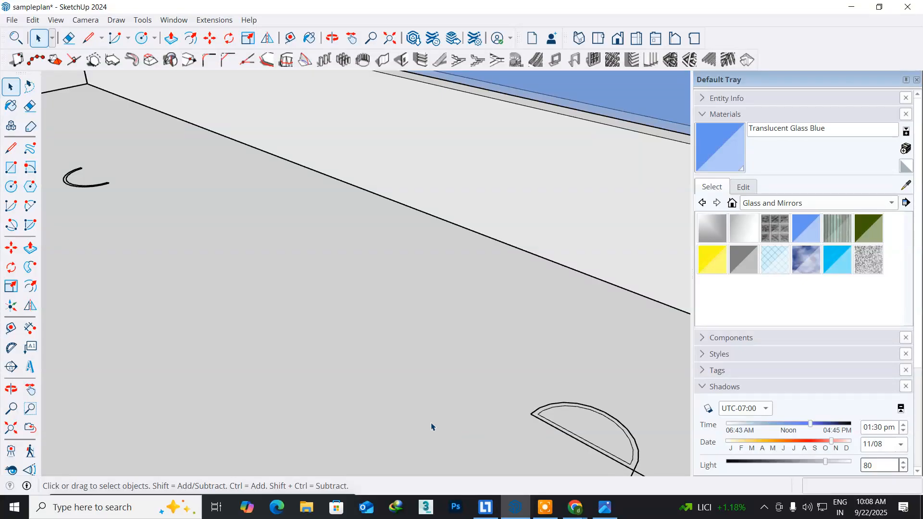
Step: Delete all the remaining half-rounds and straight edges at the far end of the wavy outline
middle_click_drag(476, 435, 101, 201)
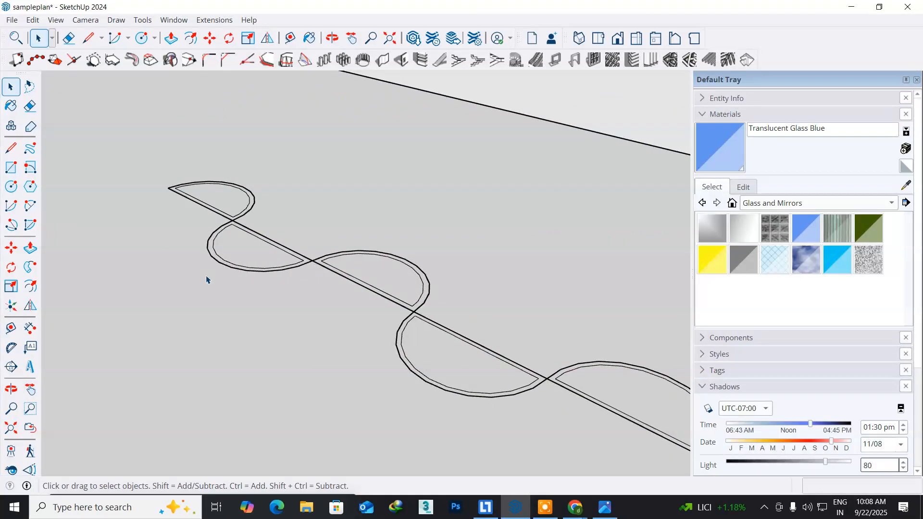
scroll(204, 278, "down", 4)
left_click_drag(163, 221, 289, 332)
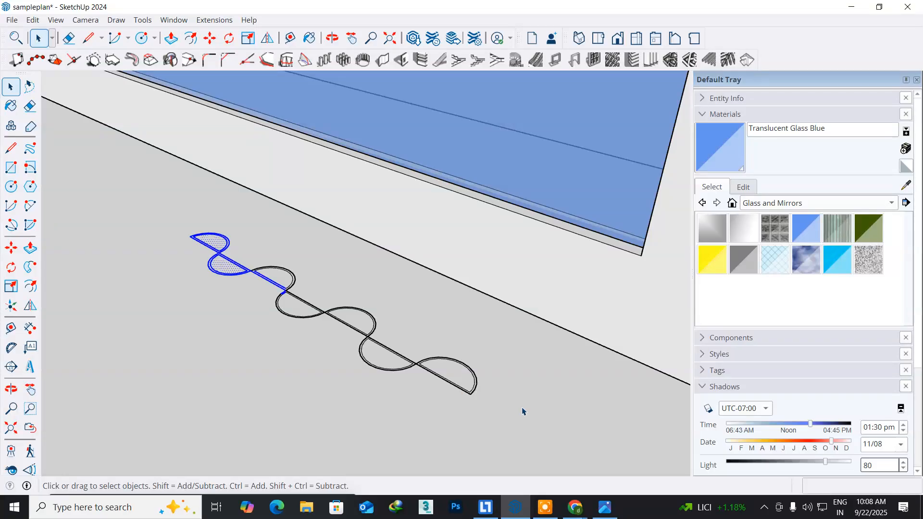
key("Delete")
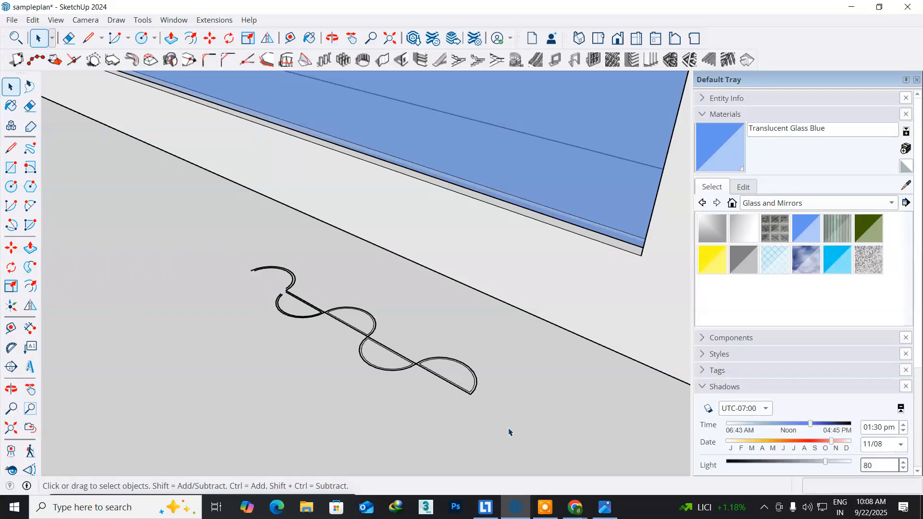
left_click_drag(494, 425, 330, 342)
left_click_drag(236, 314, 235, 313)
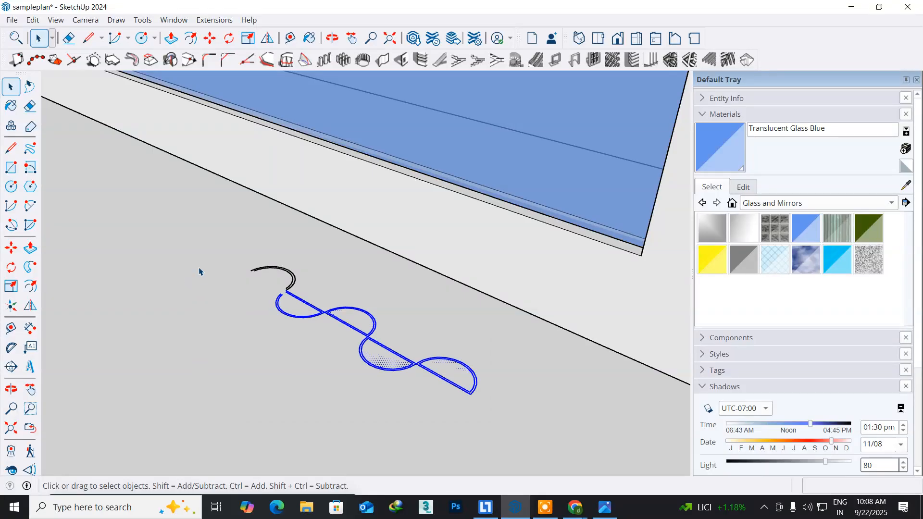
key("Delete")
left_click_drag(231, 260, 346, 328)
key("Delete")
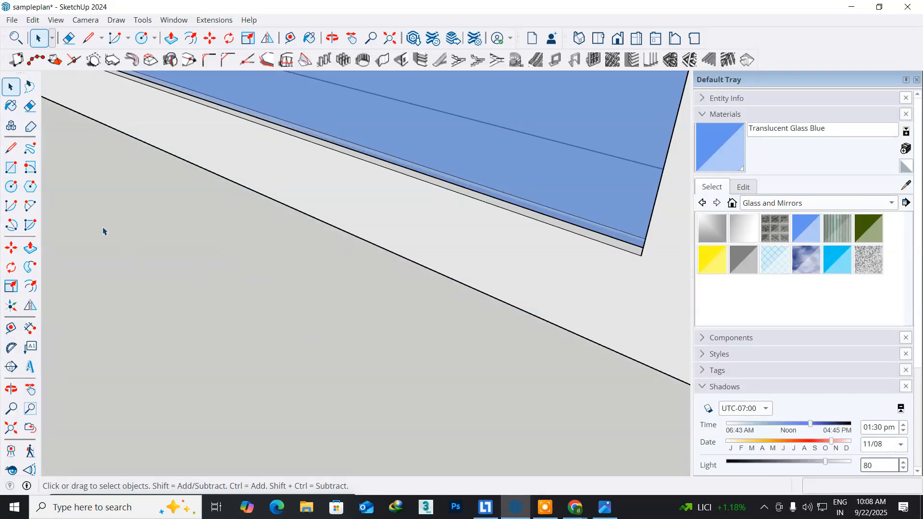
Step: Draw a wavy freehand line on the floor alongside the window wall, starting beside the remaining curved band
scroll(136, 231, "down", 3)
middle_click_drag(64, 197, 216, 310)
scroll(206, 284, "up", 5)
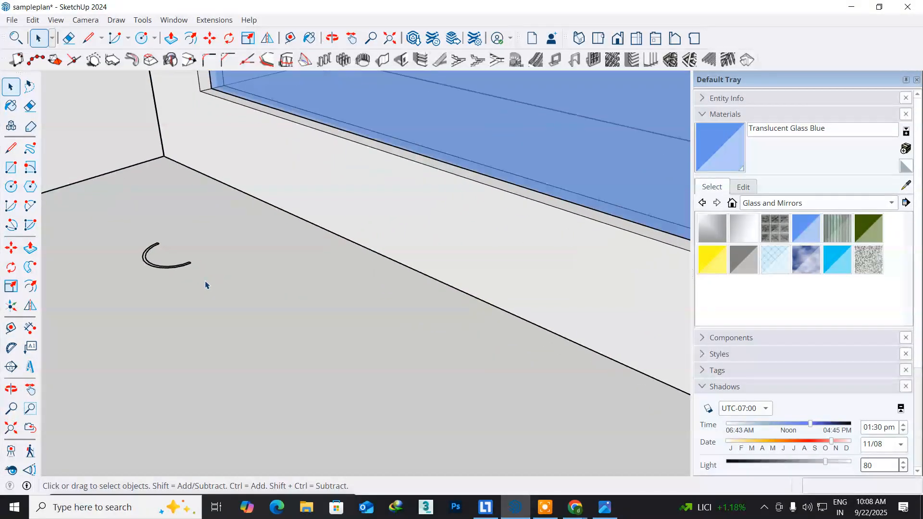
scroll(206, 284, "up", 4)
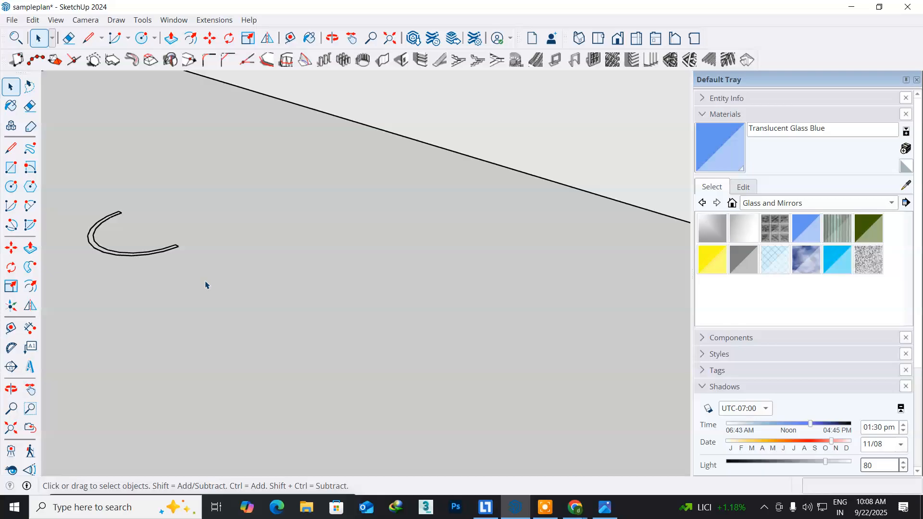
scroll(205, 285, "up", 2)
scroll(205, 285, "down", 6)
scroll(205, 285, "up", 1)
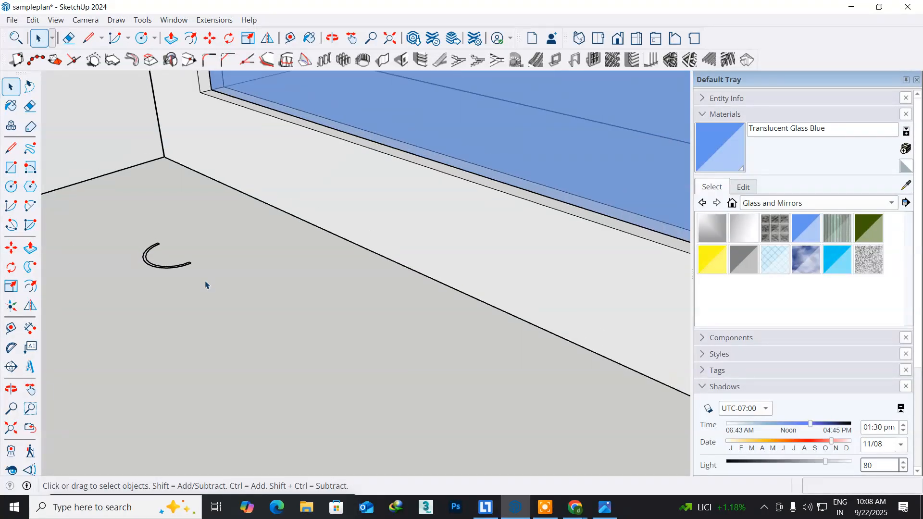
left_click(30, 148)
mouse_move(202, 273)
left_mouse_down()
mouse_move(361, 367)
mouse_move(362, 393)
mouse_move(422, 412)
mouse_move(450, 452)
mouse_move(509, 454)
left_mouse_up()
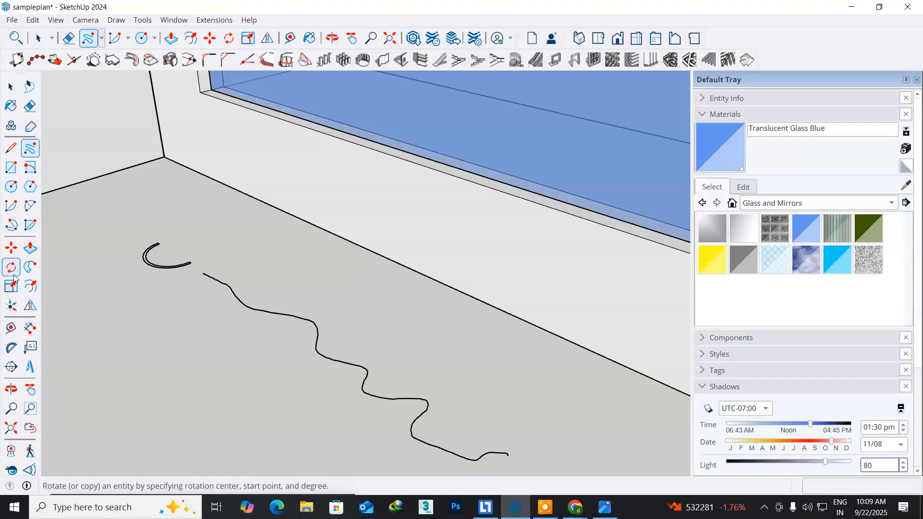
Step: Offset the freehand wavy line about 1/4 inch toward the window wall
left_click(316, 335)
left_click(316, 334)
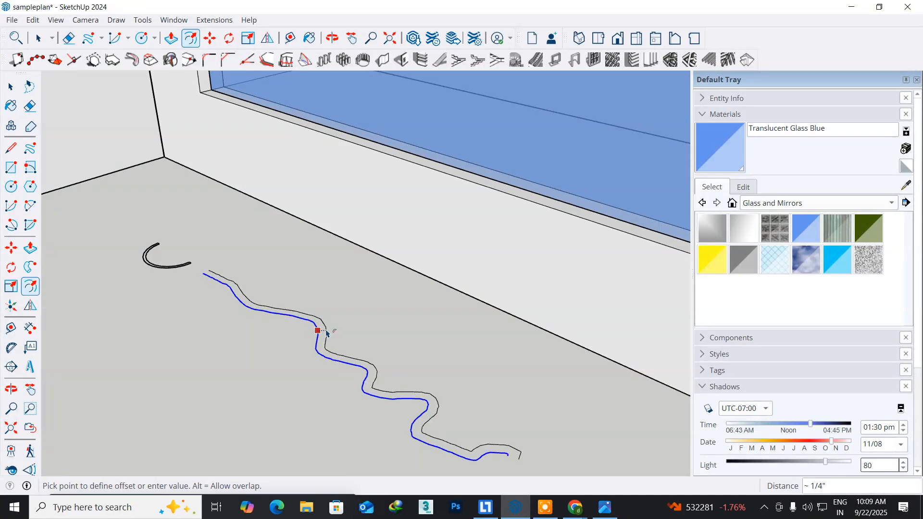
left_click(326, 333)
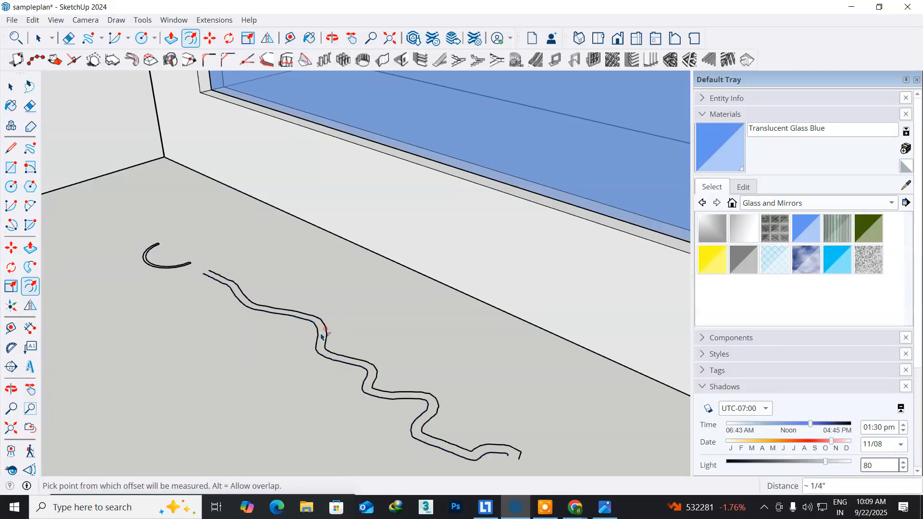
Step: Close the end of the wavy strip nearest the curved band with a line joining the two curves' endpoints
scroll(190, 317, "up", 3)
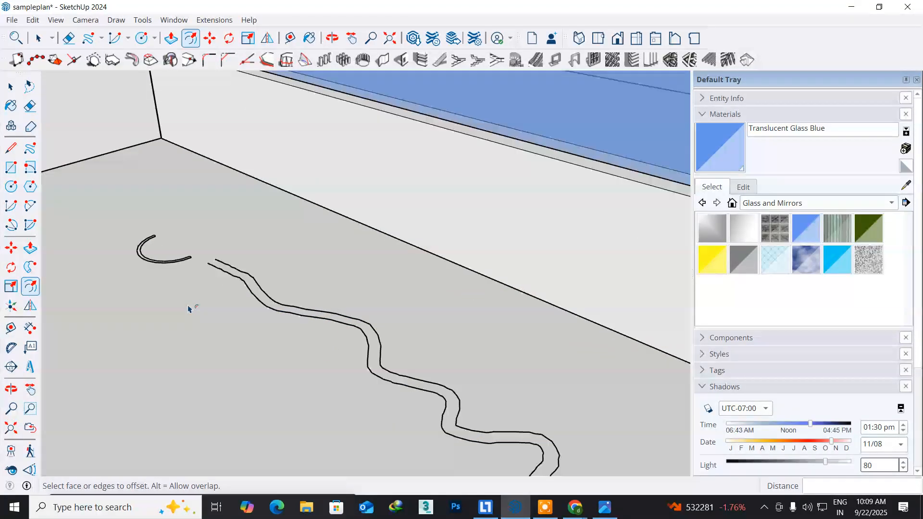
scroll(196, 236, "up", 2)
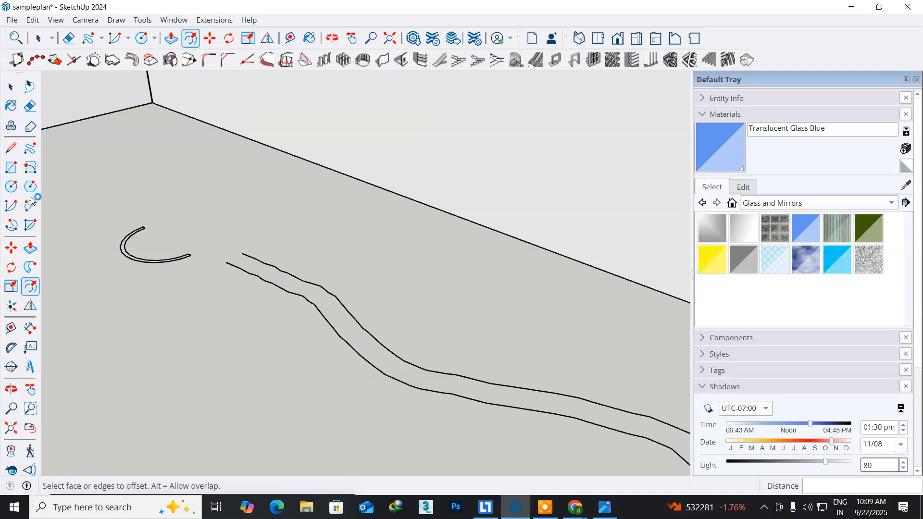
left_click(12, 149)
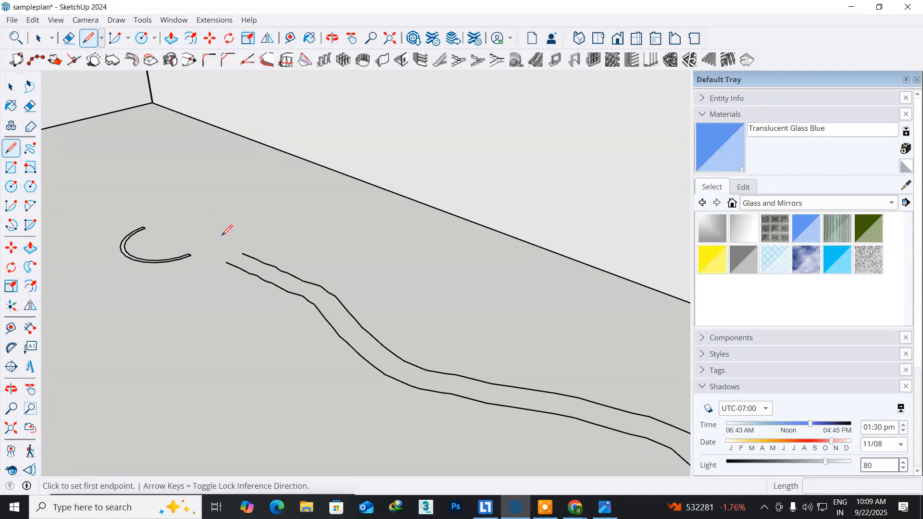
left_click(226, 262)
left_click(242, 253)
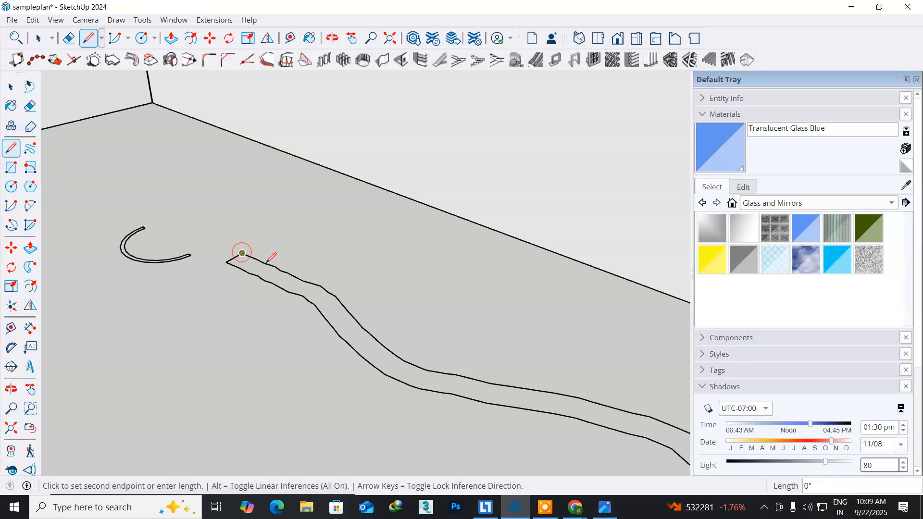
scroll(342, 321, "down", 1)
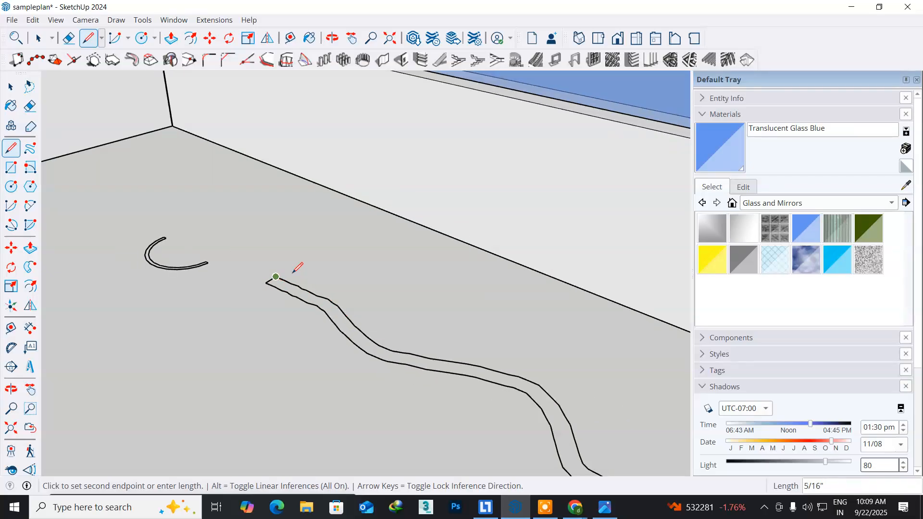
scroll(293, 273, "up", 3)
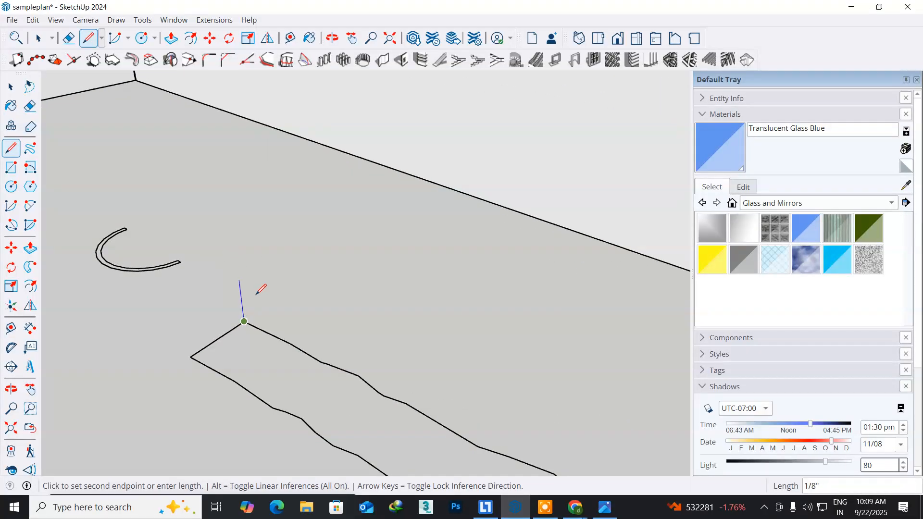
key("Escape")
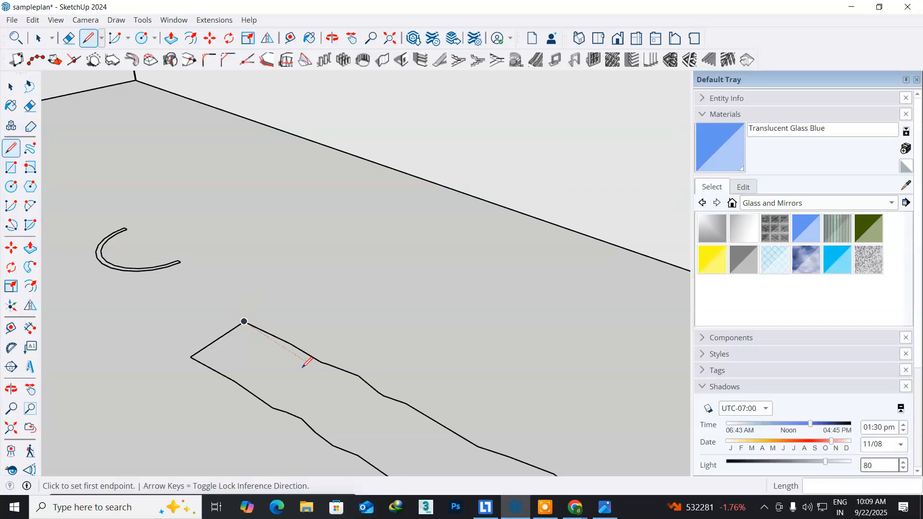
Step: Close the open far end of the wavy strip with a short line joining the endpoints of its two curves
scroll(341, 395, "down", 4)
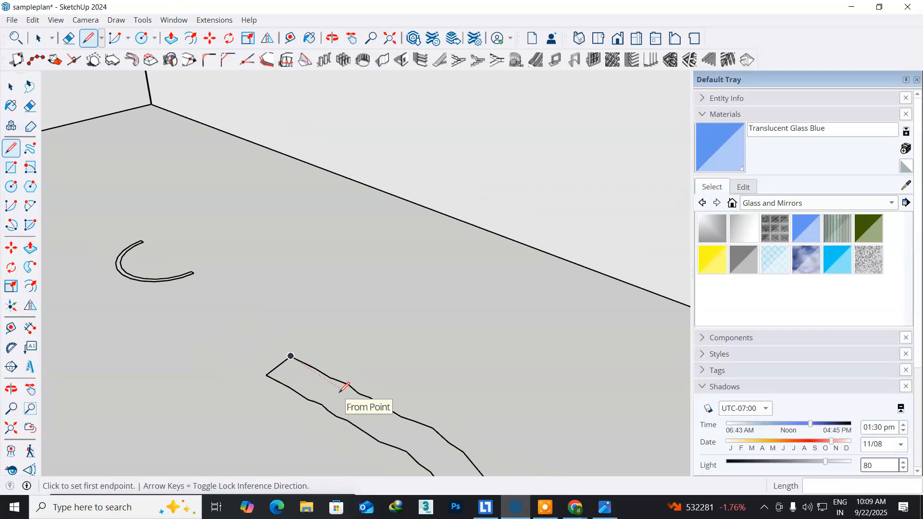
middle_click_drag(385, 407, 86, 151)
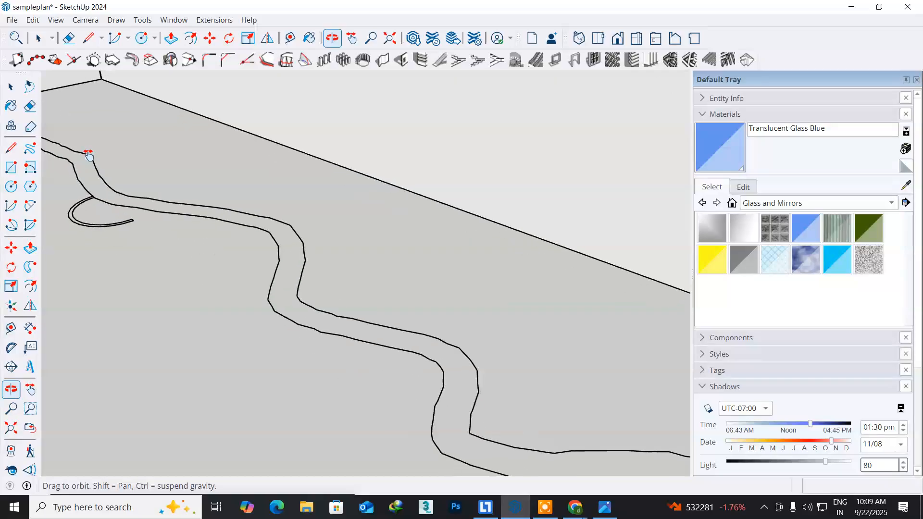
scroll(374, 349, "down", 4)
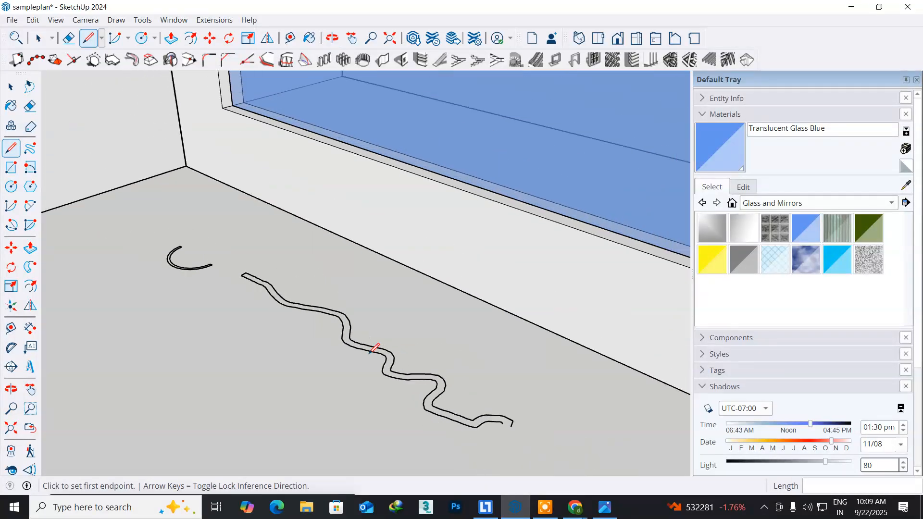
middle_click_drag(427, 429, 274, 352)
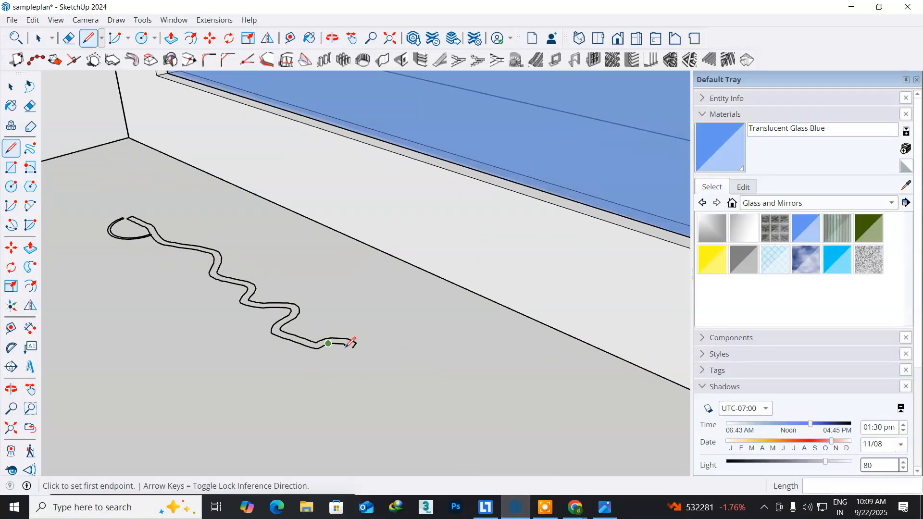
scroll(363, 351, "up", 1)
scroll(364, 350, "up", 3)
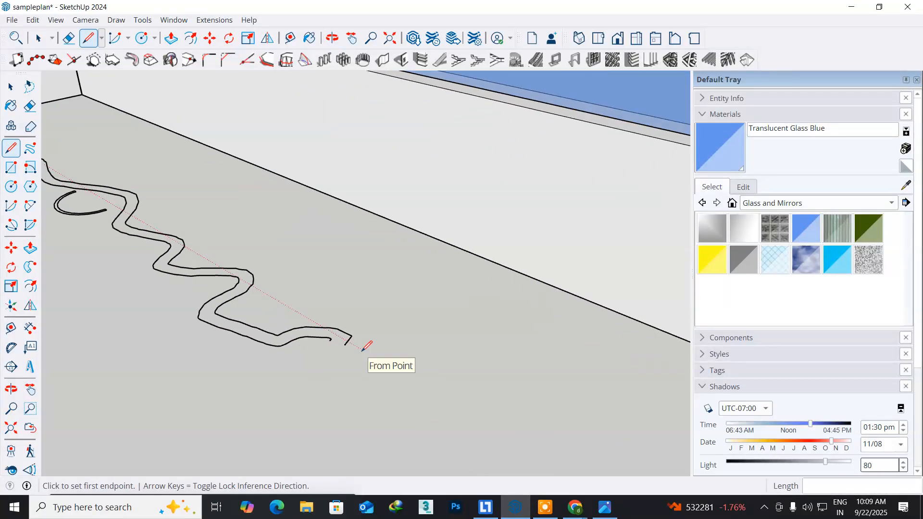
left_click(324, 337)
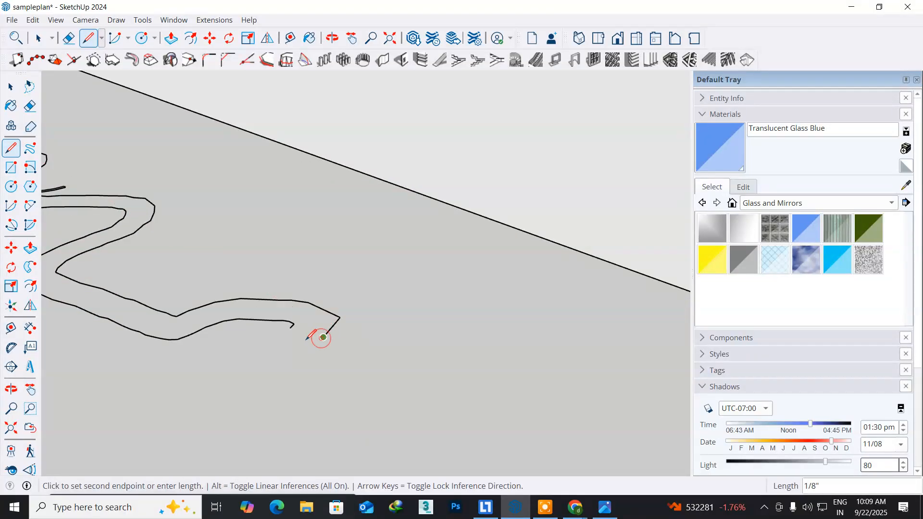
left_click(290, 327)
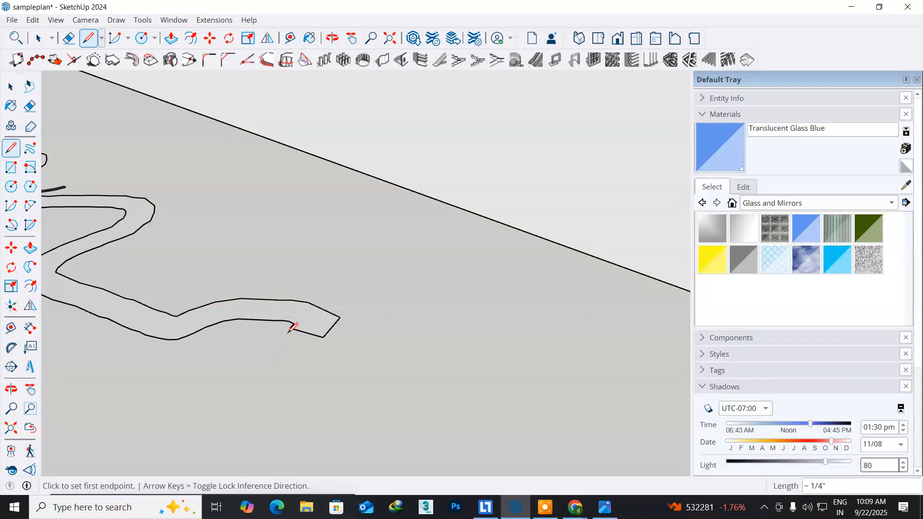
scroll(214, 361, "down", 5)
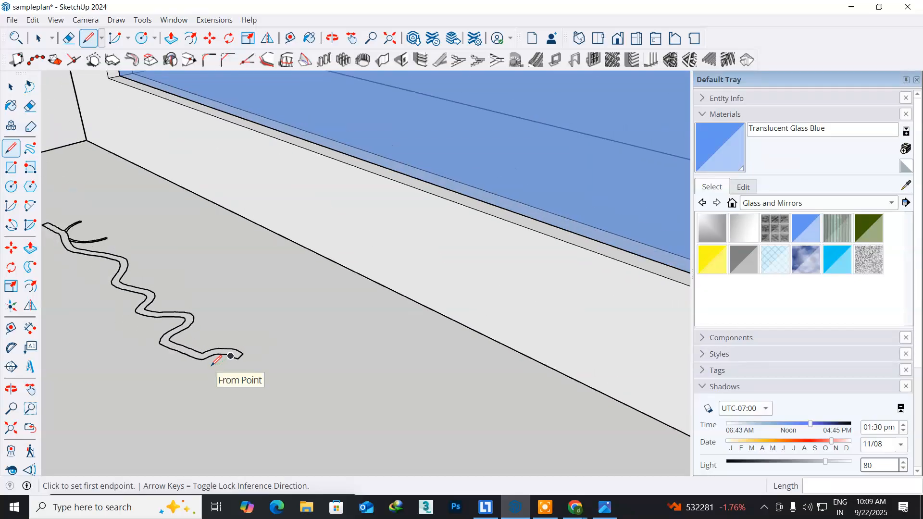
Step: Extrude the closed wavy strip upward 6' with Push/Pull to form a curtain beside the window
middle_click_drag(152, 330, 294, 385)
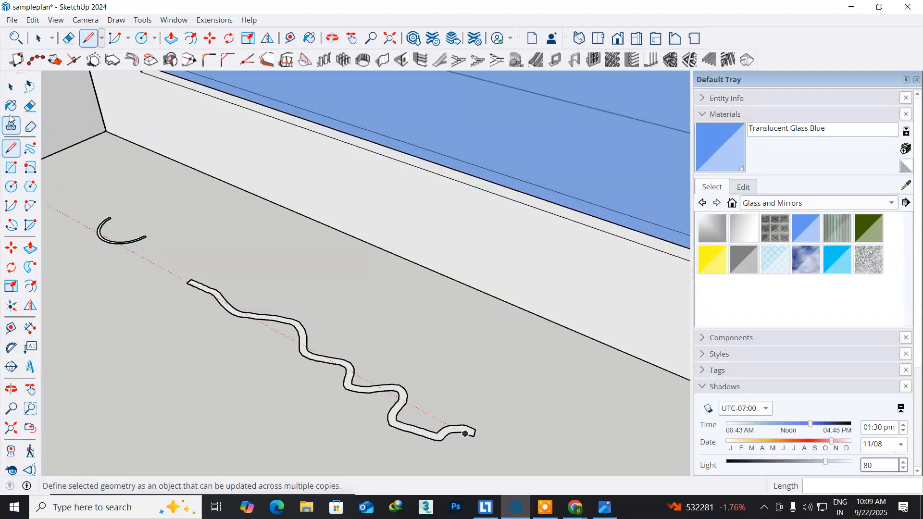
left_click(16, 87)
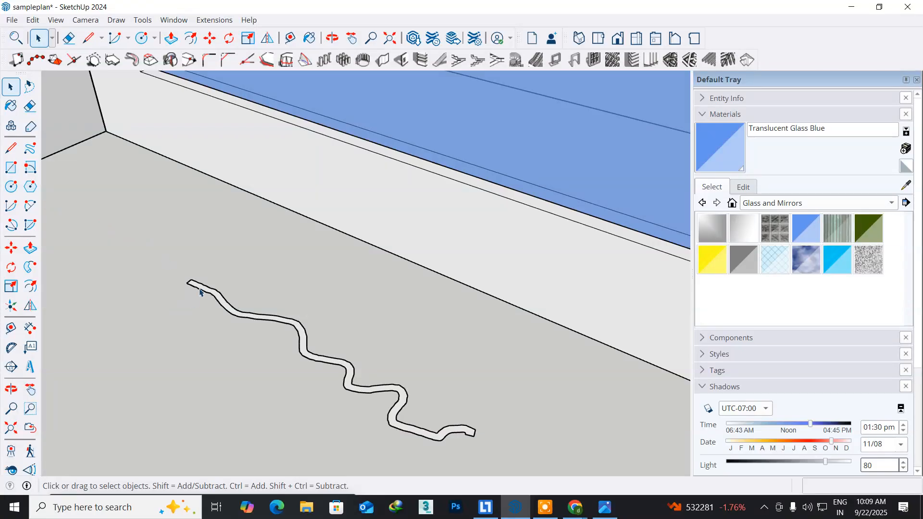
scroll(204, 283, "up", 3)
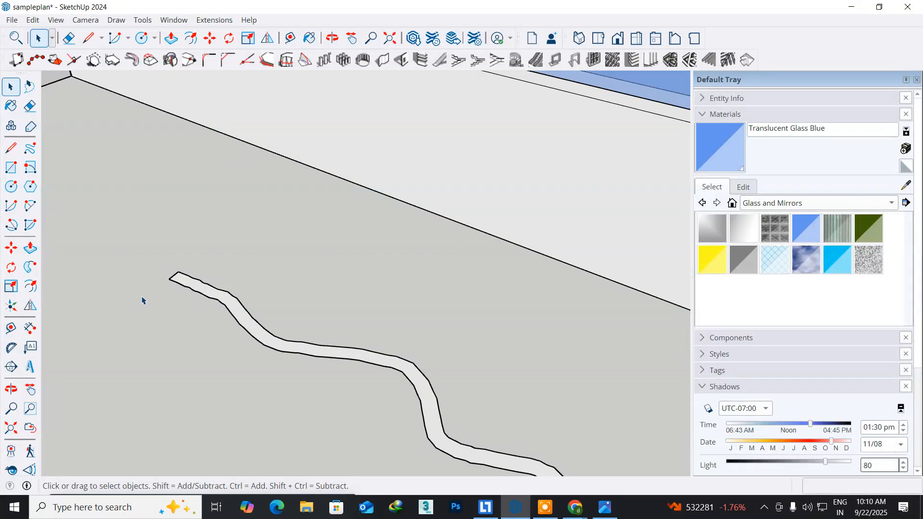
left_click(30, 248)
left_click(203, 289)
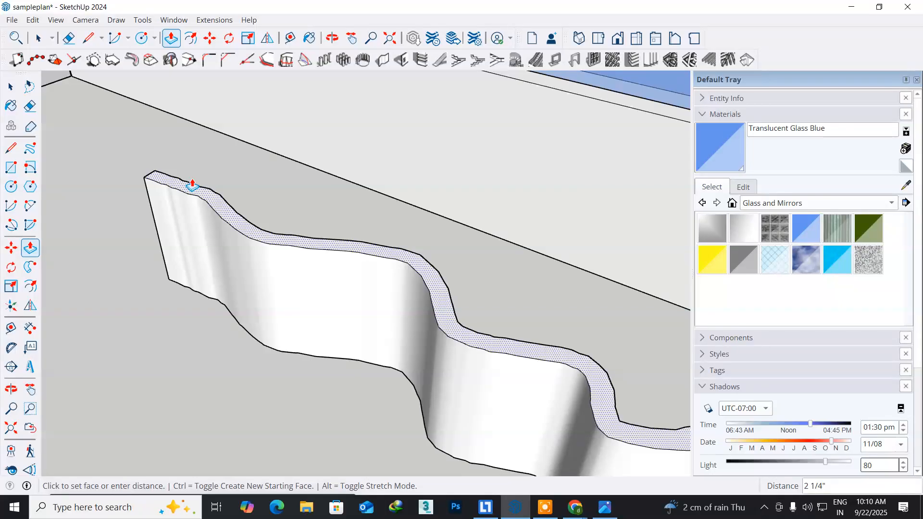
type("6'")
key("Return")
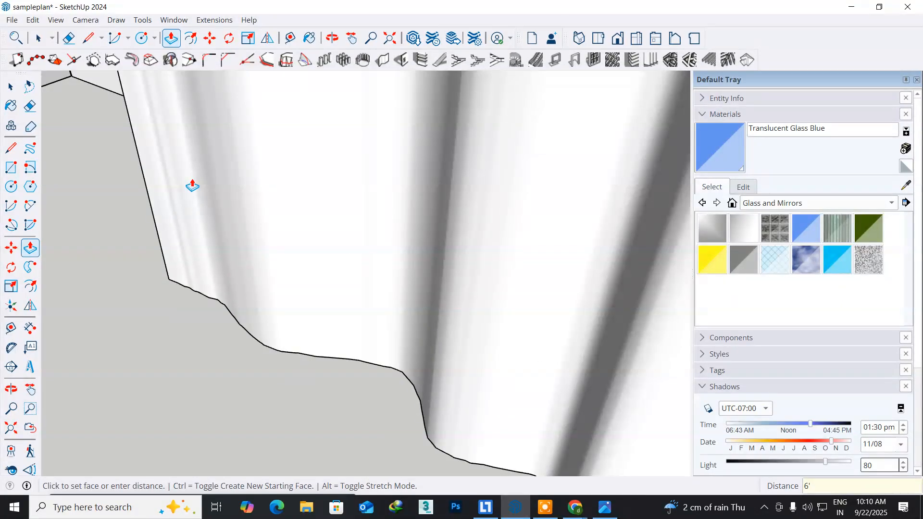
Step: Examine the extruded curtain's height, wavy top edge and position relative to the window and wall corner
scroll(281, 171, "down", 10)
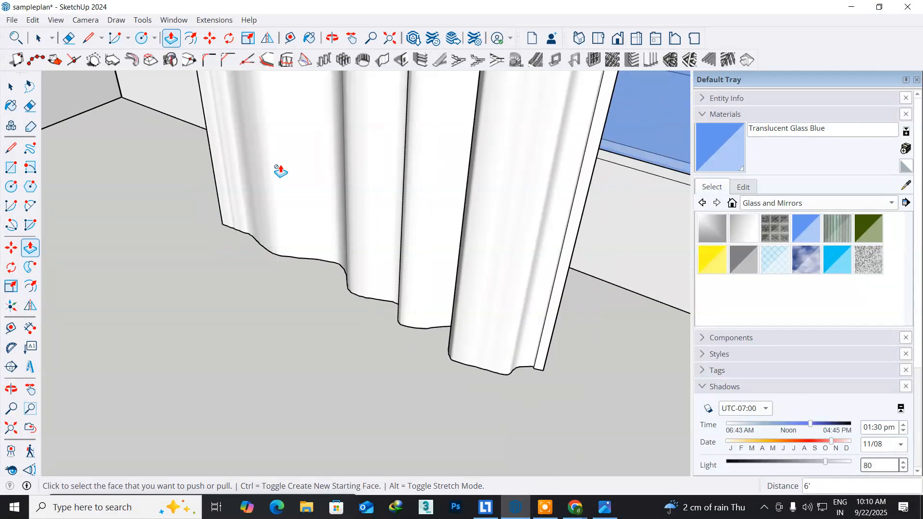
scroll(281, 171, "down", 2)
middle_click_drag(277, 170, 150, 385)
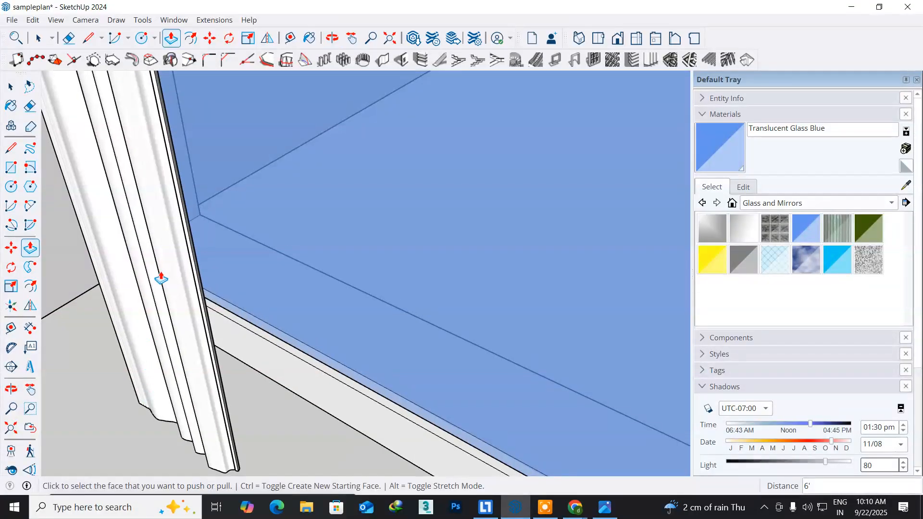
scroll(161, 279, "down", 6)
middle_click_drag(148, 261, 209, 327)
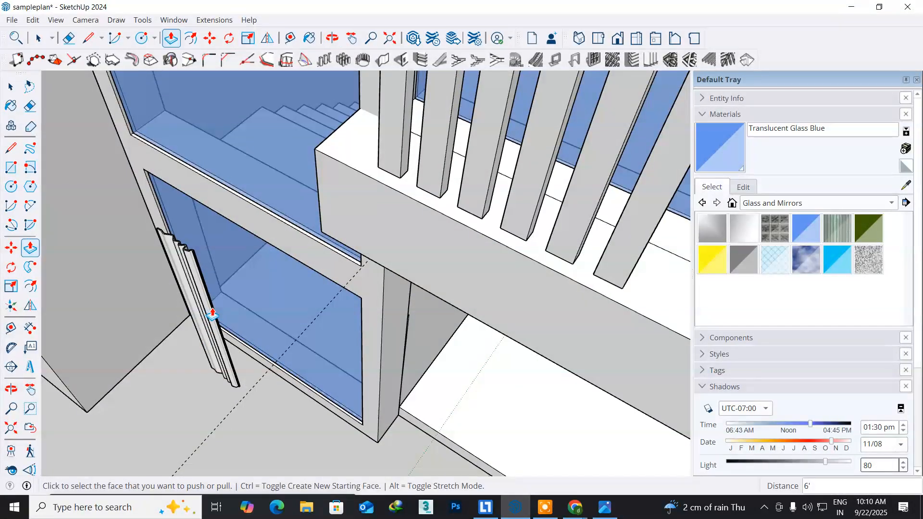
scroll(207, 294, "up", 5)
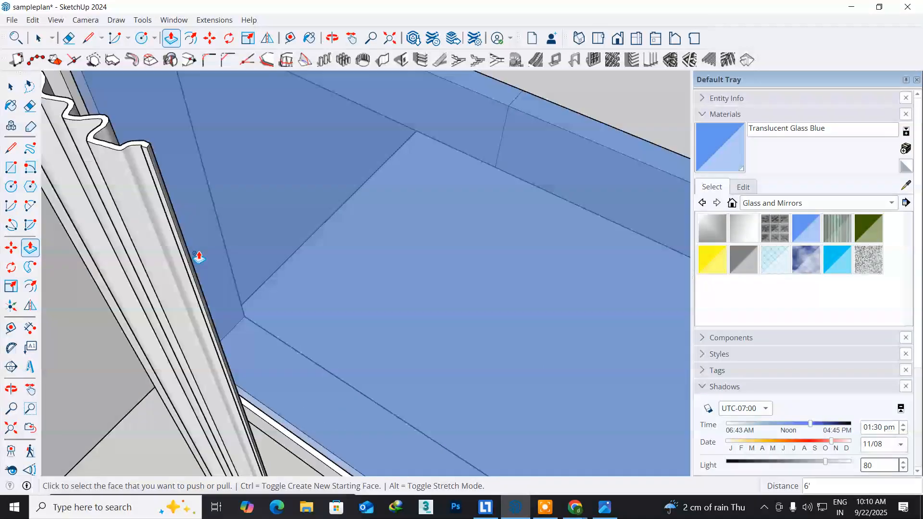
middle_click_drag(187, 244, 144, 340)
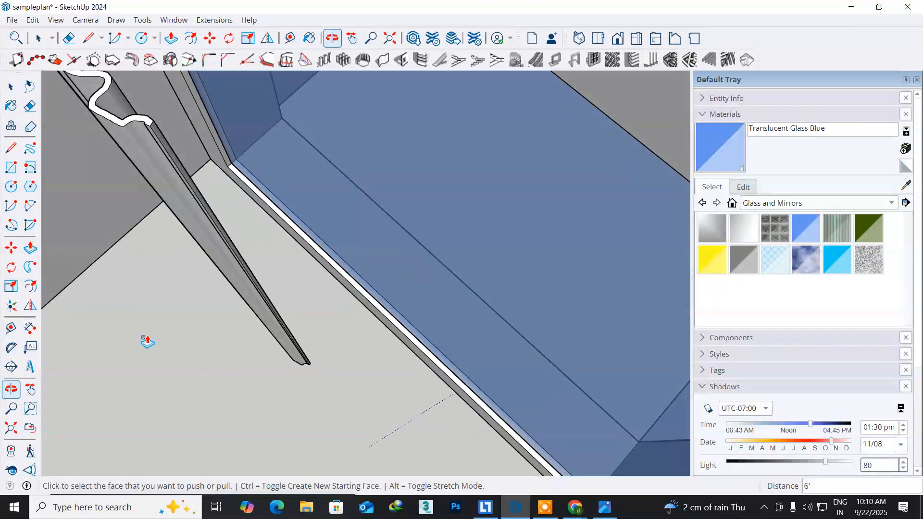
mouse_move(161, 232)
middle_mouse_down()
mouse_move(200, 324)
mouse_move(208, 371)
mouse_move(207, 360)
middle_mouse_up()
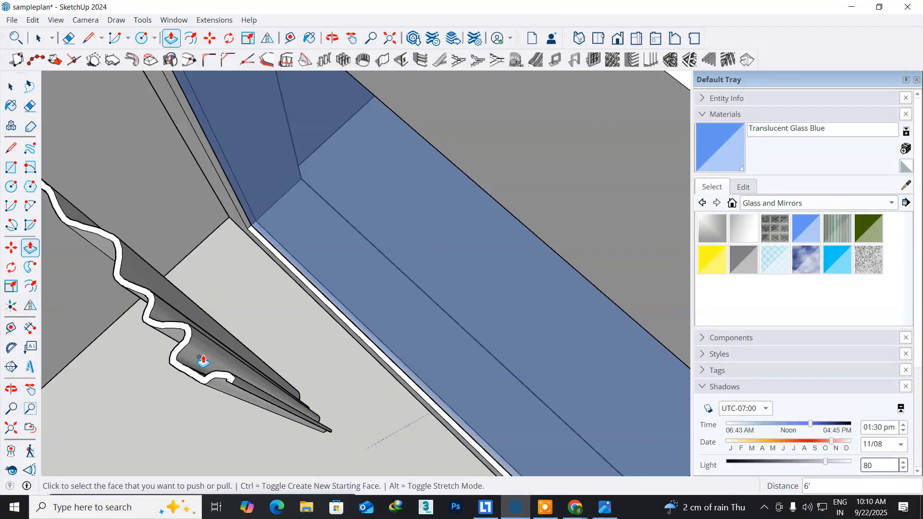
Step: Try to push/pull the curved side surface of the curtain
scroll(203, 361, "up", 4)
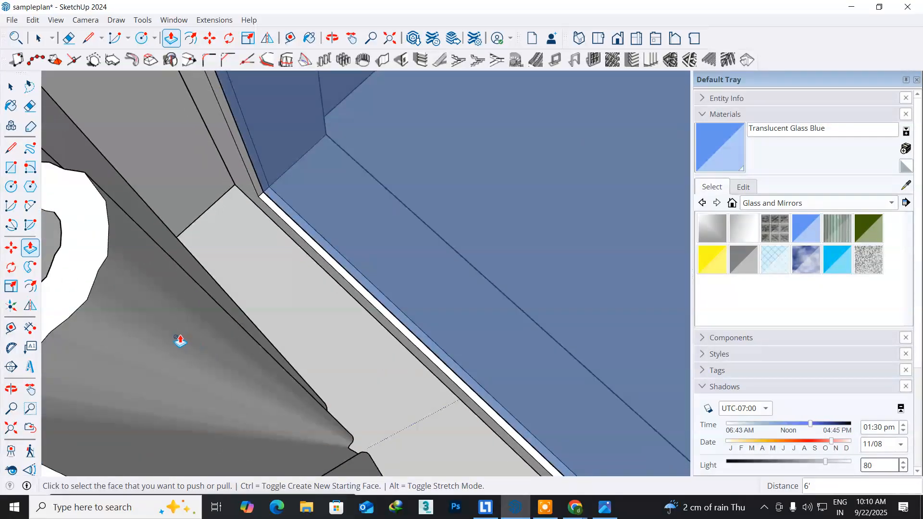
left_click(140, 342)
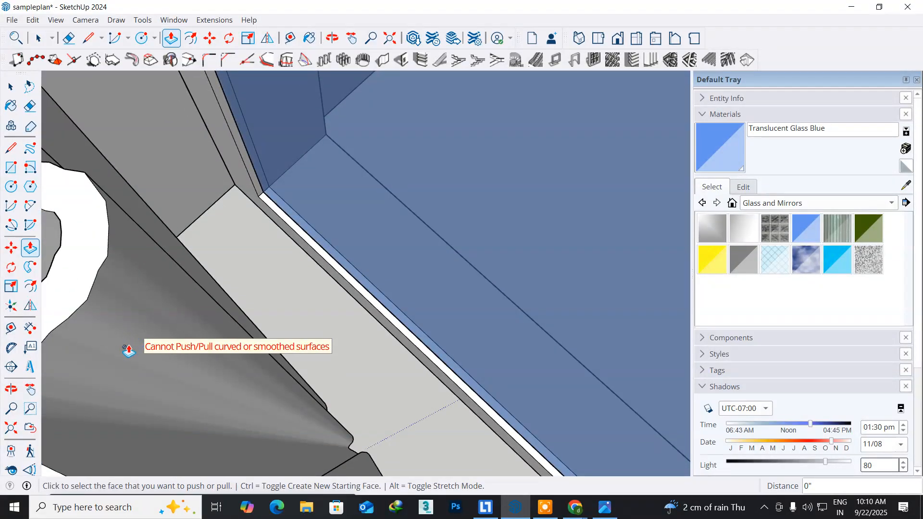
scroll(183, 356, "down", 5)
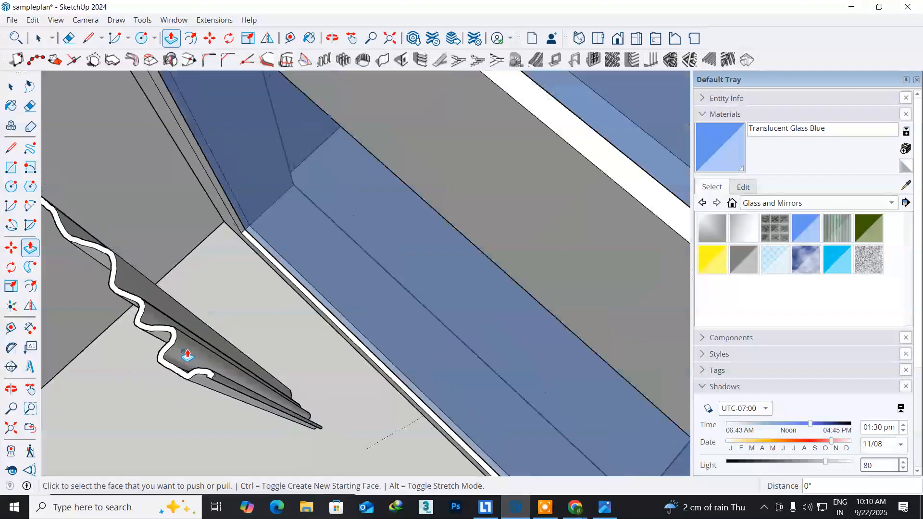
scroll(187, 354, "down", 3)
middle_click_drag(113, 360, 291, 368)
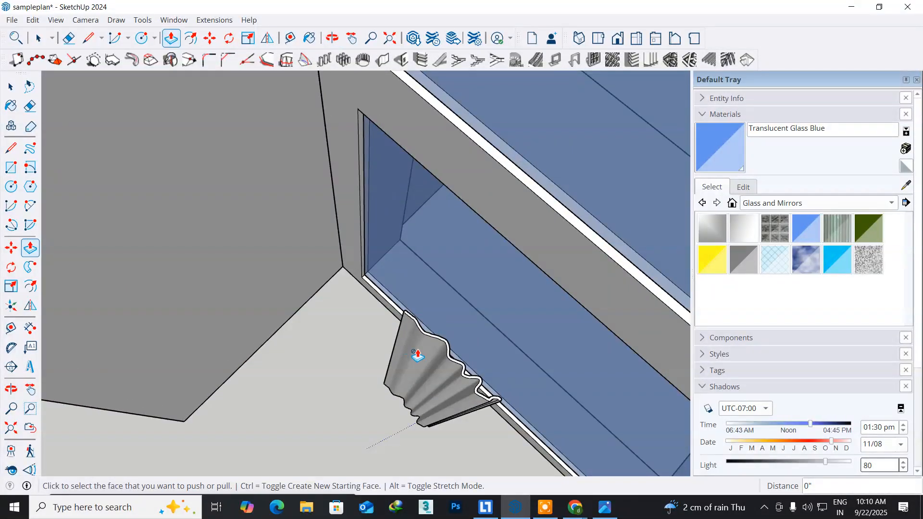
scroll(417, 355, "up", 3)
scroll(418, 355, "up", 3)
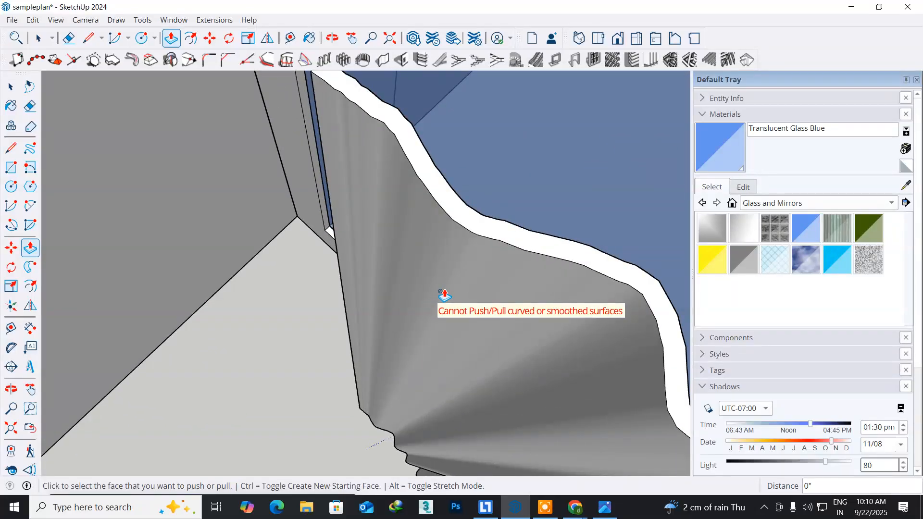
scroll(444, 294, "down", 5)
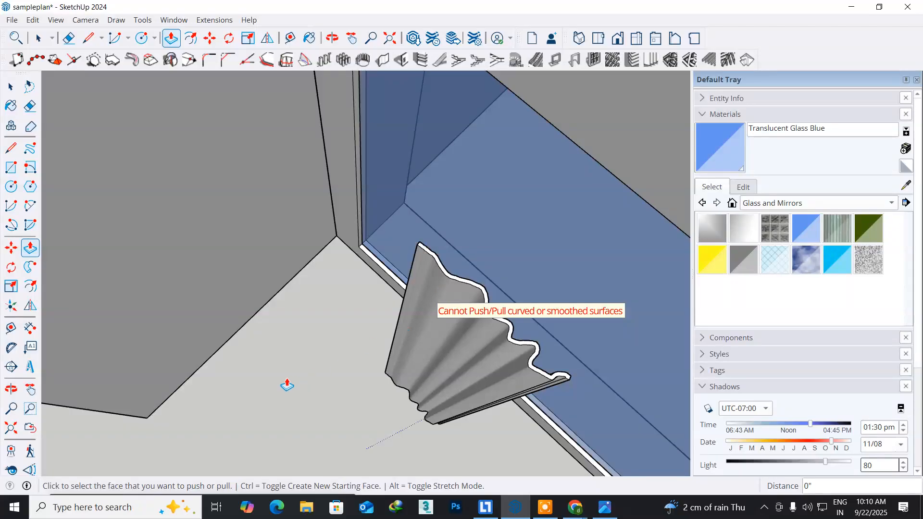
Step: Select the whole curtain and move it about 1' 4 1/2" across the floor toward the room corner beside the window
middle_click_drag(180, 341, 212, 227)
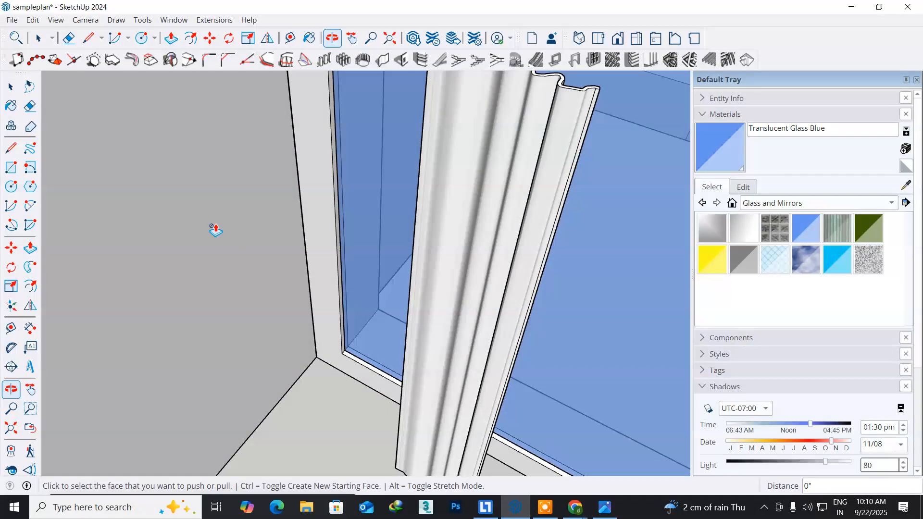
middle_click_drag(429, 408, 275, 264)
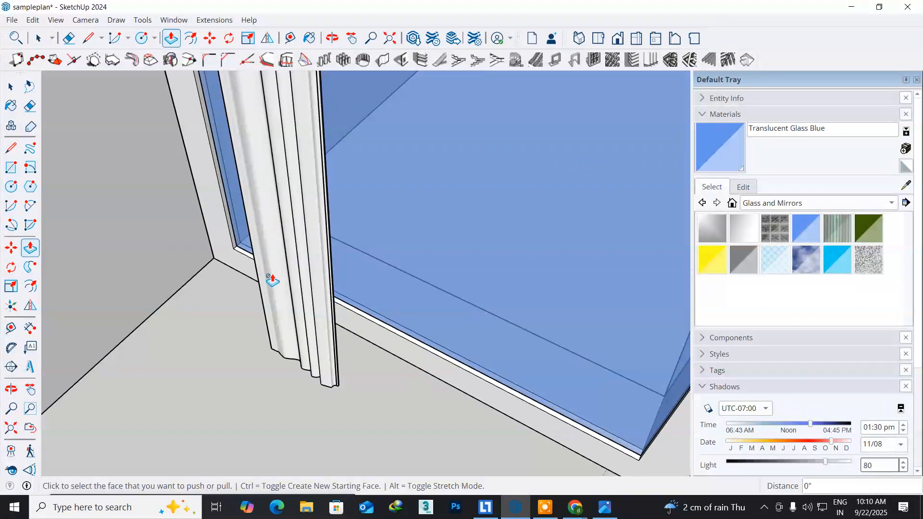
scroll(244, 360, "up", 4)
middle_click_drag(248, 355, 317, 394)
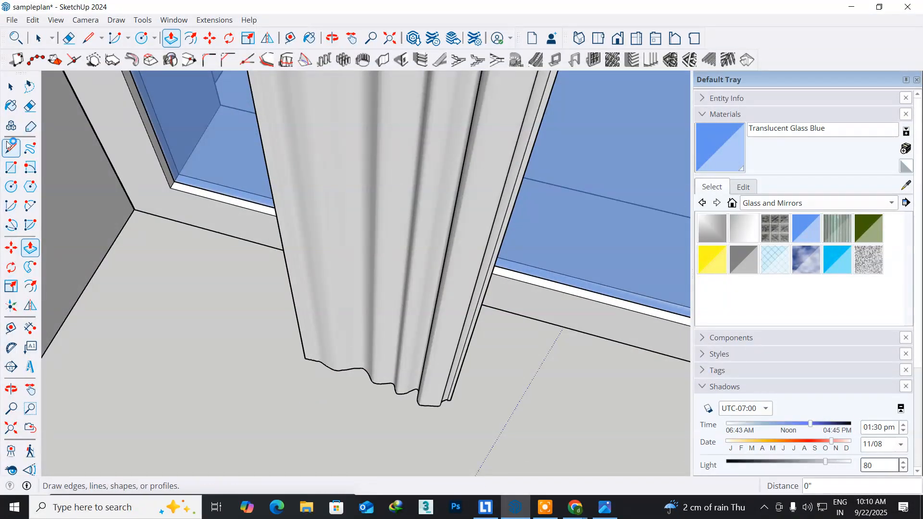
left_click(15, 87)
left_click(370, 249)
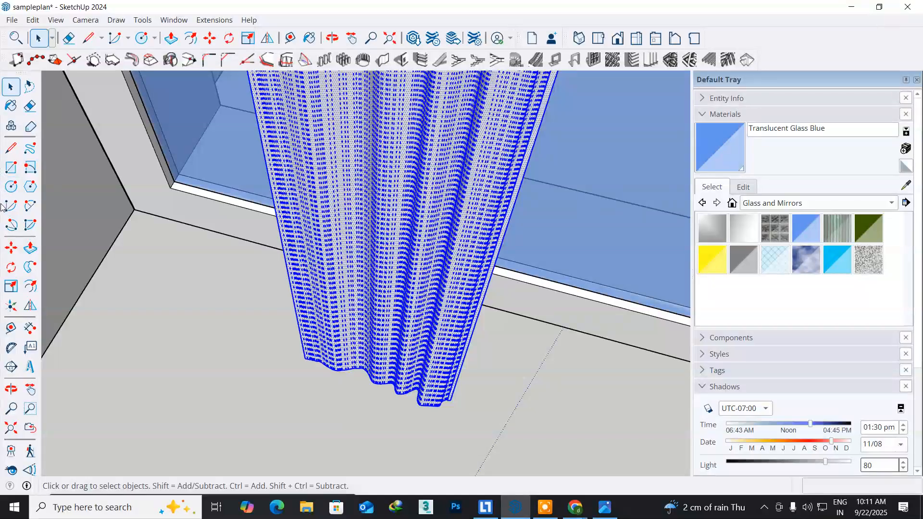
left_click(11, 247)
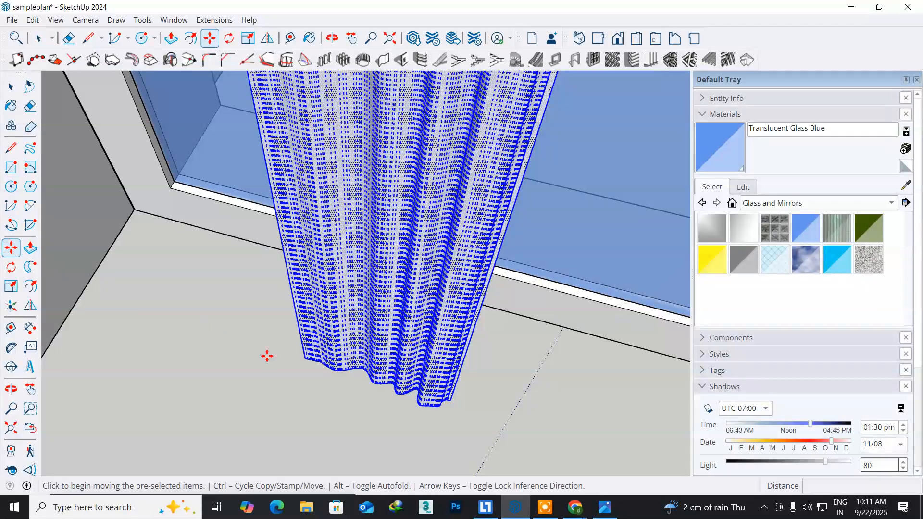
left_click(302, 356)
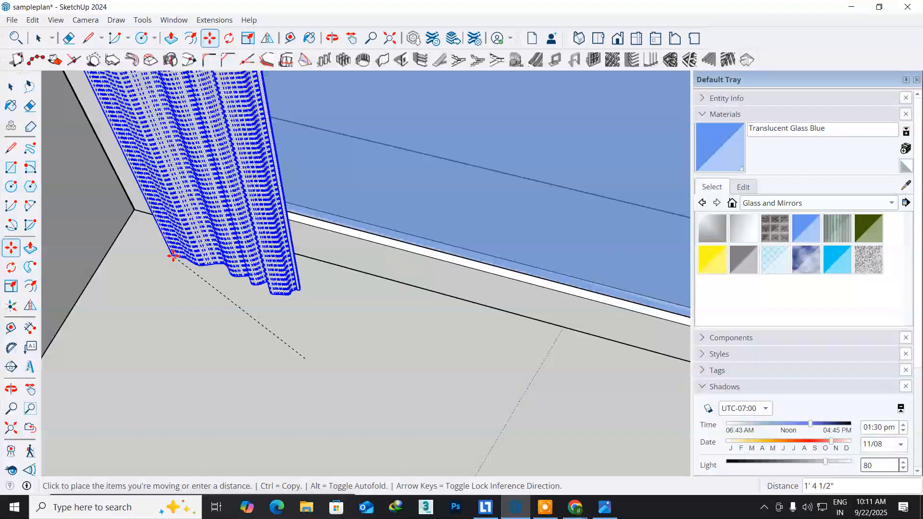
left_click(167, 253)
Step: Move the curtain about 4 inches further so its outer edge sits close to the side wall
middle_click_drag(173, 287, 330, 344)
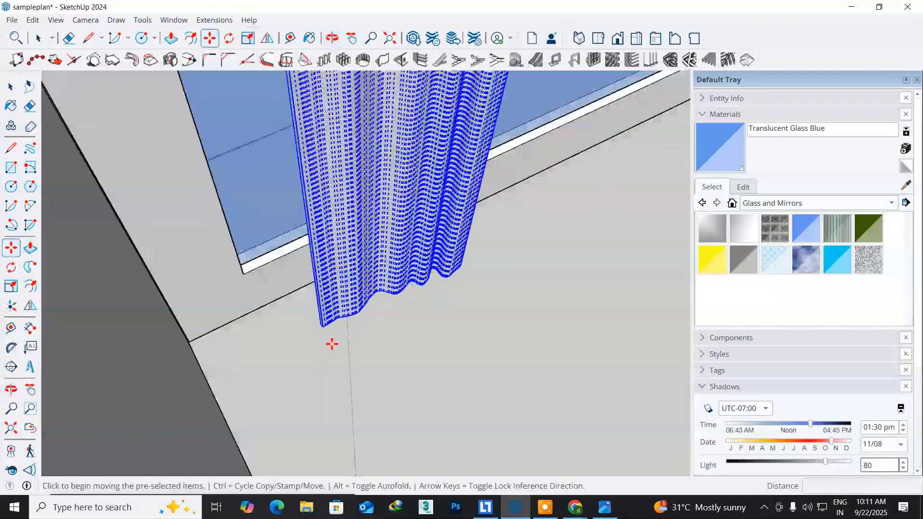
left_click(312, 330)
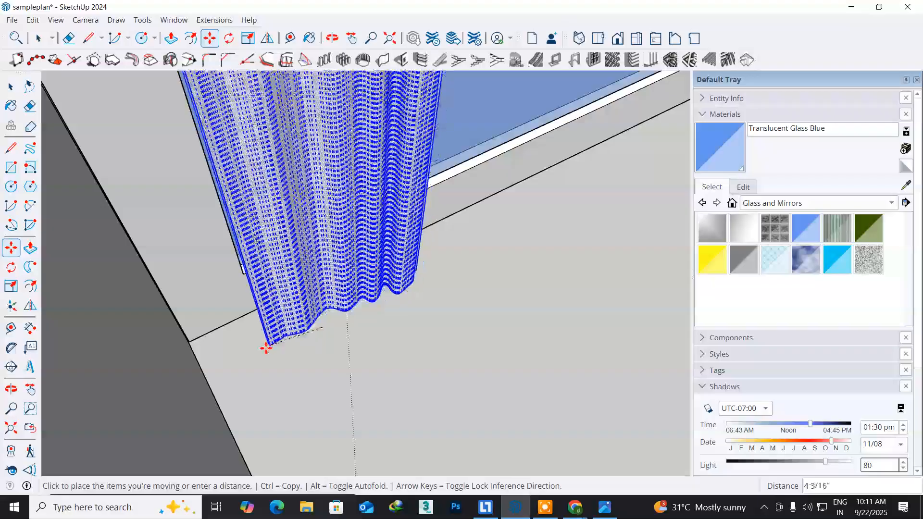
left_click(258, 352)
middle_click_drag(514, 311, 179, 292)
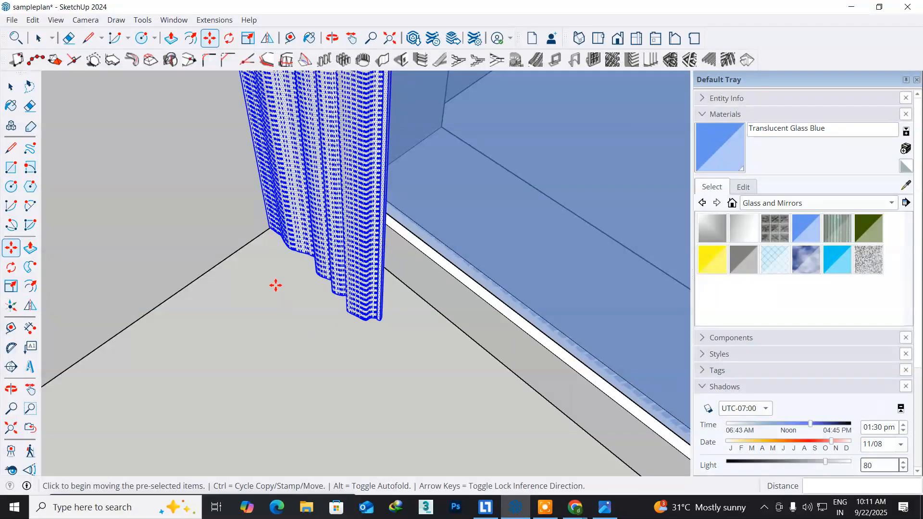
middle_click_drag(270, 276, 350, 324)
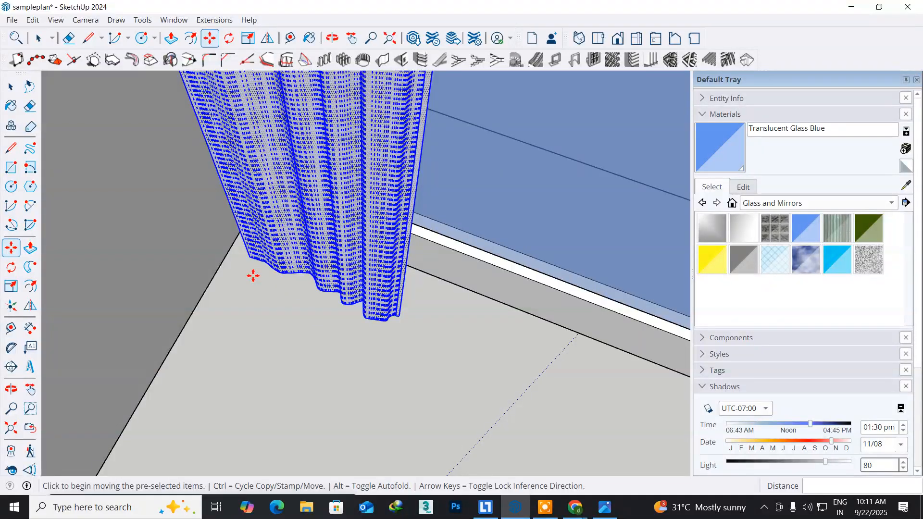
Step: Try to create a mirrored copy of the ungrouped curtain across its red flip plane
scroll(253, 275, "up", 4)
middle_click_drag(465, 382, 233, 299)
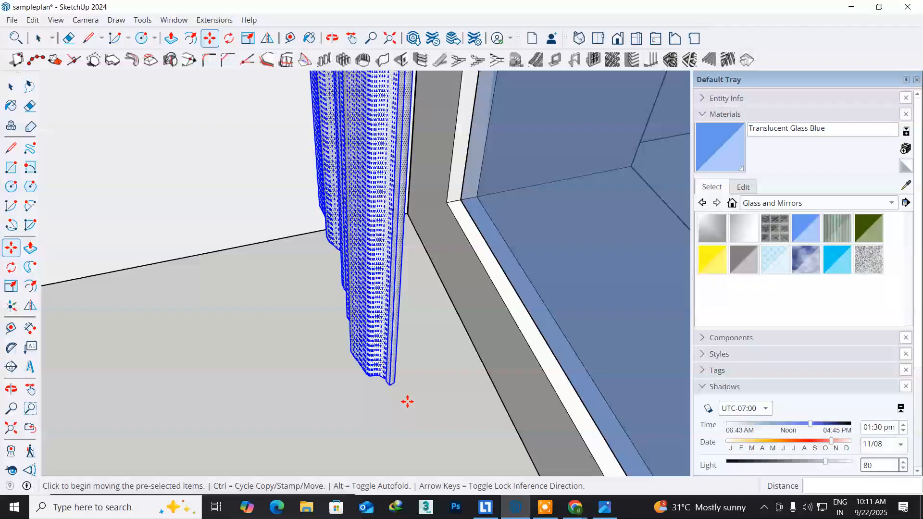
scroll(407, 402, "up", 5)
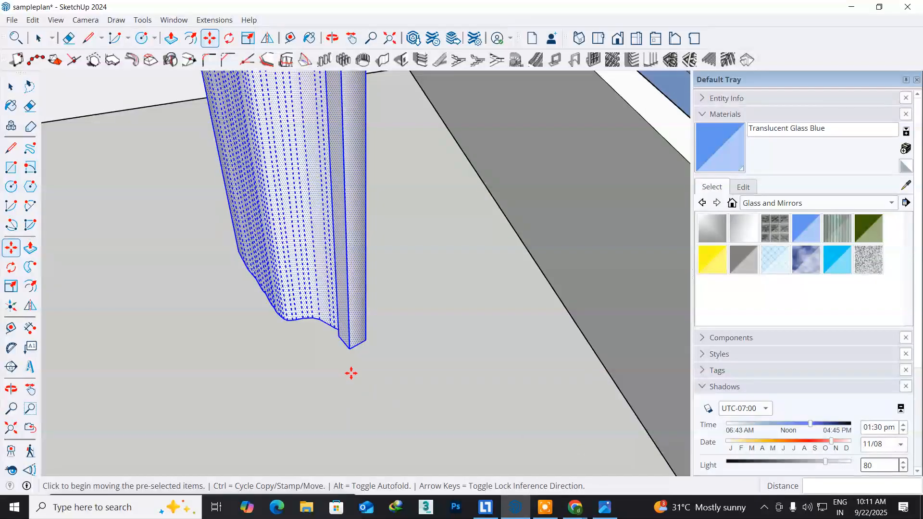
middle_click_drag(345, 368, 359, 392)
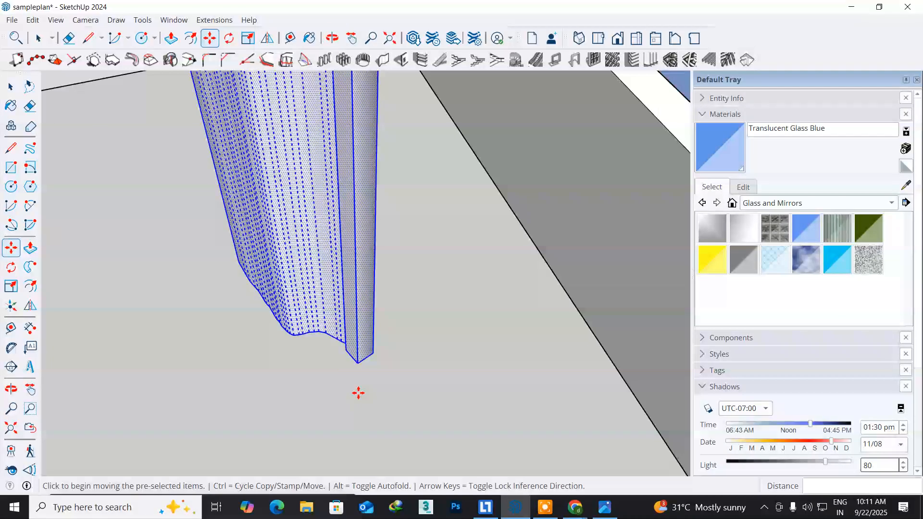
left_click(30, 306)
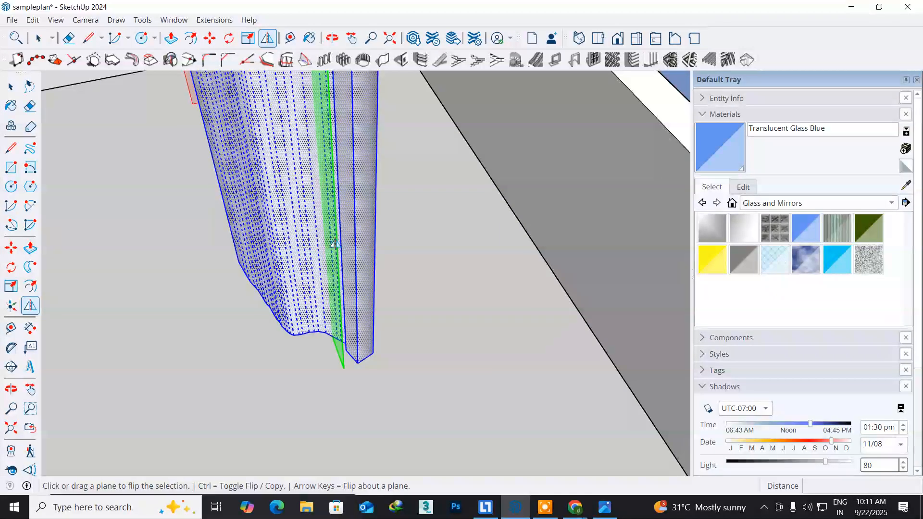
scroll(335, 243, "down", 3)
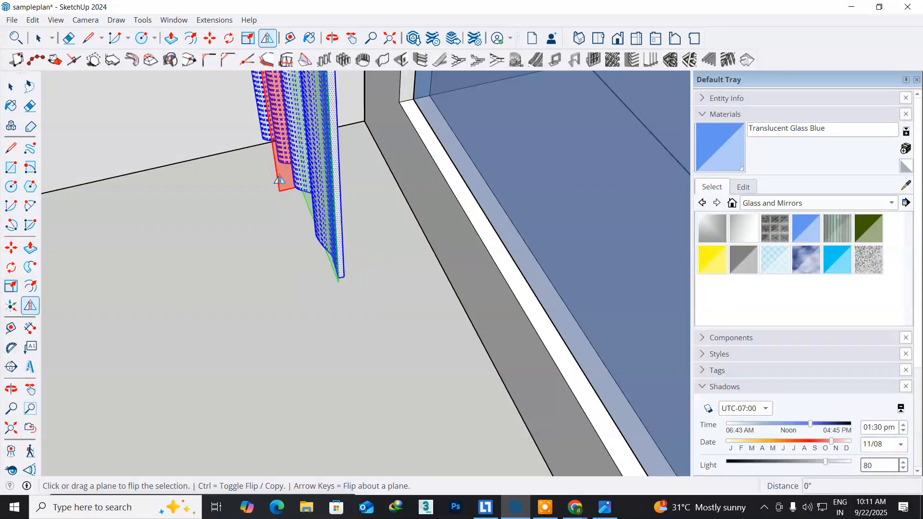
key("ctrl")
middle_click_drag(265, 218, 380, 406)
middle_click_drag(322, 363, 463, 388)
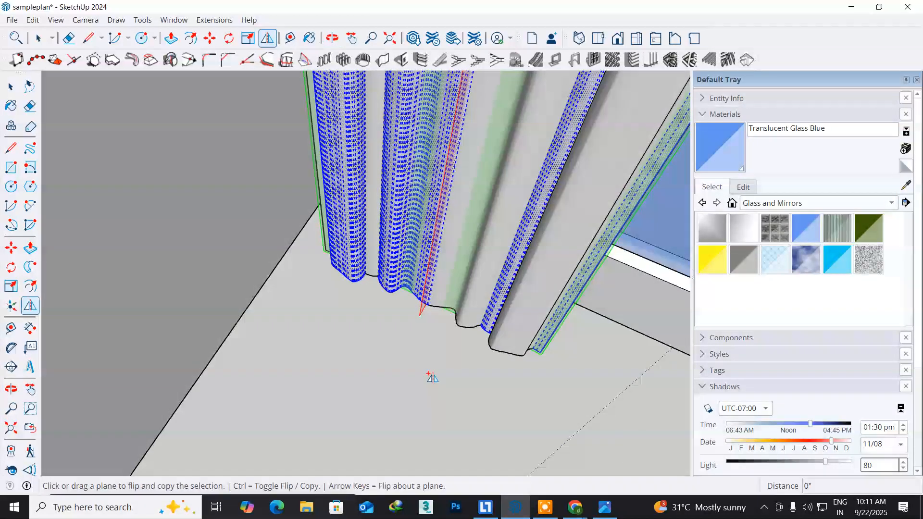
Step: Try to move the mirrored copy beside the original curtain, then discard the copy and clear the selection
key("m")
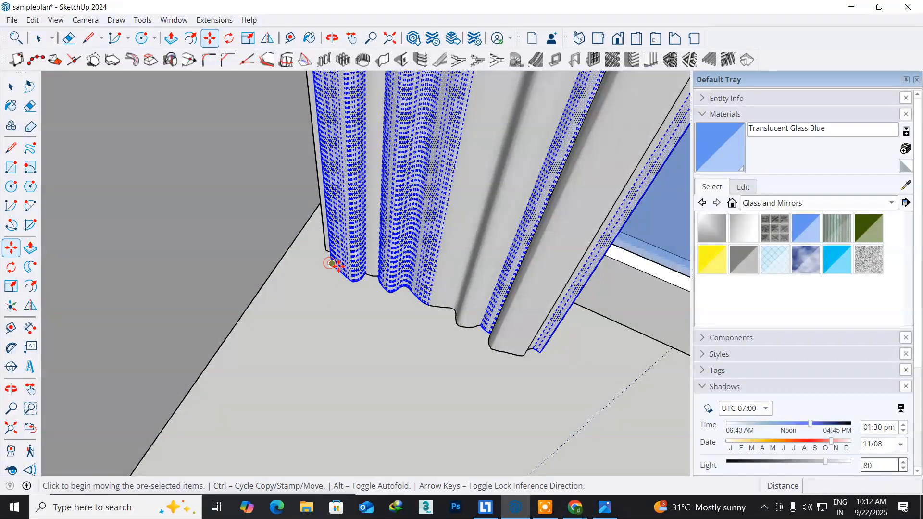
left_click(330, 263)
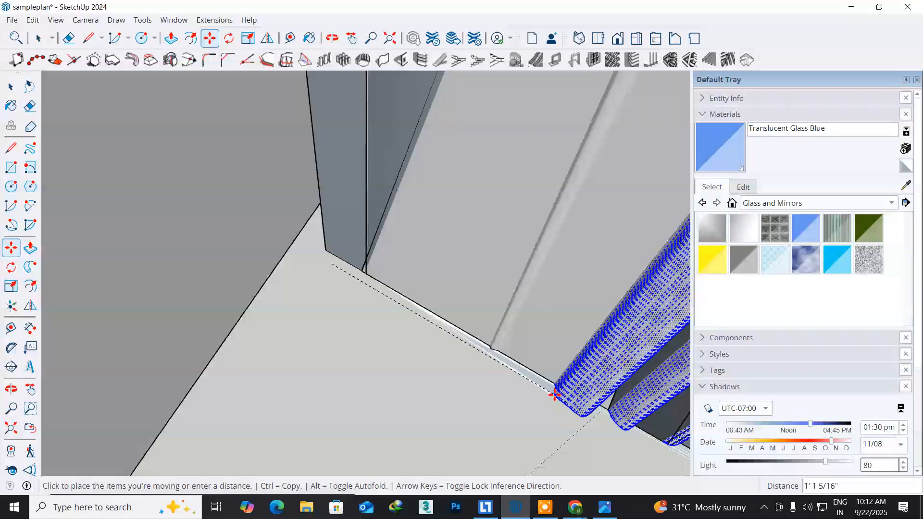
key("Escape")
middle_click_drag(326, 329, 488, 406)
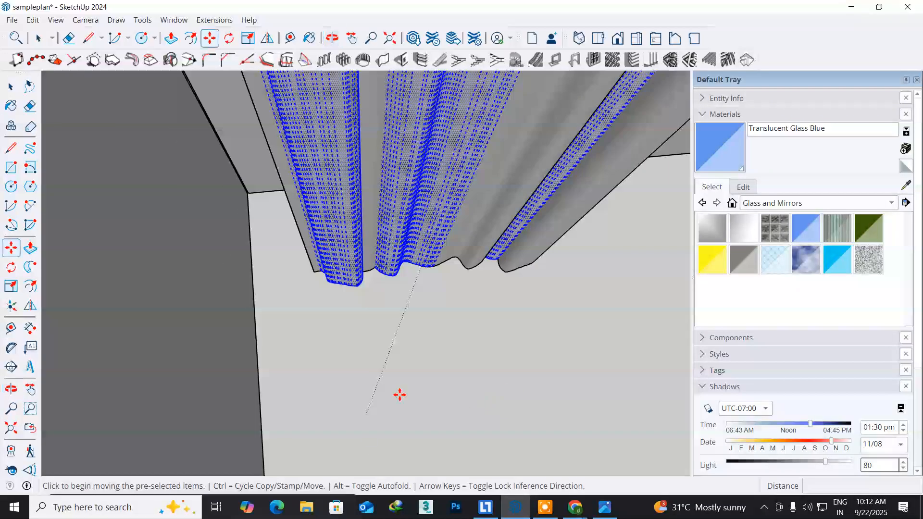
key("ctrl+t")
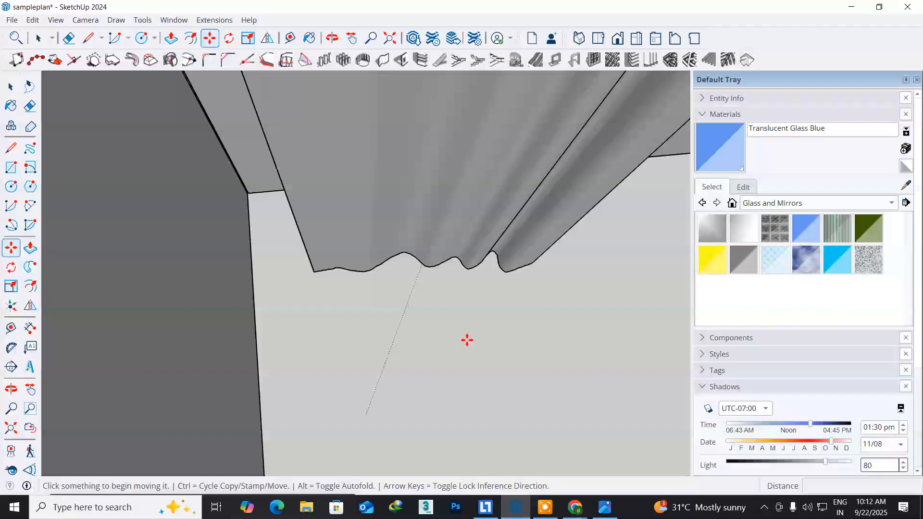
middle_click_drag(485, 333, 201, 309)
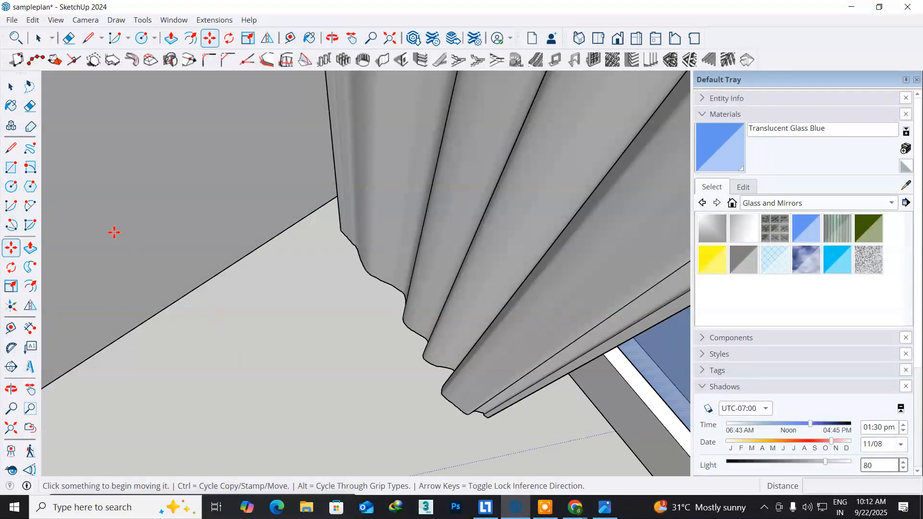
Step: Select all connected geometry of the curtain and make it a group
left_click(10, 86)
triple_click(381, 154)
right_click(382, 154)
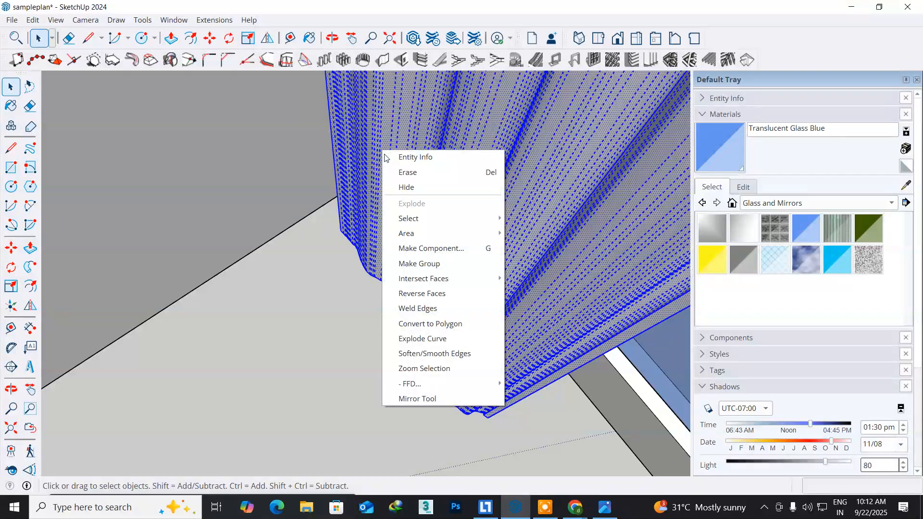
left_click(418, 264)
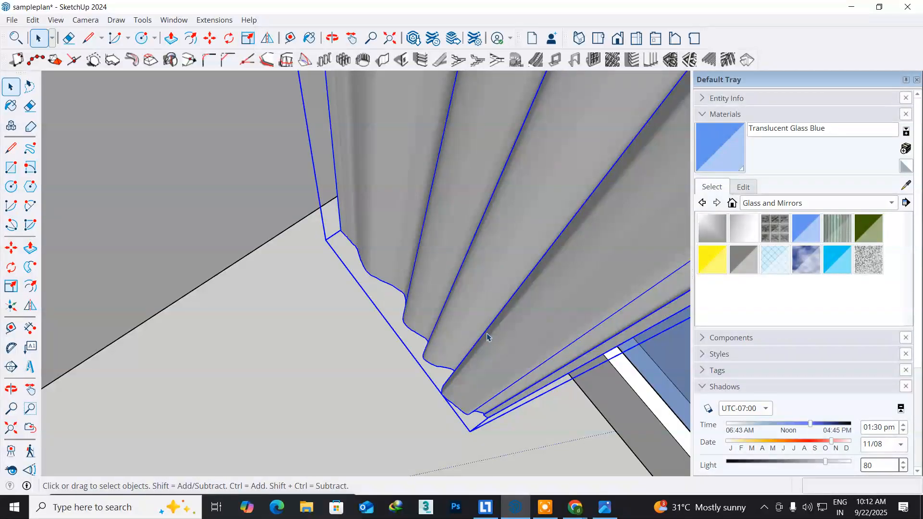
Step: Create a mirrored copy of the curtain group with the Flip tool across its red plane
scroll(487, 336, "down", 2)
middle_click_drag(505, 409, 345, 381)
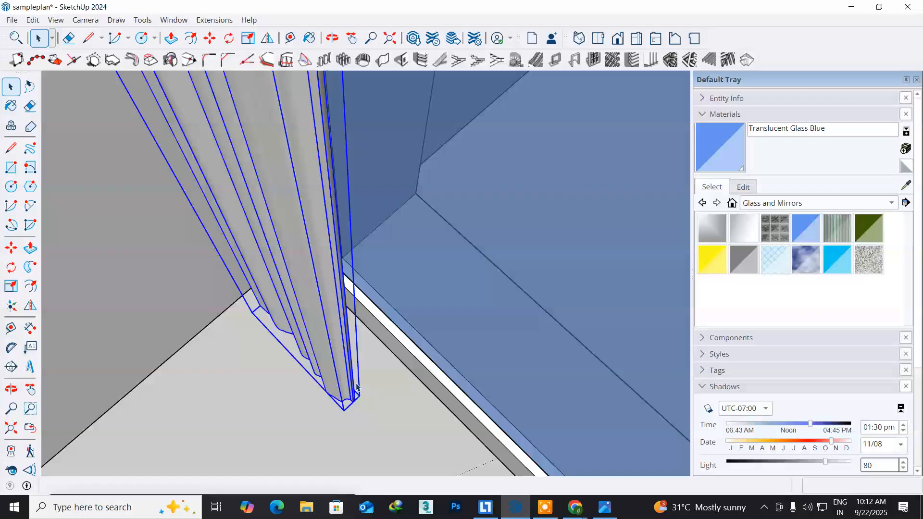
left_click(29, 305)
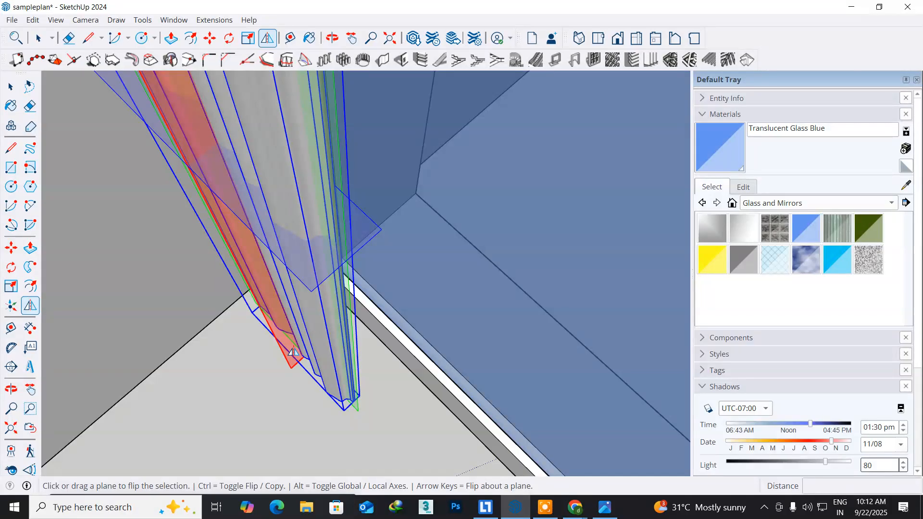
key("ctrl")
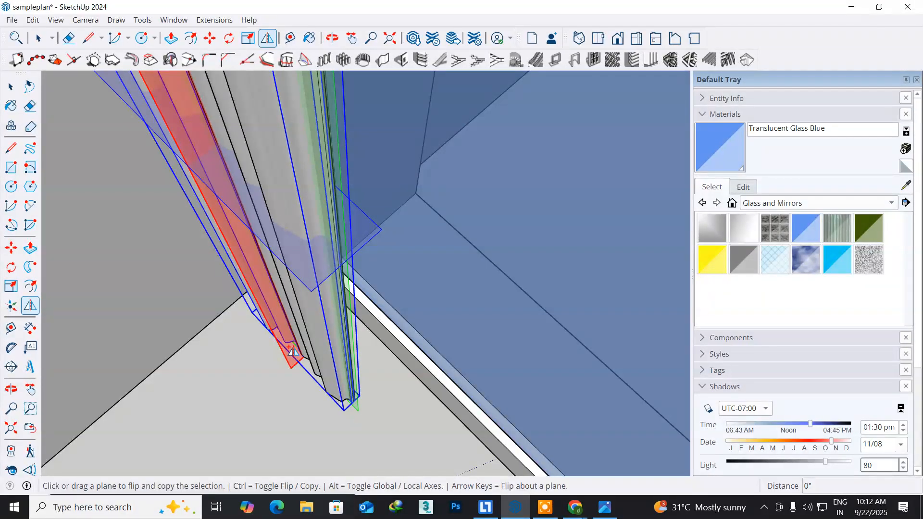
left_click(9, 85)
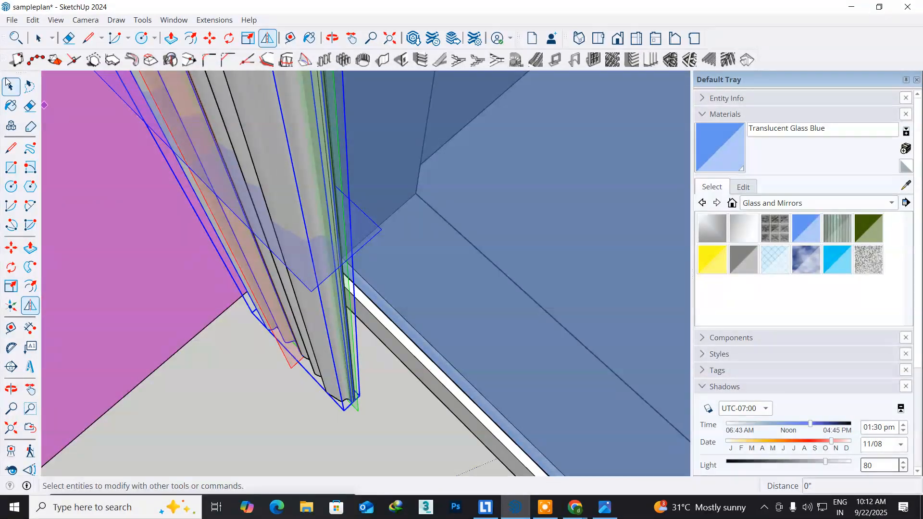
left_click(10, 85)
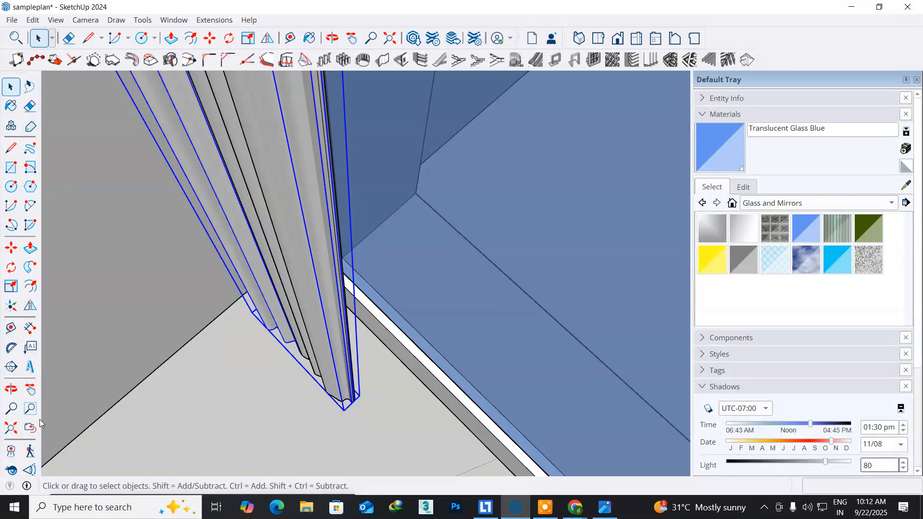
Step: Move the mirrored curtain copy about 1' 5/8" along the window wall so its edge meets the original curtain
middle_click_drag(130, 402, 333, 406)
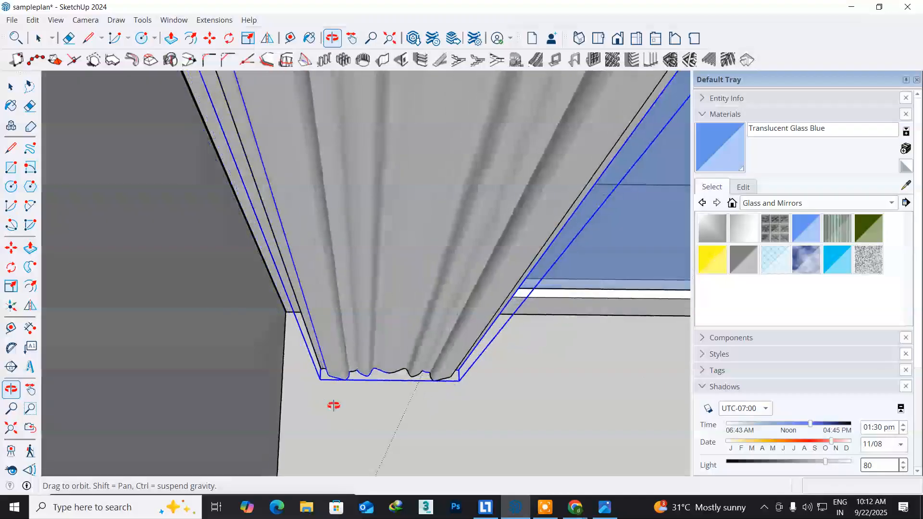
left_click(11, 248)
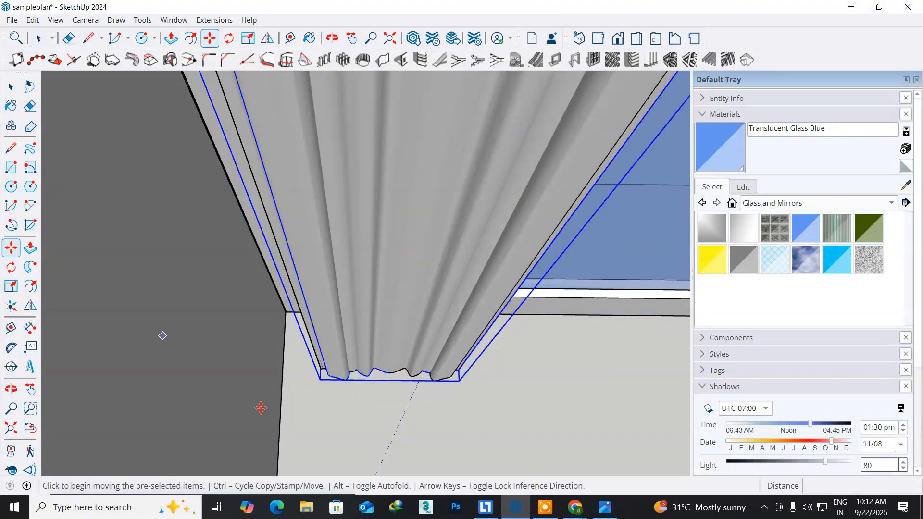
left_click(321, 380)
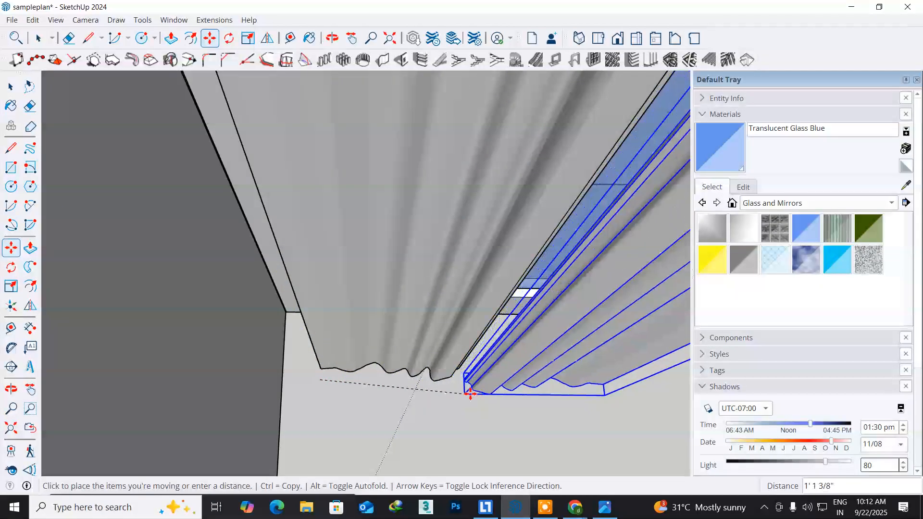
middle_click_drag(460, 386, 408, 393)
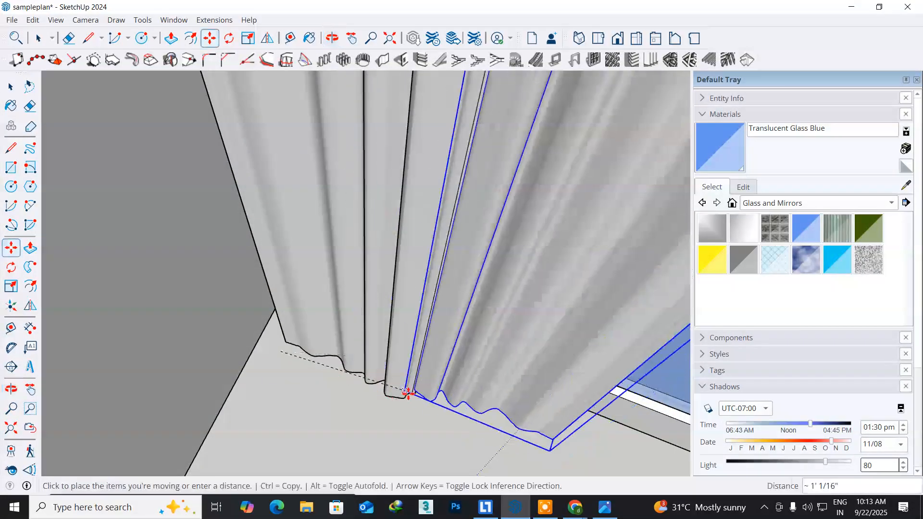
scroll(412, 402, "up", 5)
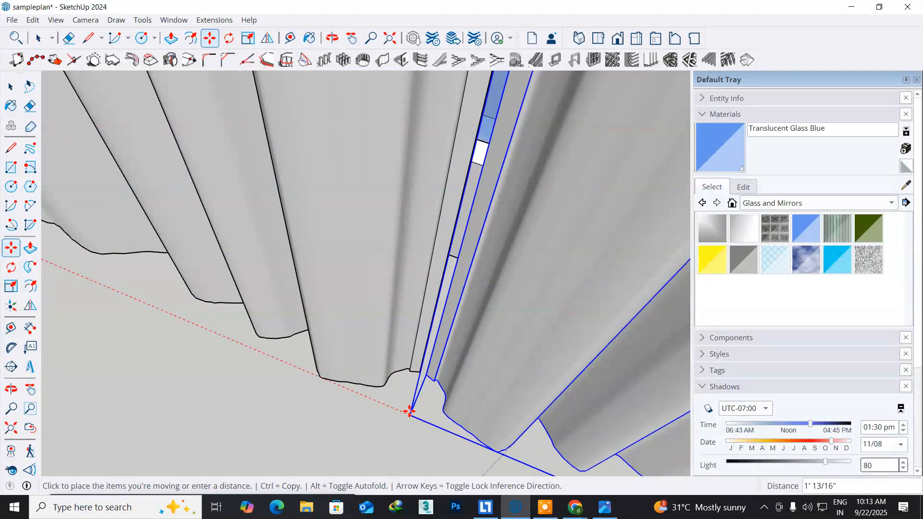
left_click(405, 409)
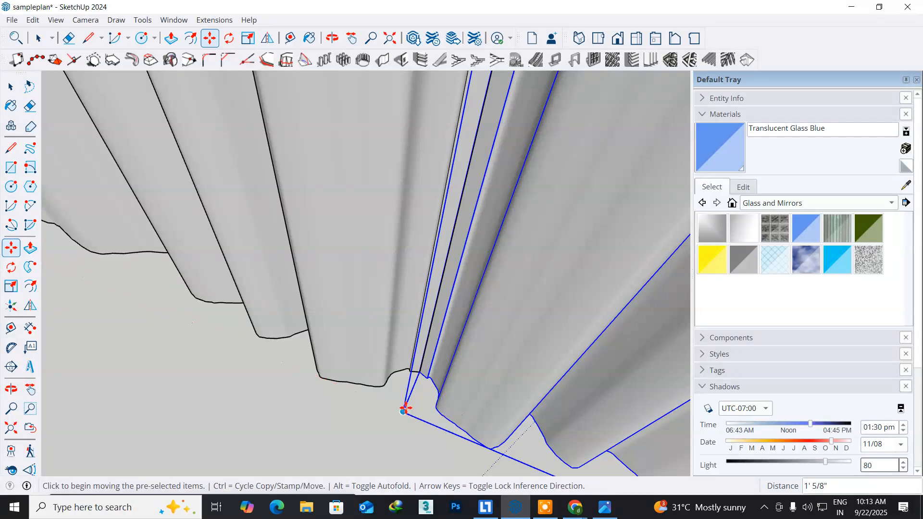
middle_click_drag(404, 425, 406, 398)
scroll(427, 345, "up", 4)
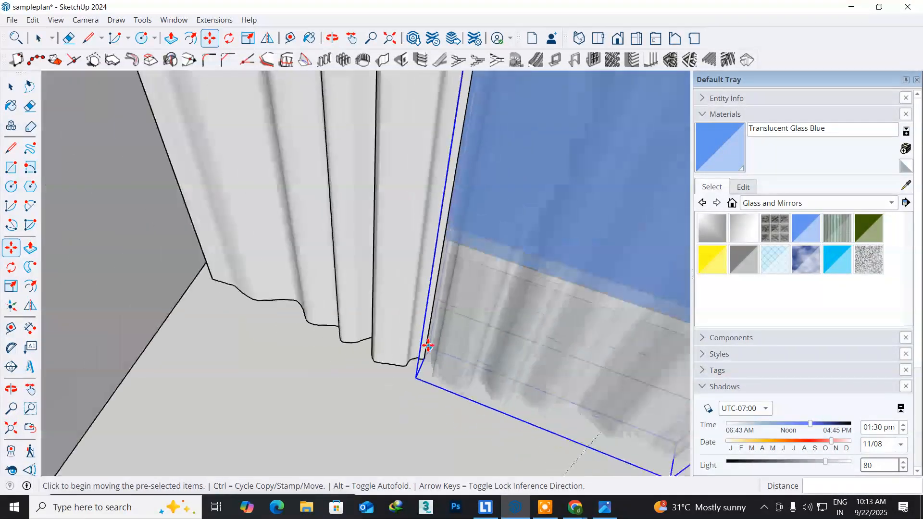
scroll(428, 345, "down", 6)
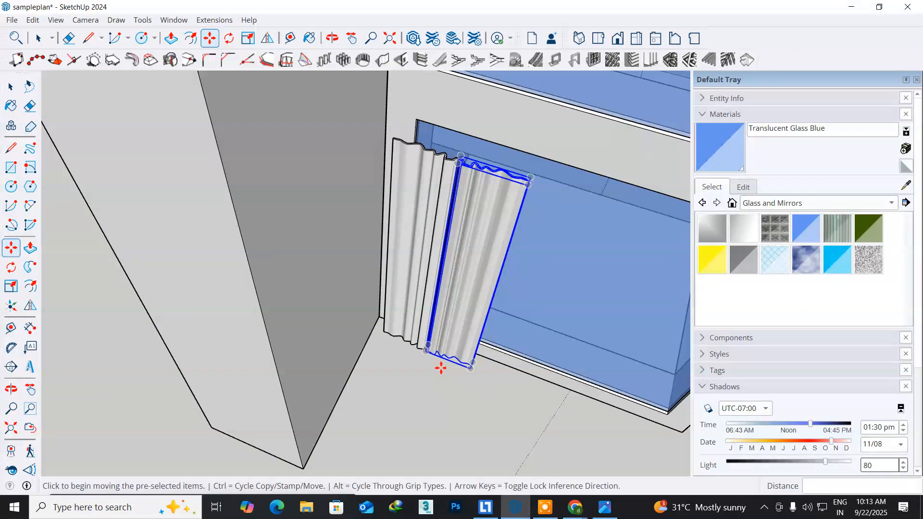
Step: Explode both curtain groups and combine their geometry into a single group
mouse_move(449, 365)
middle_mouse_down()
mouse_move(400, 443)
mouse_move(380, 370)
middle_mouse_up()
left_click(10, 87)
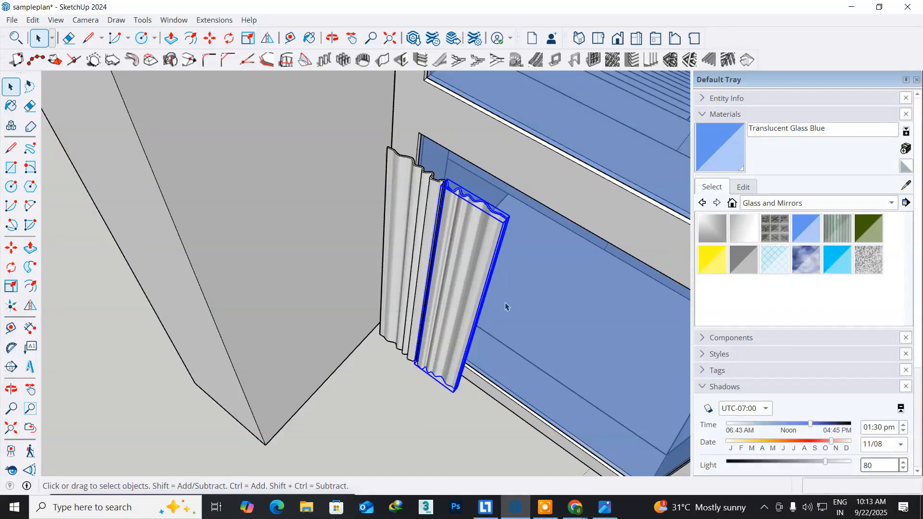
mouse_move(506, 307)
middle_mouse_down()
mouse_move(385, 298)
mouse_move(373, 288)
mouse_move(501, 314)
middle_mouse_up()
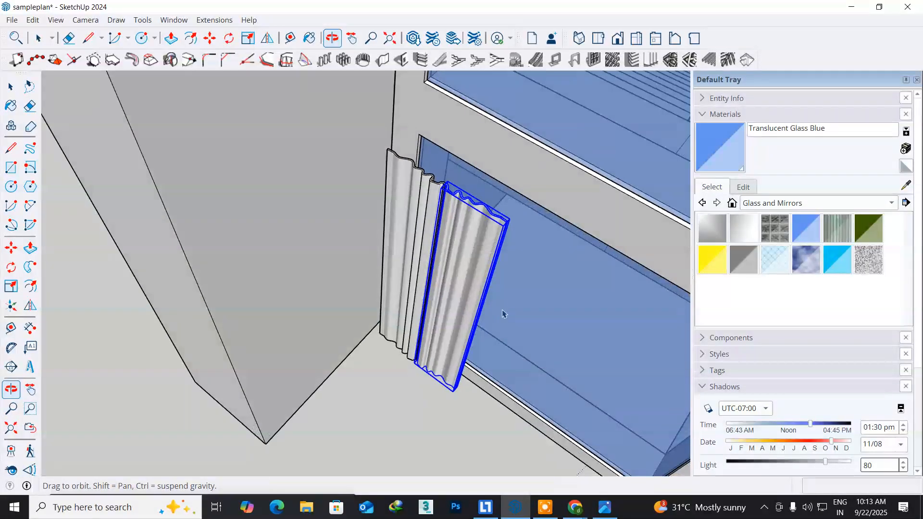
left_click(404, 246, "ctrl")
right_click(404, 246)
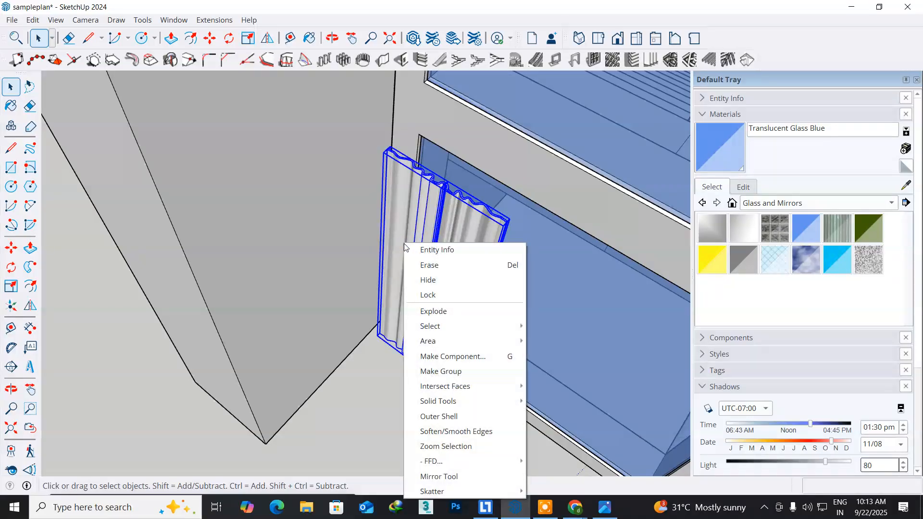
left_click(452, 311)
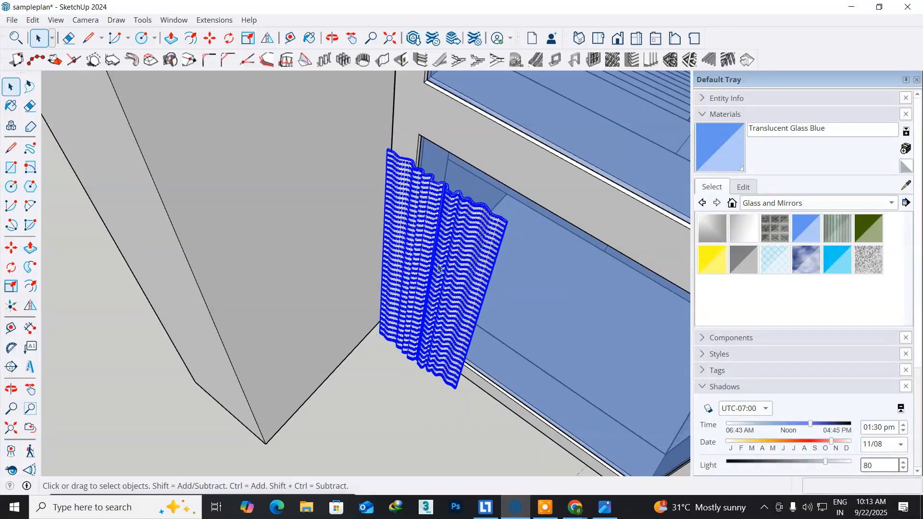
right_click(425, 249)
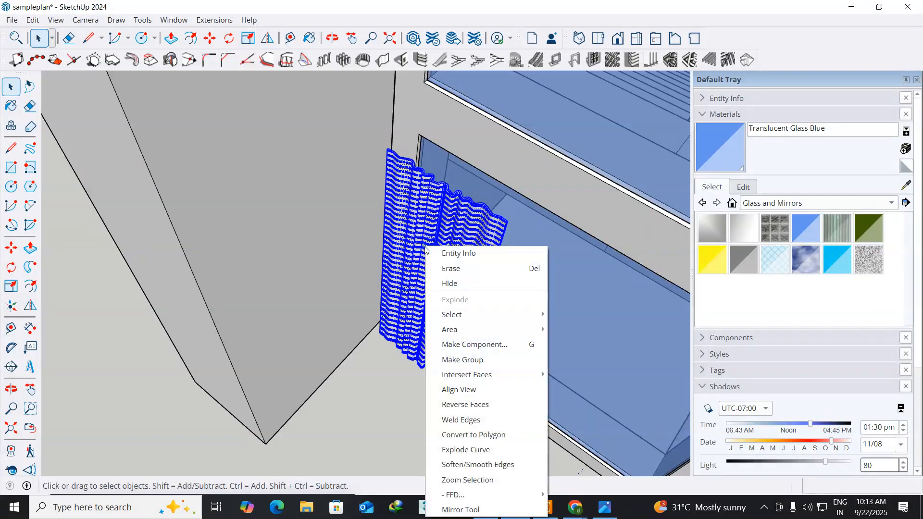
left_click(463, 360)
Step: Create a mirrored copy of the combined double-width curtain group across its red flip plane
middle_click_drag(503, 398, 380, 383)
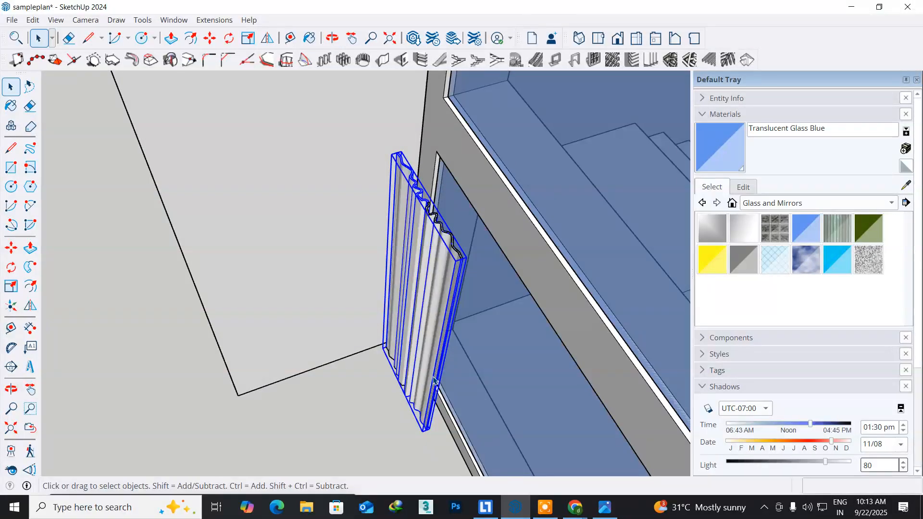
scroll(432, 382, "up", 3)
middle_click_drag(448, 374, 315, 378)
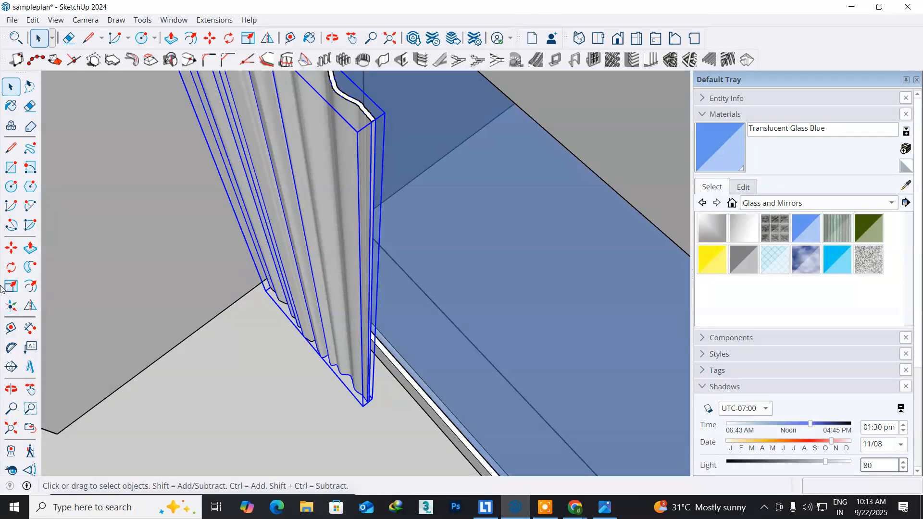
left_click(28, 308)
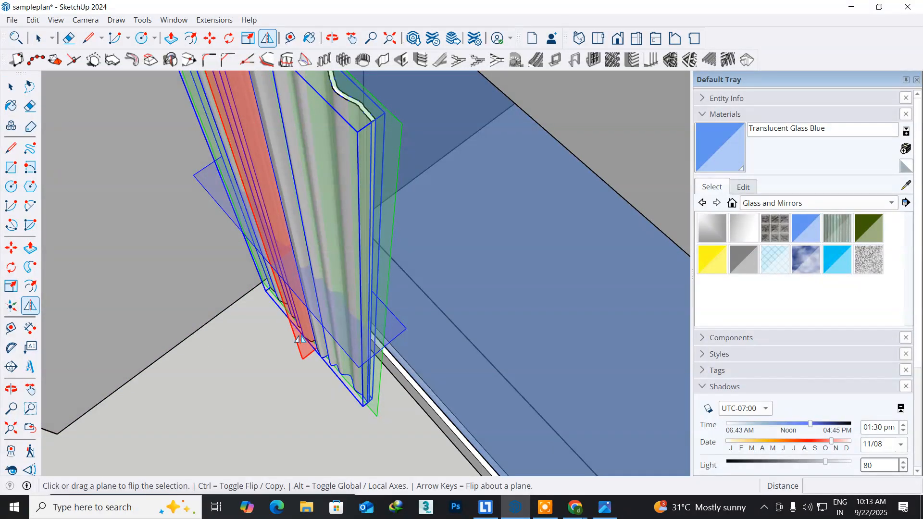
key("ctrl")
left_click(299, 339)
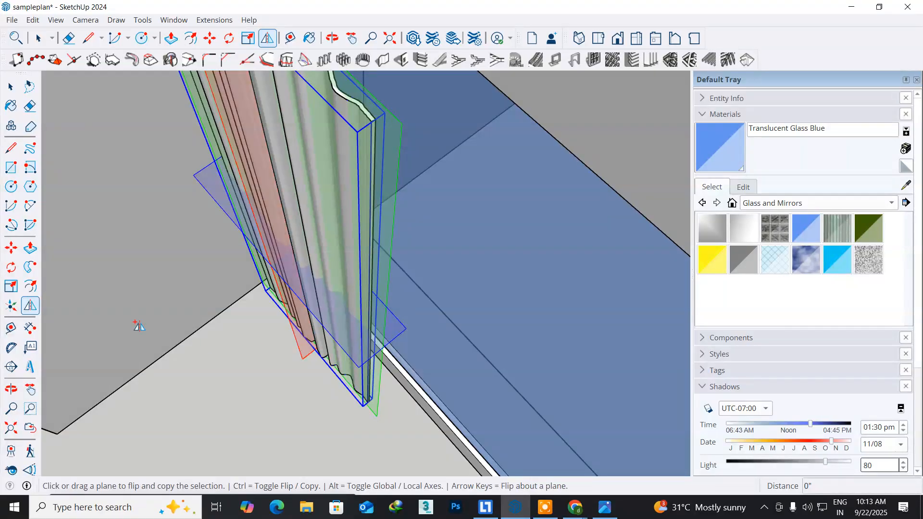
Step: Move the mirrored double-width curtain copy 2' 1" along the window wall so its edge meets the original curtain
left_click(11, 89)
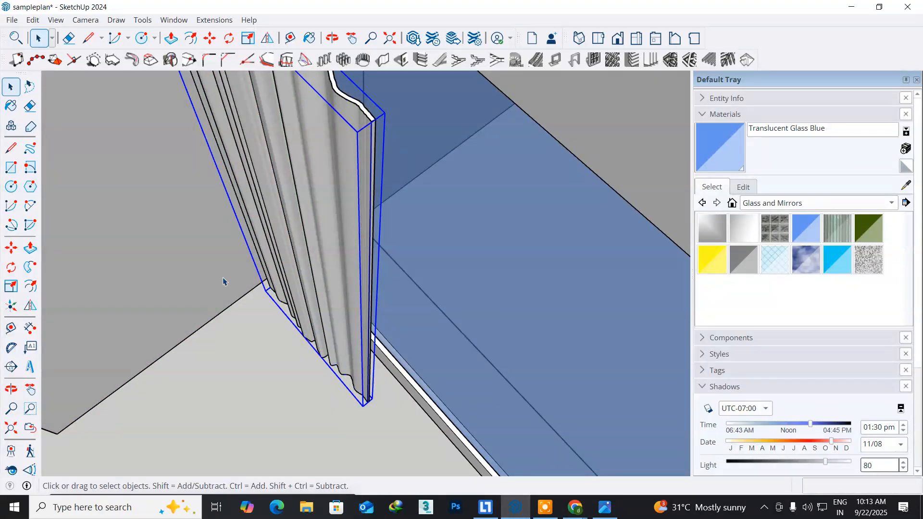
left_click(12, 249)
middle_click_drag(183, 340, 388, 342)
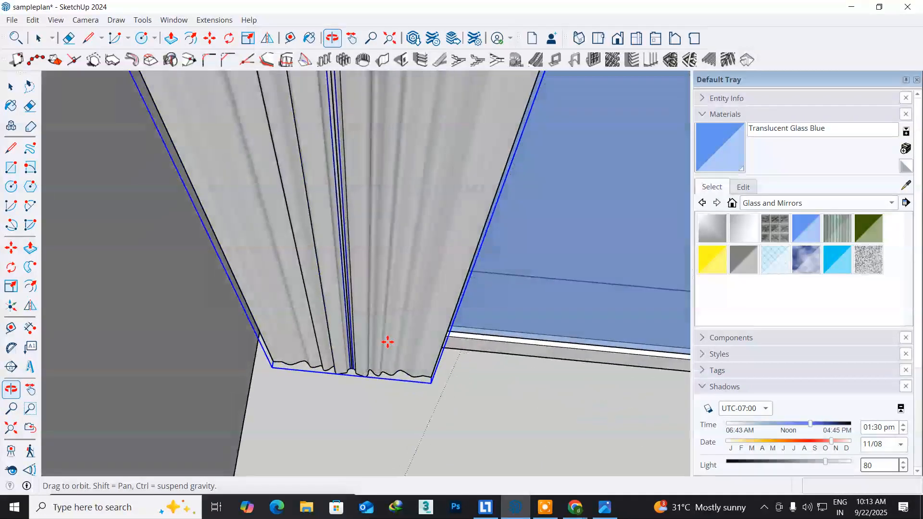
left_click(277, 372)
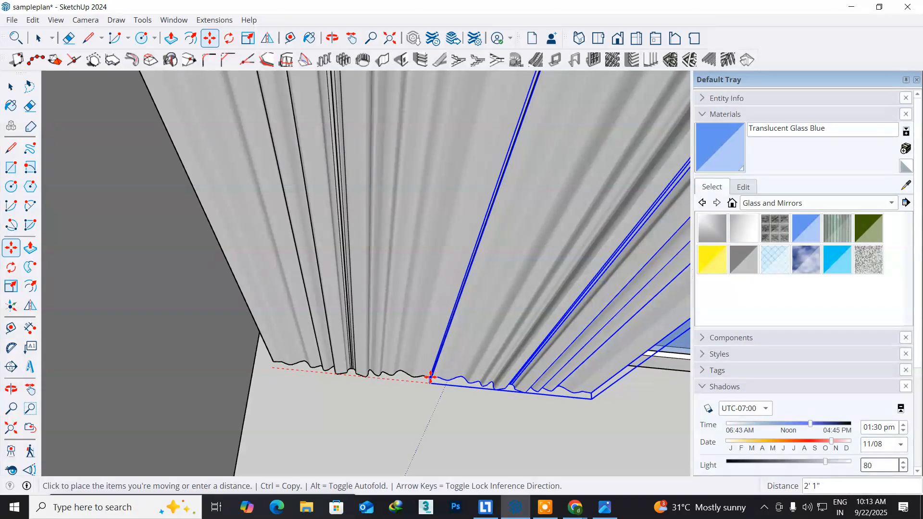
left_click(431, 377)
middle_click_drag(449, 429, 285, 340)
scroll(268, 415, "down", 5)
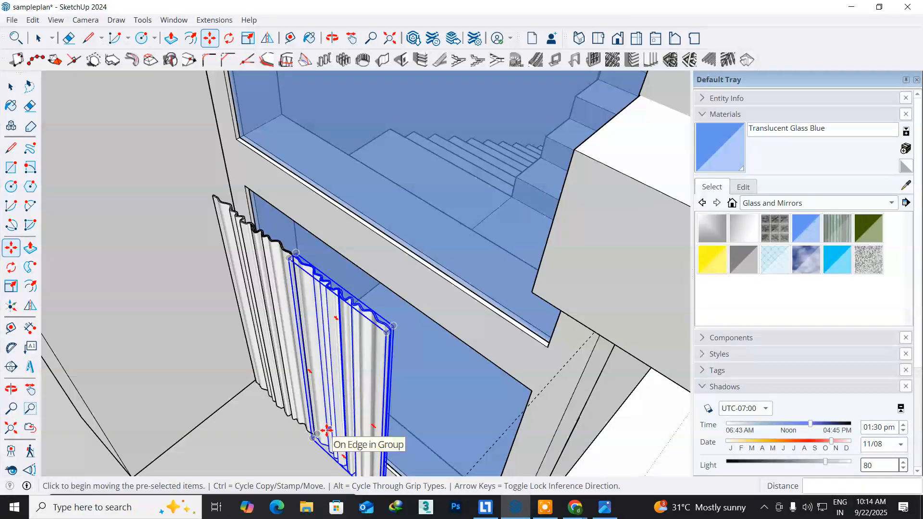
Step: Explode the two adjoining double-width curtain groups and combine their geometry into one group
middle_click_drag(323, 431, 299, 337)
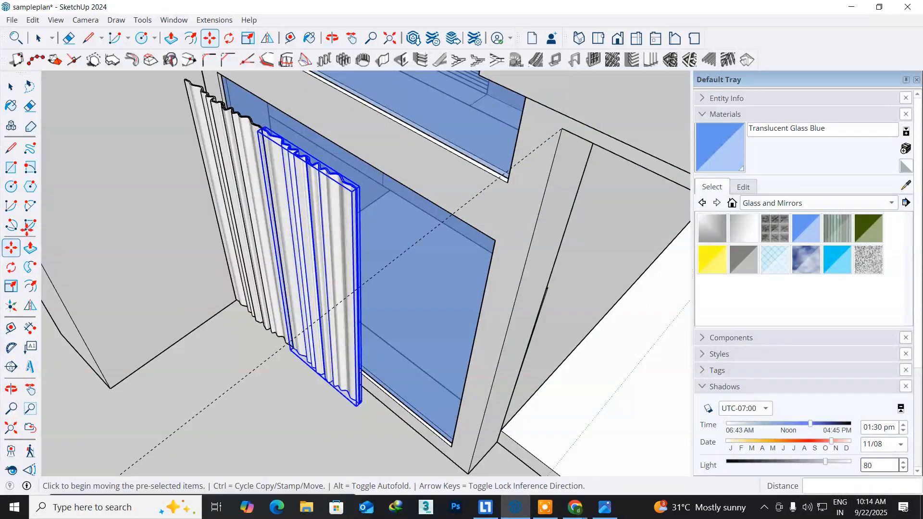
left_click(11, 86)
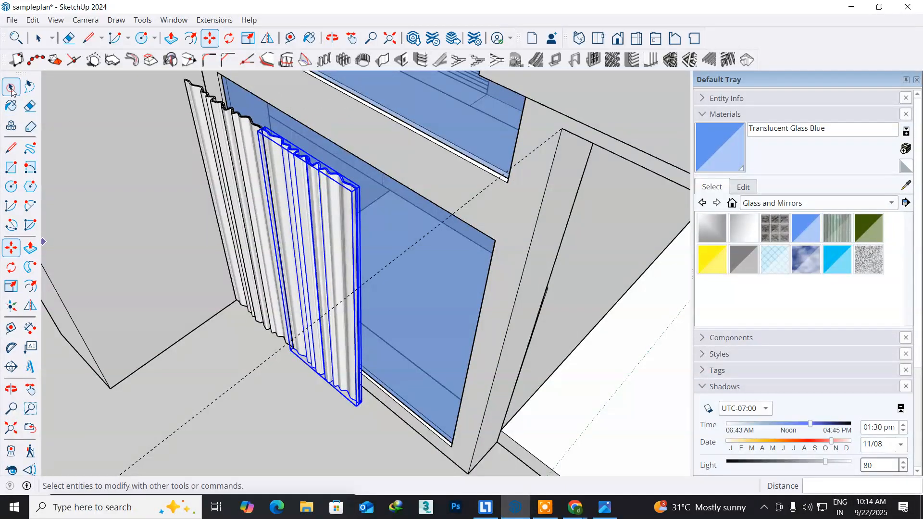
left_click(228, 165, "ctrl")
right_click(228, 167)
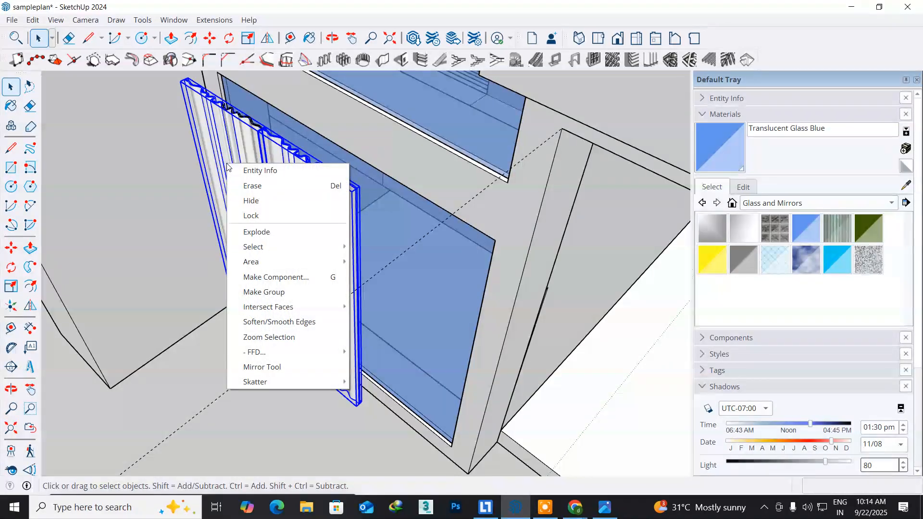
left_click(258, 238)
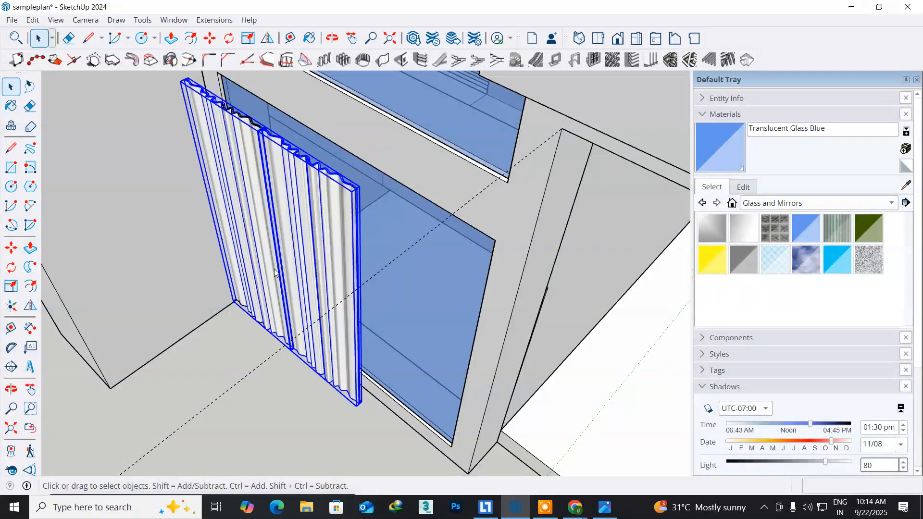
right_click(297, 303)
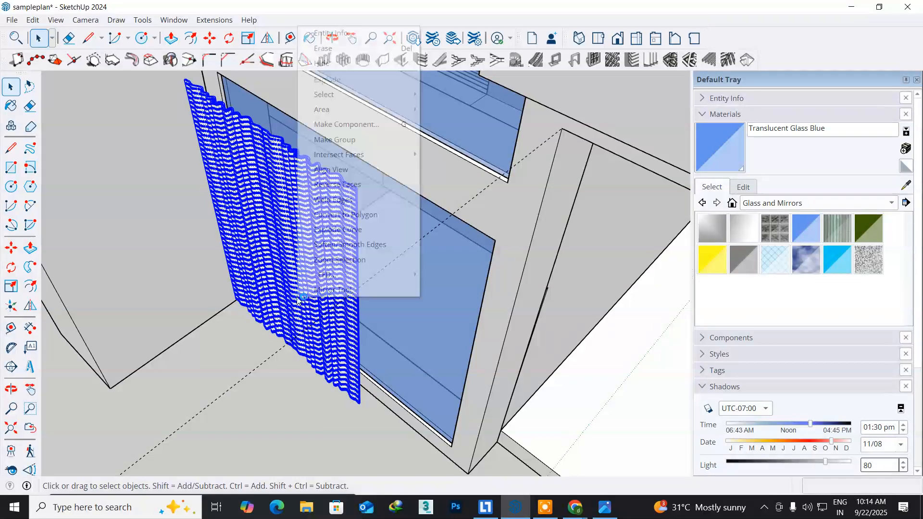
left_click(337, 140)
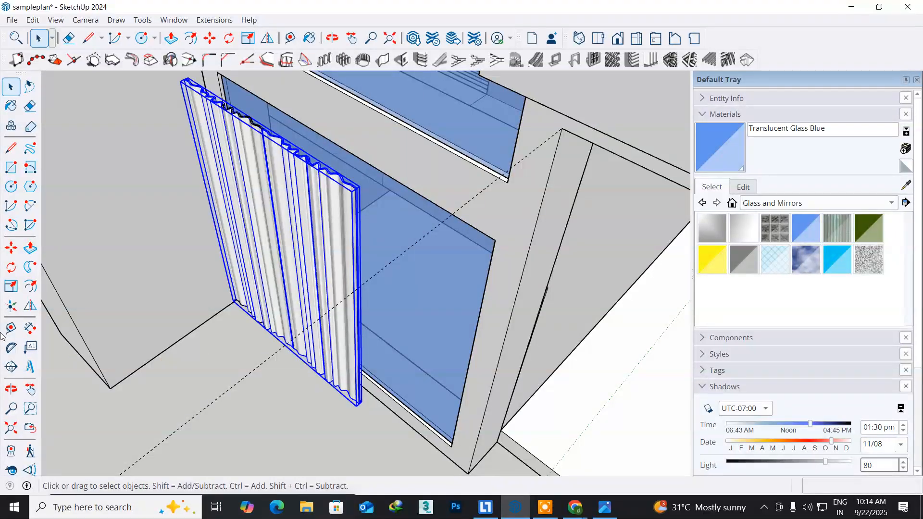
left_click(11, 269)
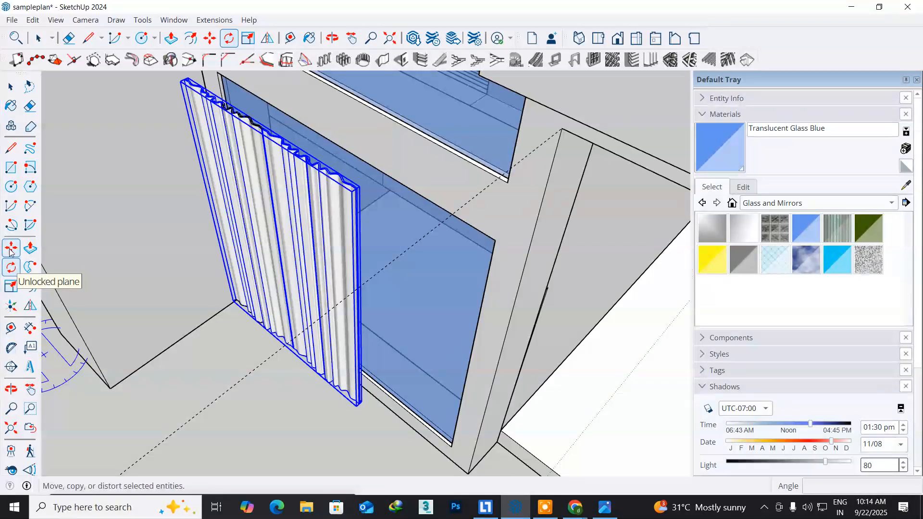
left_click(11, 249)
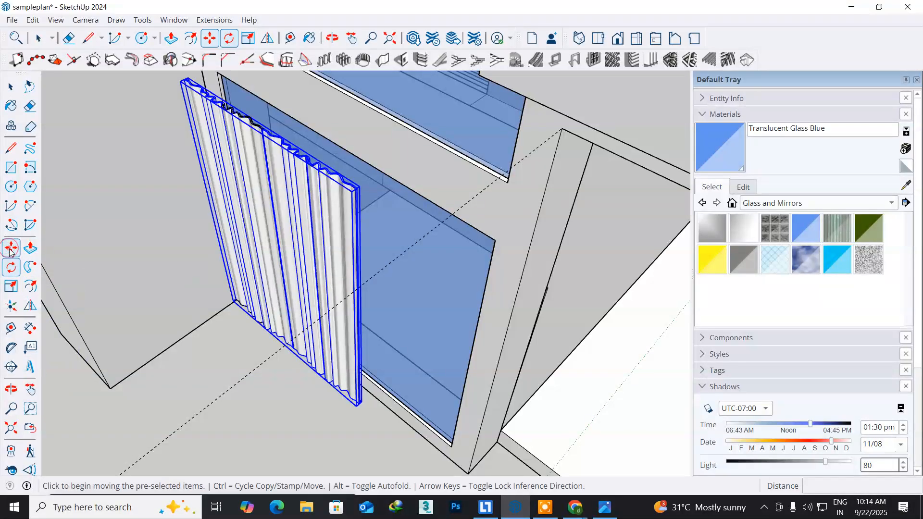
left_click(31, 287)
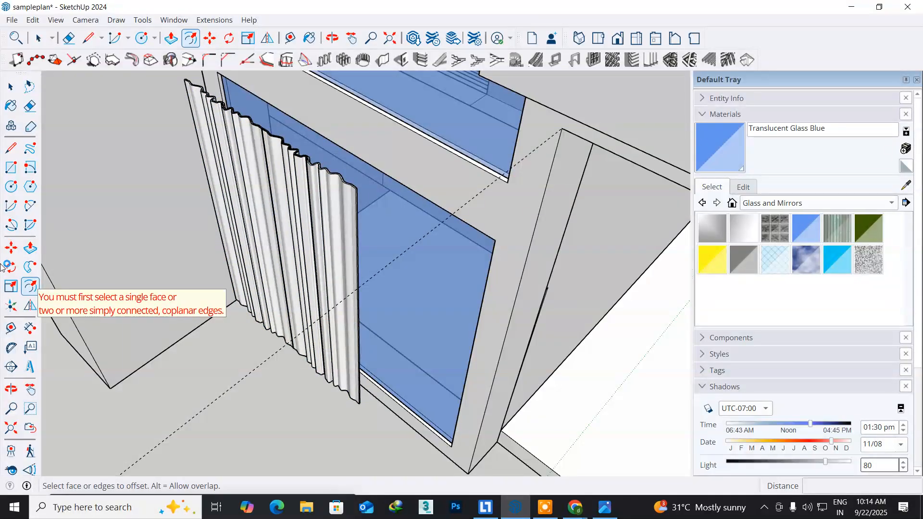
left_click(11, 289)
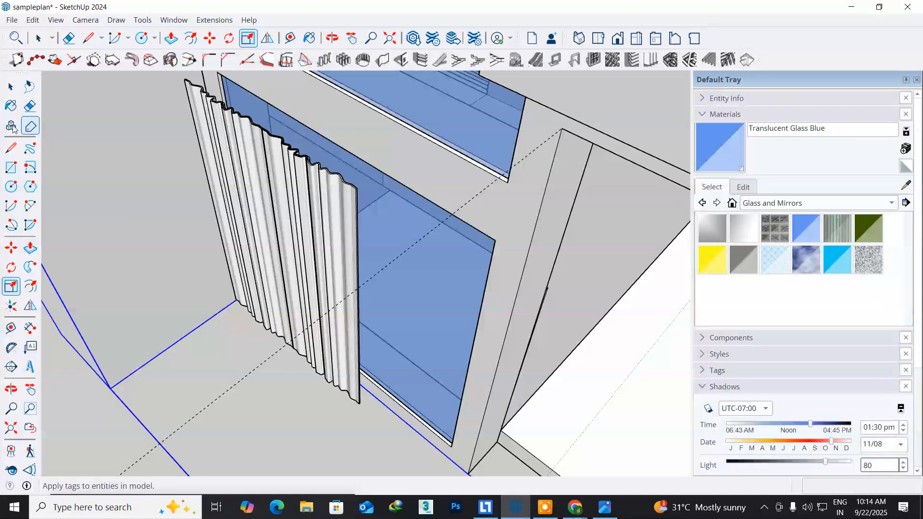
left_click(10, 88)
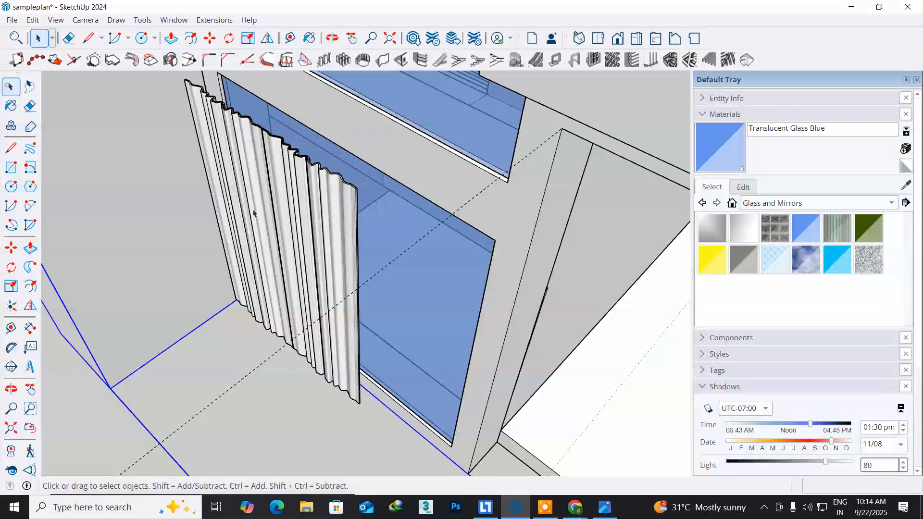
left_click(294, 237)
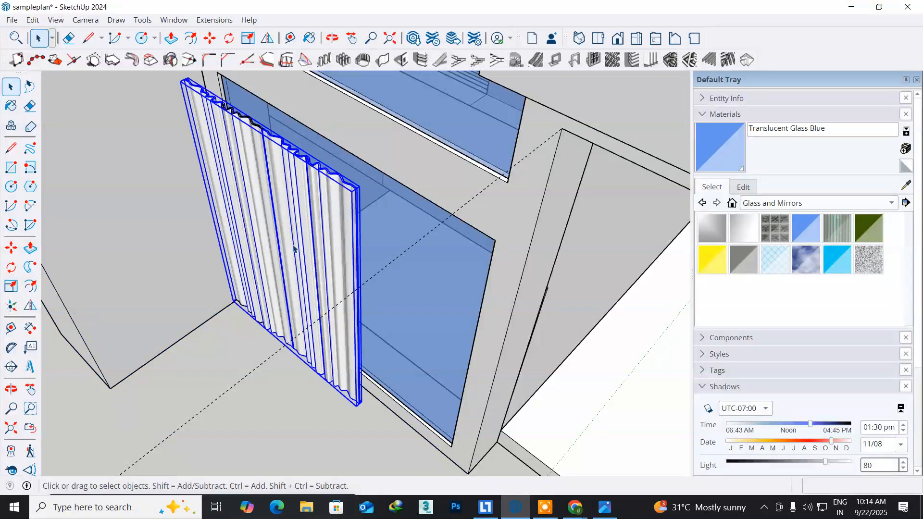
Step: Scale the combined curtain group along the red axis by about 1.56 to stretch it across the window
left_click(12, 288)
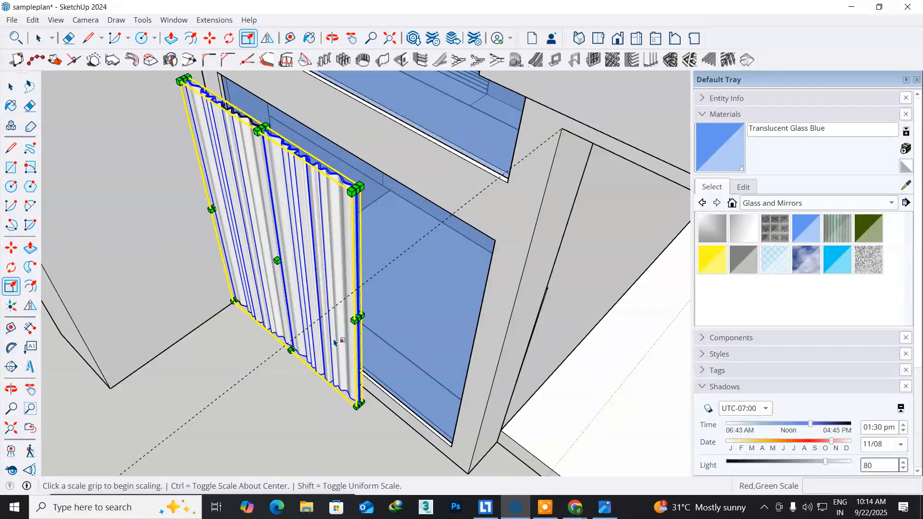
scroll(334, 342, "up", 5)
middle_click_drag(342, 335, 301, 352)
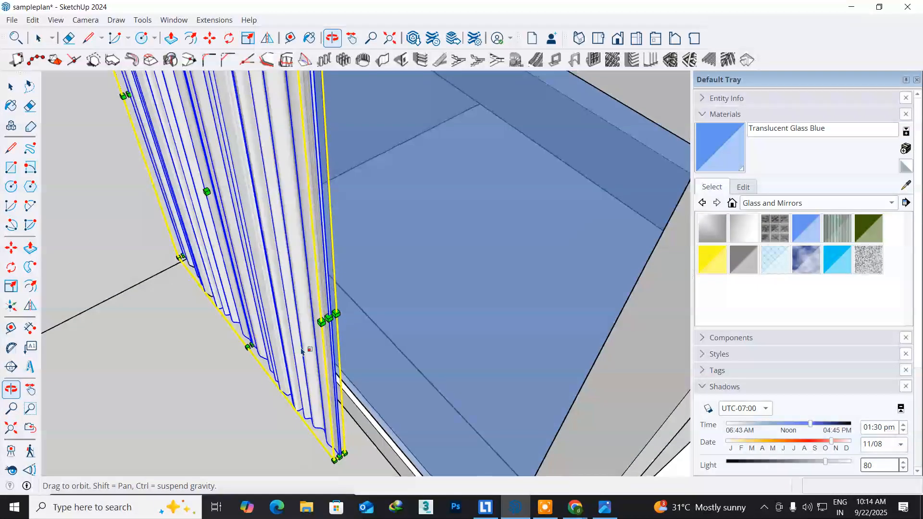
left_click(329, 317)
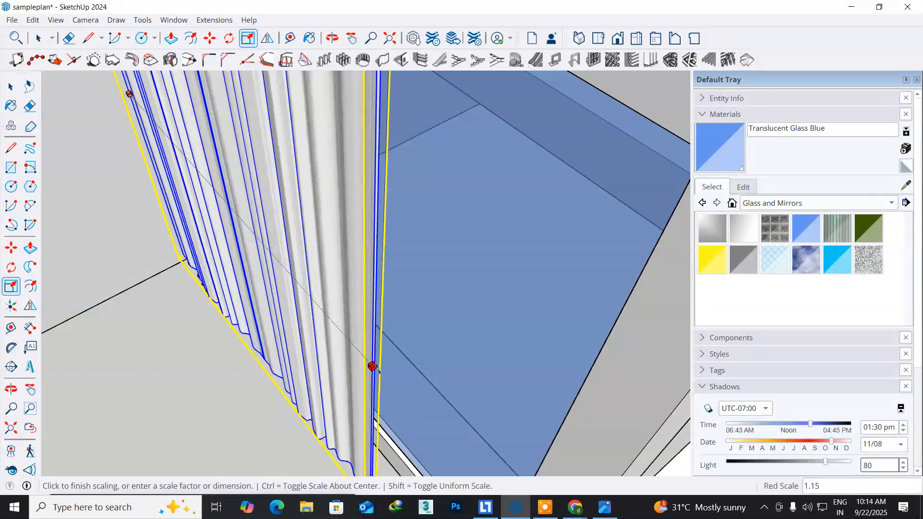
scroll(394, 392, "down", 3)
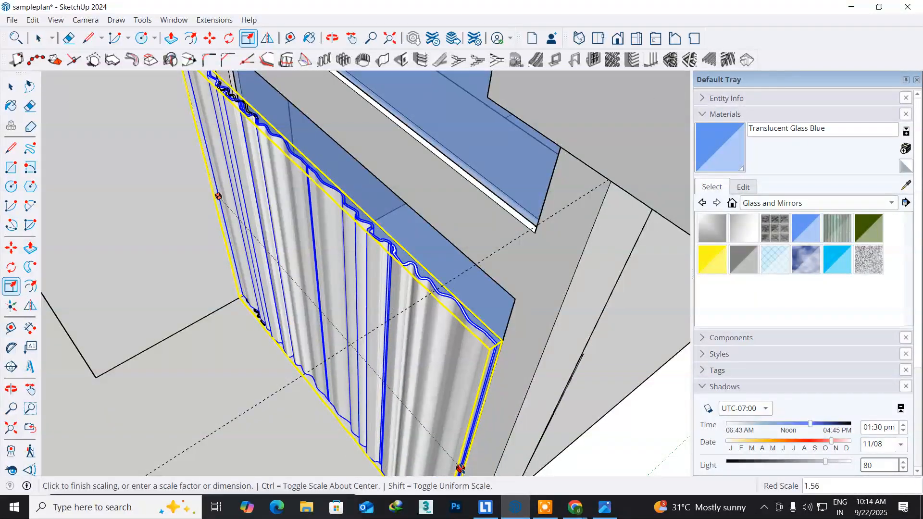
left_click(461, 471)
middle_click_drag(194, 315, 230, 410)
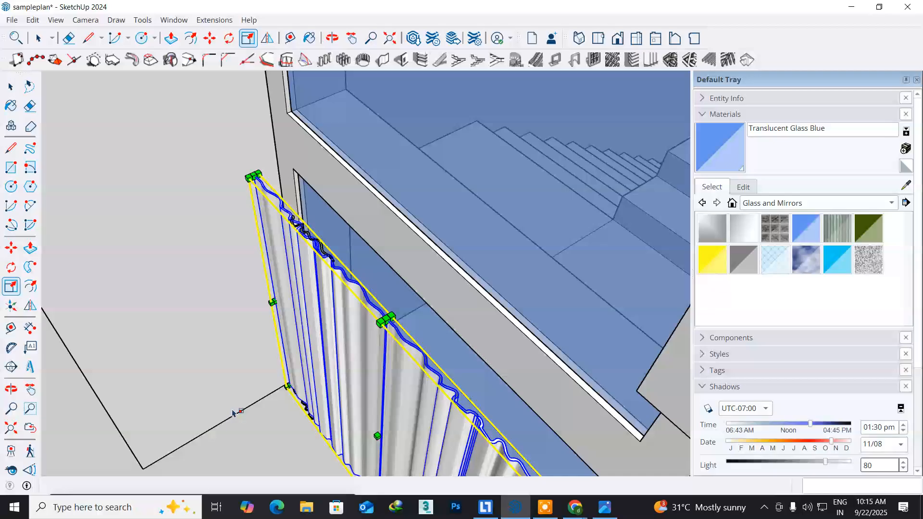
left_click(10, 87)
Step: Hide the roof group at the top of the house and the floor slab beneath the upper-storey walls
scroll(313, 245, "down", 5)
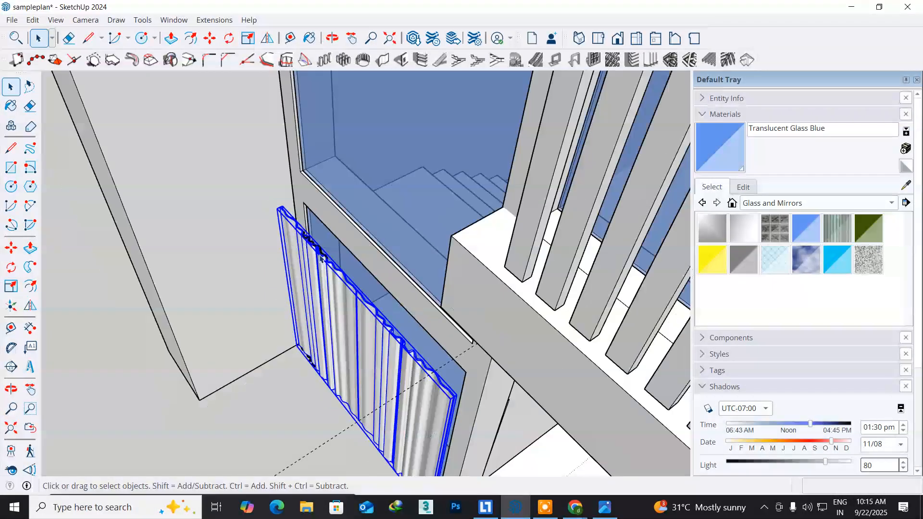
middle_click_drag(375, 263, 425, 275)
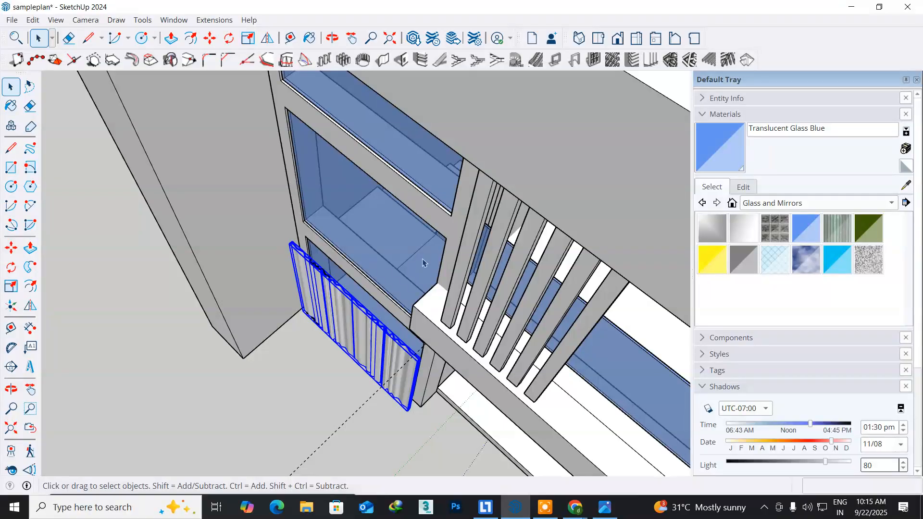
scroll(423, 262, "down", 6)
left_click(533, 190)
right_click(533, 189)
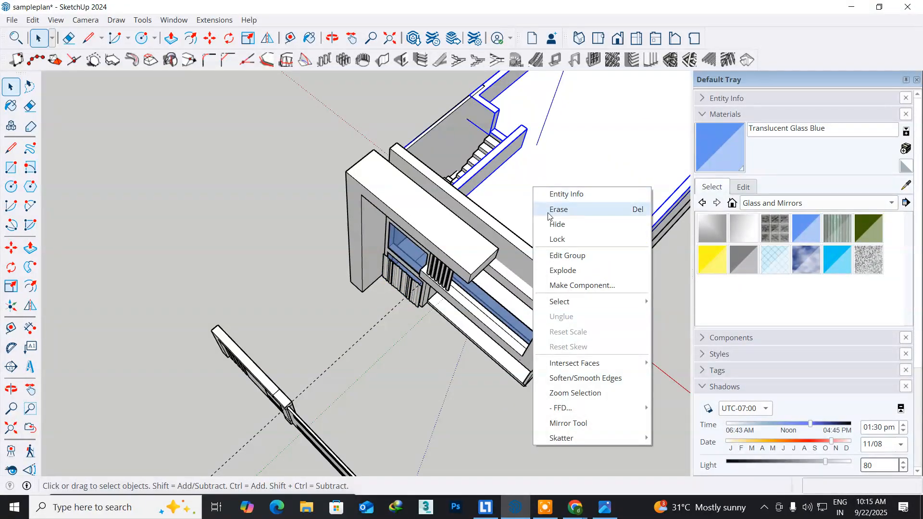
left_click(554, 226)
middle_click_drag(543, 226, 108, 171)
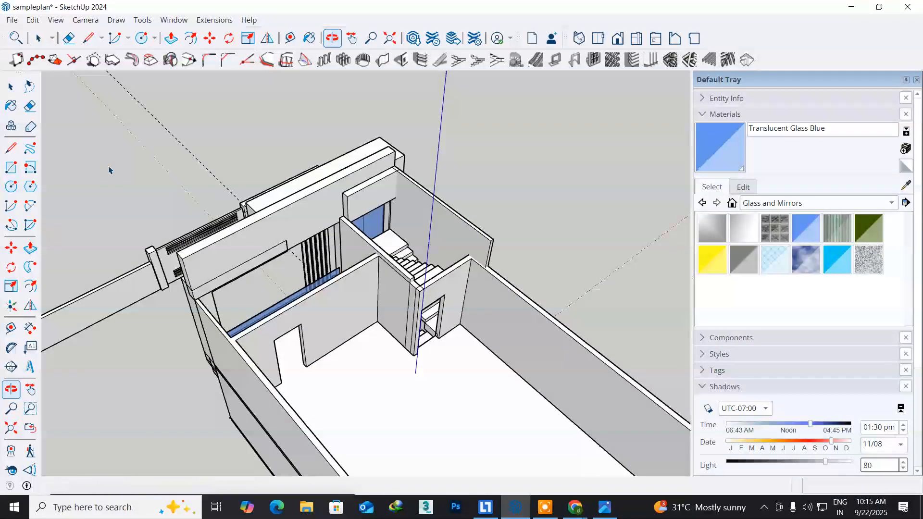
right_click(362, 392)
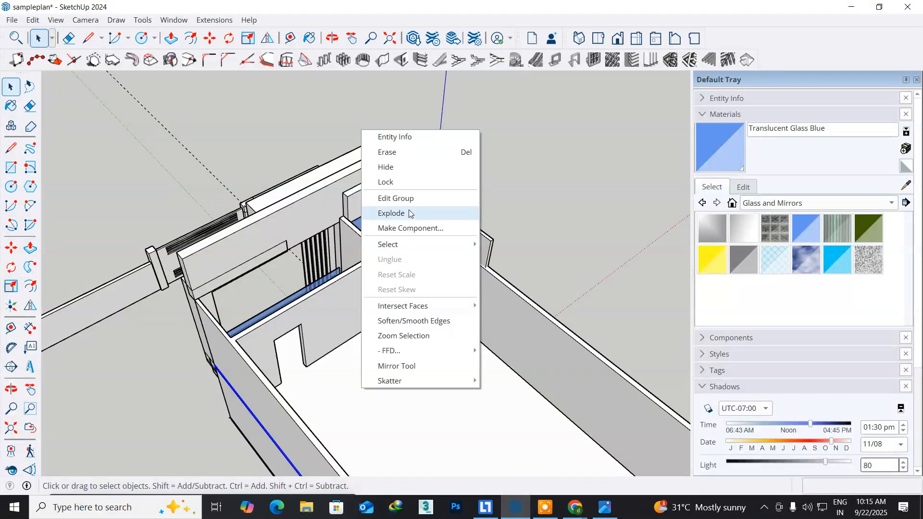
left_click(406, 169)
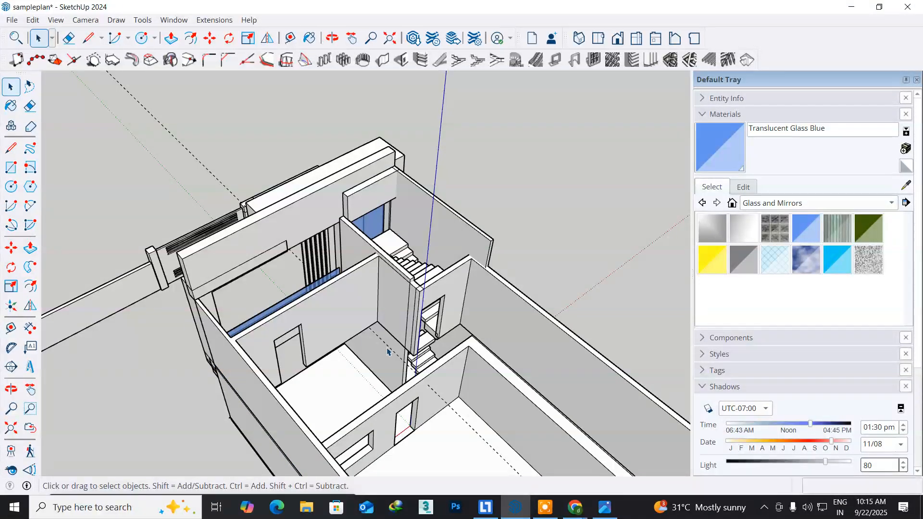
Step: Hide the upper-storey wall group and the ground-floor wall group of the house
middle_click_drag(364, 377, 318, 432)
left_click(386, 379)
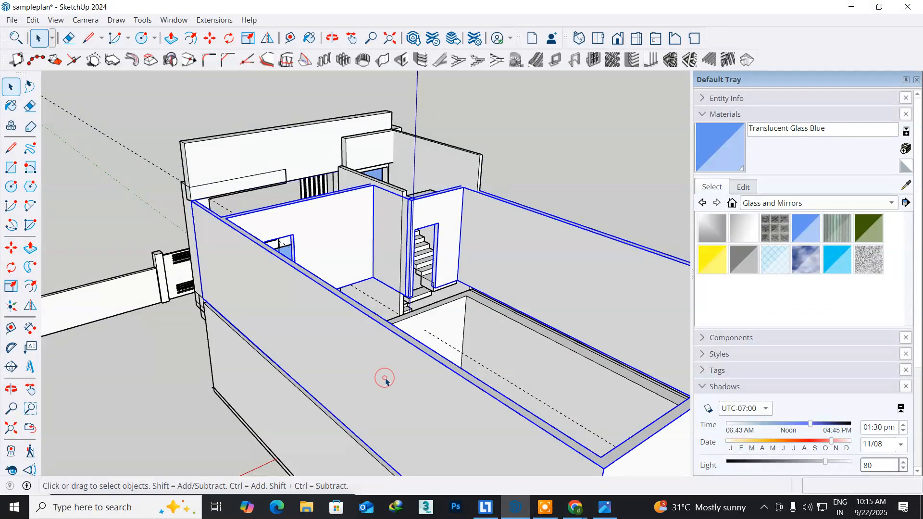
right_click(386, 383)
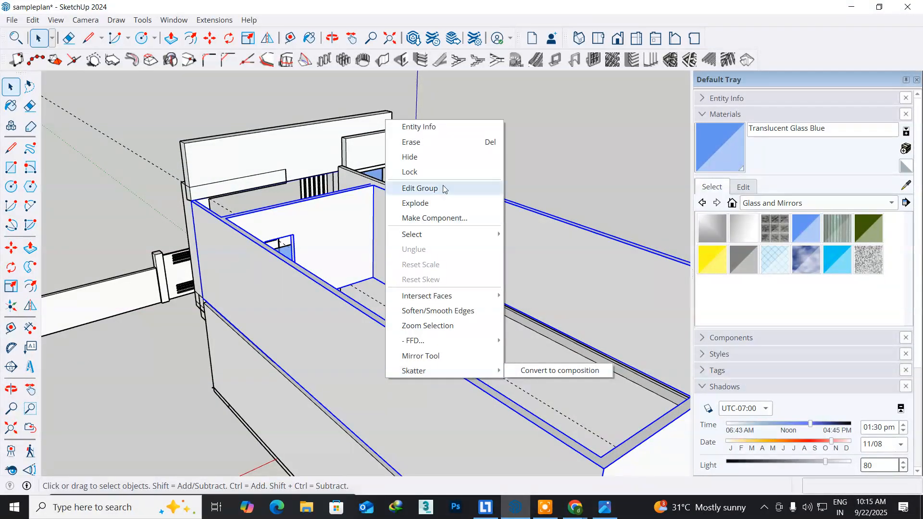
left_click(434, 153)
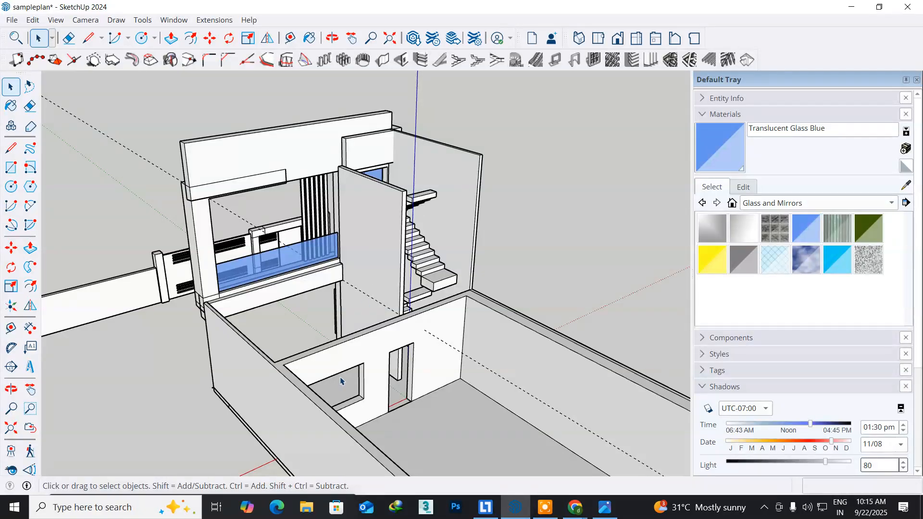
left_click(374, 353)
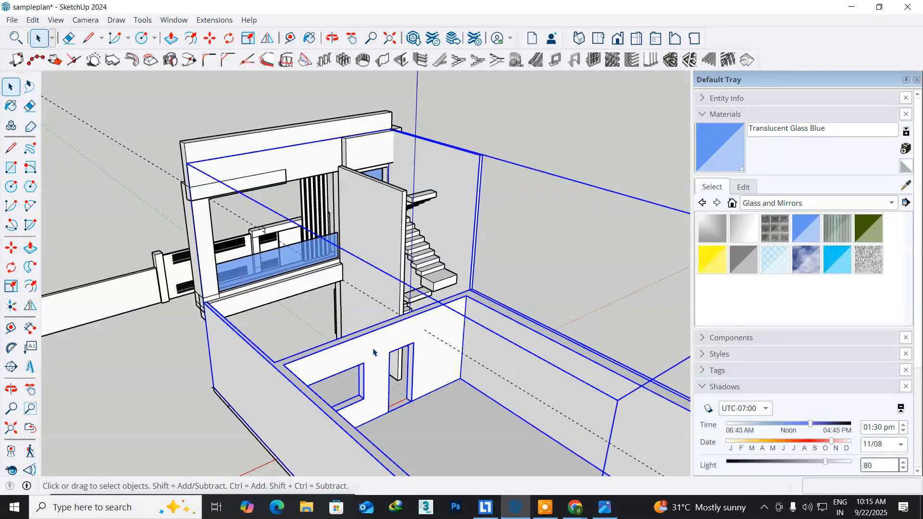
right_click(374, 352)
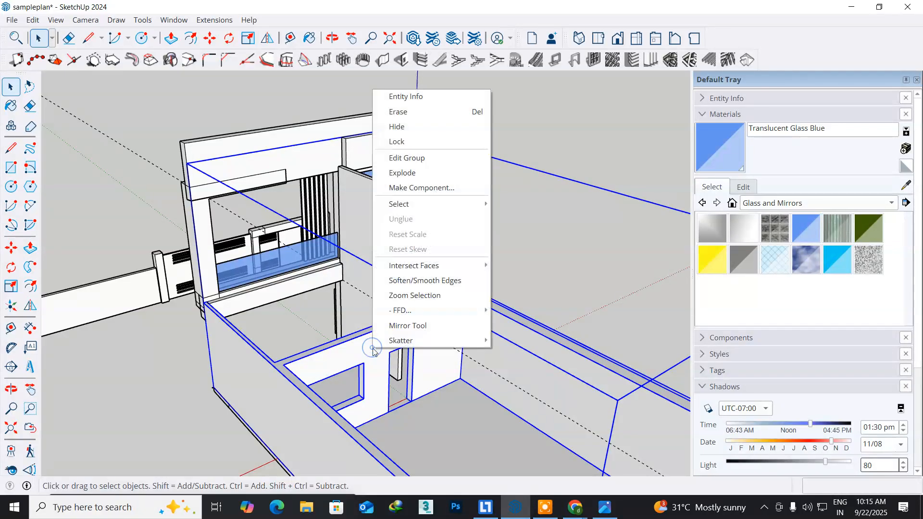
left_click(405, 126)
Step: Hide the tall outer frame group standing in front of the staircase window wall
middle_click_drag(419, 362, 243, 363)
middle_click_drag(385, 322, 136, 338)
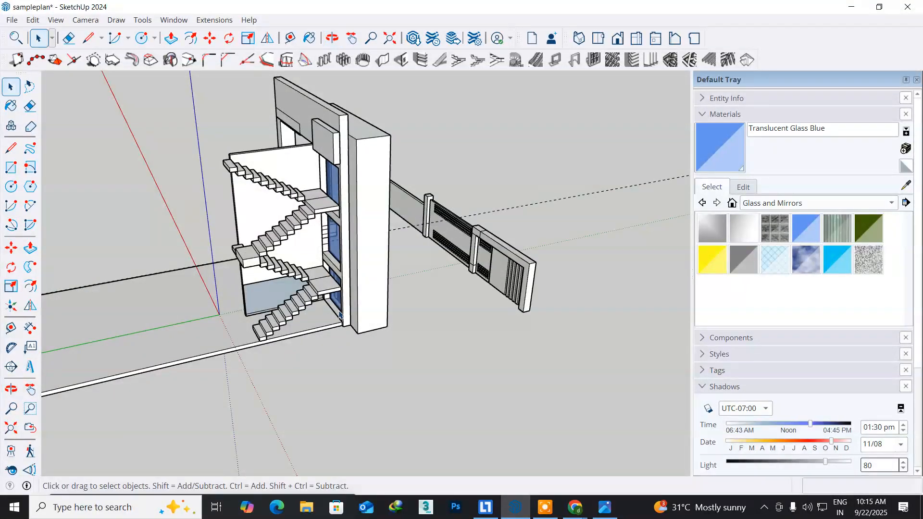
scroll(338, 315, "up", 5)
middle_click_drag(350, 306, 269, 362)
left_click(363, 305)
right_click(363, 304)
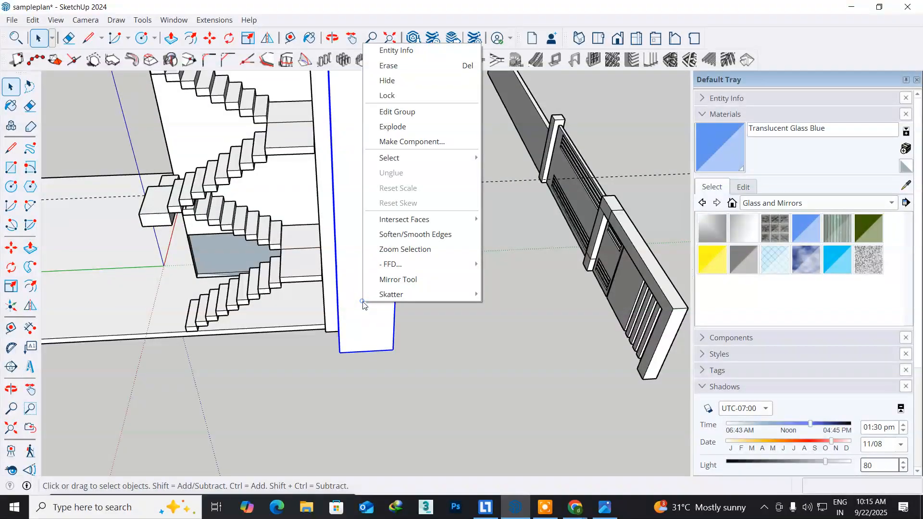
left_click(387, 80)
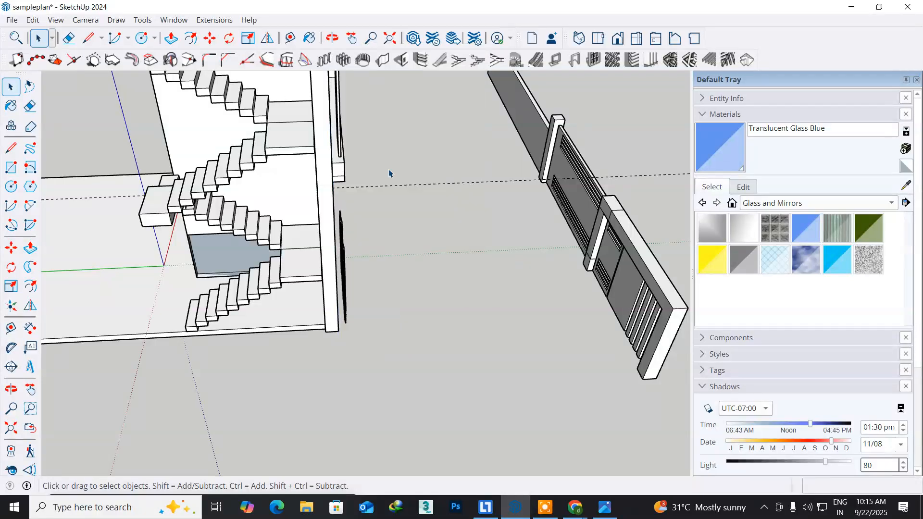
Step: Move the curtain group about 1' 15/16" along the green axis to behind the lowest staircase window's glass
middle_click_drag(382, 323, 230, 348)
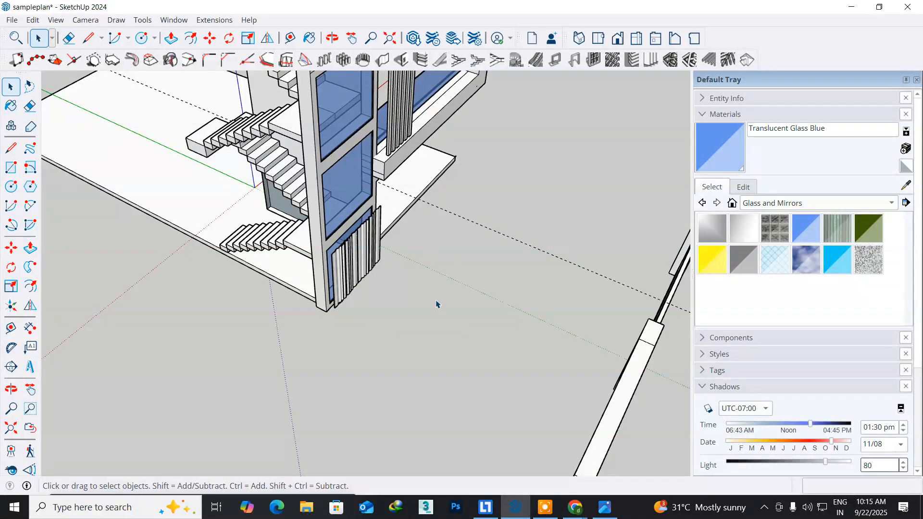
scroll(330, 250, "up", 6)
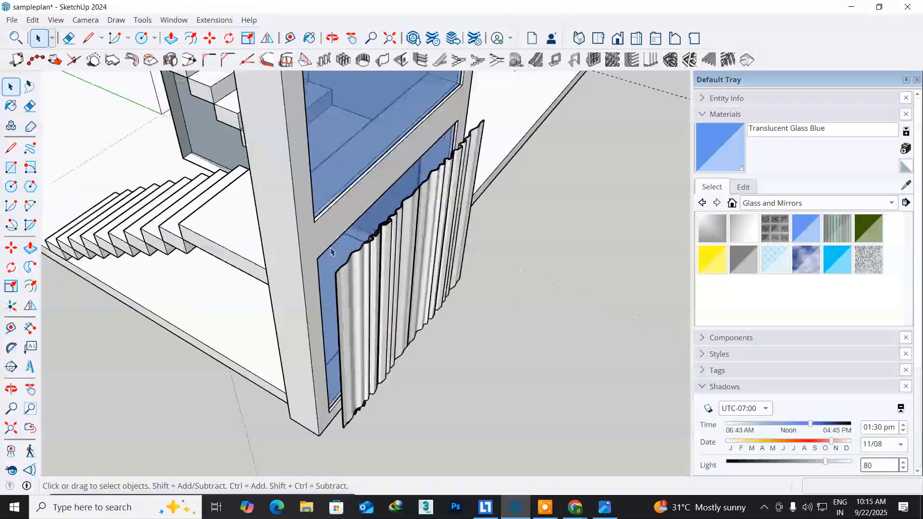
left_click(345, 287)
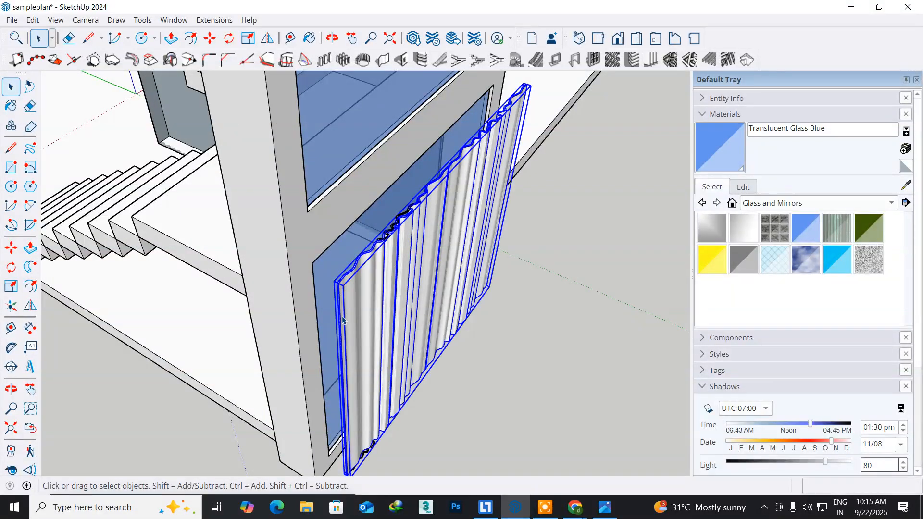
middle_click_drag(340, 391, 201, 344)
key("space")
left_click(11, 247)
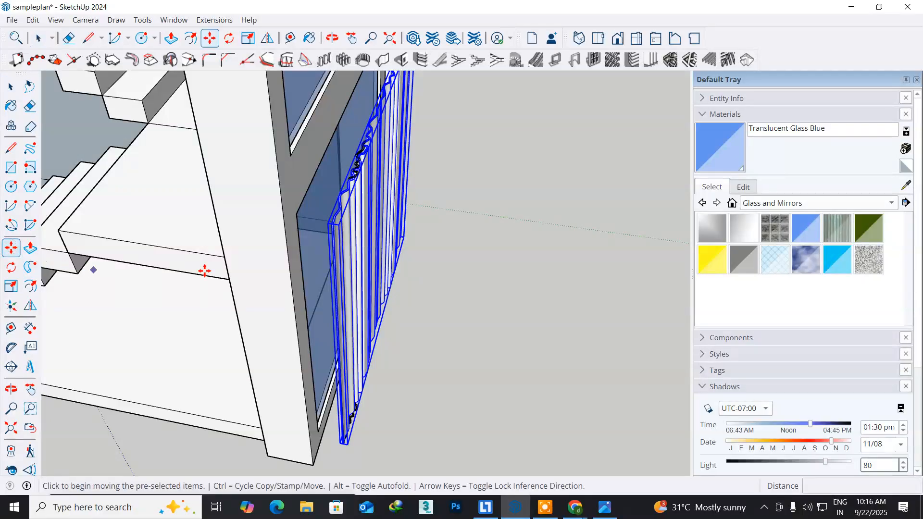
left_click(326, 224)
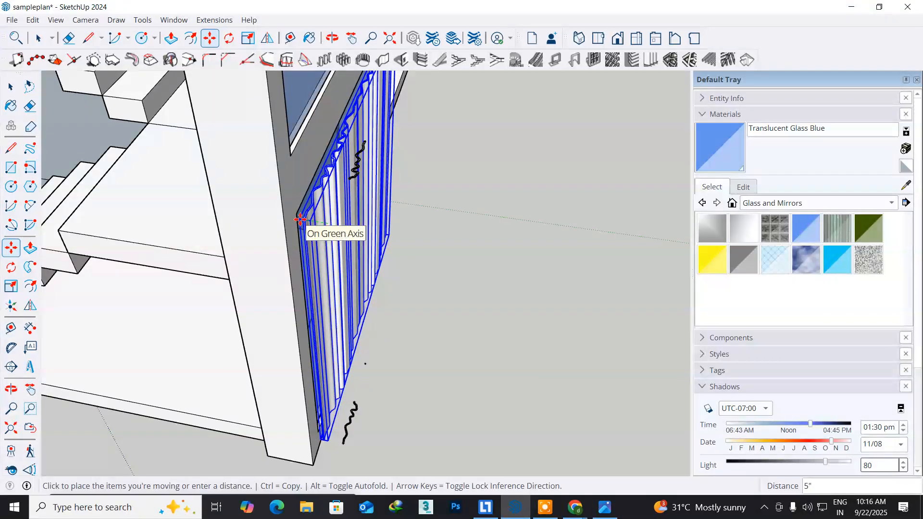
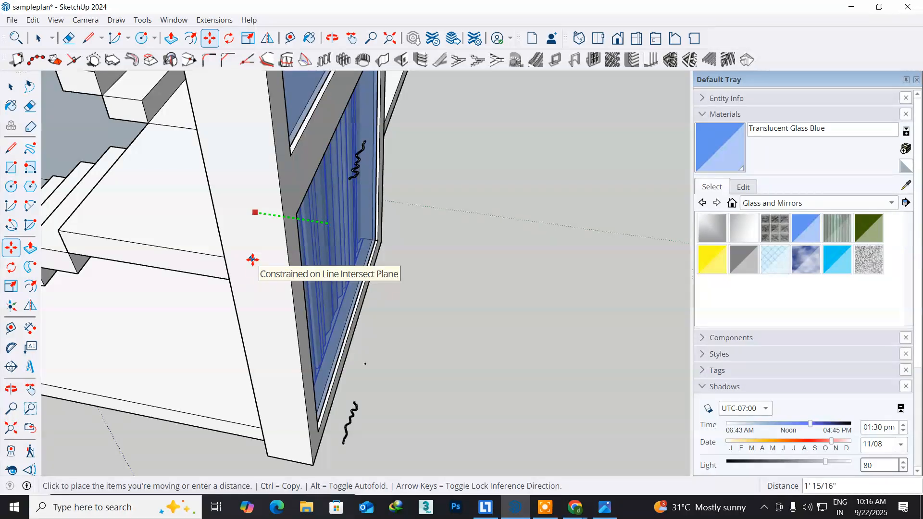
left_click(252, 260)
middle_click_drag(320, 284, 114, 262)
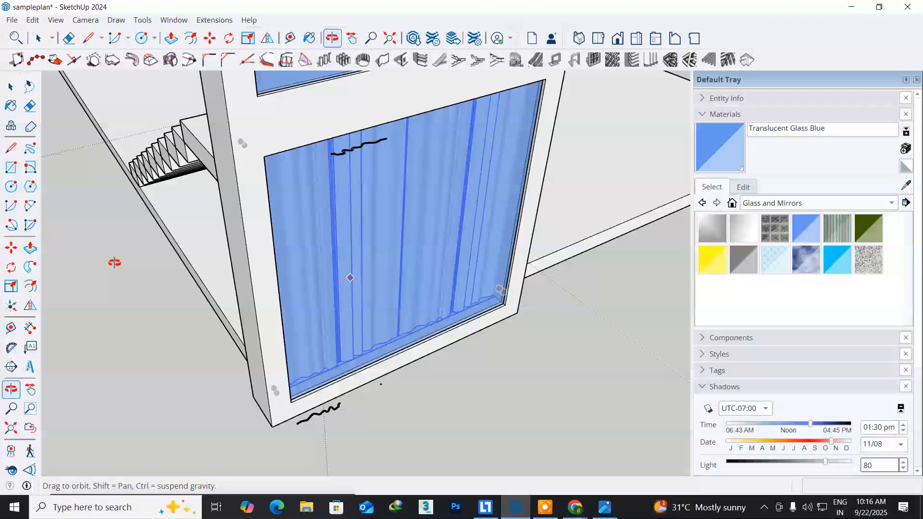
Step: Hide the staircase group whose landing covers the curtain from inside the house
key("m")
scroll(350, 232, "down", 3)
middle_click_drag(418, 220, 325, 212)
key("m")
middle_click_drag(280, 257, 404, 277)
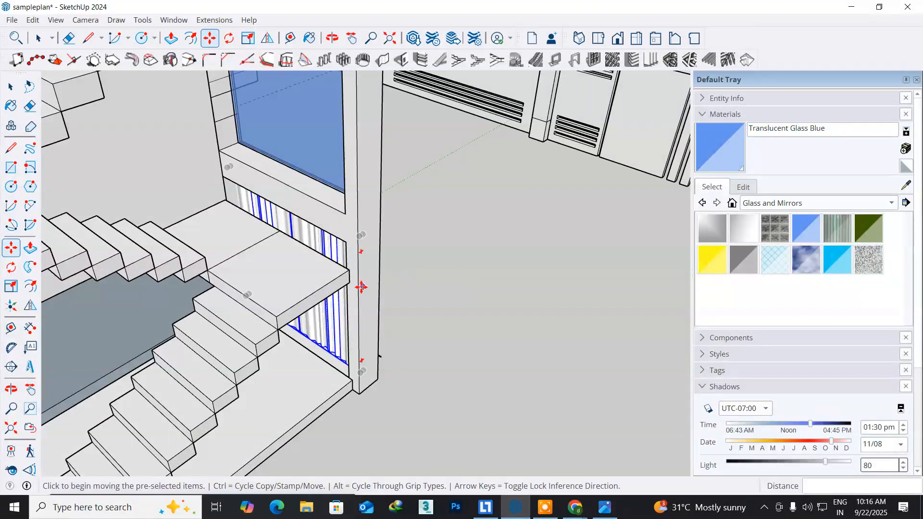
scroll(341, 264, "up", 8)
middle_click_drag(342, 264, 369, 273)
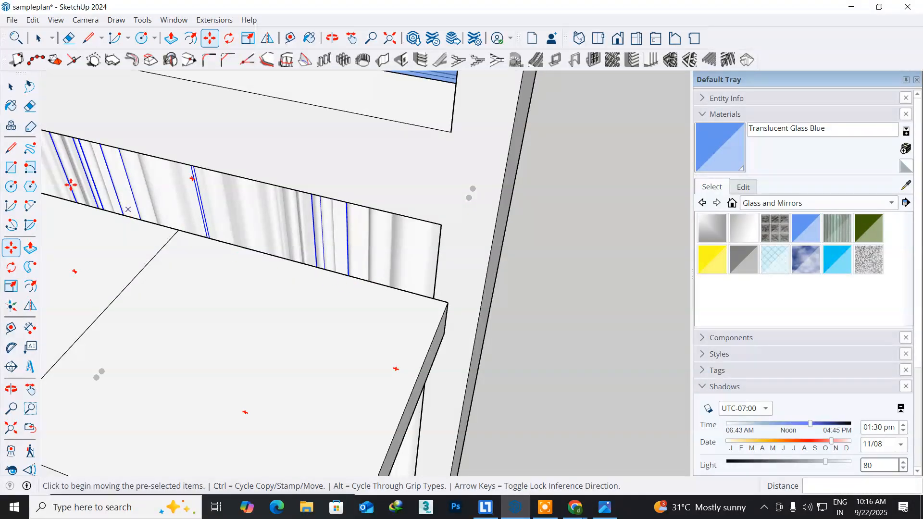
left_click(10, 87)
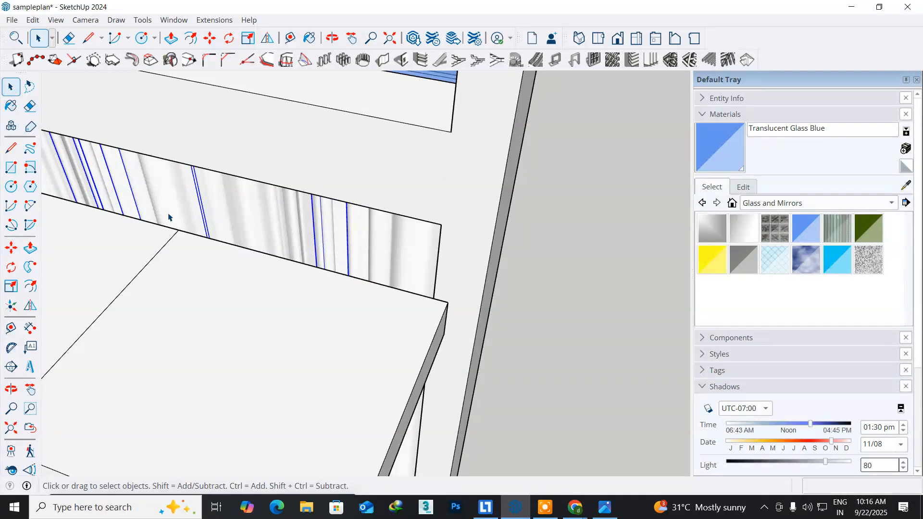
left_click(232, 323)
right_click(233, 328)
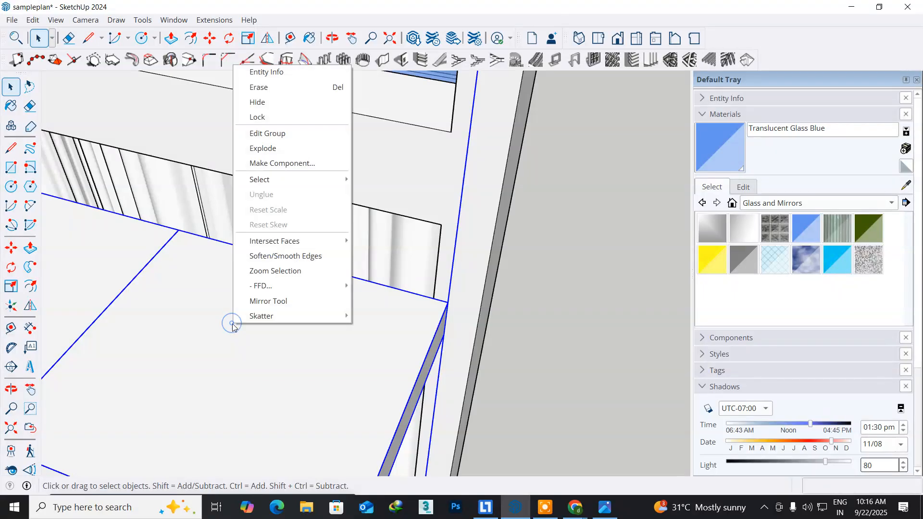
left_click(282, 102)
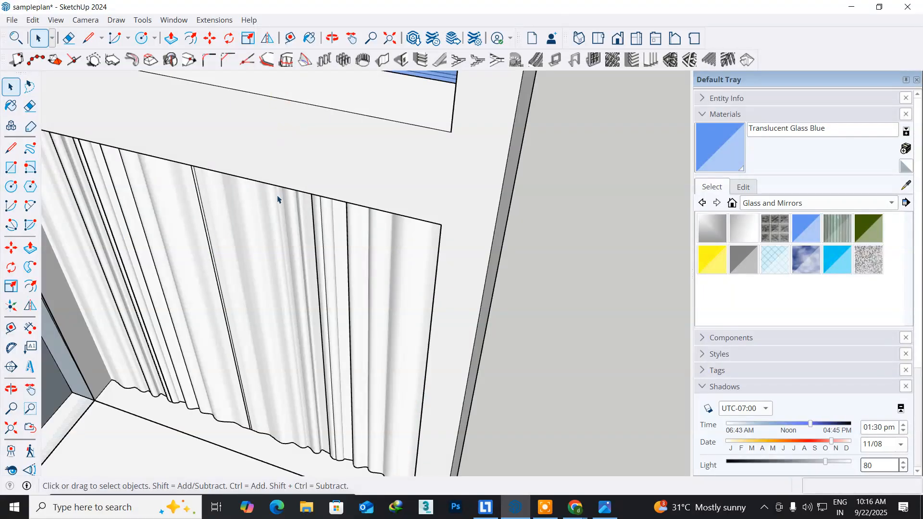
Step: Copy the curtain about 6' 11 7/16" straight up and array it *2 to cover both upper staircase windows
middle_click_drag(262, 335, 413, 268)
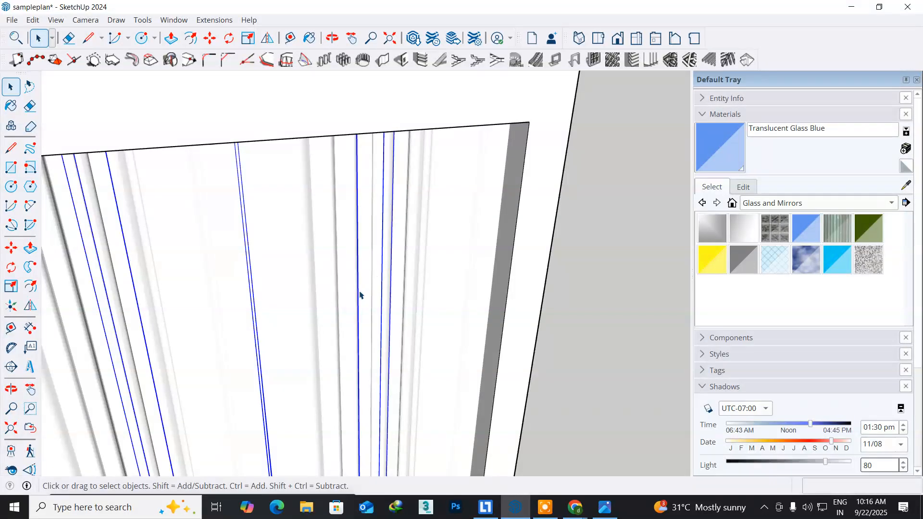
scroll(351, 305, "down", 2)
scroll(350, 305, "down", 2)
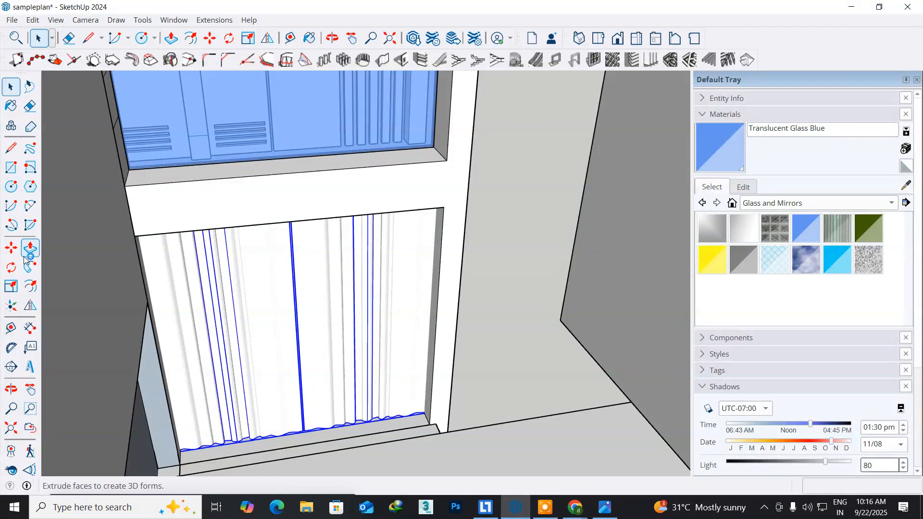
left_click(11, 248)
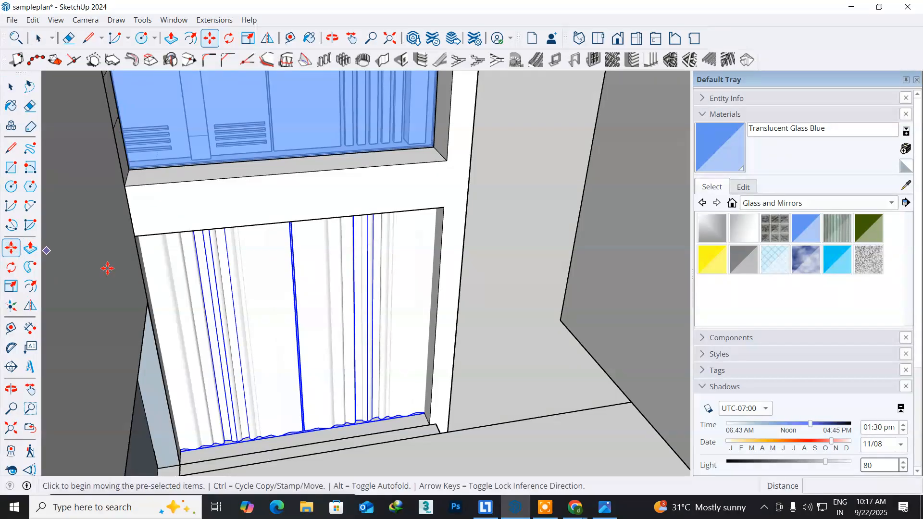
left_click(425, 415)
key("ctrl")
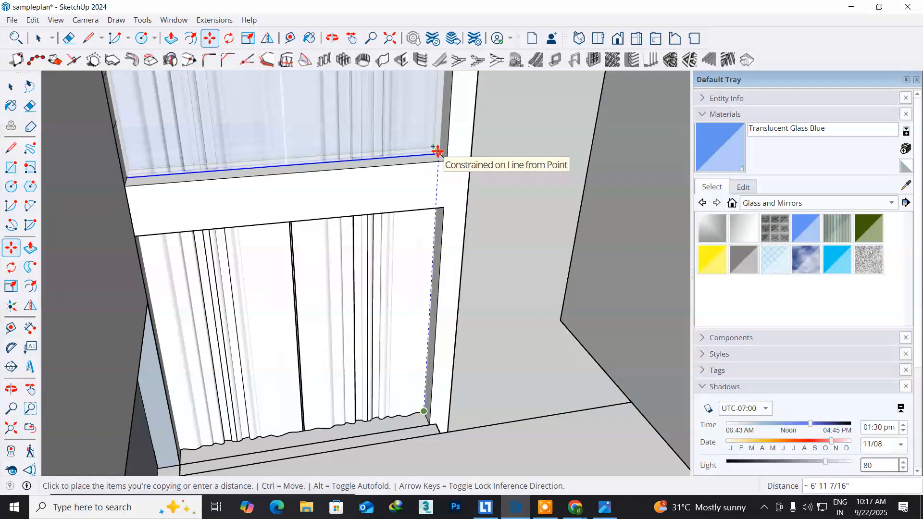
left_click(437, 152)
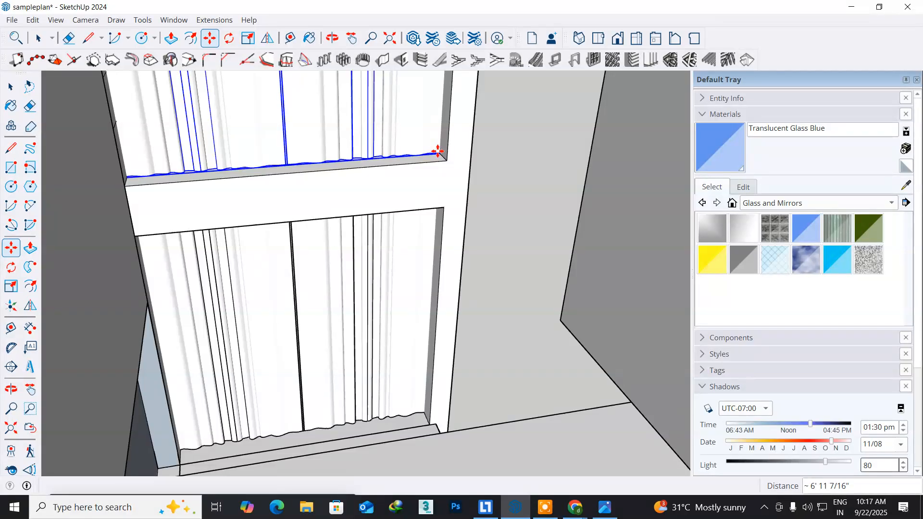
type("*2")
key("Return")
Step: Unhide all hidden groups of the house
scroll(449, 183, "down", 5)
middle_click_drag(449, 184, 289, 404)
left_click(11, 86)
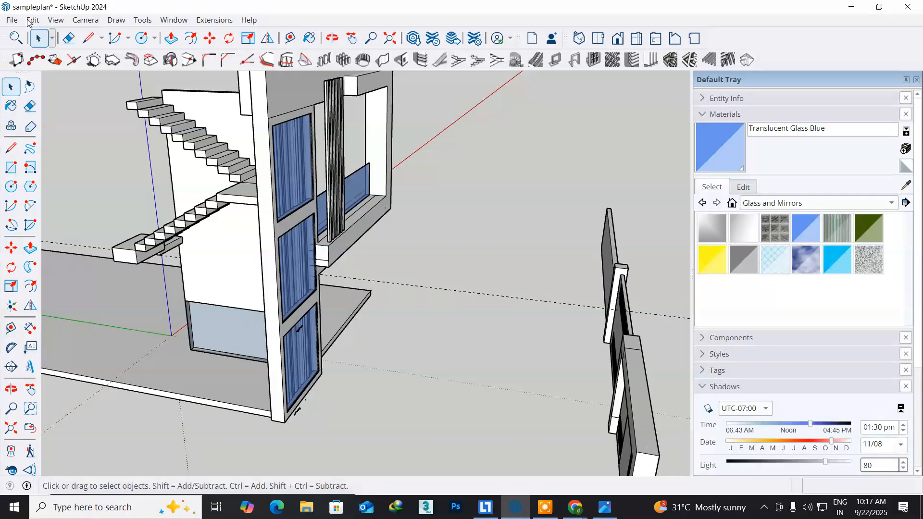
left_click(32, 20)
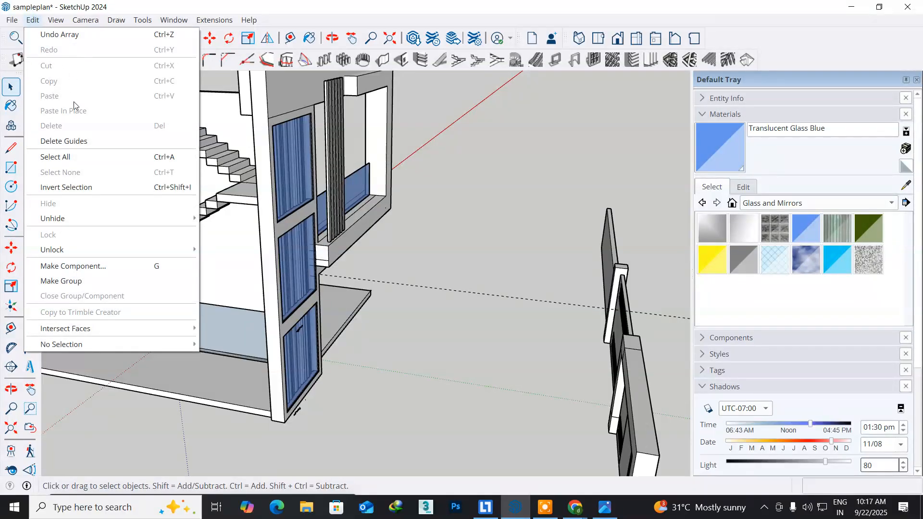
mouse_move(185, 218)
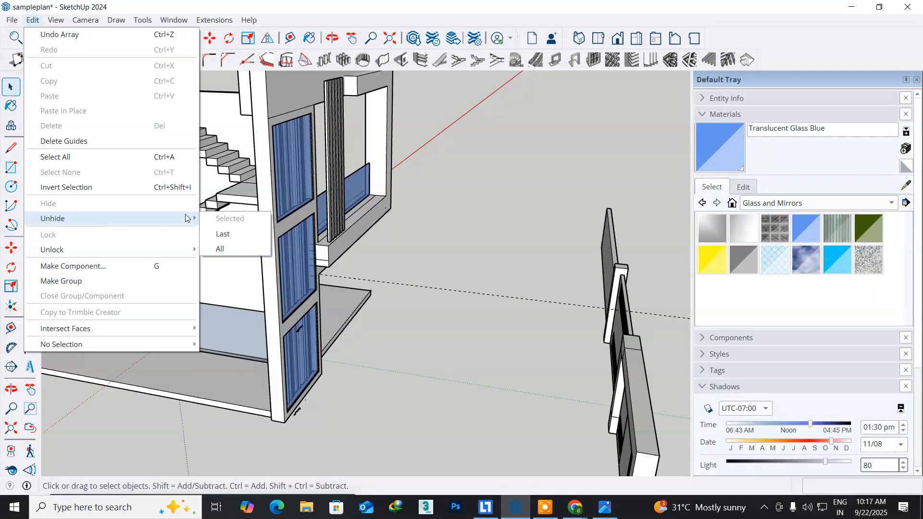
left_click(221, 248)
middle_click_drag(425, 354, 120, 391)
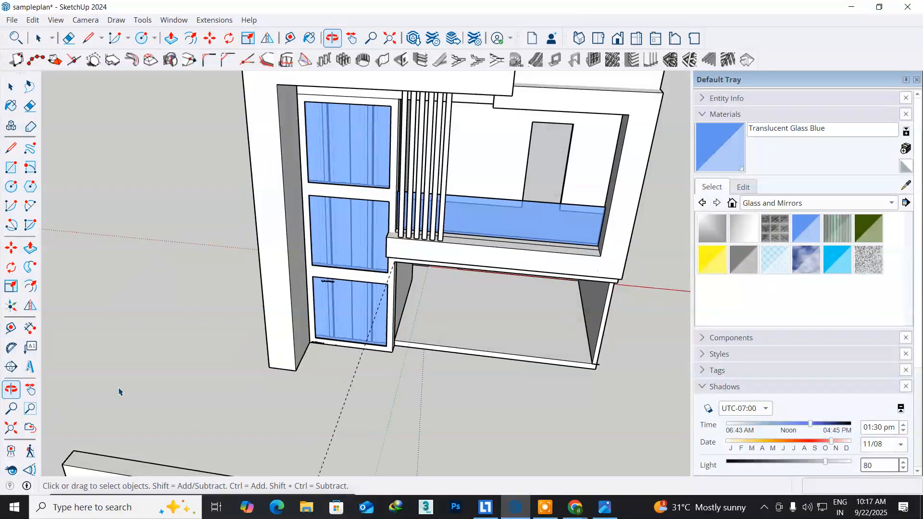
scroll(236, 364, "down", 5)
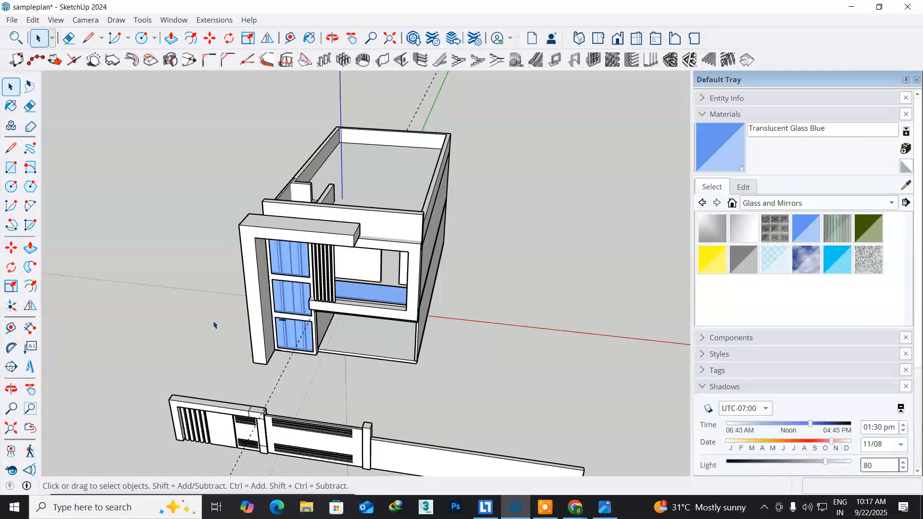
left_click(32, 20)
mouse_move(108, 222)
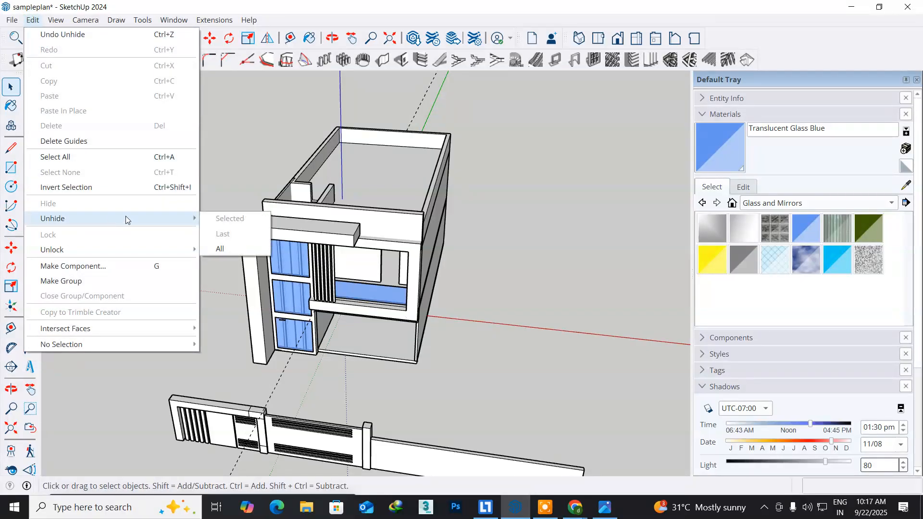
left_click(233, 248)
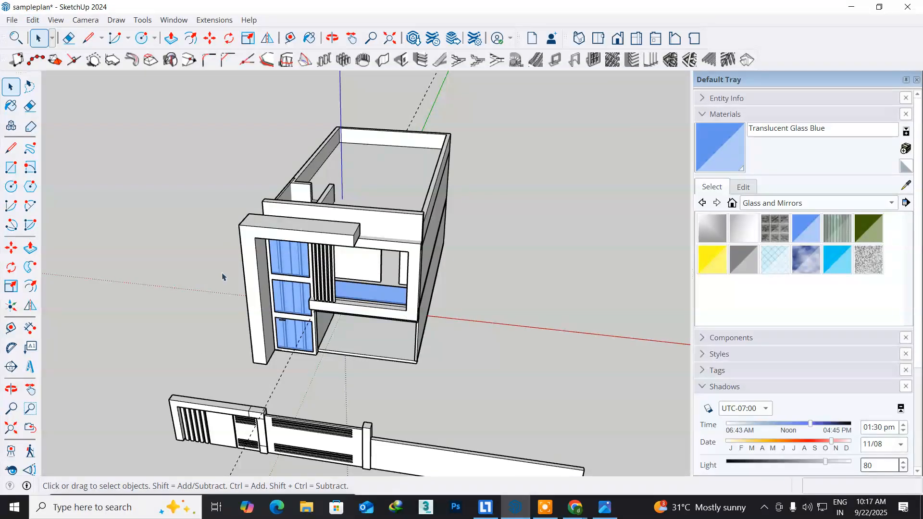
Step: Draw a ground rectangle about 79' by 52' from the far base corner of the boundary wall, extending beneath the whole house
middle_click_drag(194, 320, 260, 324)
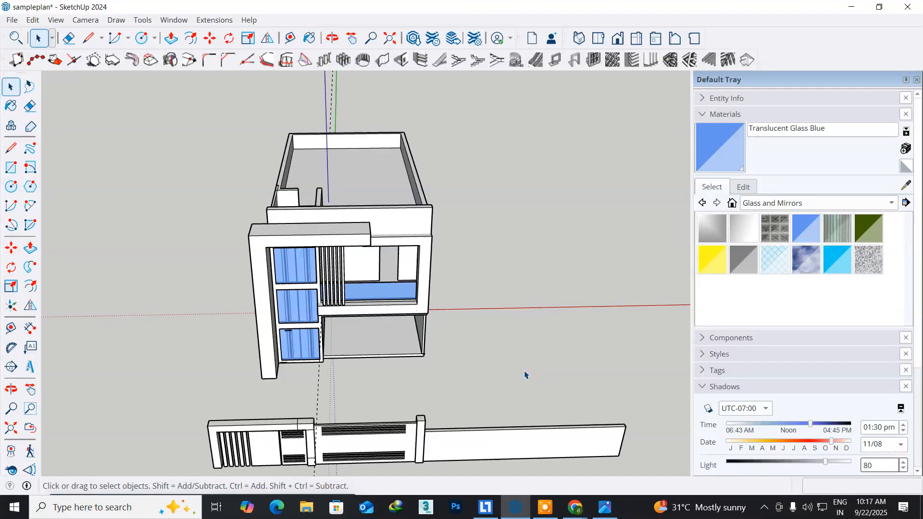
middle_click_drag(525, 375, 447, 437)
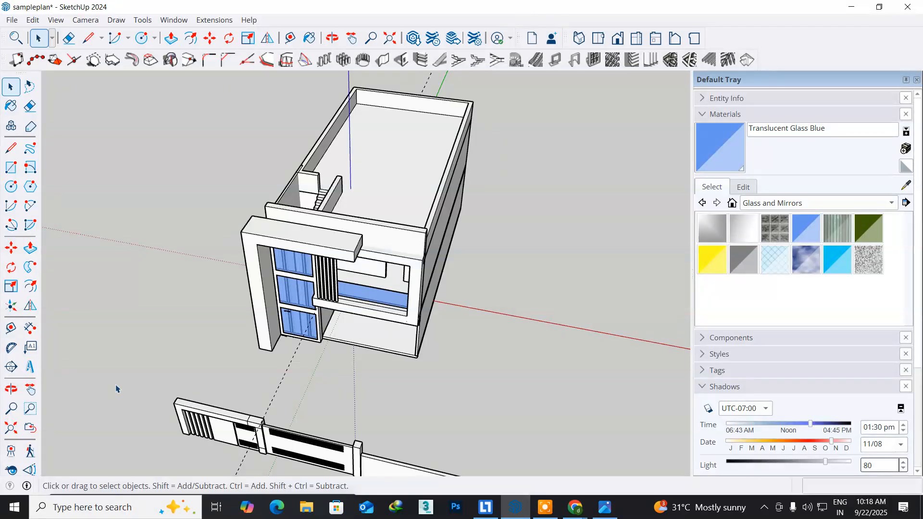
middle_click_drag(116, 388, 552, 373)
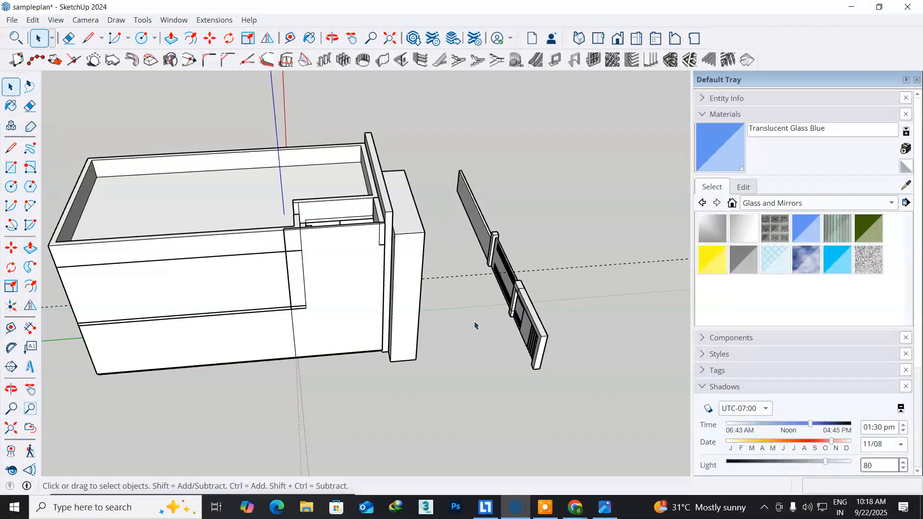
scroll(474, 313, "down", 2)
middle_click_drag(439, 314, 433, 385)
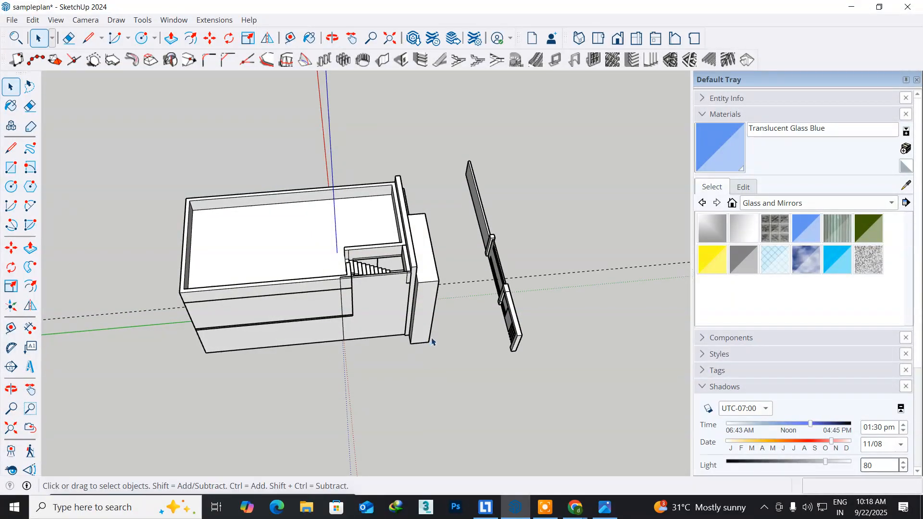
scroll(443, 340, "up", 2)
middle_click_drag(443, 340, 457, 273)
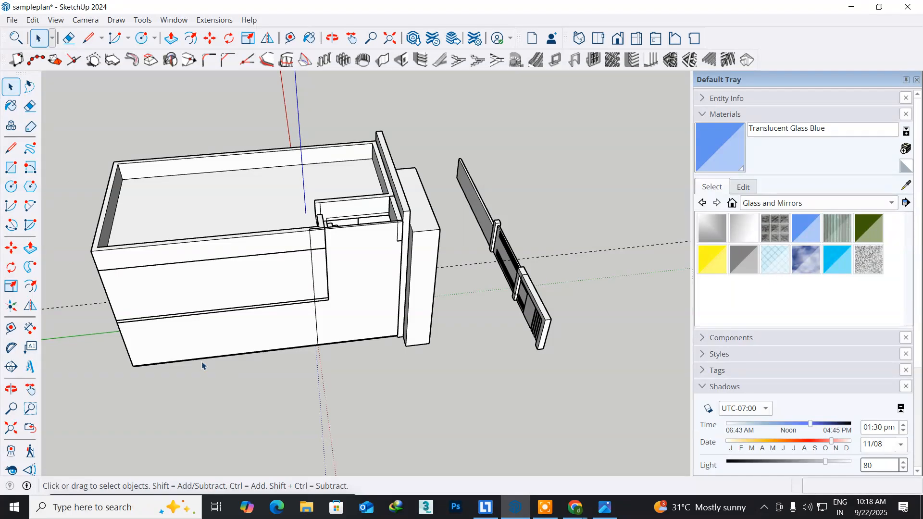
left_click(9, 170)
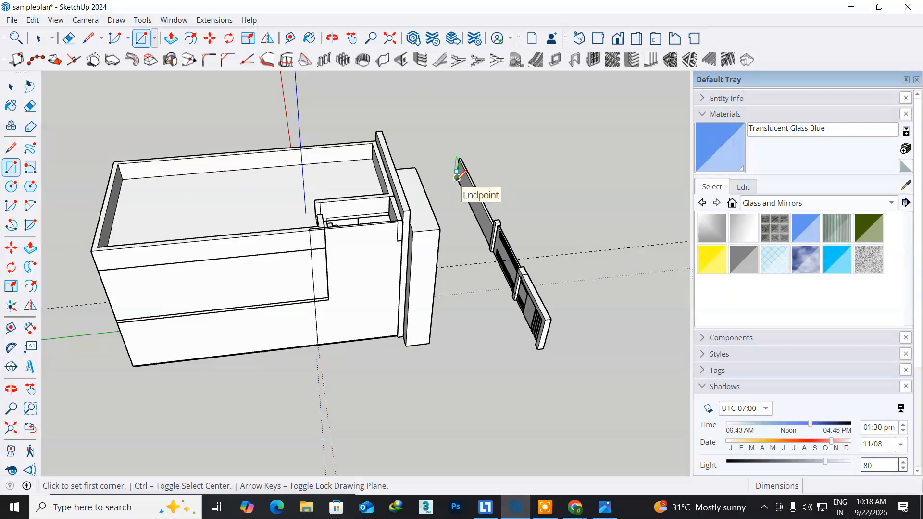
left_click(457, 177)
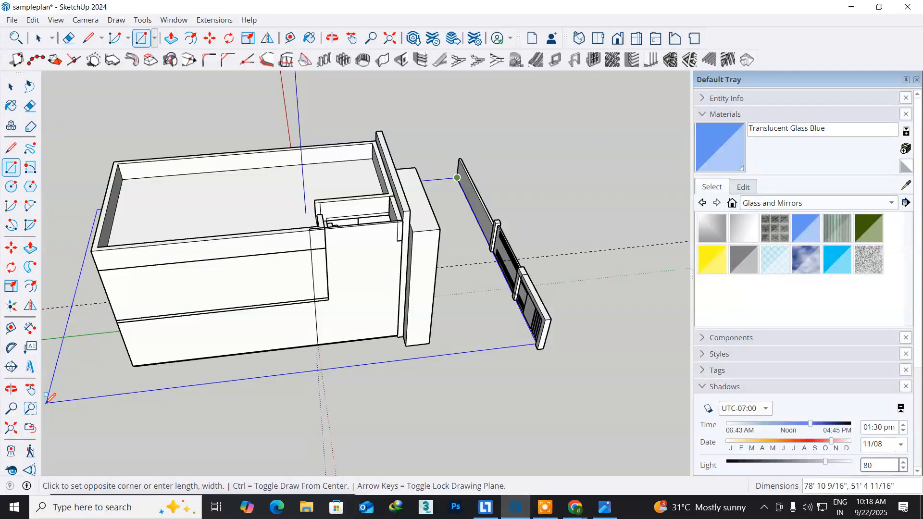
left_click(46, 405)
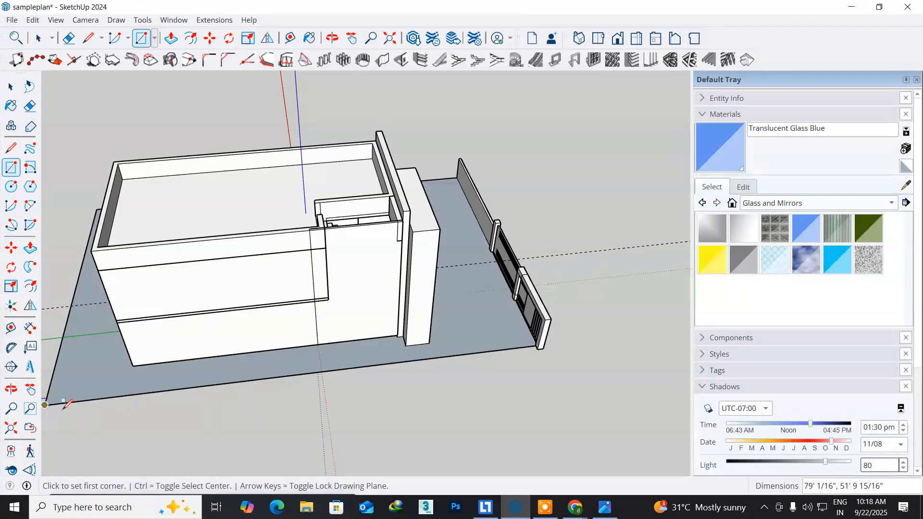
Step: Reverse the ground rectangle's face so its front side points up
middle_click_drag(438, 408, 250, 390)
middle_click_drag(683, 376, 220, 302)
key("r")
left_click(11, 86)
left_click(243, 326)
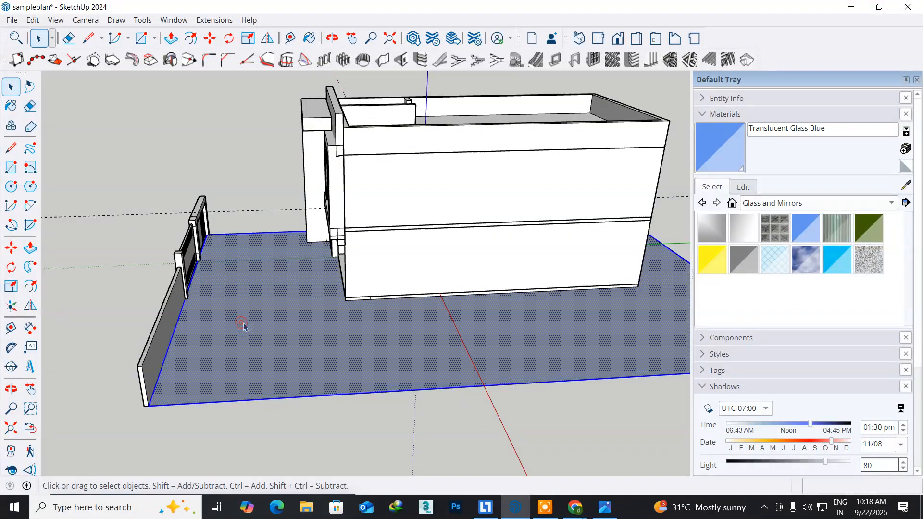
right_click(244, 326)
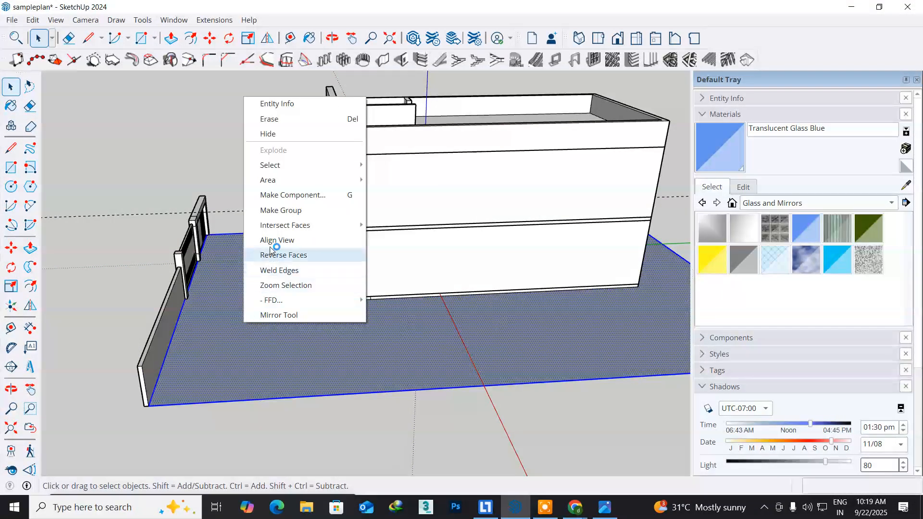
left_click(292, 246)
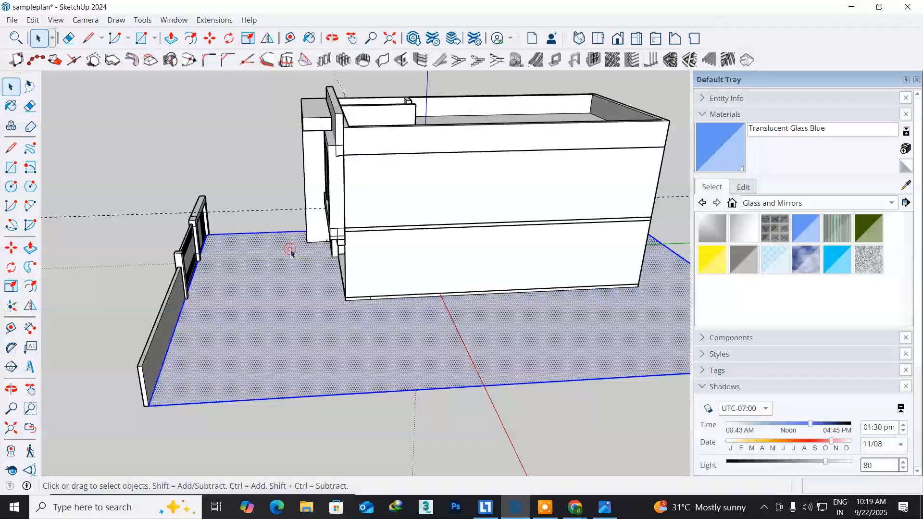
Step: Make the ground rectangle and its edges into a group
right_click(240, 335)
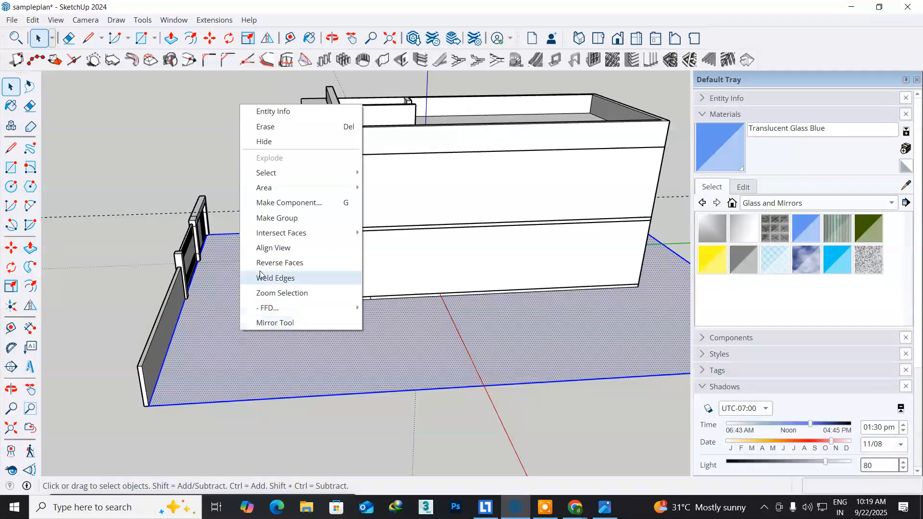
mouse_move(275, 169)
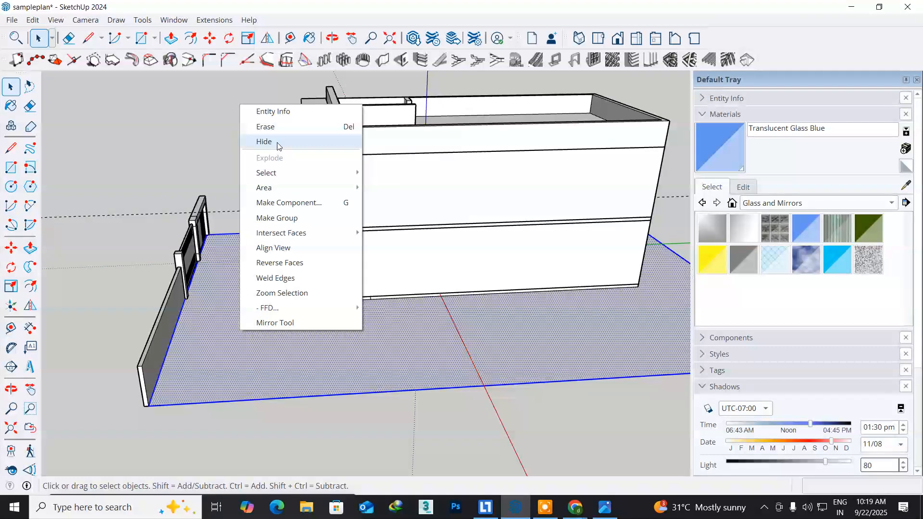
left_click(281, 219)
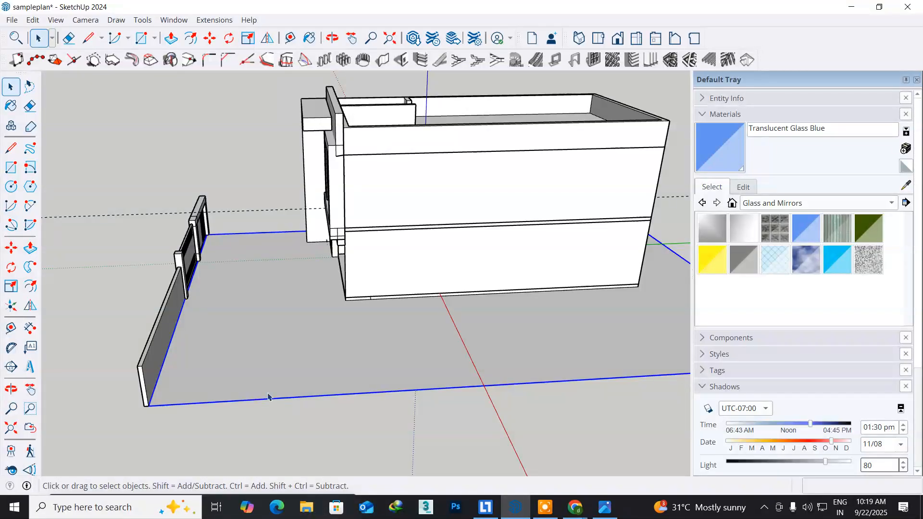
Step: Draw a full-height rectangle about 7 1/2" by 5' on the inner face of the boundary wall at its free end
middle_click_drag(325, 359, 168, 389)
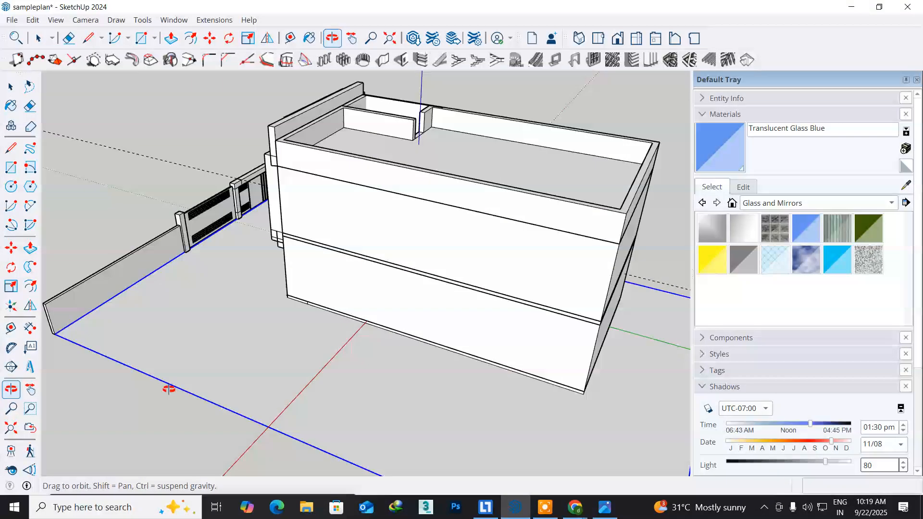
middle_click_drag(108, 349, 201, 353)
scroll(228, 340, "up", 2)
scroll(228, 340, "up", 3)
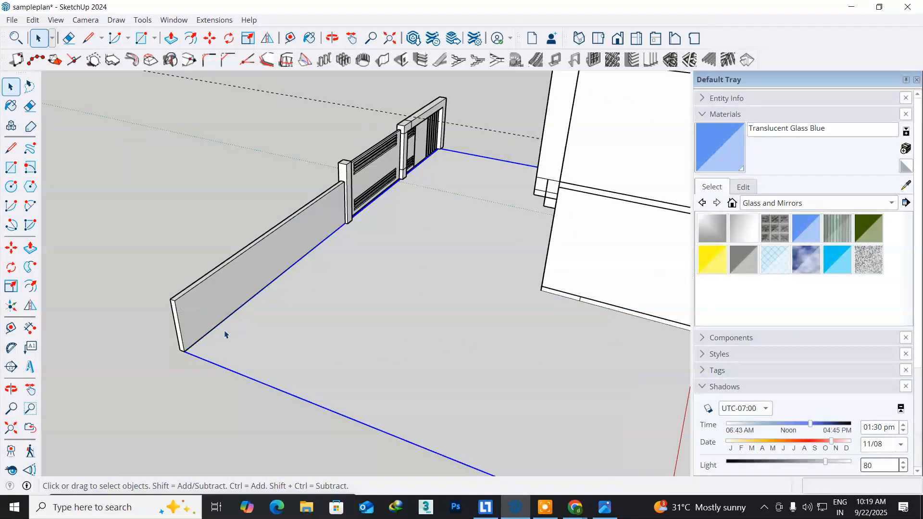
scroll(195, 355, "up", 2)
middle_click_drag(187, 361, 201, 353)
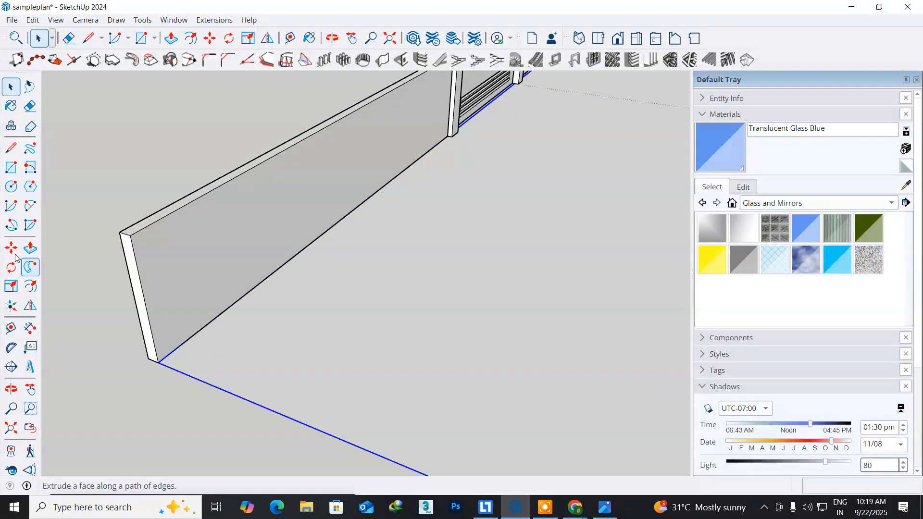
left_click(10, 168)
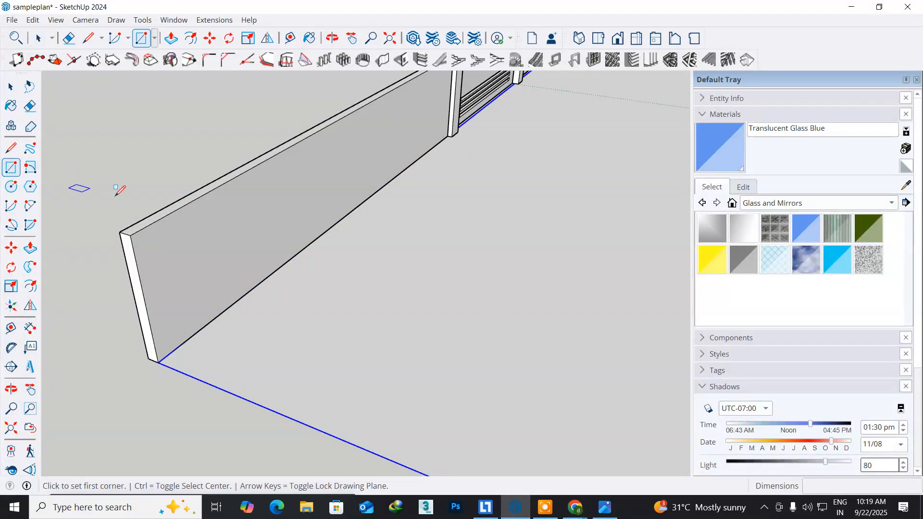
left_click(131, 236)
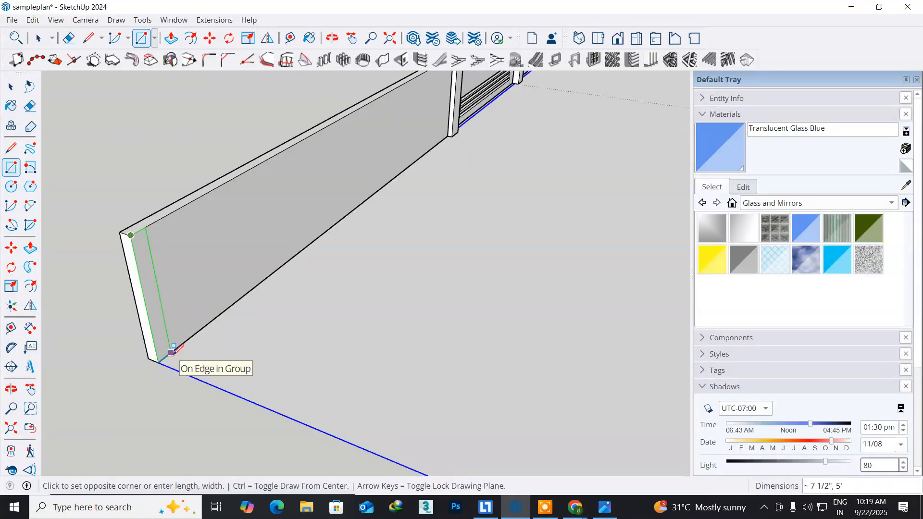
left_click(172, 353)
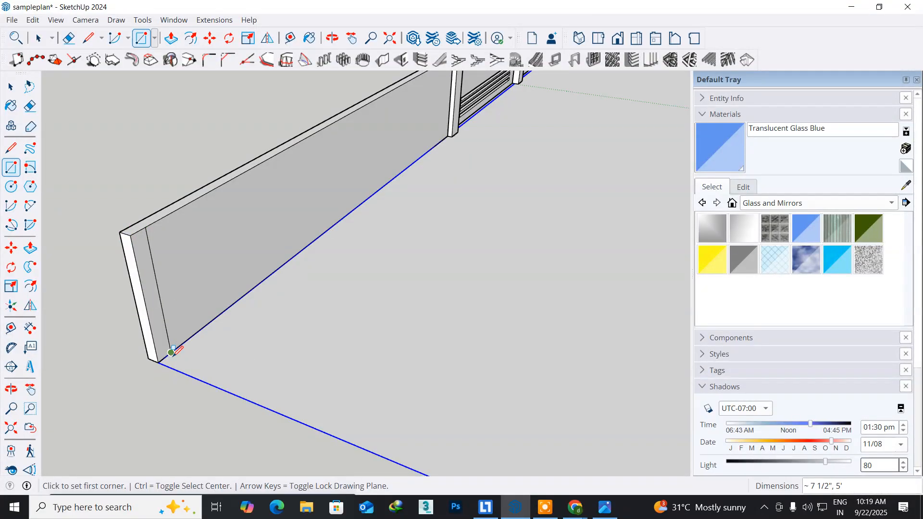
Step: Push/Pull the strip at the wall's end about 79' along the plot side to the far edge of the ground
left_click(11, 87)
left_click(147, 289)
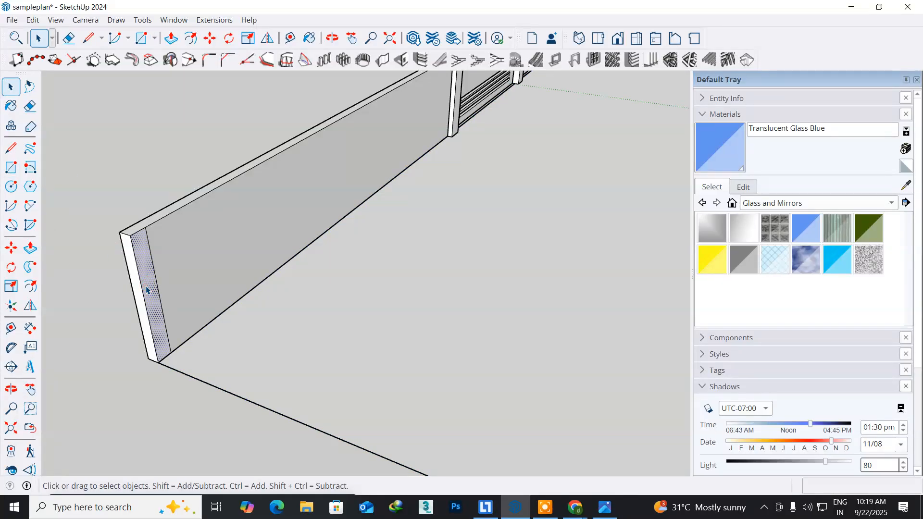
left_click(30, 248)
left_click(155, 315)
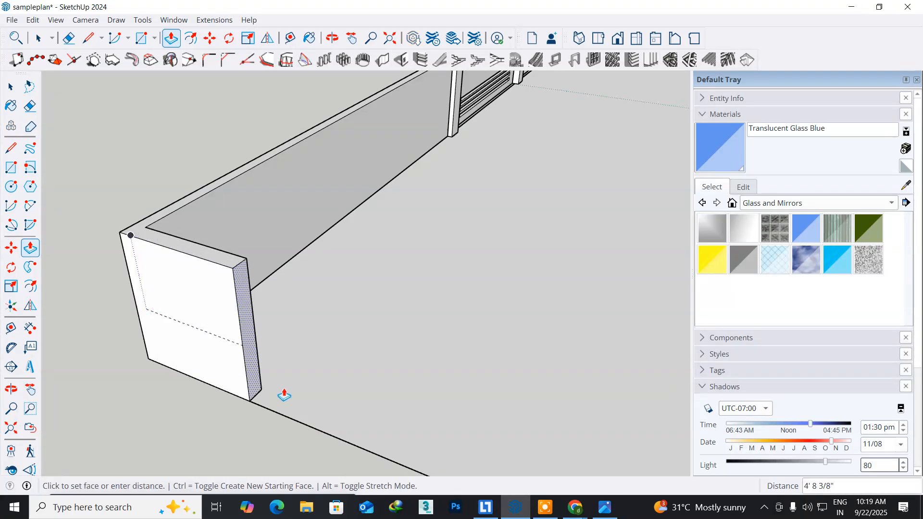
scroll(301, 403, "down", 3)
middle_click_drag(302, 403, 133, 261)
scroll(374, 361, "down", 5)
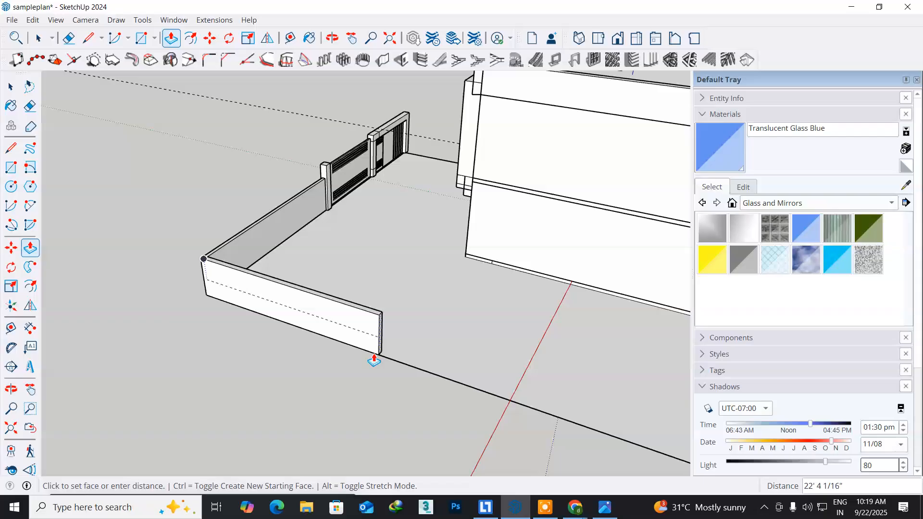
middle_click_drag(560, 407, 372, 386)
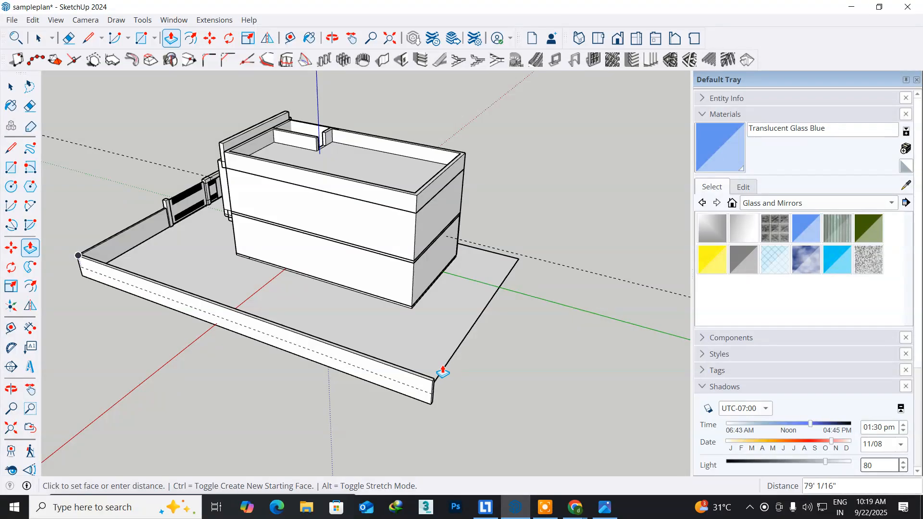
left_click(442, 373)
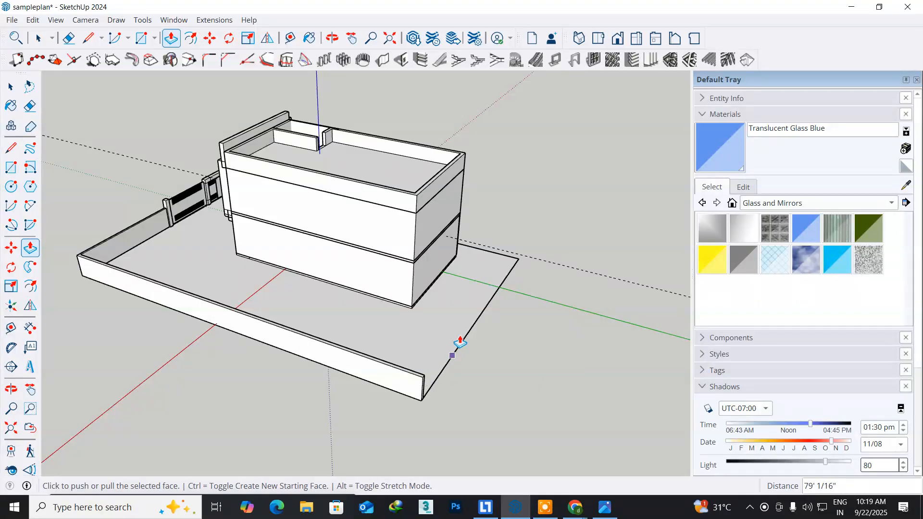
Step: Draw a 6' by 1' rectangle on the inner face of the end pillar beside the slatted gate
middle_click_drag(480, 319, 410, 348)
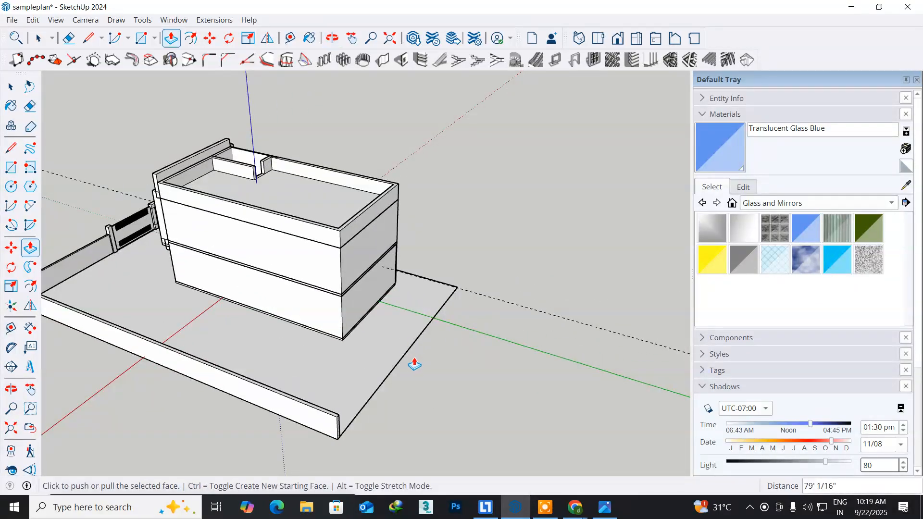
middle_click_drag(467, 344, 123, 346)
middle_click_drag(439, 234, 311, 315)
scroll(298, 239, "up", 3)
scroll(298, 239, "up", 6)
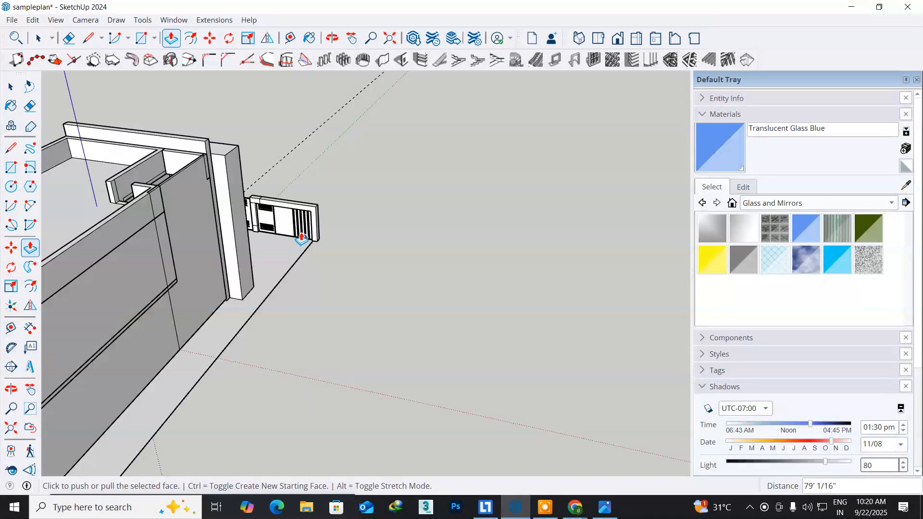
middle_click_drag(375, 381, 305, 399)
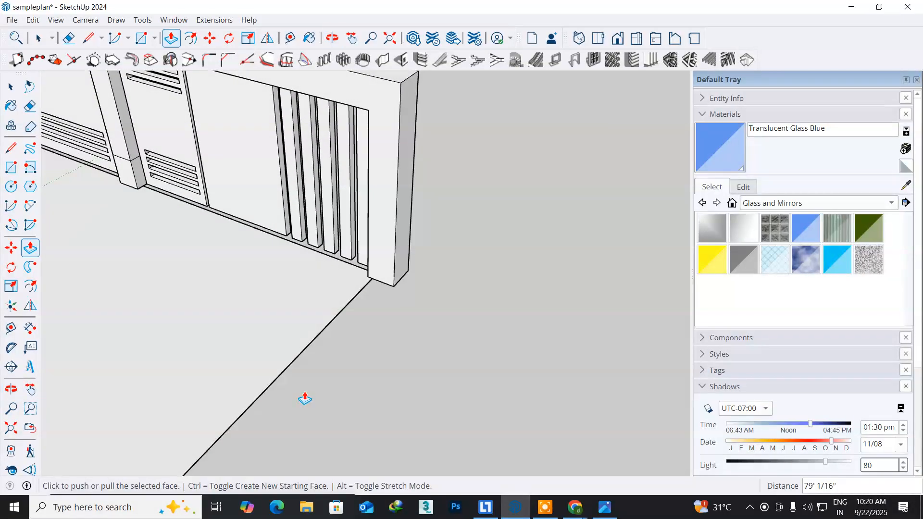
left_click(11, 224)
left_click(12, 167)
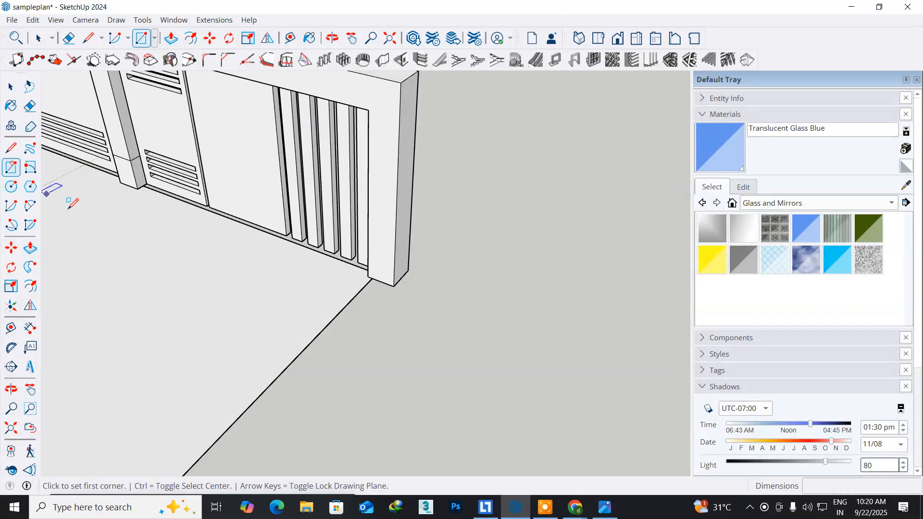
left_click(369, 110)
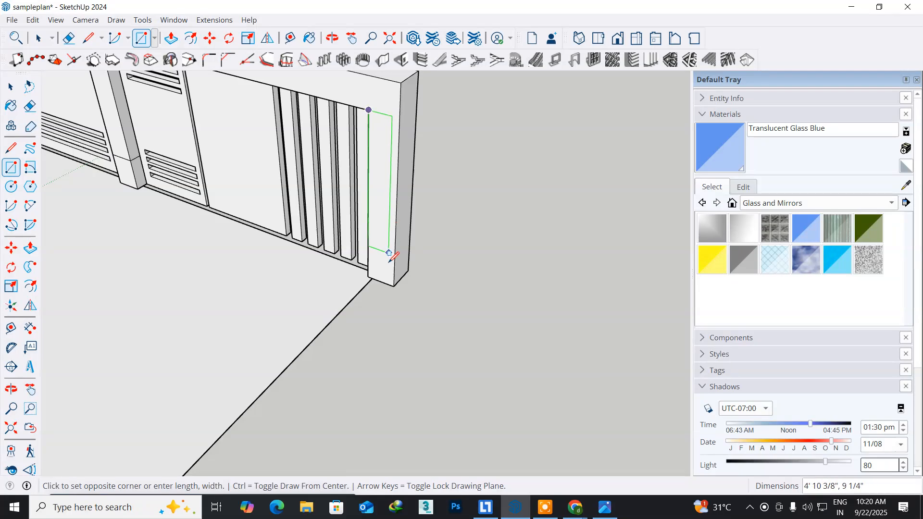
left_click(394, 286)
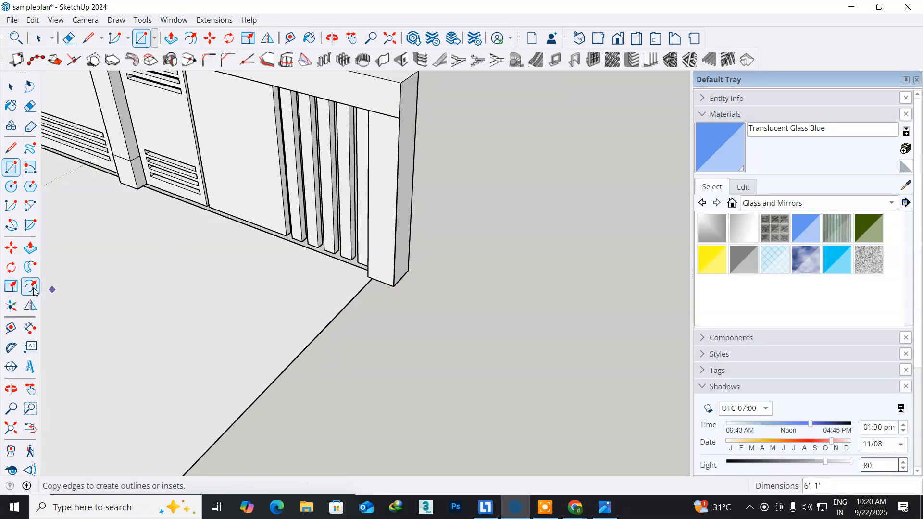
left_click(30, 247)
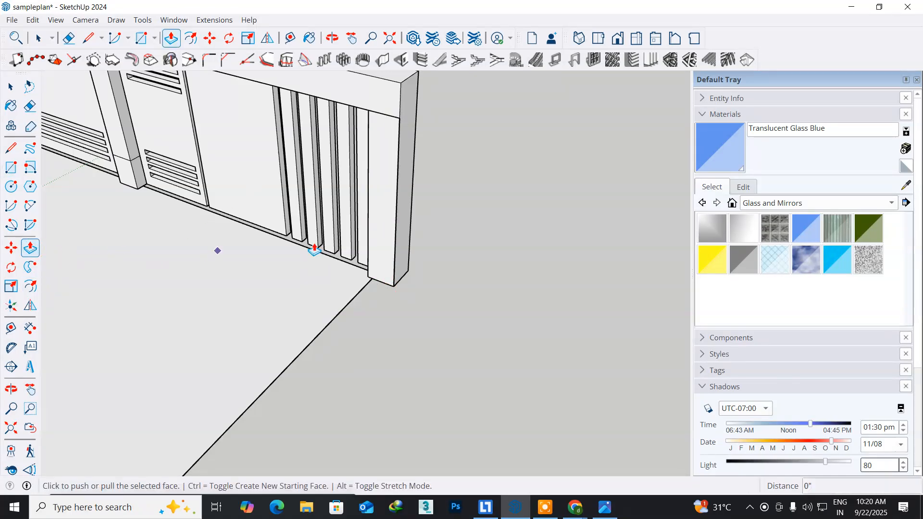
double_click(384, 230)
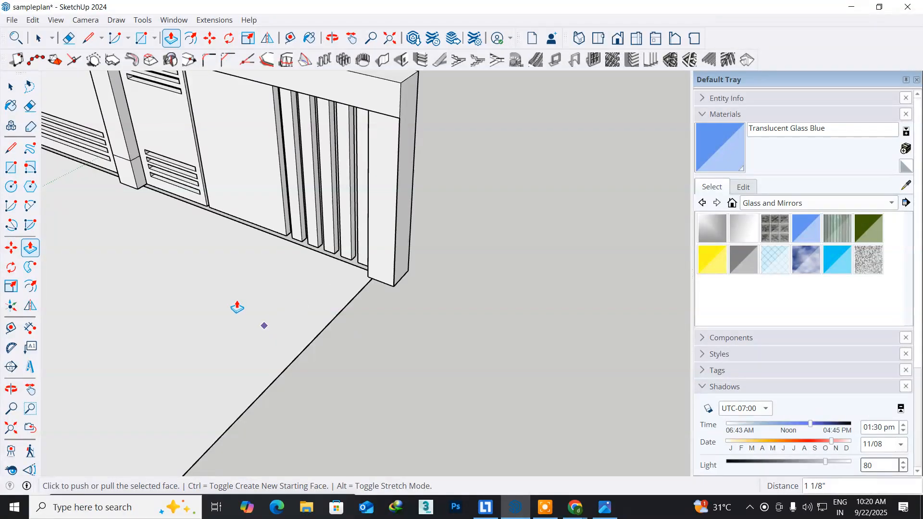
left_click(11, 86)
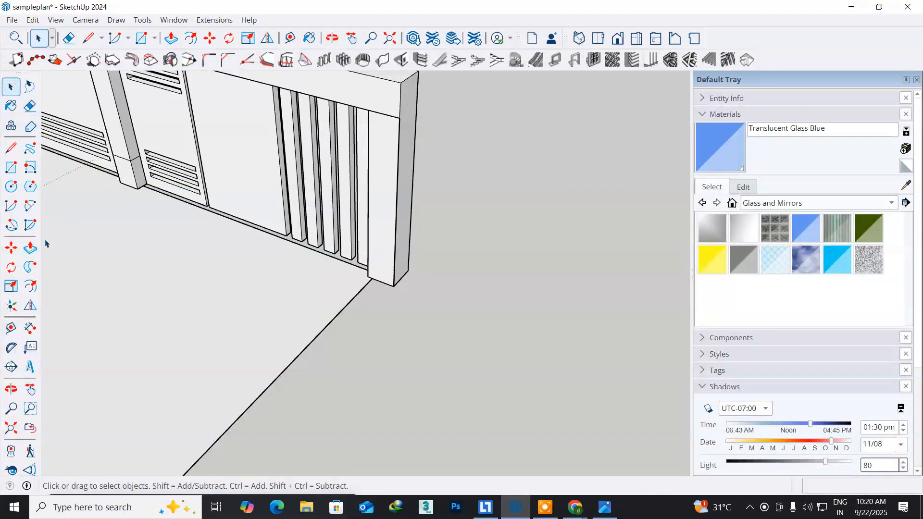
left_click(30, 248)
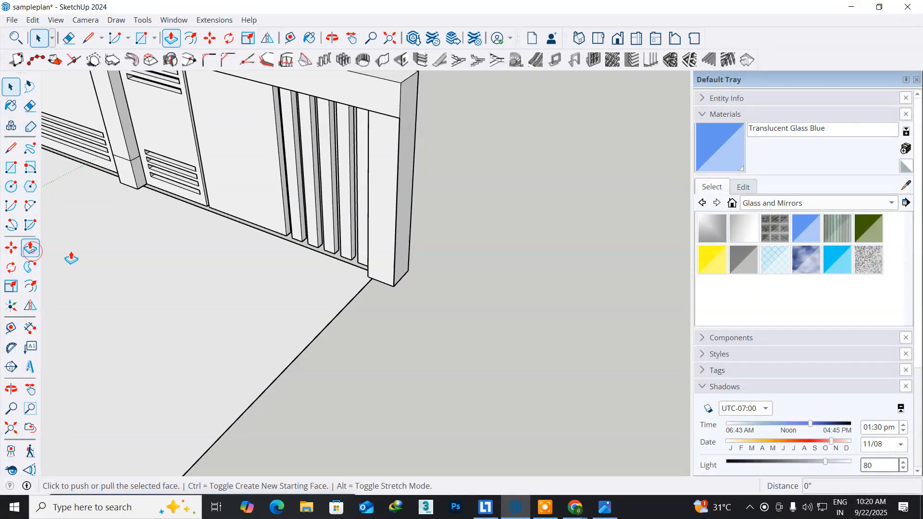
left_click(381, 232)
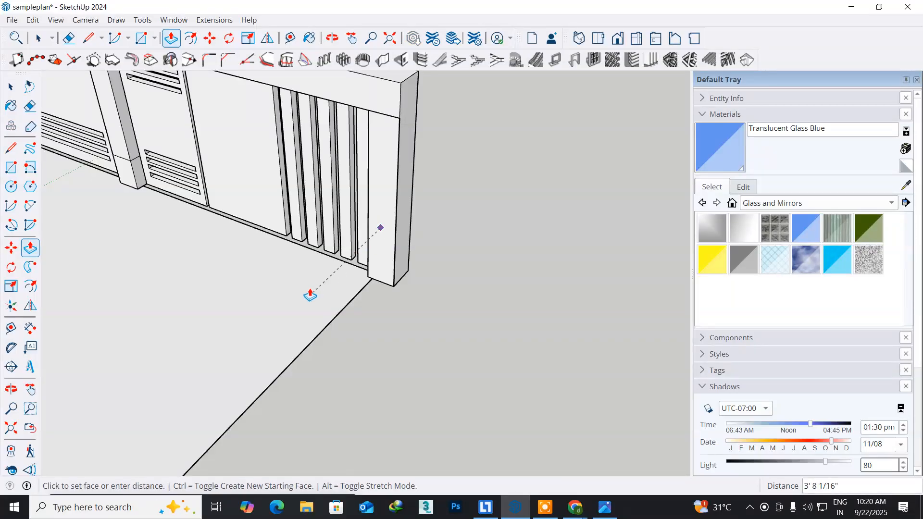
key("Escape")
Step: Make the rectangle on the gate's end pillar into a group
left_click(11, 88)
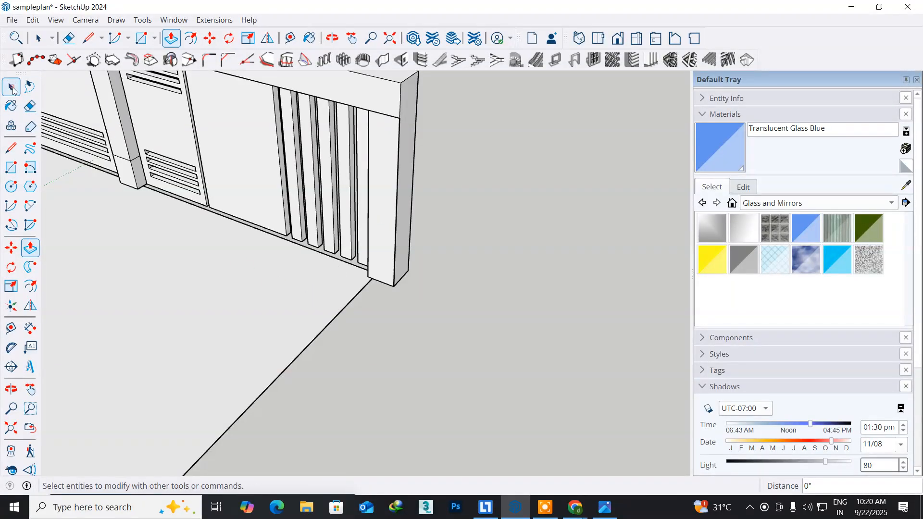
left_click(11, 88)
left_click(375, 214)
right_click(376, 217)
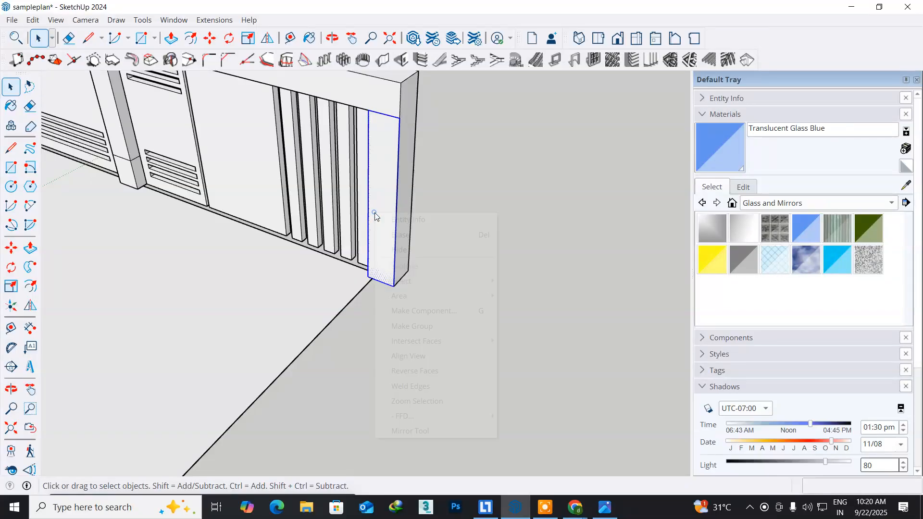
mouse_move(429, 298)
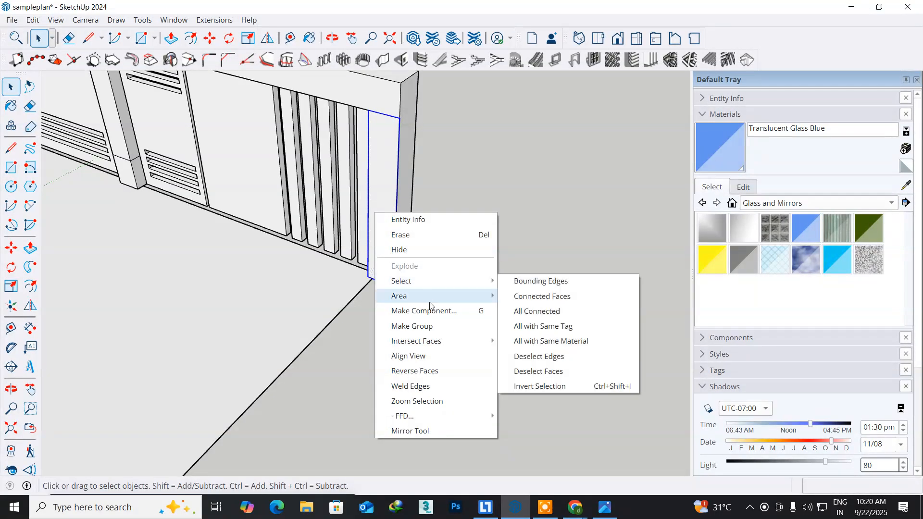
left_click(418, 326)
Step: Edit the pillar rectangle's group and Push/Pull its face about 78' 8 1/2" along the ground's side to the rear edge
double_click(383, 238)
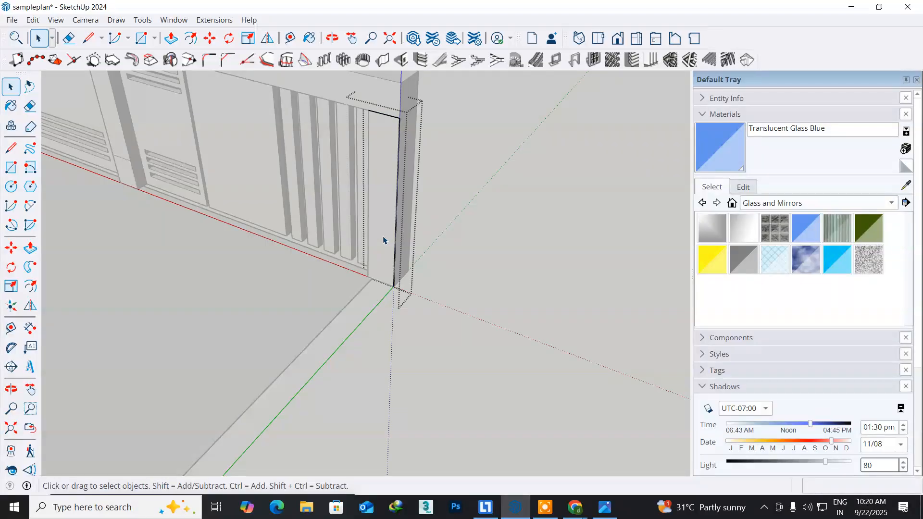
left_click(30, 248)
left_click(388, 224)
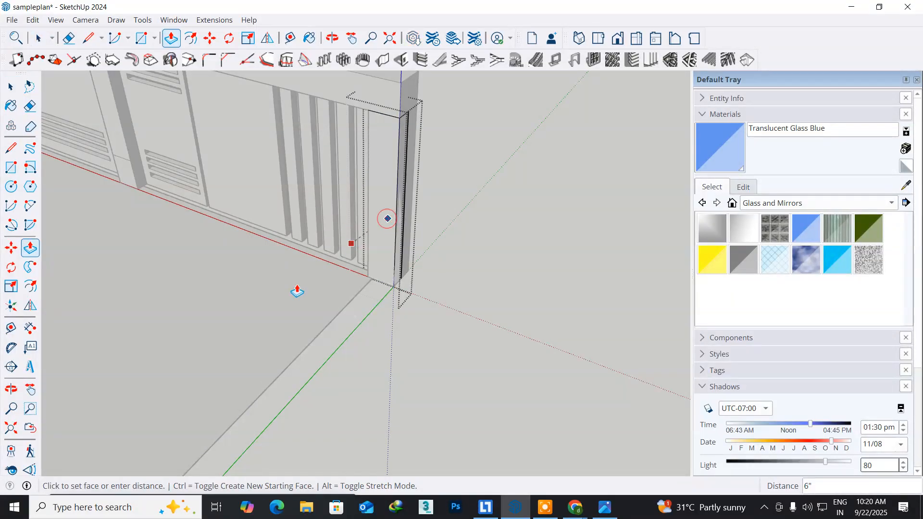
scroll(239, 334, "down", 4)
scroll(240, 334, "down", 4)
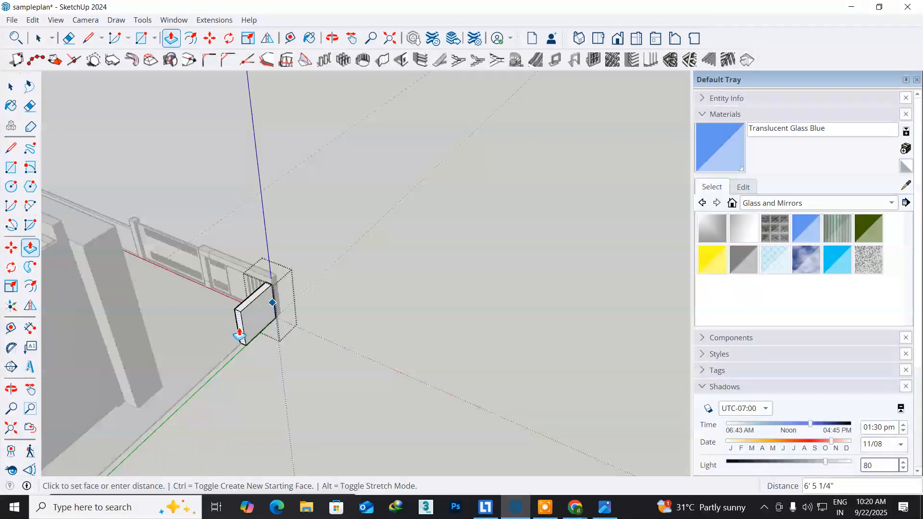
middle_click_drag(164, 416, 563, 159, "shift")
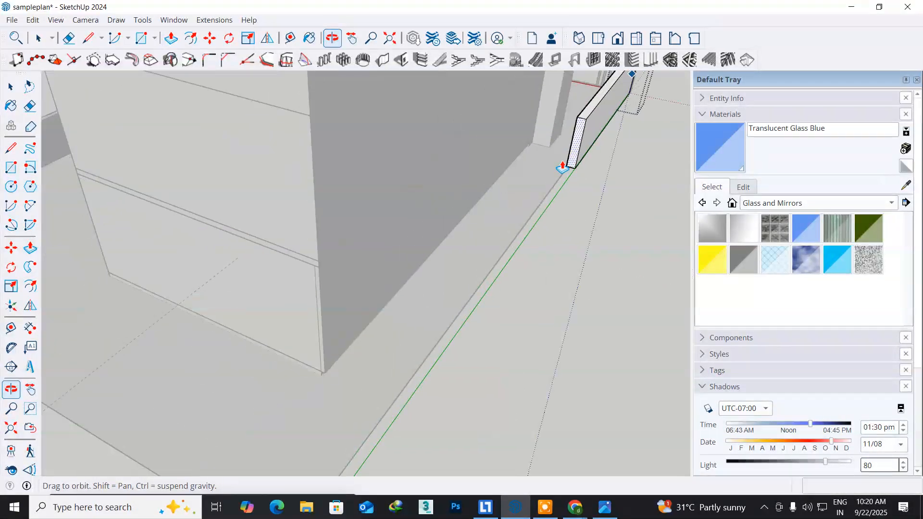
middle_click_drag(358, 435, 444, 237, "shift")
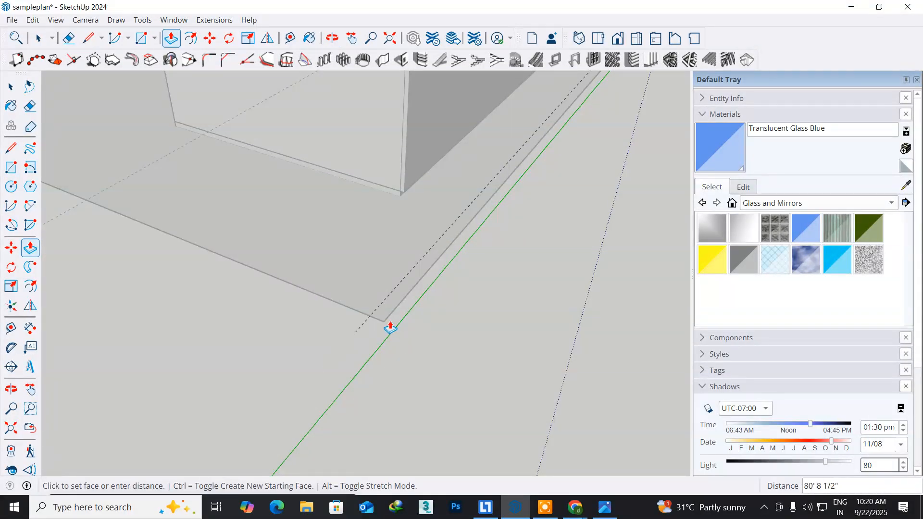
scroll(359, 301, "down", 3)
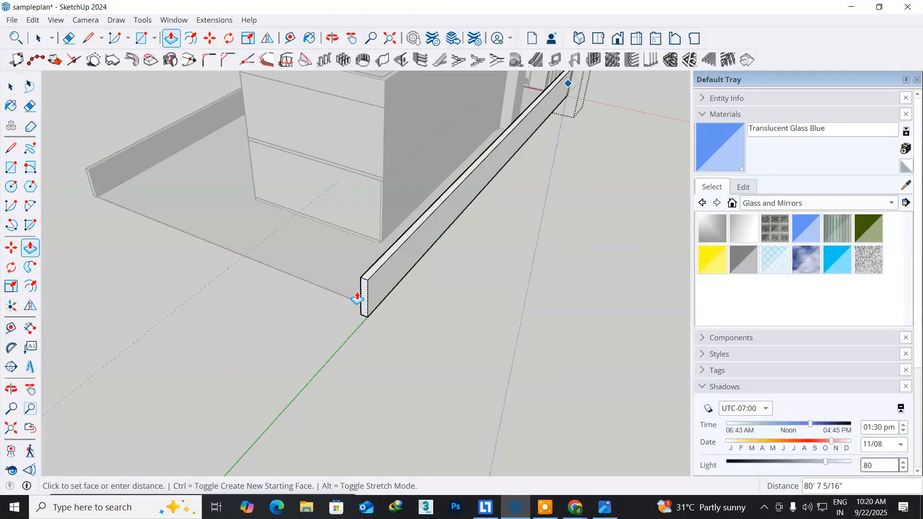
left_click(288, 278)
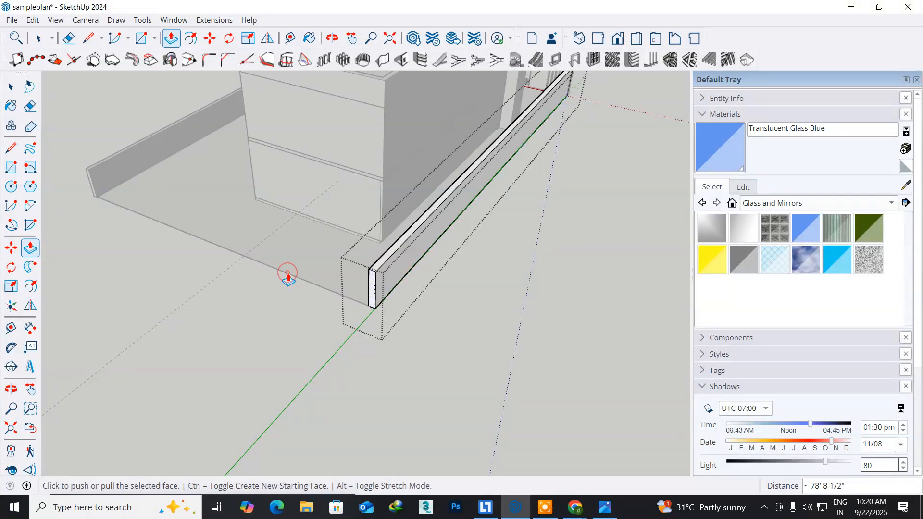
Step: Close the wall group and examine the boundary wall, gate and house from the street side
left_click(9, 88)
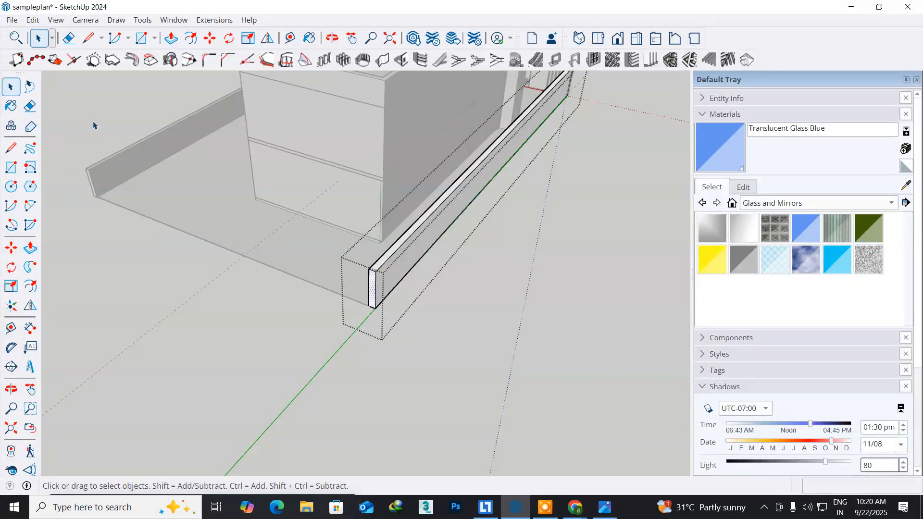
left_click(94, 121)
middle_click_drag(553, 218, 102, 159)
middle_click_drag(420, 244, 195, 258)
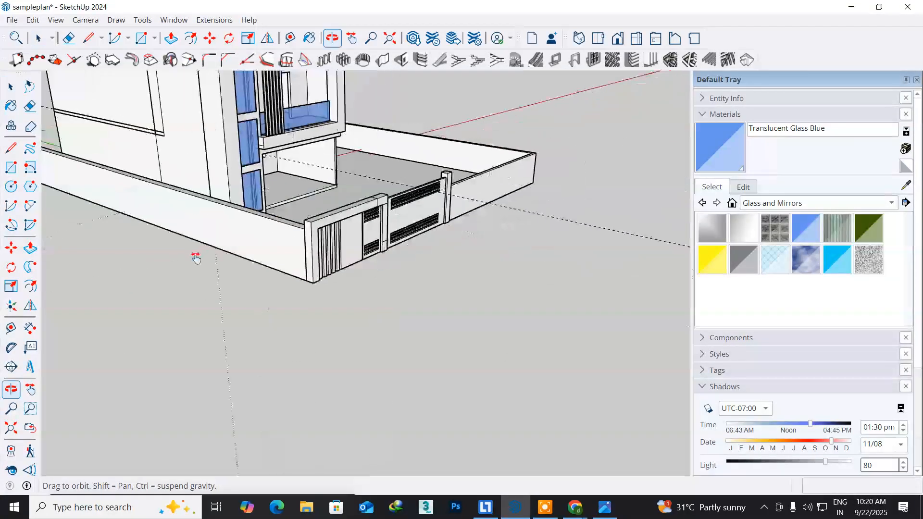
middle_click_drag(509, 280, 258, 274)
middle_click_drag(540, 290, 310, 356)
middle_click_drag(303, 318, 325, 352)
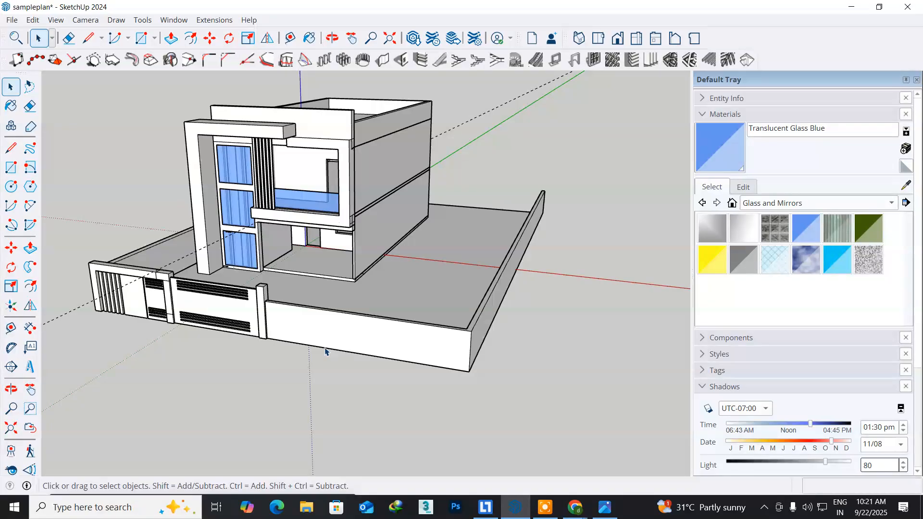
scroll(325, 352, "down", 2)
middle_click_drag(345, 386, 310, 346)
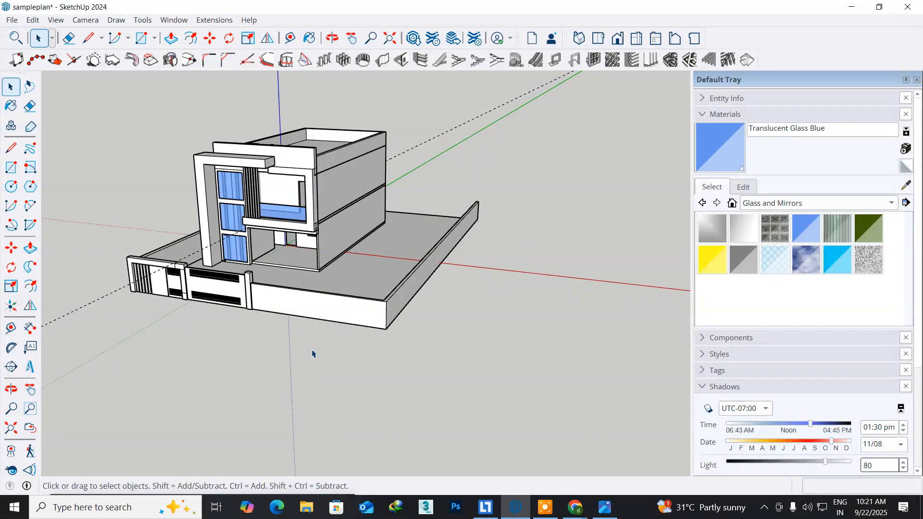
middle_click_drag(365, 403, 379, 377)
scroll(321, 329, "up", 3)
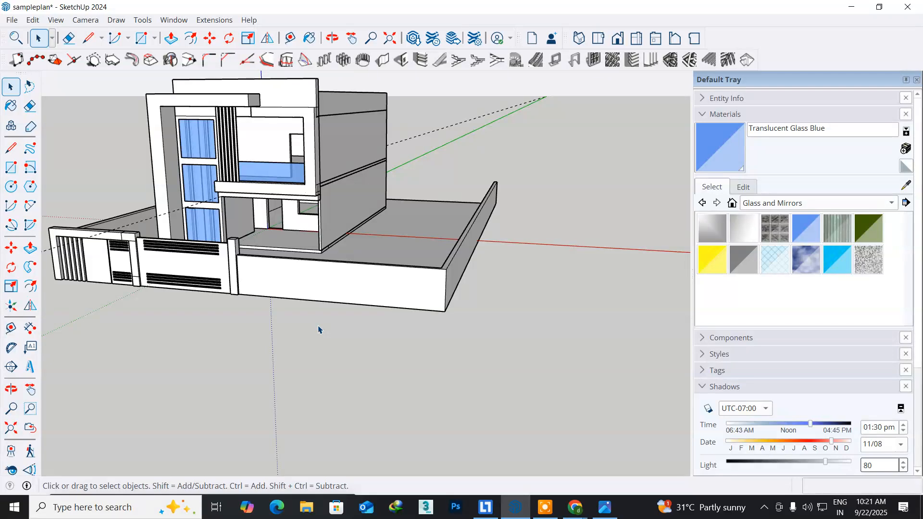
scroll(316, 318, "down", 2)
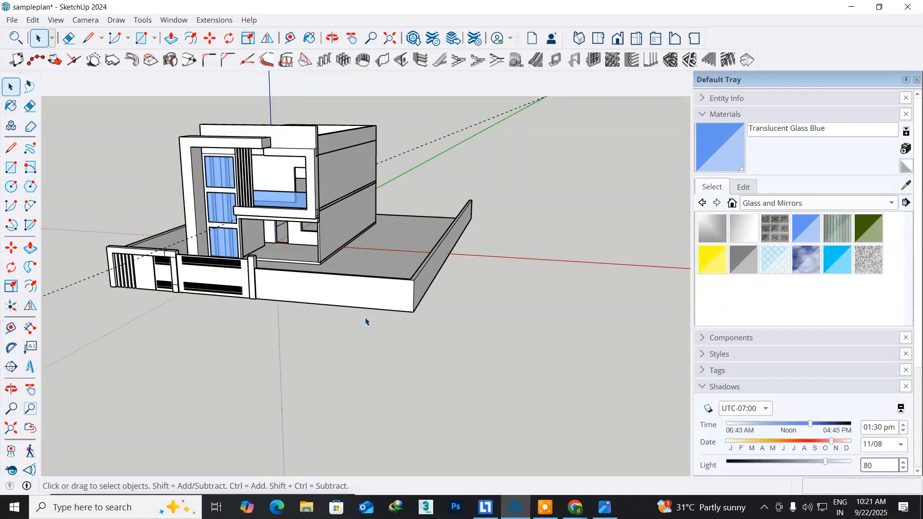
Step: Position the camera on the ground outside the front boundary wall and raise the eye height to about 8' 11"
left_click(82, 21)
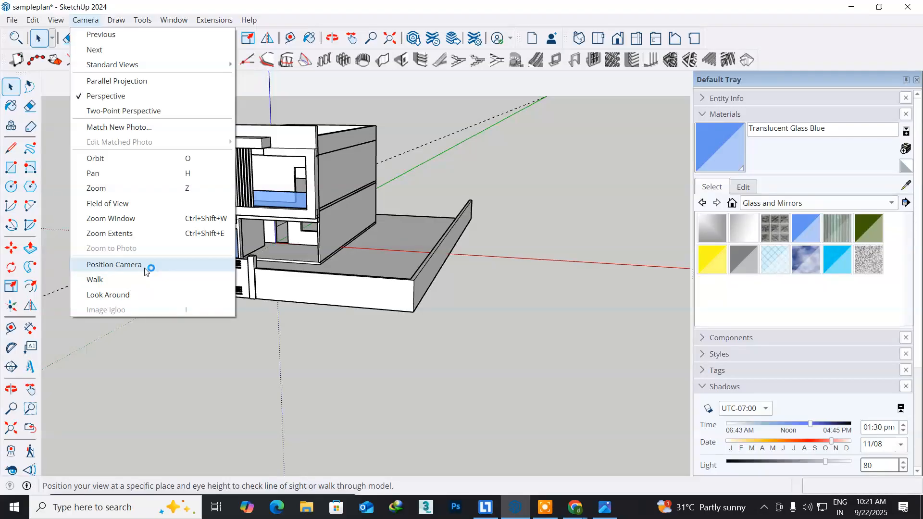
left_click(114, 265)
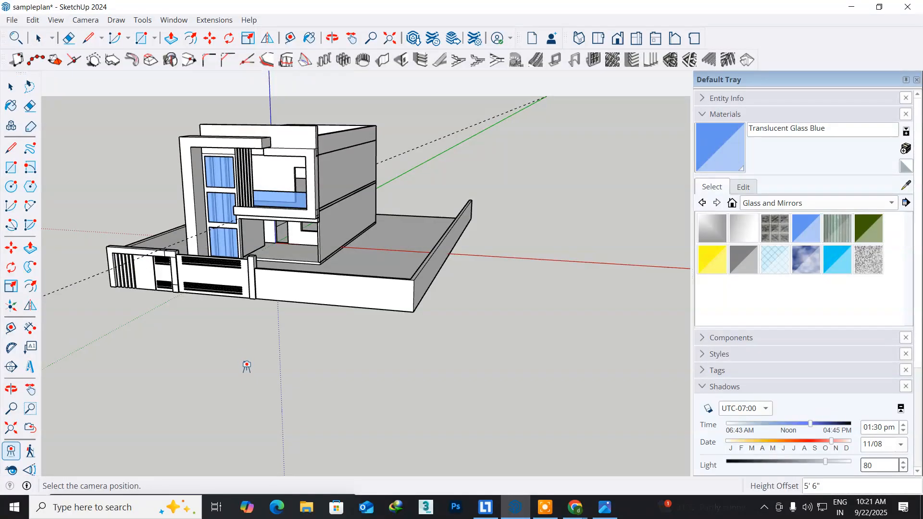
scroll(246, 380, "down", 2)
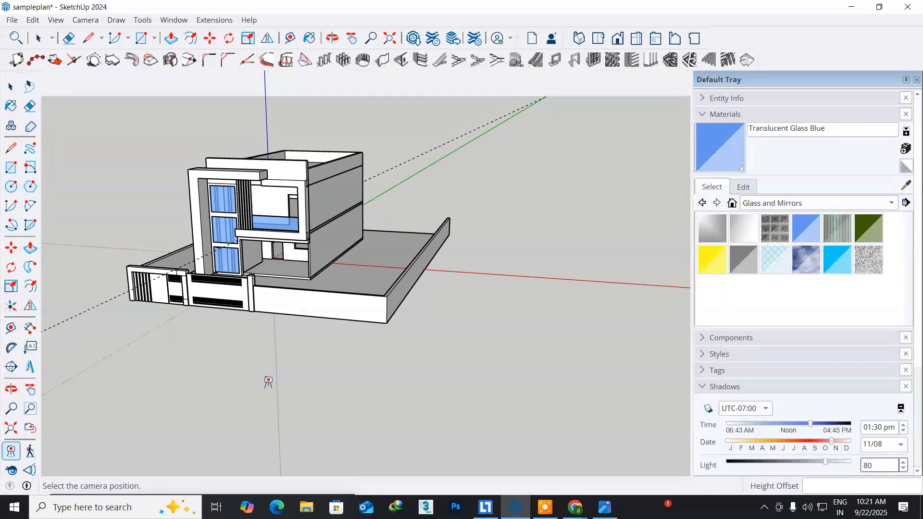
left_click(268, 383)
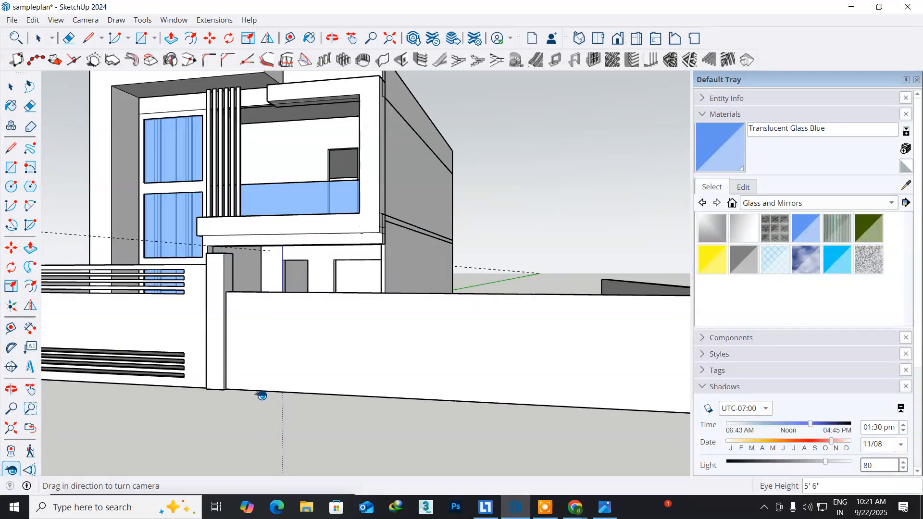
middle_click_drag(261, 395, 252, 420)
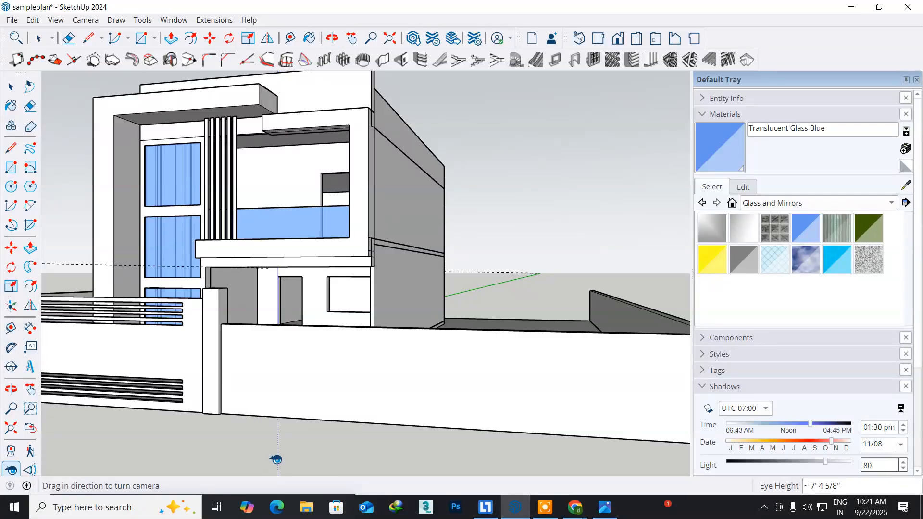
middle_click_drag(280, 457, 278, 495)
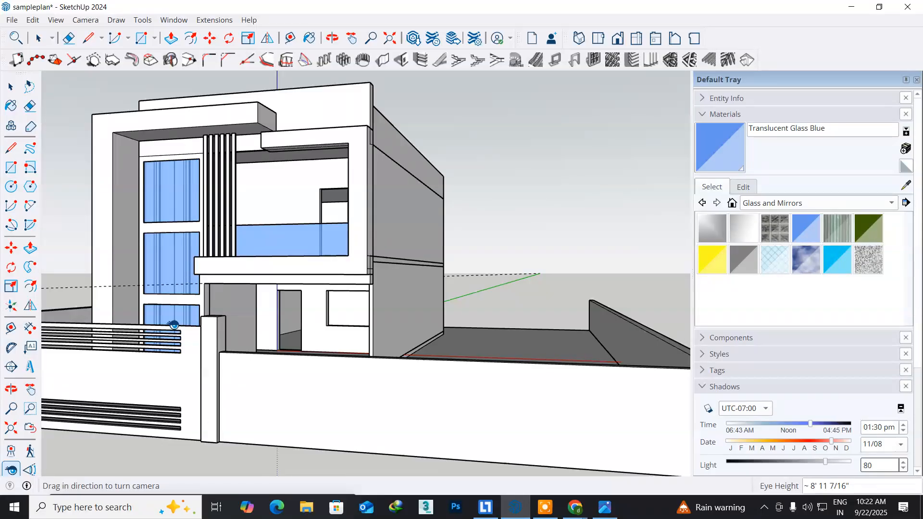
Step: Switch the camera to Two-Point Perspective and frame the full slatted gate together with the house facade
left_click(80, 21)
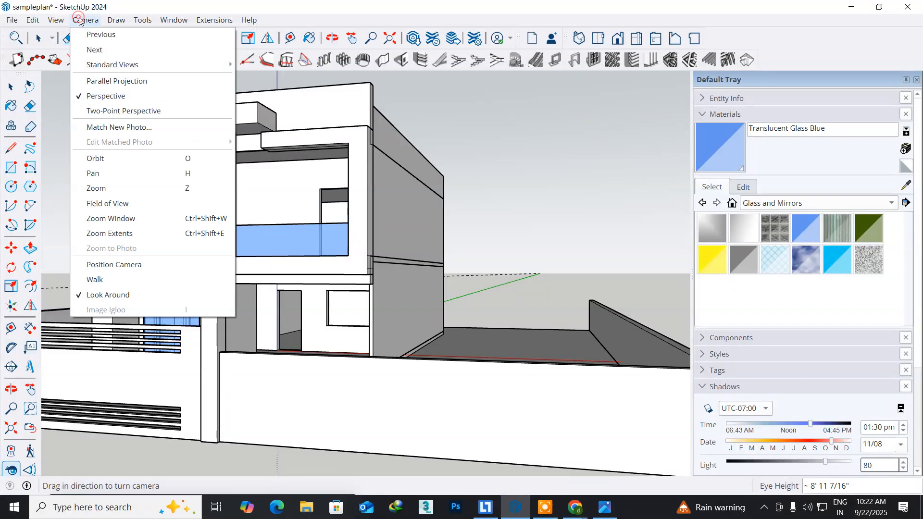
left_click(100, 111)
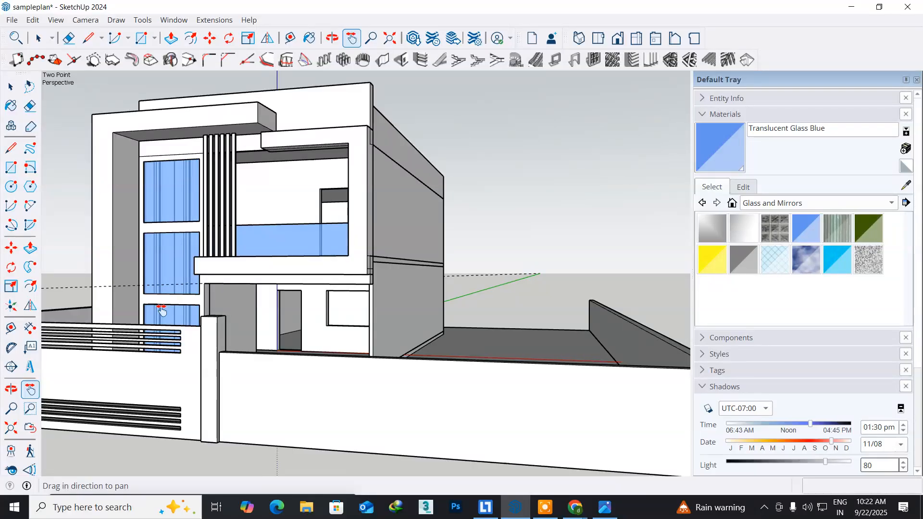
middle_click_drag(170, 354, 378, 372, "shift")
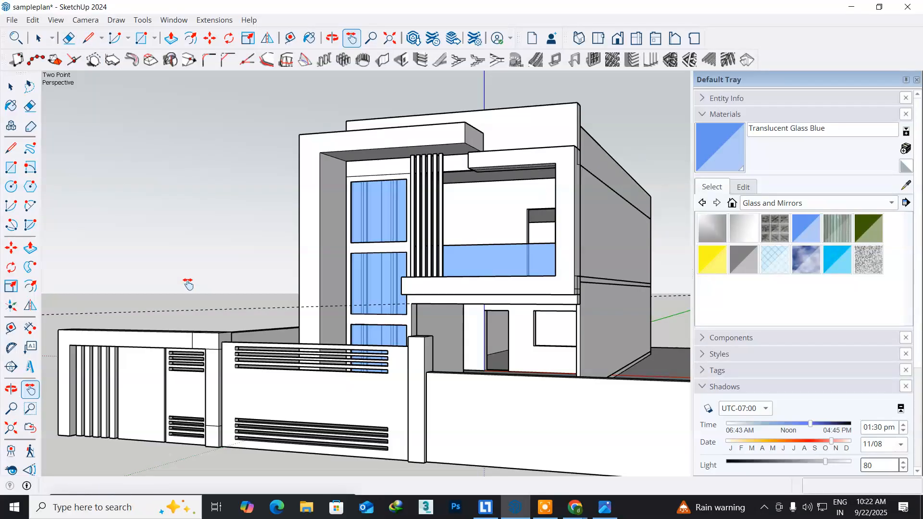
mouse_move(177, 291)
middle_mouse_down("shift")
mouse_move(157, 293)
mouse_move(172, 300)
middle_mouse_up("shift")
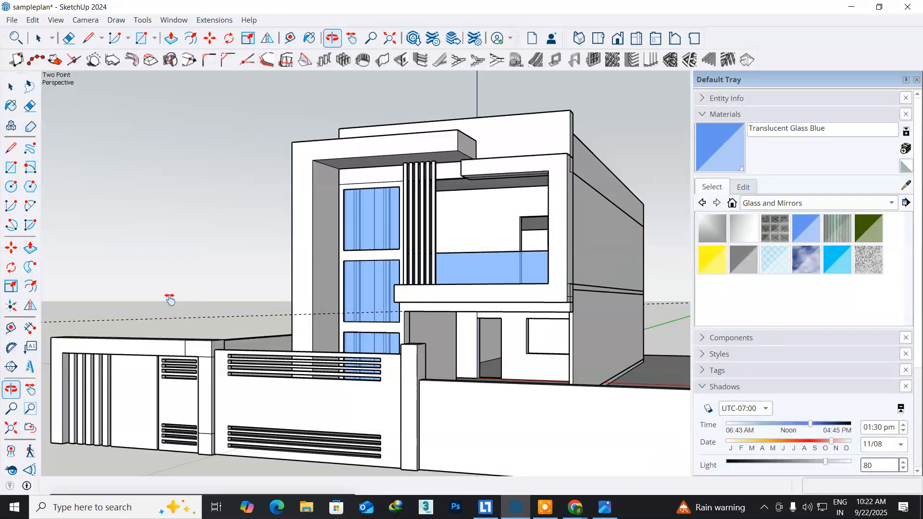
Step: Look through the list of available toolbars and close it without changing any
left_click(57, 21)
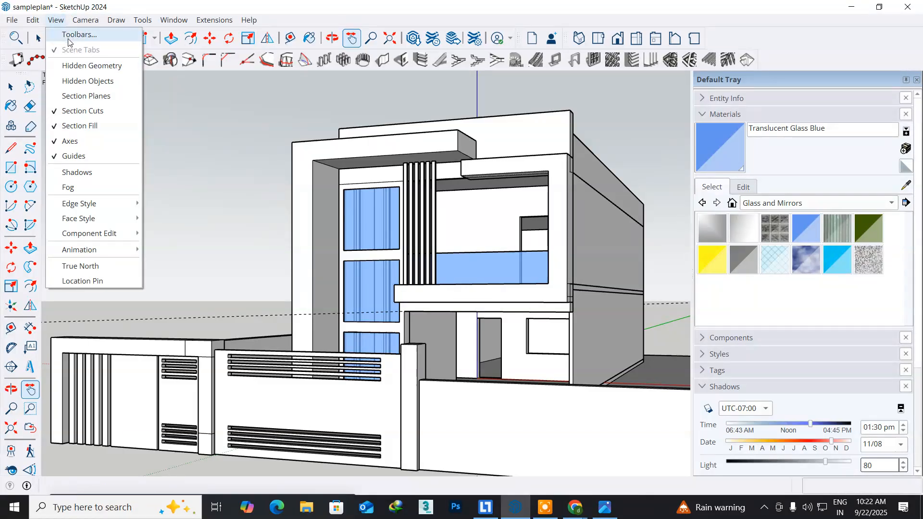
left_click(70, 42)
left_click_drag(418, 161, 149, 112)
scroll(126, 216, "down", 8)
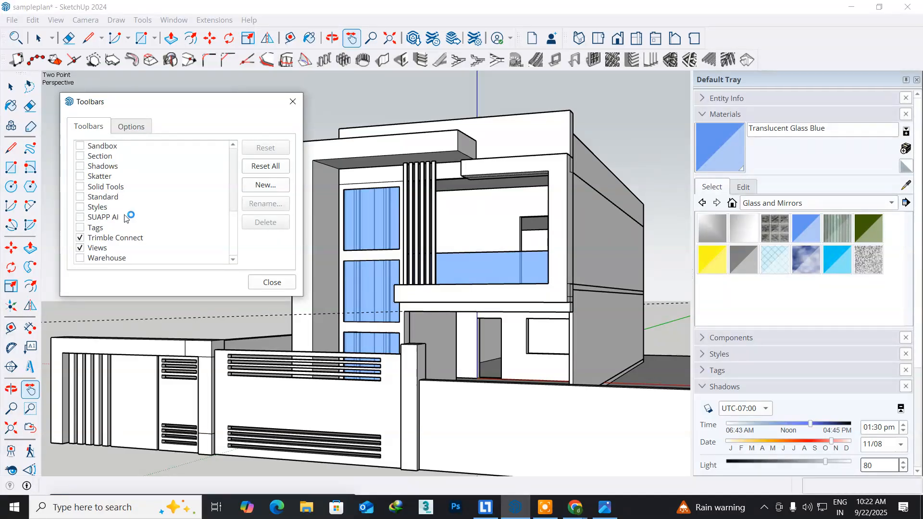
scroll(126, 217, "up", 4)
scroll(126, 219, "down", 4)
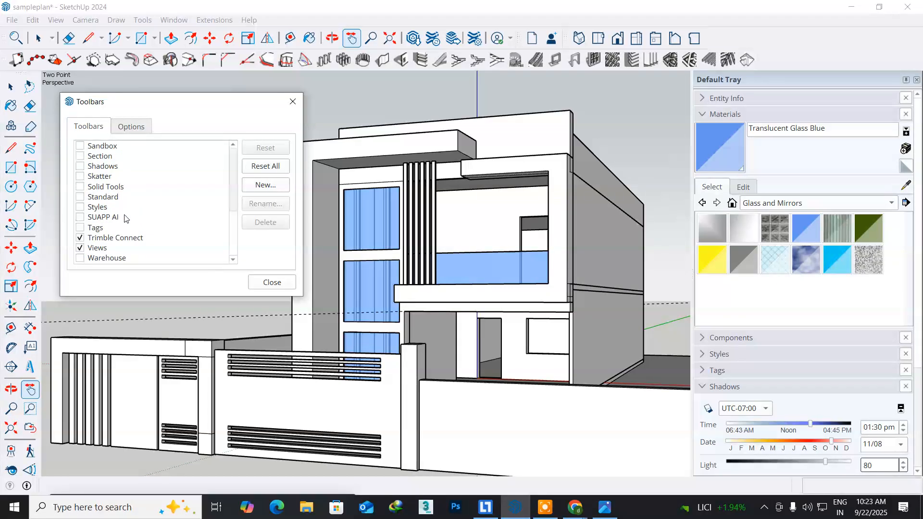
left_click(270, 283)
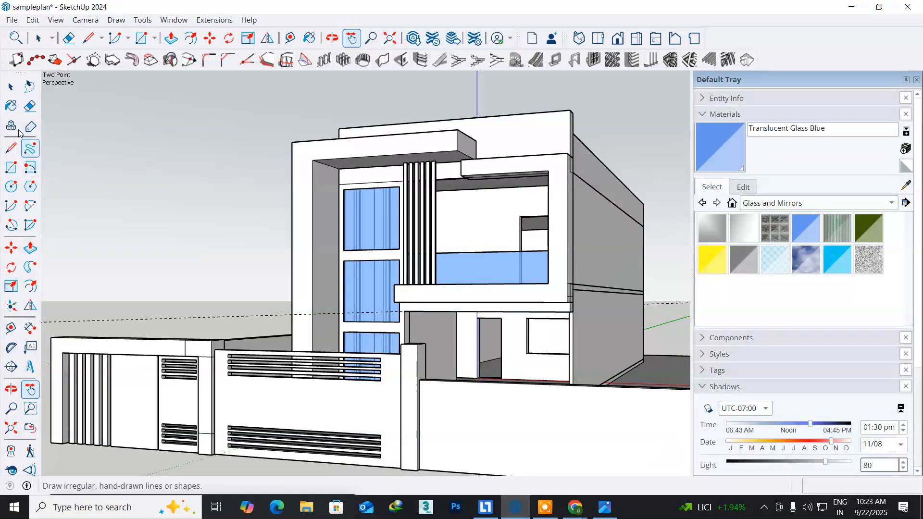
Step: Save the model under the new name sampleplan01 in the Documents folder
left_click(9, 87)
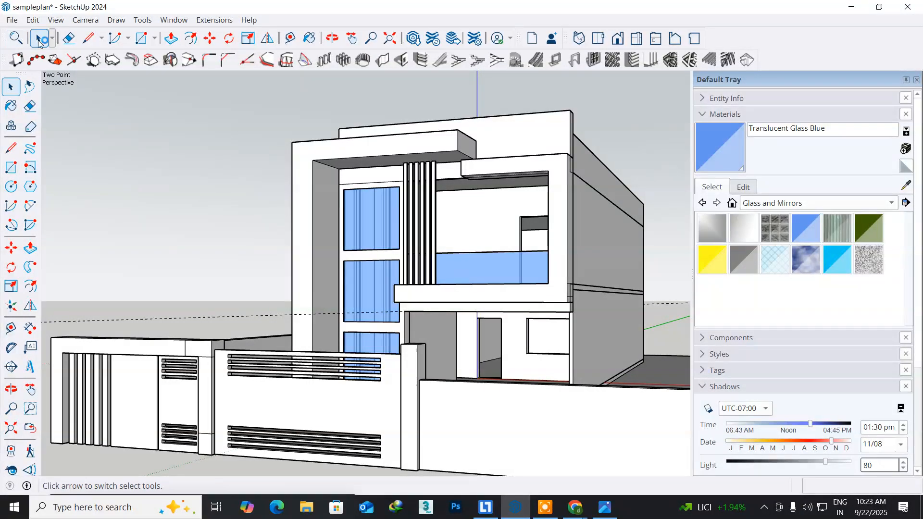
left_click(8, 21)
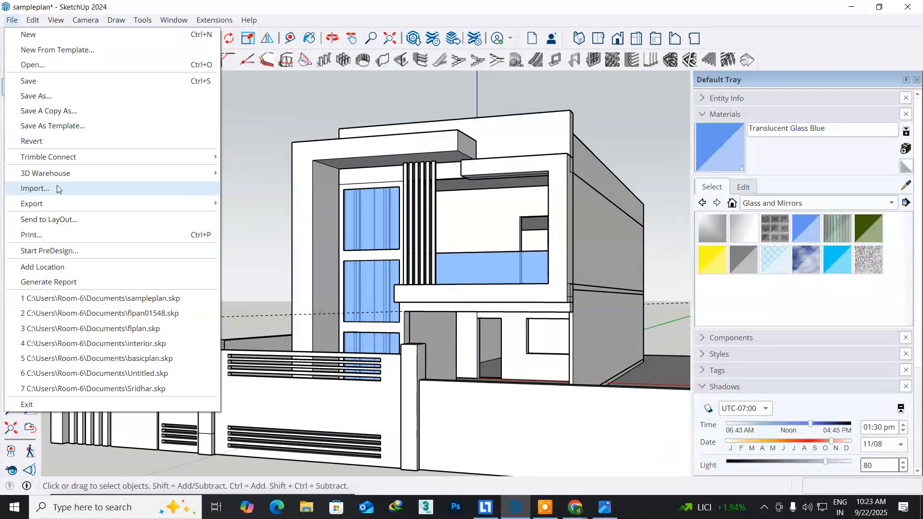
left_click(48, 96)
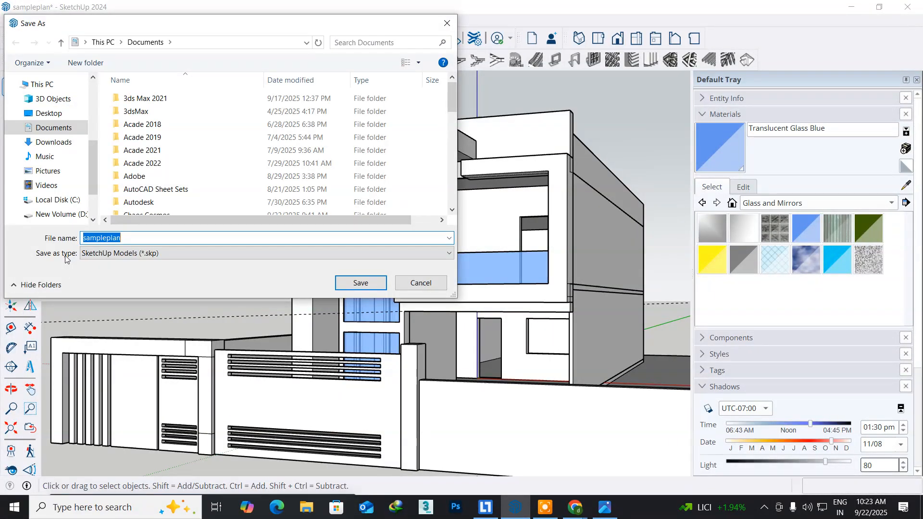
left_click(127, 240)
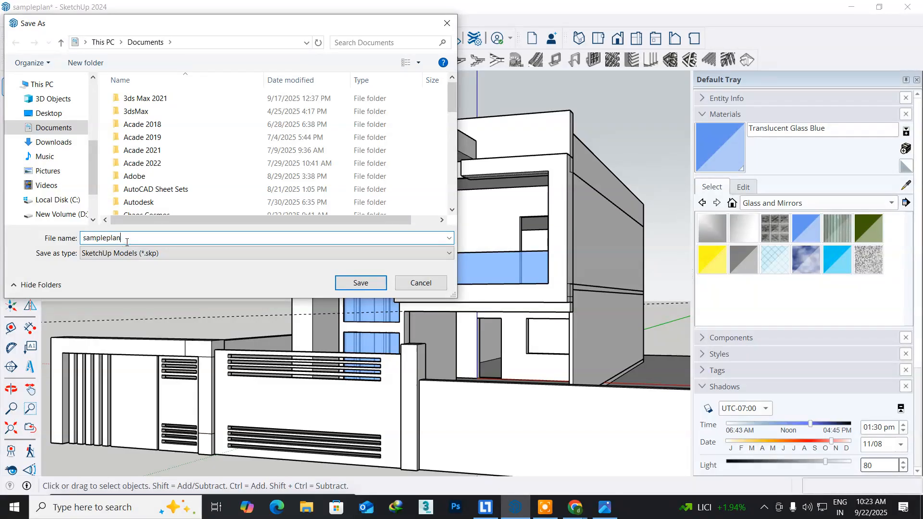
type("01")
left_click(369, 286)
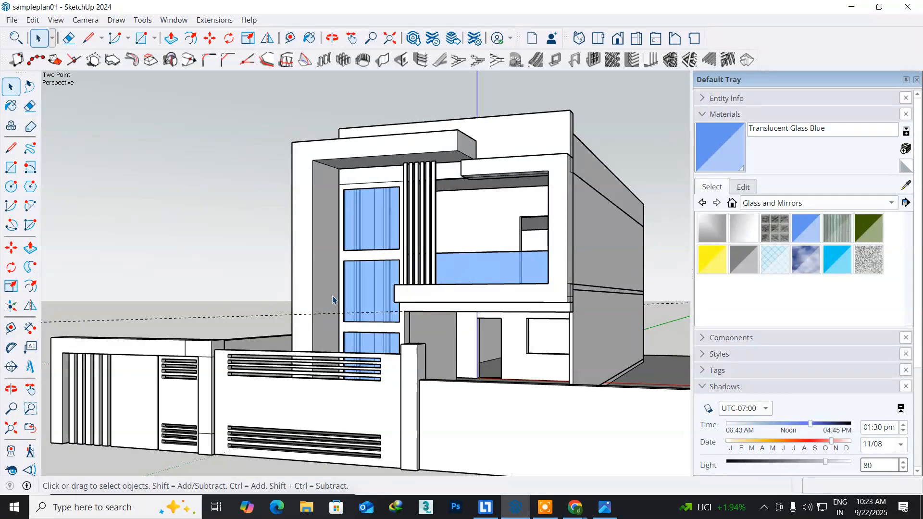
Step: Close SketchUp 2024, start SketchUp 2025 and open sampleplan01 from the Documents folder
left_click(916, 8)
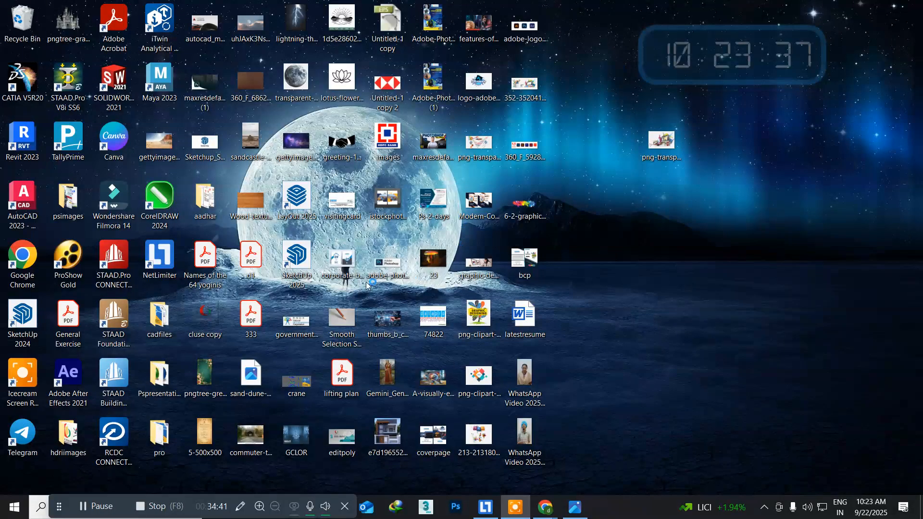
double_click(295, 267)
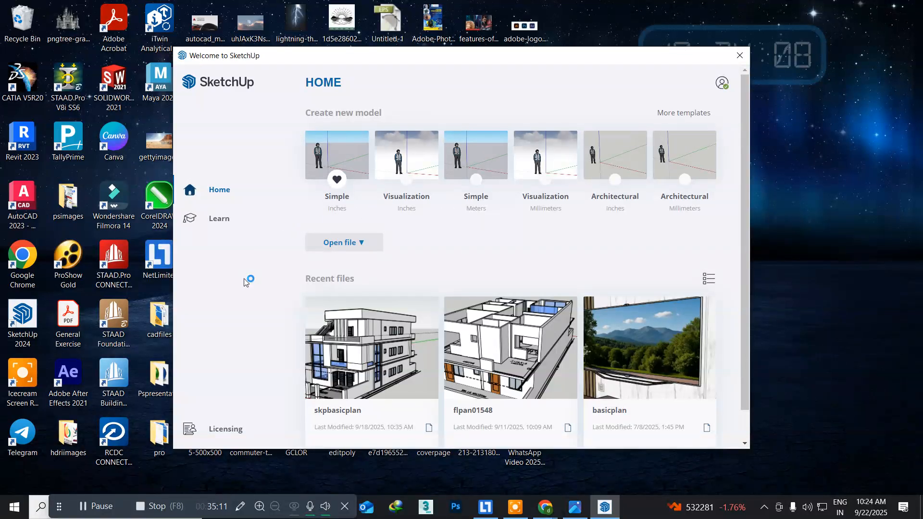
left_click(346, 242)
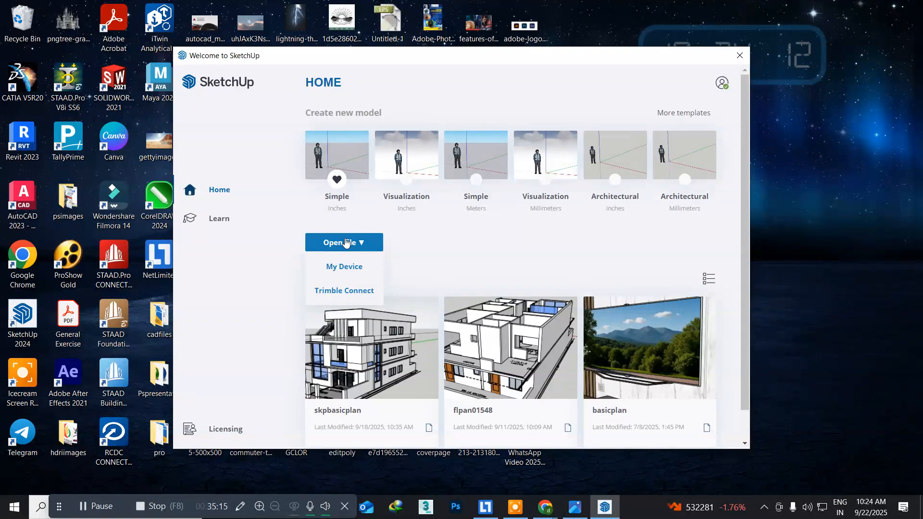
left_click(330, 268)
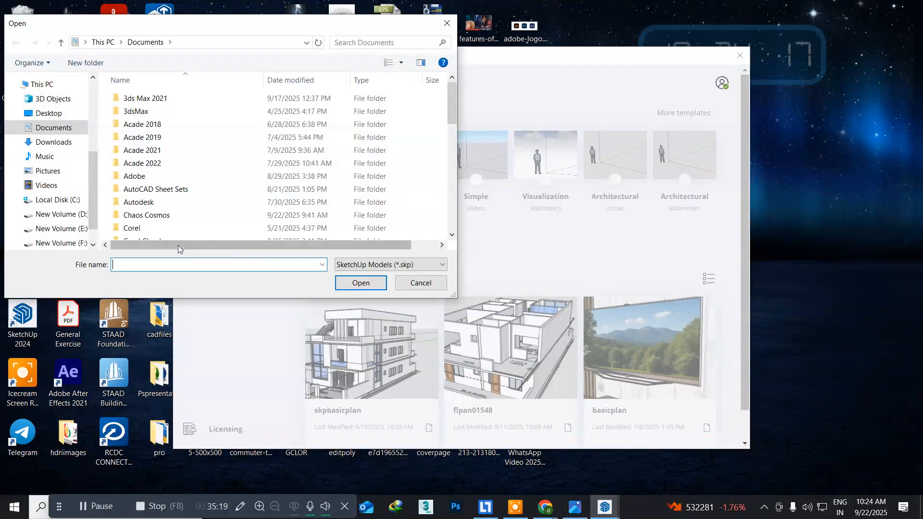
scroll(163, 212, "down", 4)
scroll(163, 211, "down", 5)
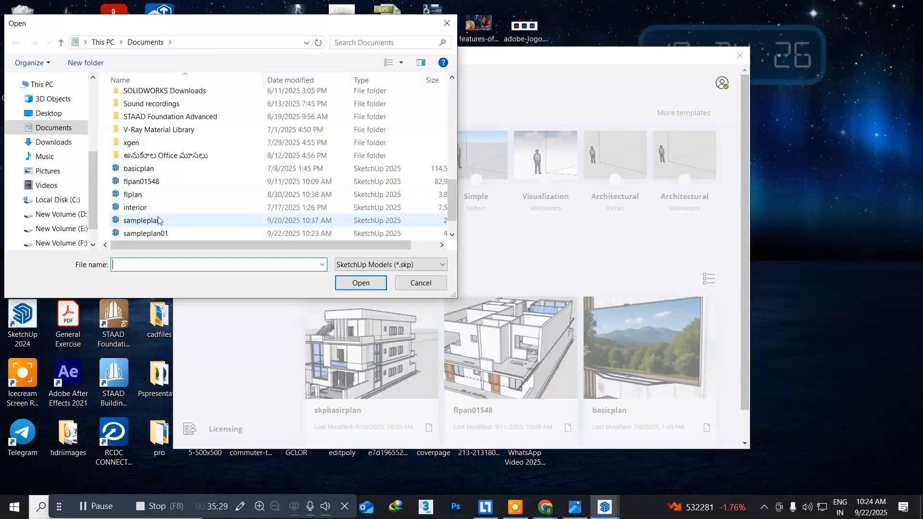
left_click(166, 234)
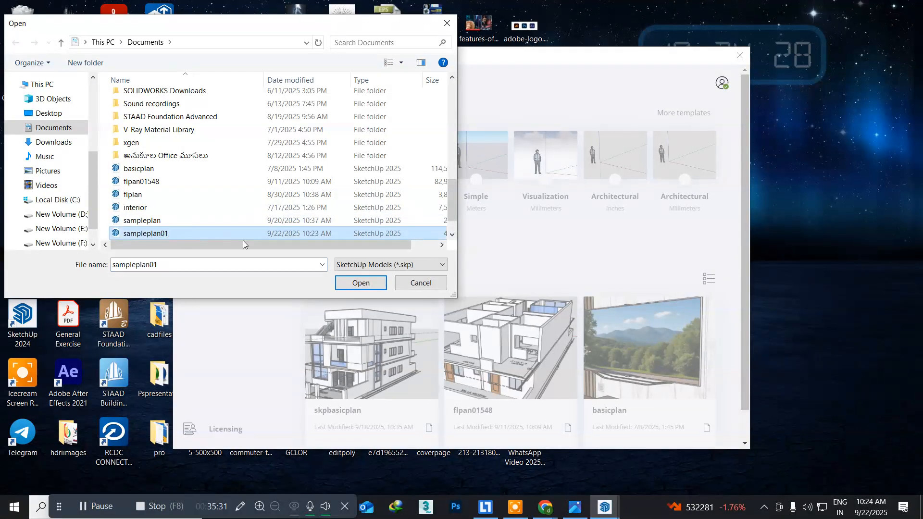
left_click(359, 284)
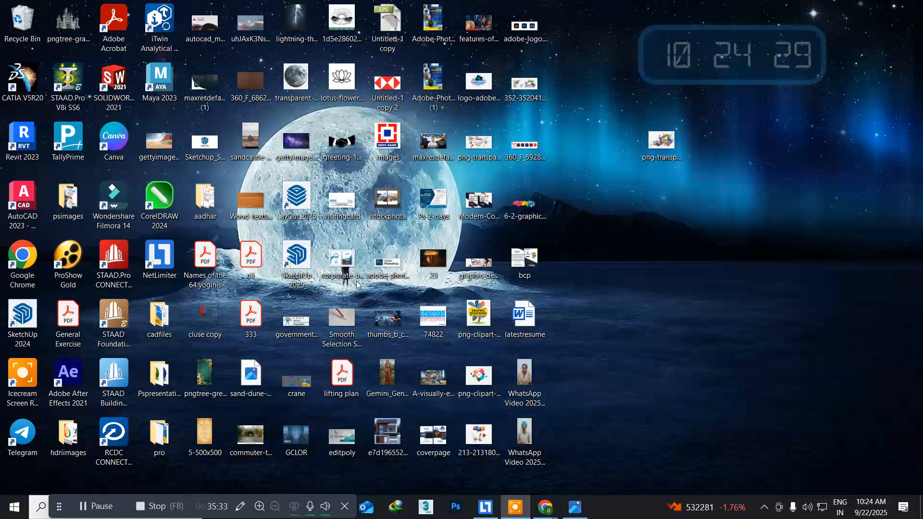
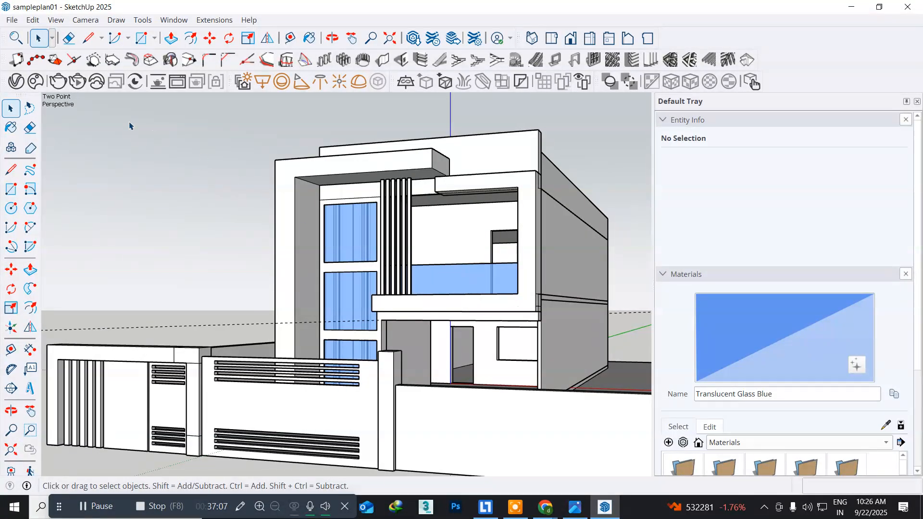
Step: Start a non-interactive V-Ray render of the two-point perspective view and move the frame buffer clear of the render toolbar
left_click(58, 83)
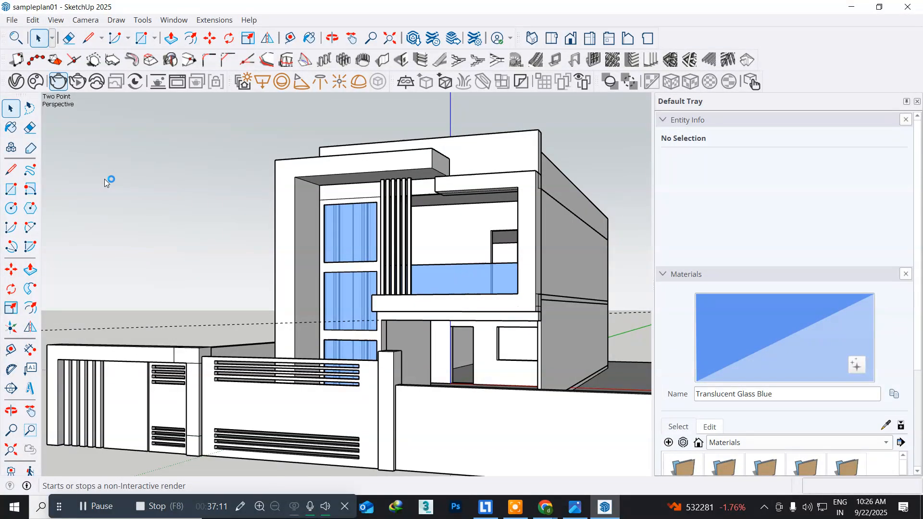
left_click(58, 82)
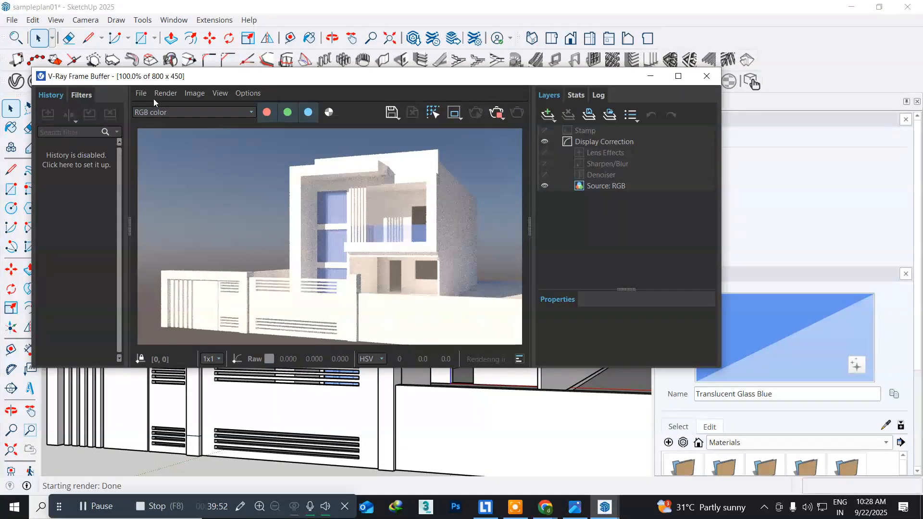
left_click_drag(153, 81, 153, 131)
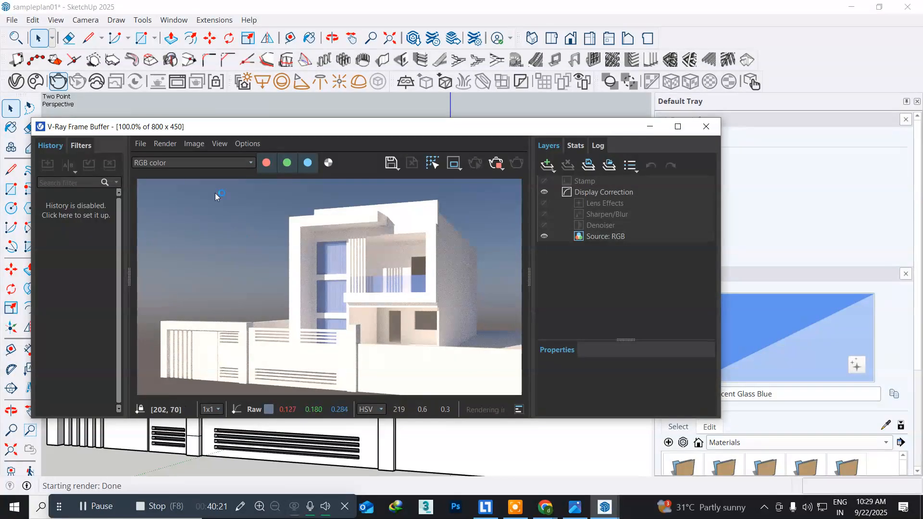
left_click(69, 211)
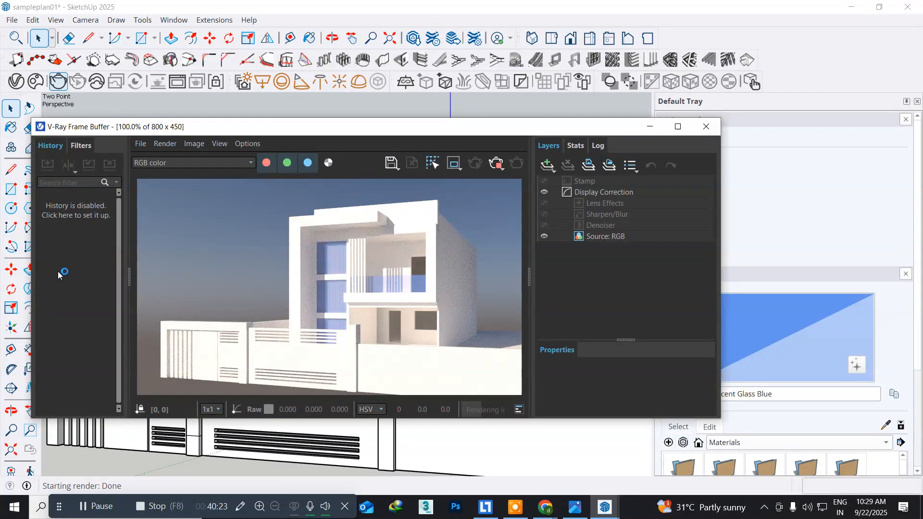